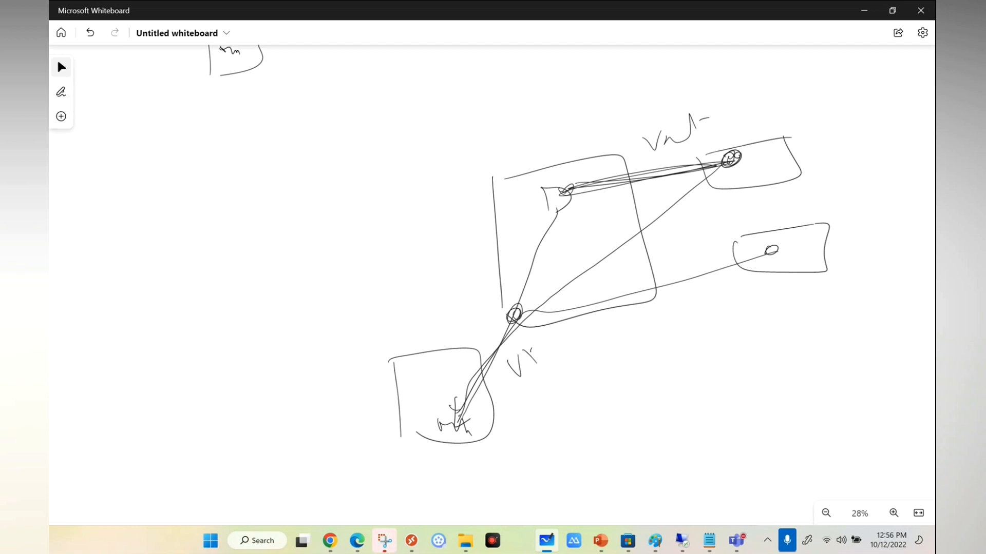
- Finish the handwritten VPN label beside the hub, then draw a firewall circle on the hub's edge and label it FW
{"action": "left_click_drag", "start_coordinate": [542, 356], "coordinate": [559, 343]}
{"action": "mouse_move", "coordinate": [501, 202]}
{"action": "left_mouse_down"}
{"action": "mouse_move", "coordinate": [501, 239]}
{"action": "mouse_move", "coordinate": [494, 191]}
{"action": "left_mouse_up"}
{"action": "left_click_drag", "start_coordinate": [419, 167], "coordinate": [438, 158]}
{"action": "mouse_move", "coordinate": [421, 173]}
{"action": "left_mouse_down"}
{"action": "mouse_move", "coordinate": [429, 190]}
{"action": "mouse_move", "coordinate": [466, 146]}
{"action": "left_mouse_up"}
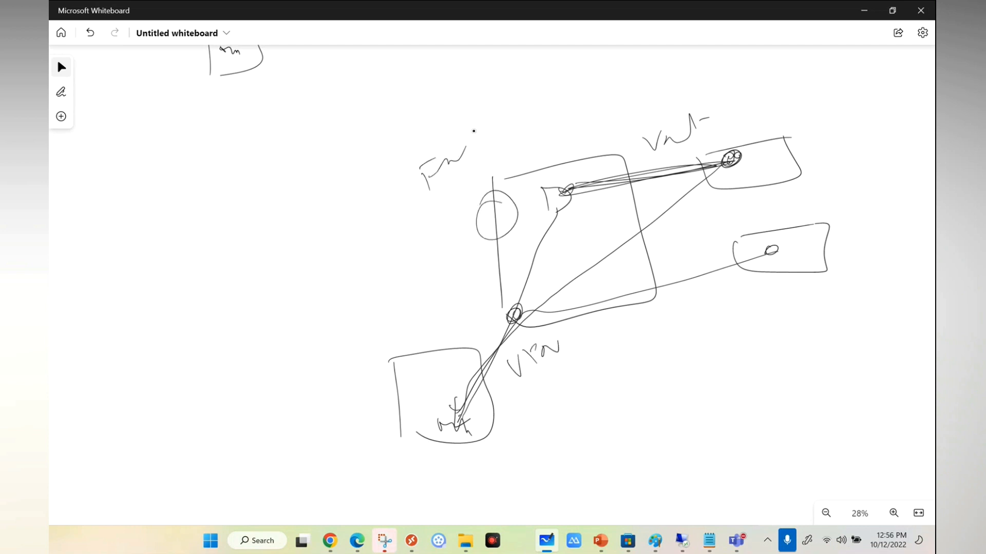
- Sketch arrowed traffic paths from the on-premises box to the firewall circle, and from there to the upper spoke and the hub machine
{"action": "mouse_move", "coordinate": [446, 397]}
{"action": "left_mouse_down"}
{"action": "mouse_move", "coordinate": [445, 428]}
{"action": "mouse_move", "coordinate": [462, 393]}
{"action": "mouse_move", "coordinate": [451, 426]}
{"action": "mouse_move", "coordinate": [331, 408]}
{"action": "mouse_move", "coordinate": [482, 211]}
{"action": "left_mouse_up"}
{"action": "left_click_drag", "start_coordinate": [375, 247], "coordinate": [395, 270]}
{"action": "left_click_drag", "start_coordinate": [495, 195], "coordinate": [759, 129]}
{"action": "left_click_drag", "start_coordinate": [768, 92], "coordinate": [766, 132]}
{"action": "mouse_move", "coordinate": [494, 146]}
{"action": "left_mouse_down"}
{"action": "mouse_move", "coordinate": [567, 173]}
{"action": "mouse_move", "coordinate": [574, 222]}
{"action": "left_mouse_up"}
{"action": "left_click_drag", "start_coordinate": [558, 211], "coordinate": [590, 210]}
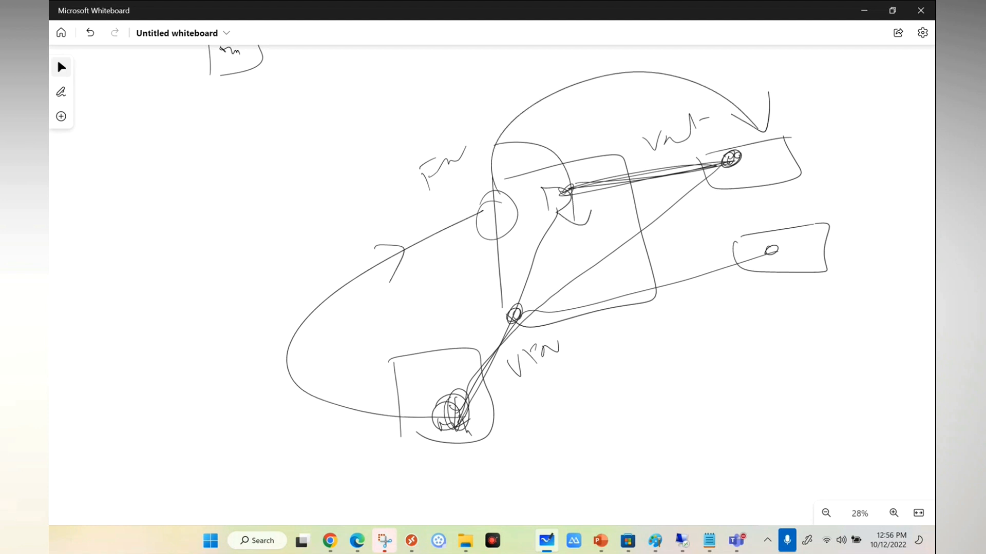
- Sketch the traffic paths from the lower spoke through the firewall to the upper spoke and back to the on-premises machine
{"action": "left_click_drag", "start_coordinate": [771, 250], "coordinate": [780, 256]}
{"action": "mouse_move", "coordinate": [771, 246]}
{"action": "left_mouse_down"}
{"action": "mouse_move", "coordinate": [648, 302]}
{"action": "mouse_move", "coordinate": [503, 221]}
{"action": "mouse_move", "coordinate": [559, 189]}
{"action": "mouse_move", "coordinate": [728, 166]}
{"action": "mouse_move", "coordinate": [739, 154]}
{"action": "left_mouse_up"}
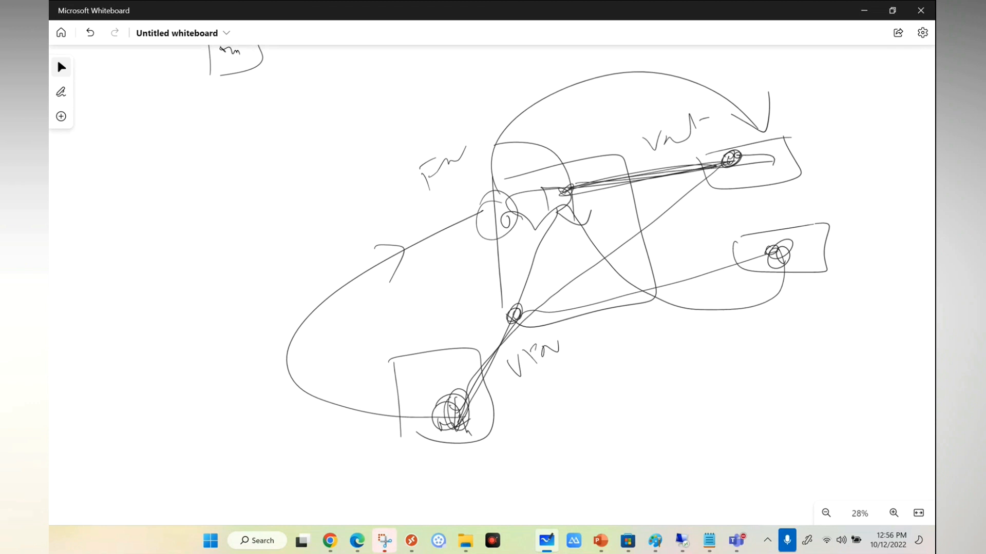
{"action": "left_click_drag", "start_coordinate": [454, 408], "coordinate": [458, 417]}
{"action": "mouse_move", "coordinate": [784, 252]}
{"action": "left_mouse_down"}
{"action": "mouse_move", "coordinate": [799, 313]}
{"action": "mouse_move", "coordinate": [525, 226]}
{"action": "left_mouse_up"}
{"action": "left_click_drag", "start_coordinate": [642, 319], "coordinate": [674, 323]}
{"action": "mouse_move", "coordinate": [512, 215]}
{"action": "left_mouse_down"}
{"action": "mouse_move", "coordinate": [454, 308]}
{"action": "mouse_move", "coordinate": [455, 395]}
{"action": "left_mouse_up"}
{"action": "left_click_drag", "start_coordinate": [443, 361], "coordinate": [461, 396]}
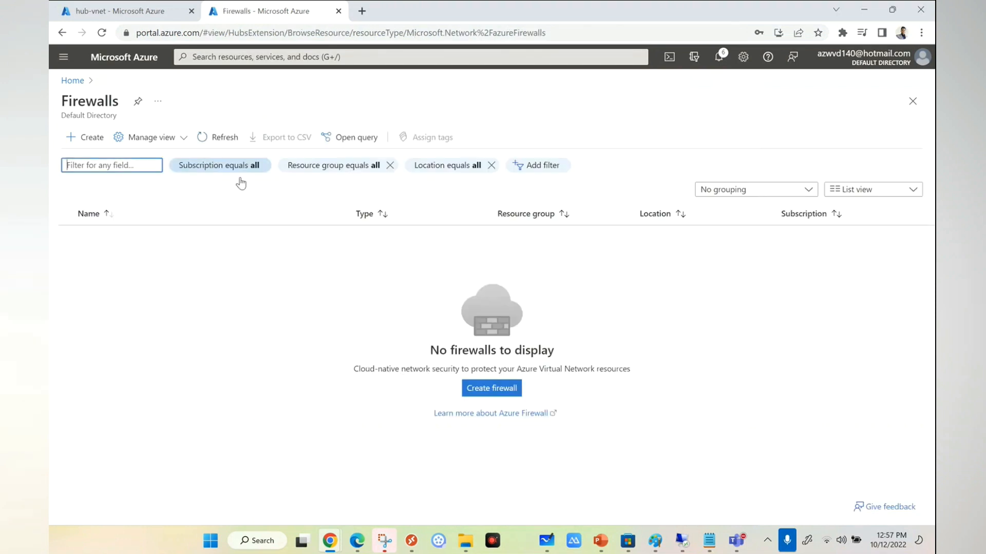
- Leave the new firewall form and open the Public IP addresses service in the Azure portal
{"action": "left_click", "coordinate": [493, 389]}
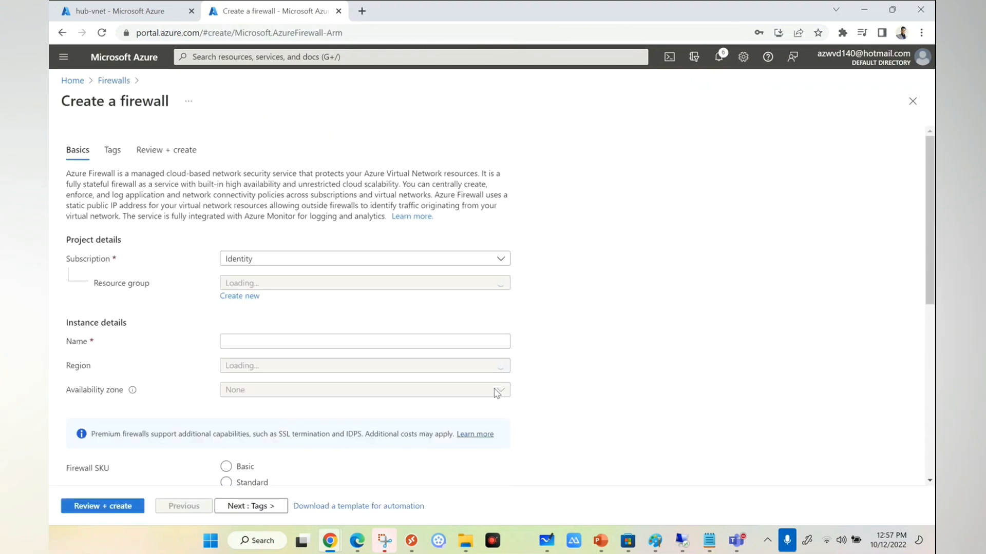
{"action": "left_click", "coordinate": [113, 80]}
{"action": "left_click", "coordinate": [268, 58]}
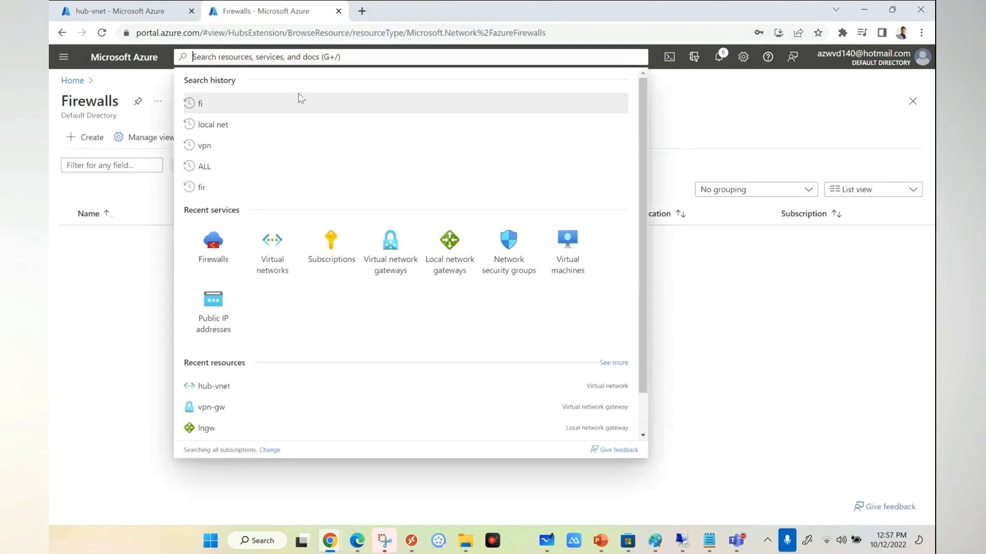
{"action": "type", "text": "pub"}
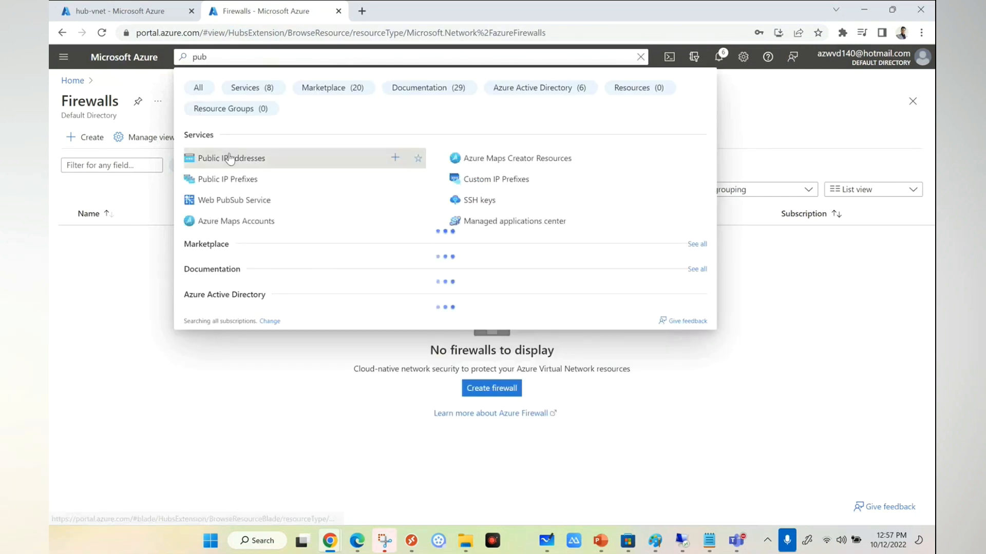
{"action": "left_click", "coordinate": [230, 159]}
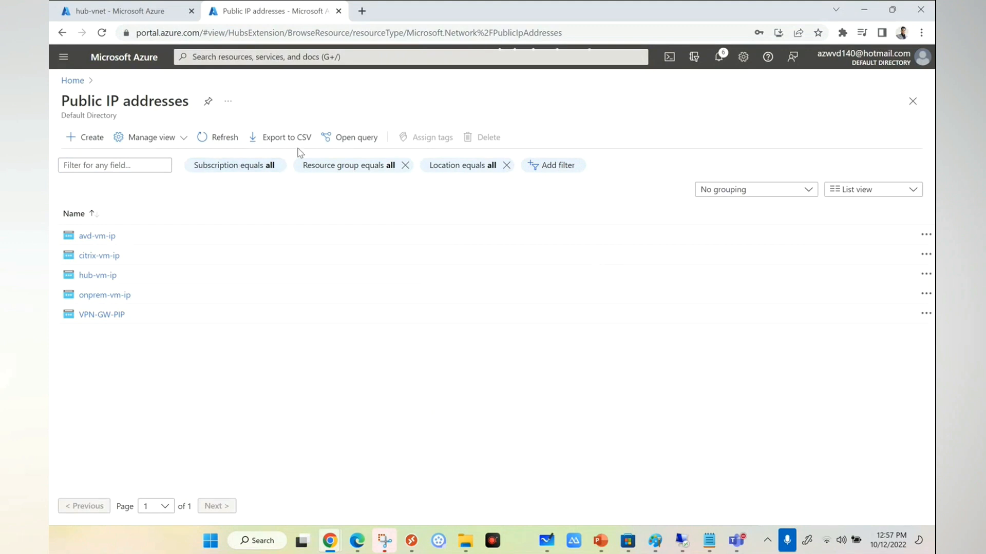
- Switch to Microsoft Edge and open the Public IP addresses service in the Azure portal
{"action": "mouse_move", "coordinate": [357, 541]}
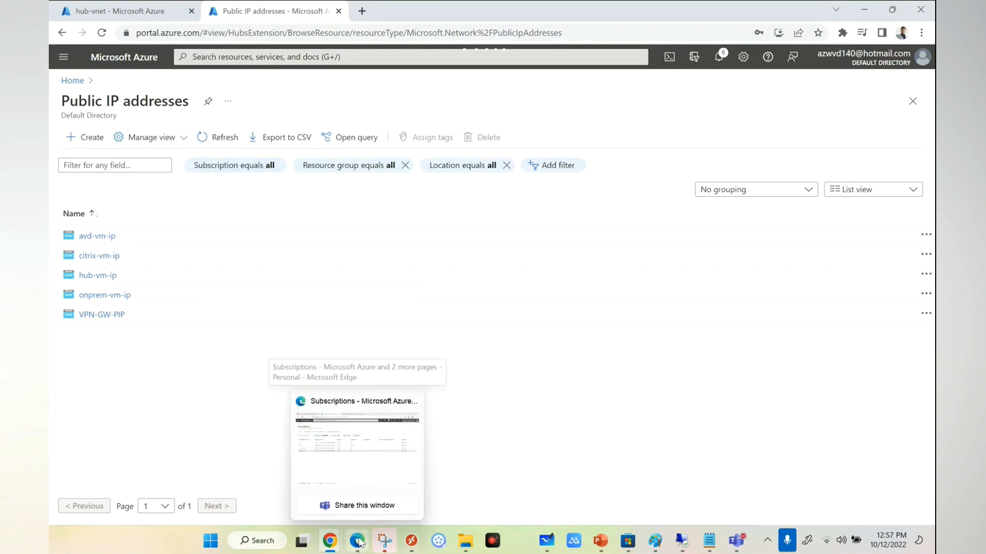
{"action": "left_click", "coordinate": [355, 447]}
{"action": "left_click", "coordinate": [241, 57]}
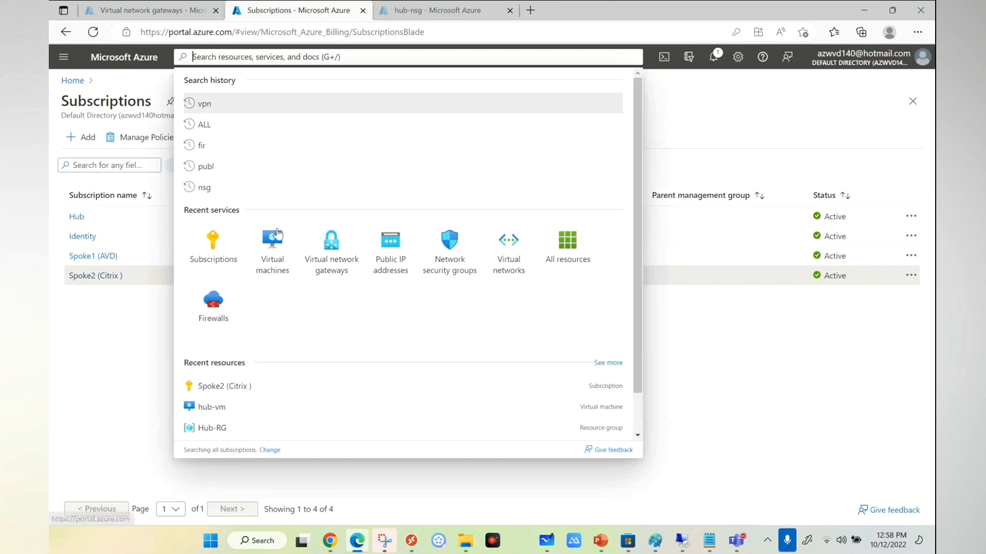
{"action": "type", "text": "publ"}
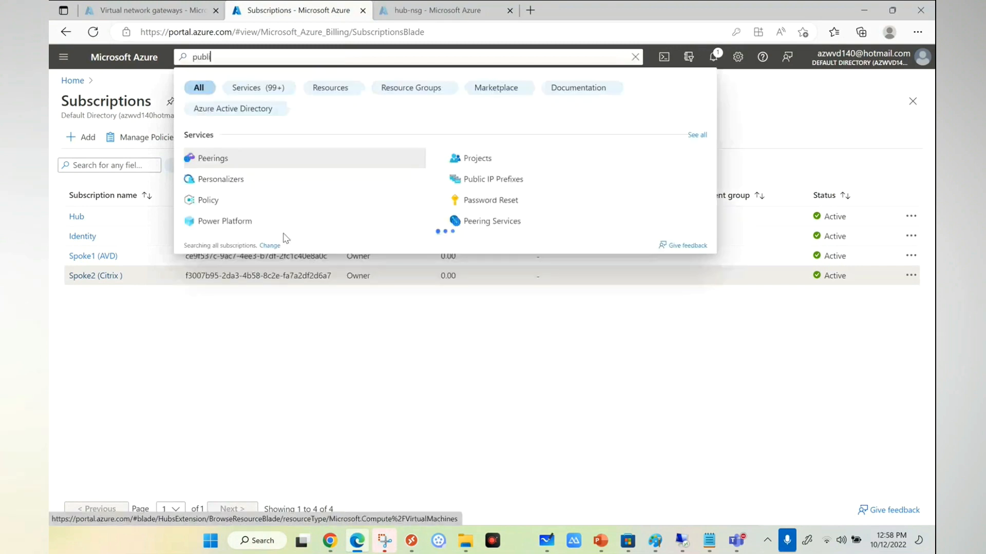
{"action": "left_click", "coordinate": [228, 163]}
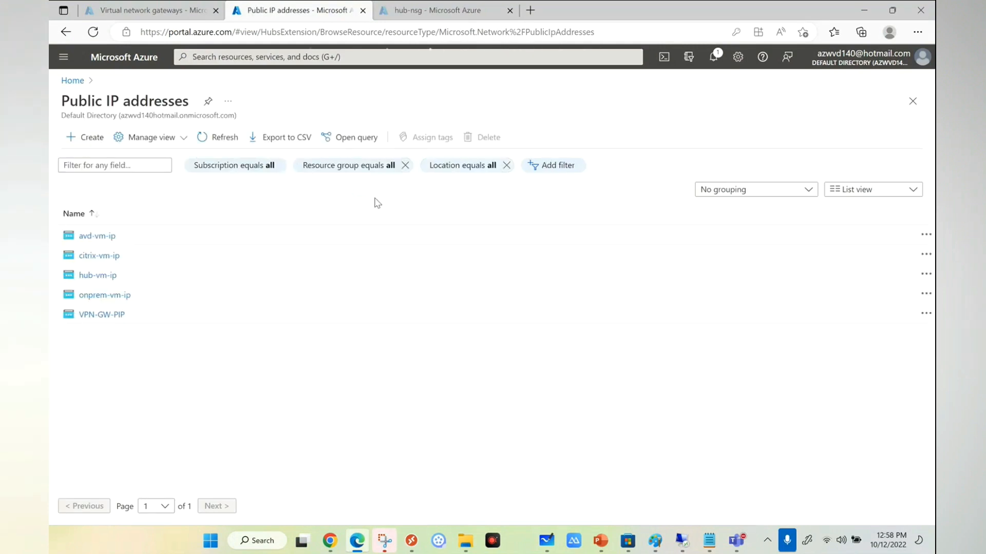
- Start a new public IP address named FW-PIP and assign it to the Hub-RG resource group
{"action": "left_click", "coordinate": [86, 138]}
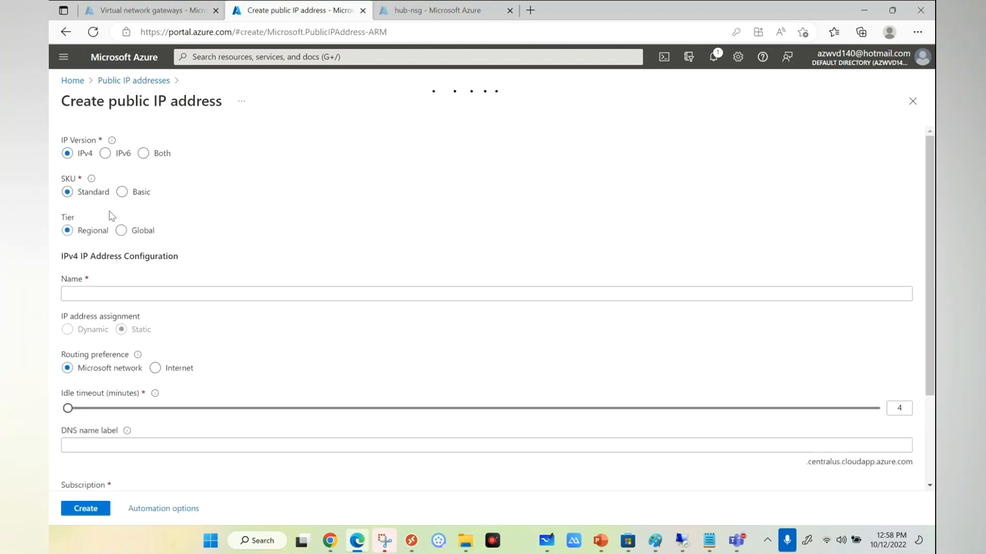
{"action": "left_click", "coordinate": [85, 294]}
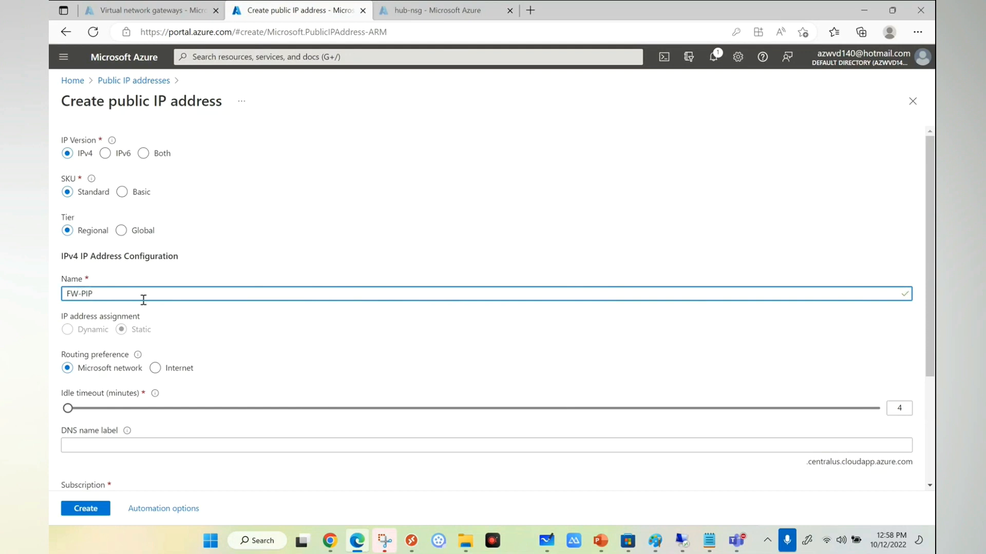
{"action": "scroll", "coordinate": [154, 319], "scroll_direction": "down", "scroll_amount": 3}
{"action": "left_click", "coordinate": [80, 380]}
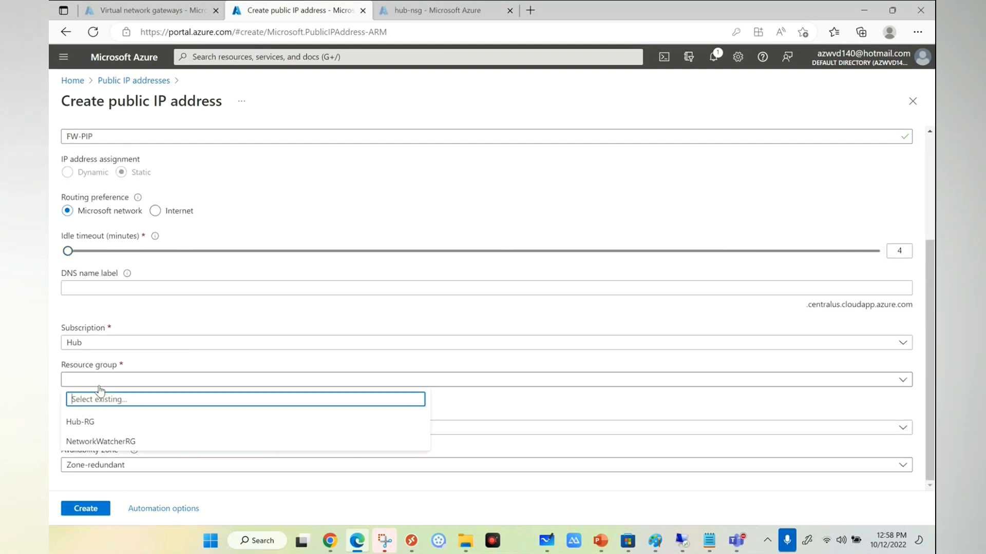
{"action": "left_click", "coordinate": [84, 421]}
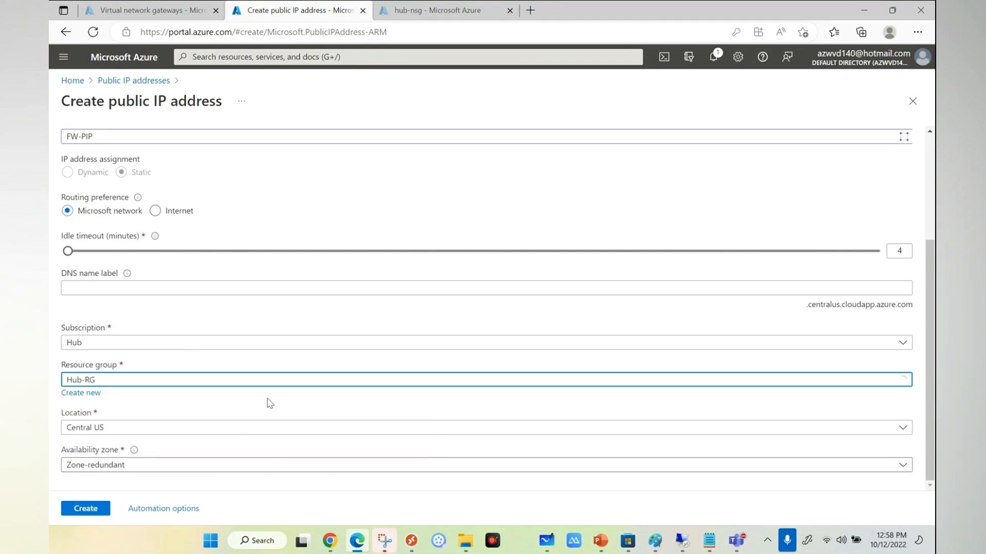
- Set the public IP's availability zone to No Zone, create it, and check the deployment notifications
{"action": "left_click", "coordinate": [98, 467]}
{"action": "left_click", "coordinate": [97, 371]}
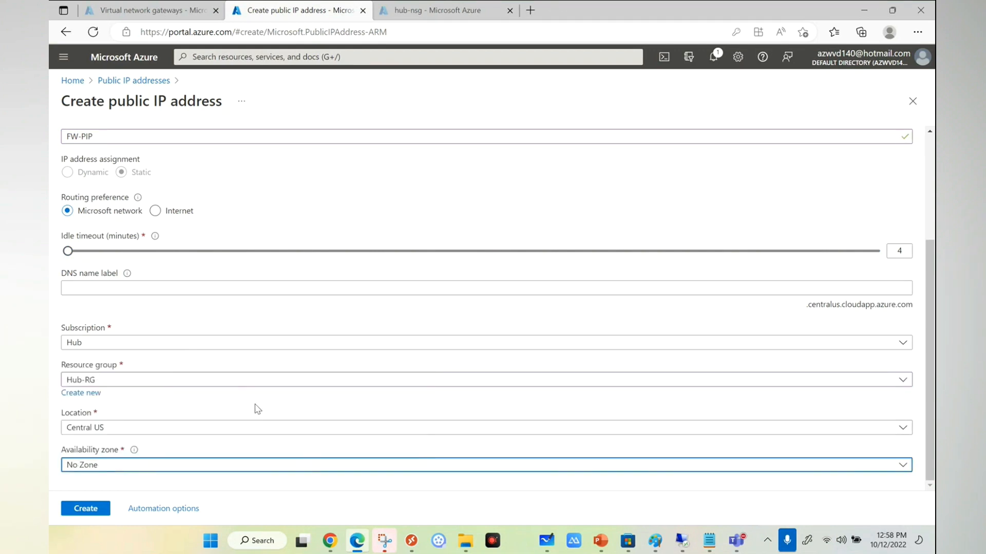
{"action": "left_click", "coordinate": [86, 509]}
{"action": "scroll", "coordinate": [339, 318], "scroll_direction": "up", "scroll_amount": 5}
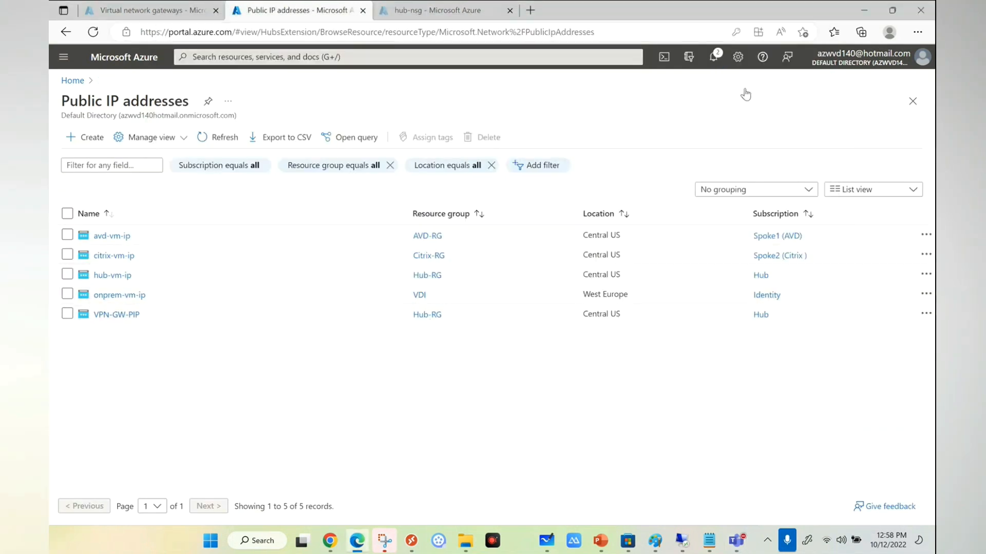
{"action": "left_click", "coordinate": [713, 58]}
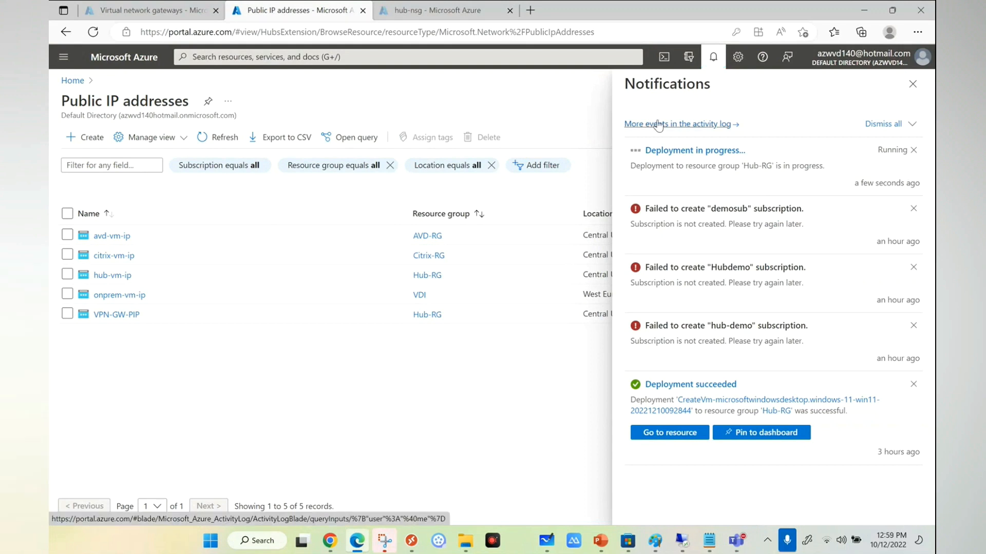
- Start creating a firewall in the Hub subscription and the Hub-RG resource group
{"action": "left_click", "coordinate": [358, 59]}
{"action": "left_click", "coordinate": [214, 310]}
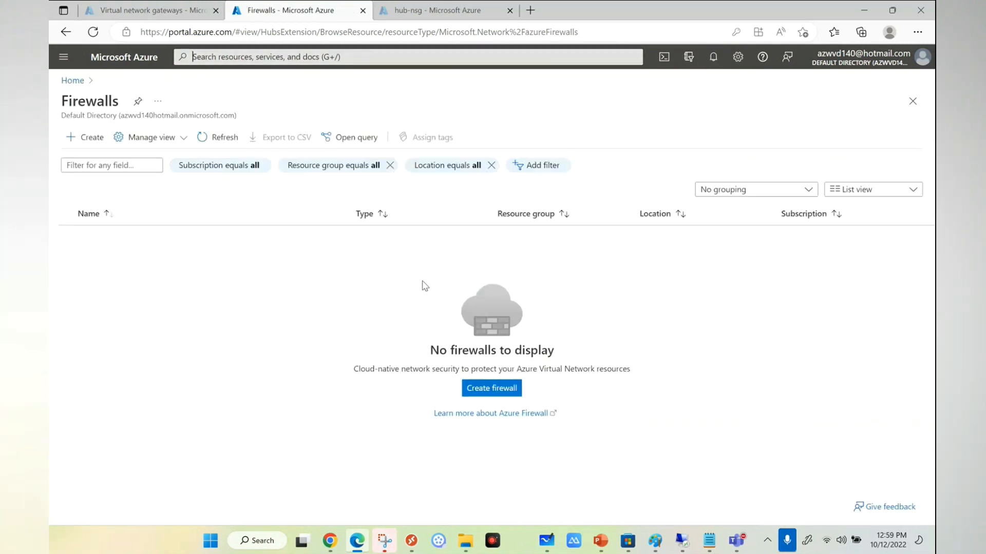
{"action": "left_click", "coordinate": [503, 391]}
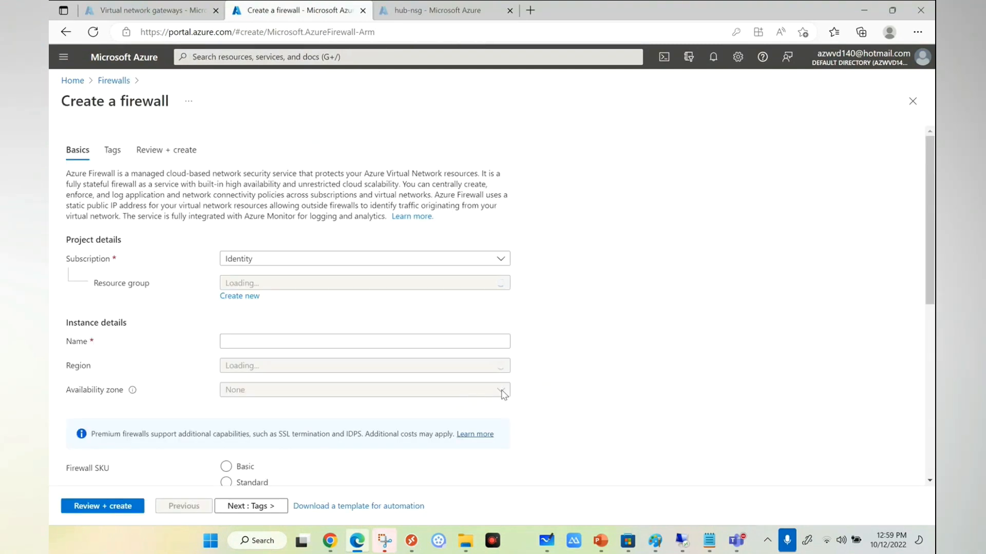
{"action": "left_click", "coordinate": [268, 258]}
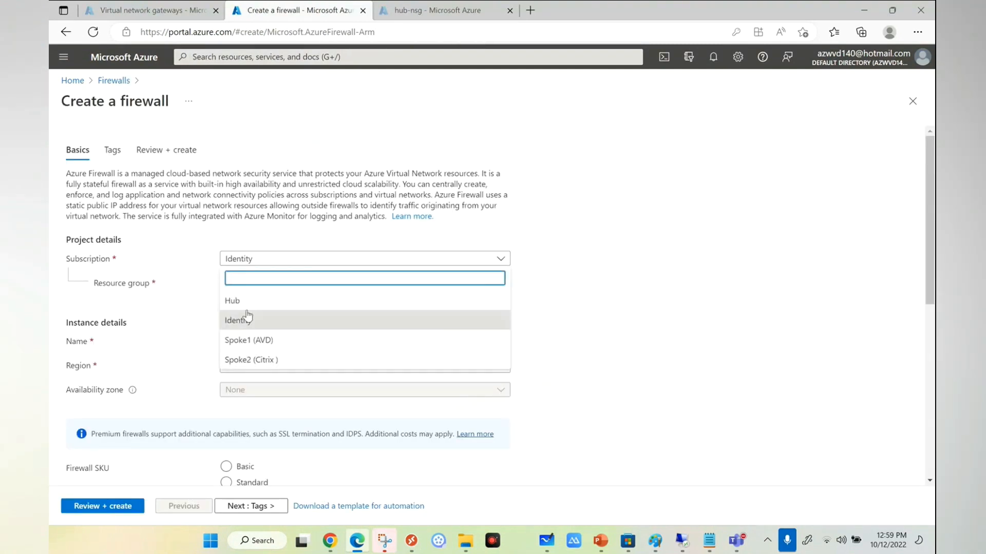
{"action": "left_click", "coordinate": [264, 295]}
{"action": "left_click", "coordinate": [279, 283]}
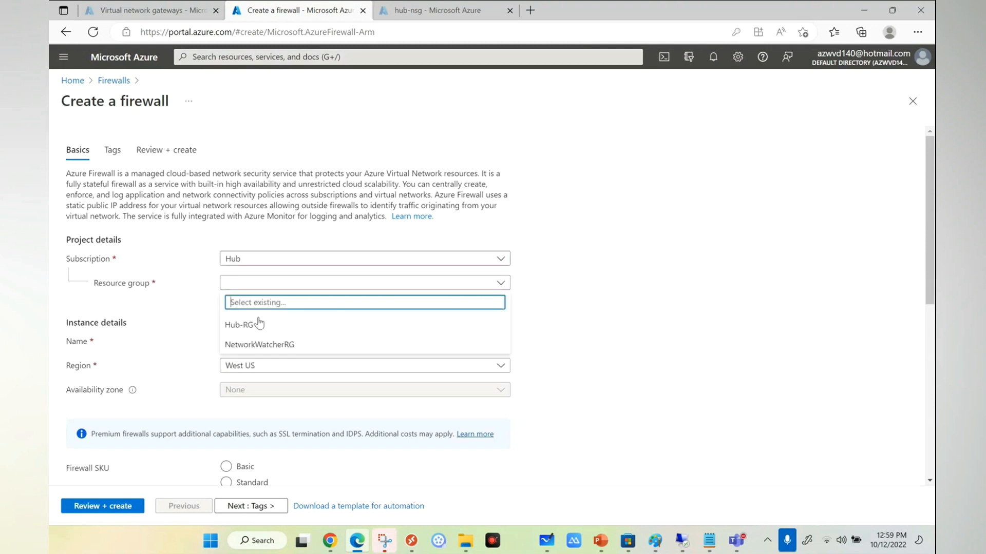
{"action": "left_click", "coordinate": [249, 322]}
- Name the firewall FW-Demo and set its region to Central US
{"action": "scroll", "coordinate": [611, 322], "scroll_direction": "down", "scroll_amount": 2}
{"action": "left_click", "coordinate": [262, 234]}
{"action": "type", "text": "FW-"}
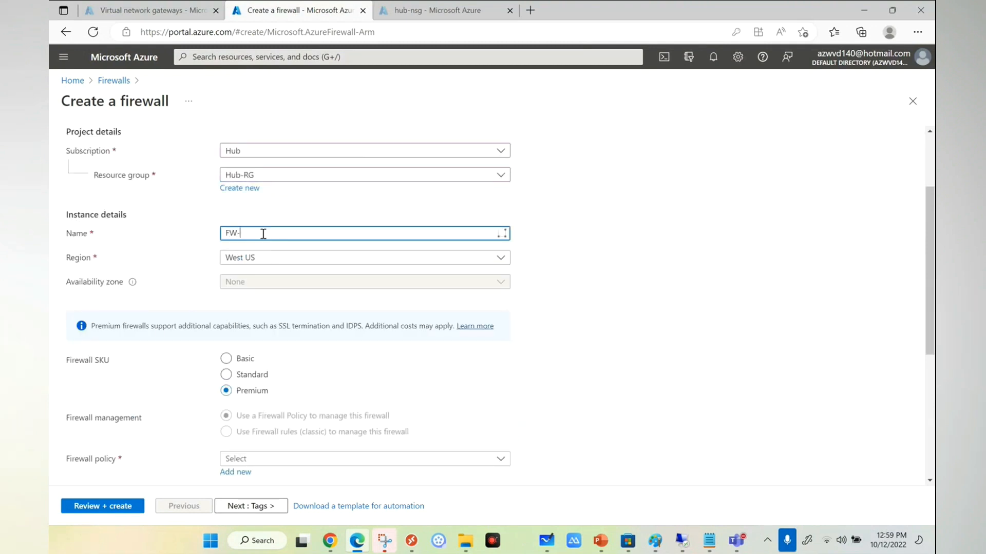
{"action": "type", "text": "Demo"}
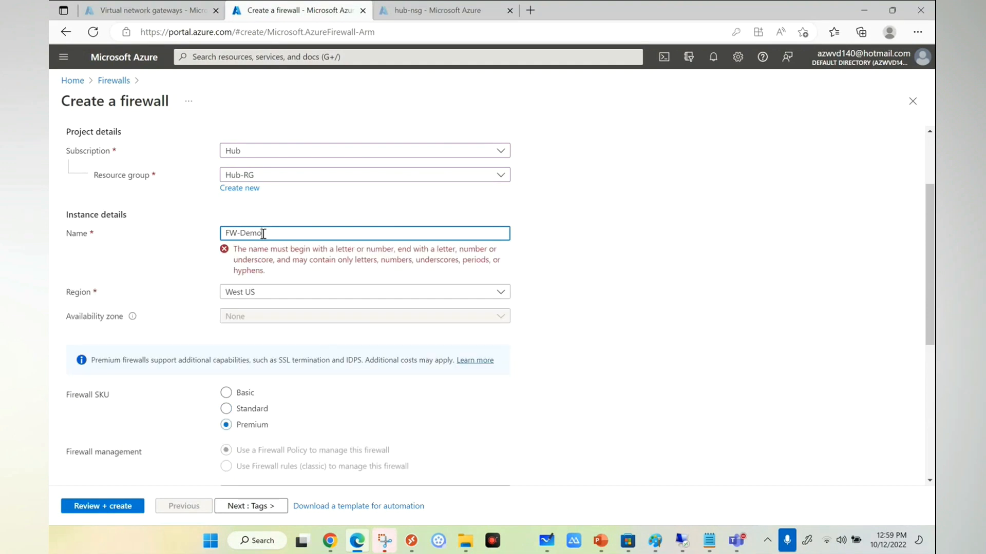
{"action": "left_click", "coordinate": [260, 259]}
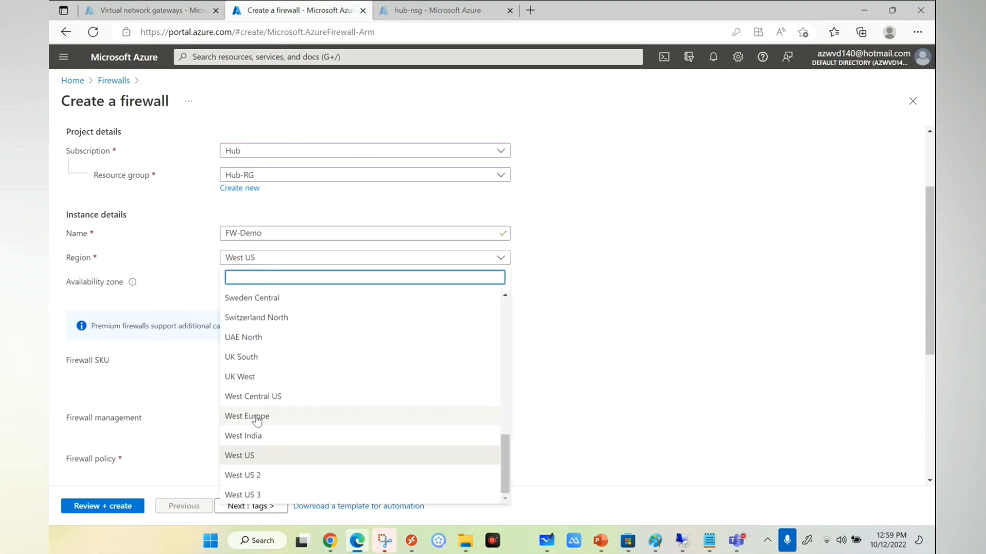
{"action": "type", "text": "cen"}
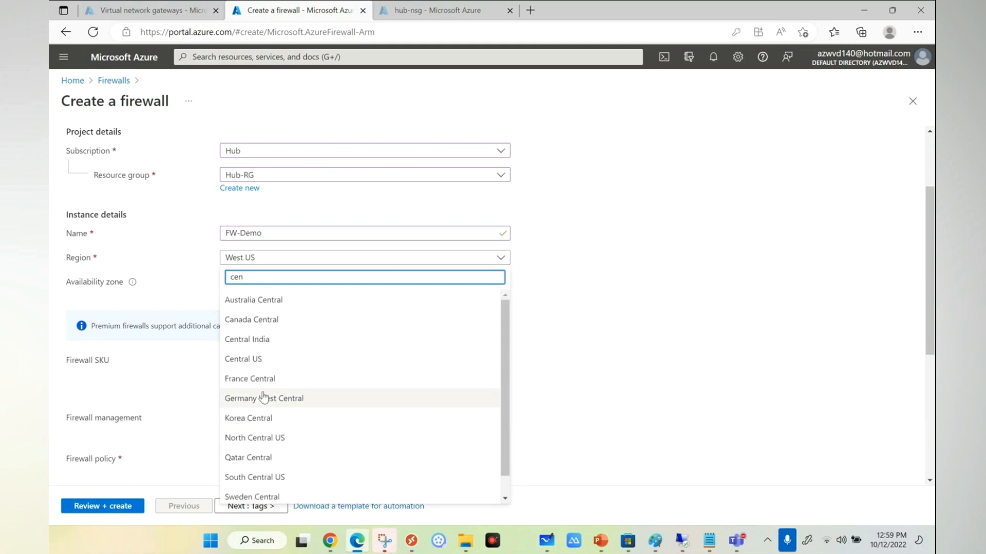
{"action": "left_click", "coordinate": [280, 360]}
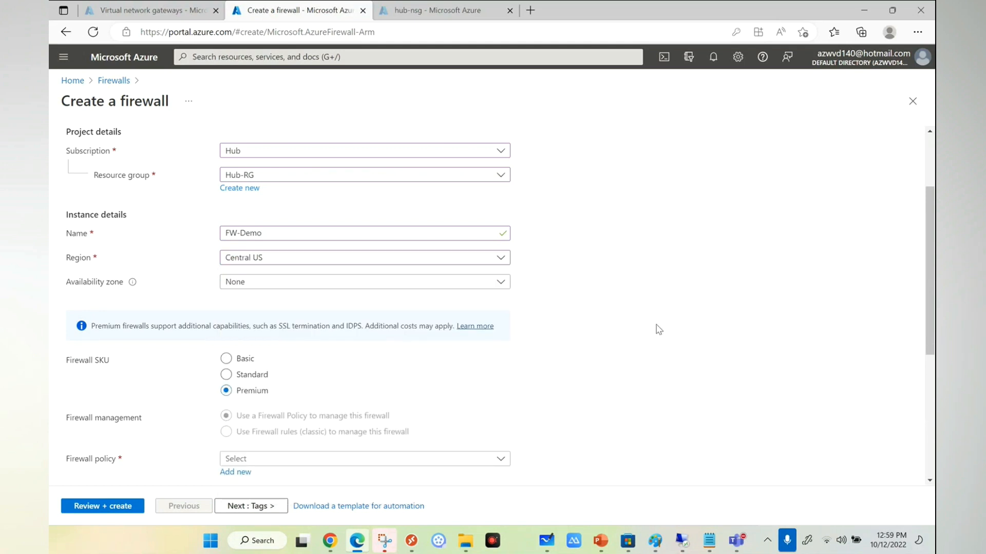
- Set the firewall SKU to Standard
{"action": "scroll", "coordinate": [486, 304], "scroll_direction": "down", "scroll_amount": 1}
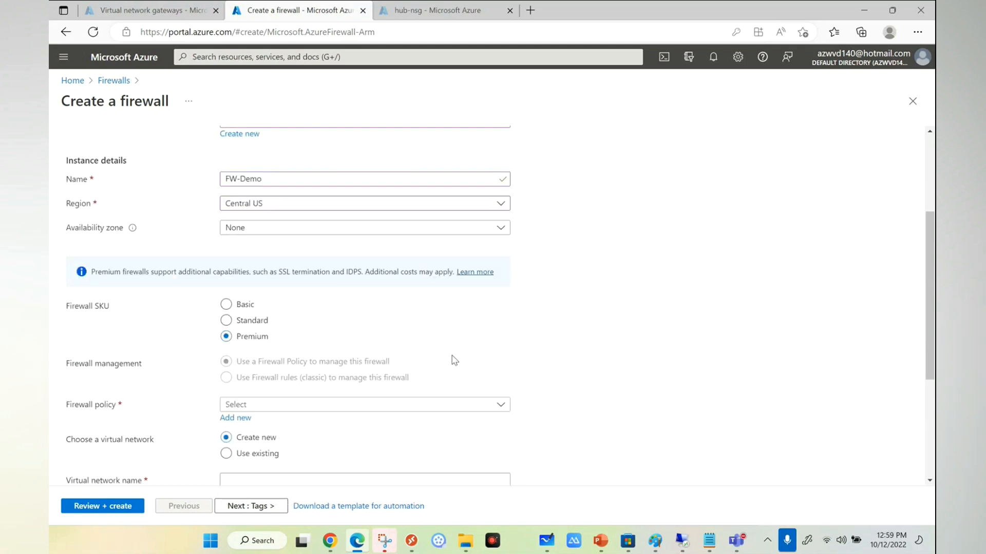
{"action": "left_click", "coordinate": [227, 306]}
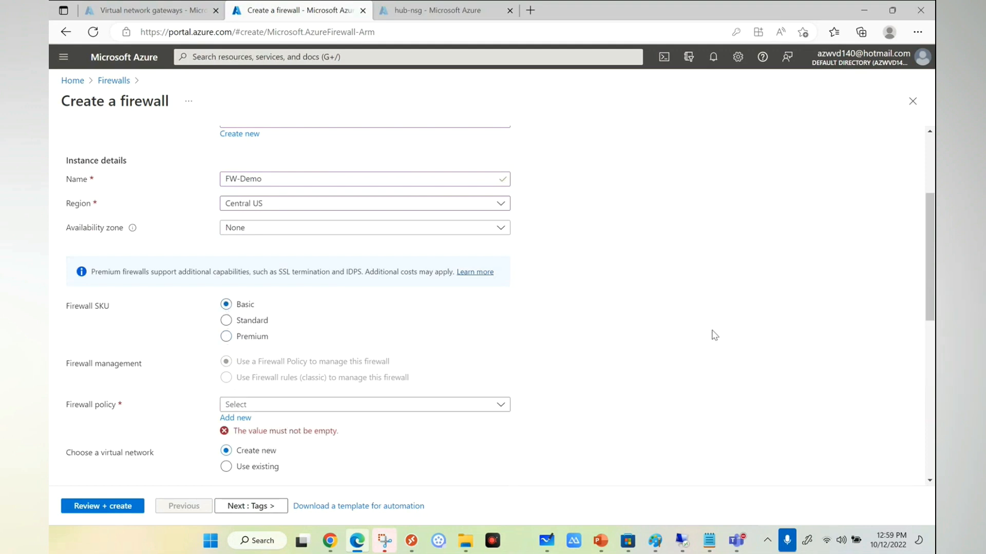
{"action": "left_click", "coordinate": [228, 321]}
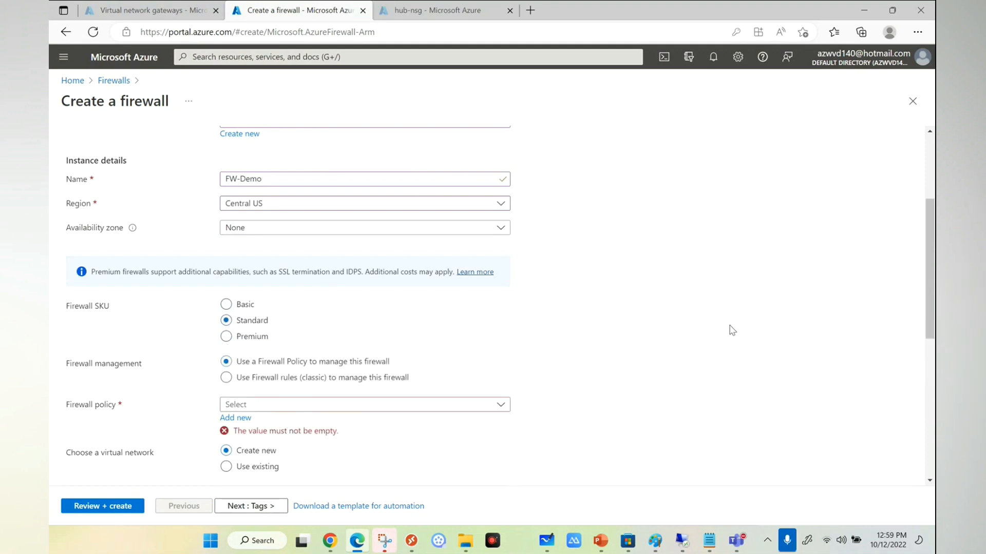
- Add a new firewall policy named demo-pol for the firewall
{"action": "scroll", "coordinate": [731, 328], "scroll_direction": "down", "scroll_amount": 1}
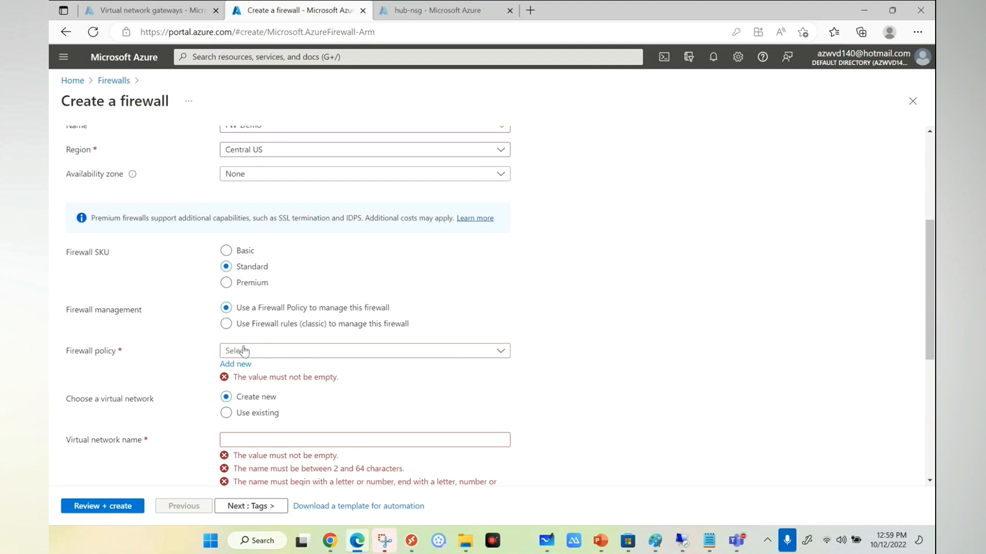
{"action": "left_click", "coordinate": [241, 366]}
{"action": "type", "text": "demo-pol"}
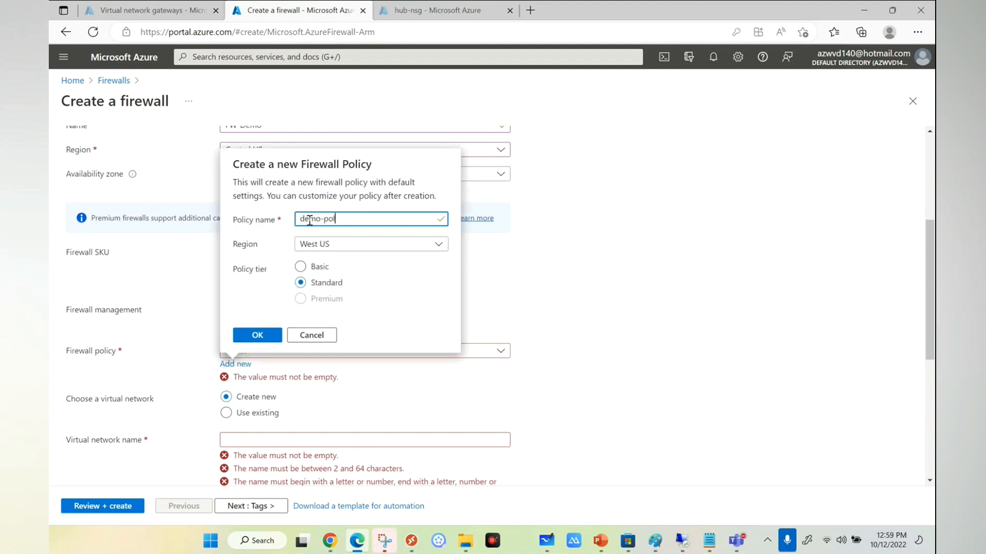
{"action": "left_click", "coordinate": [266, 339]}
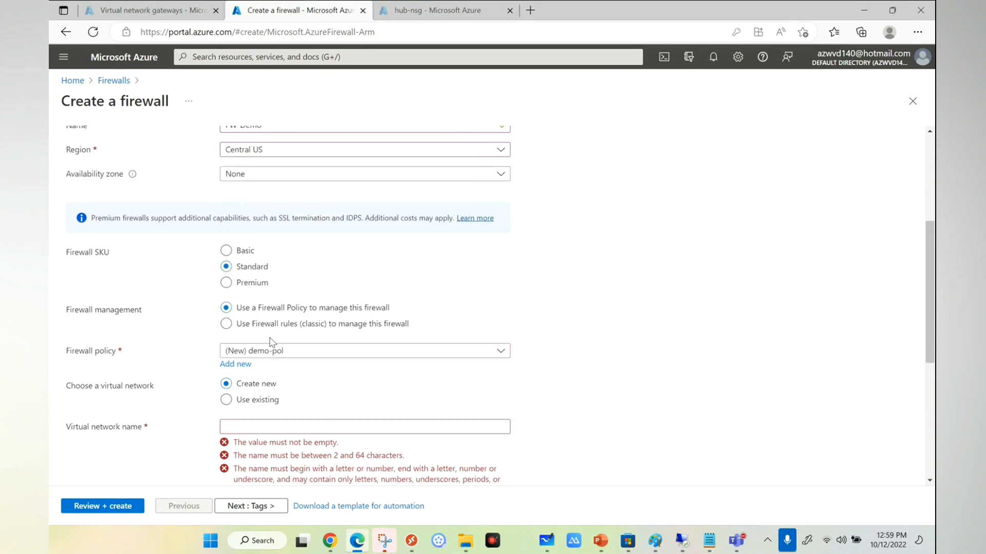
- Place the firewall in an existing virtual network, hub-vnet (Hub-RG)
{"action": "scroll", "coordinate": [749, 342], "scroll_direction": "down", "scroll_amount": 2}
{"action": "left_click", "coordinate": [249, 321]}
{"action": "left_click", "coordinate": [227, 293]}
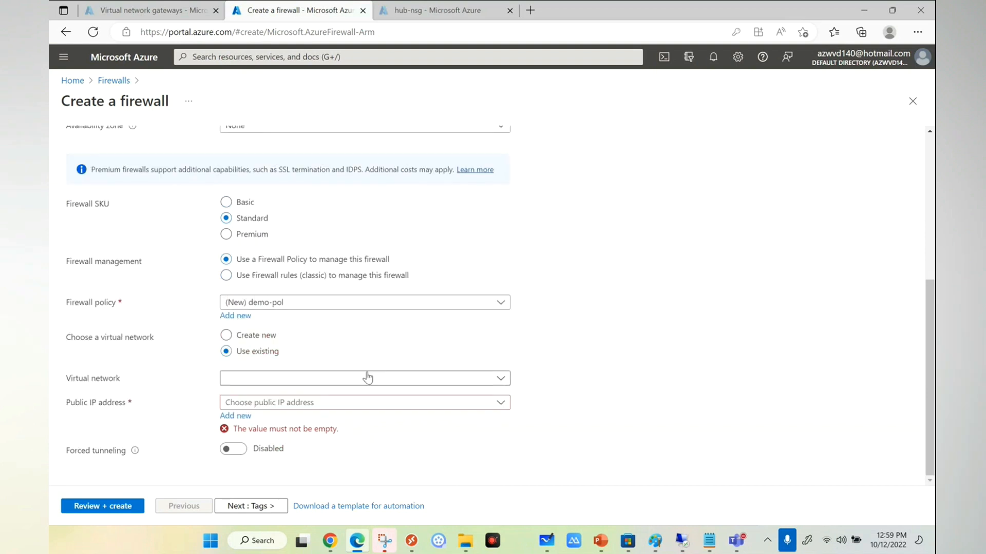
{"action": "left_click", "coordinate": [308, 380]}
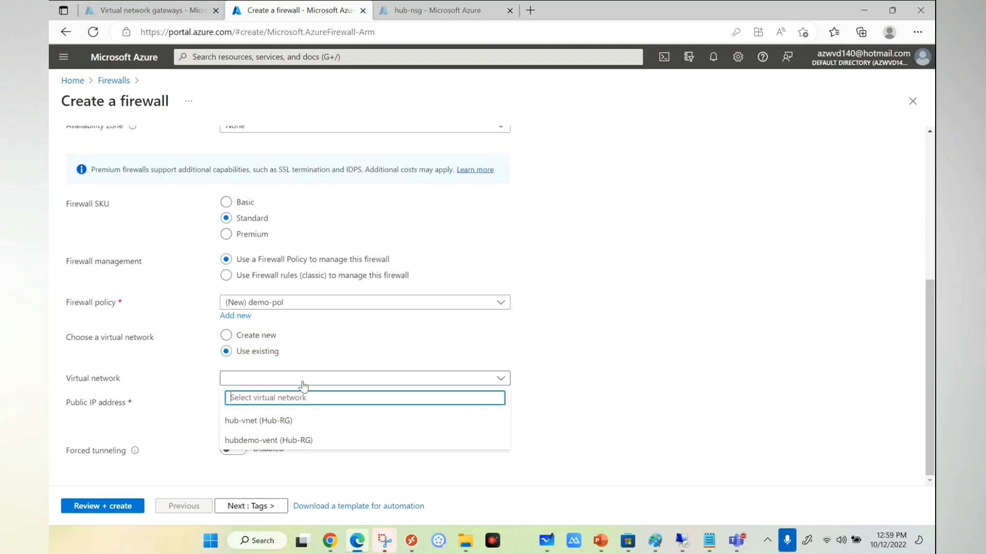
{"action": "left_click", "coordinate": [263, 422]}
- Assign the existing public IP FW-PIP to the firewall and submit the configuration for review
{"action": "left_click", "coordinate": [263, 405]}
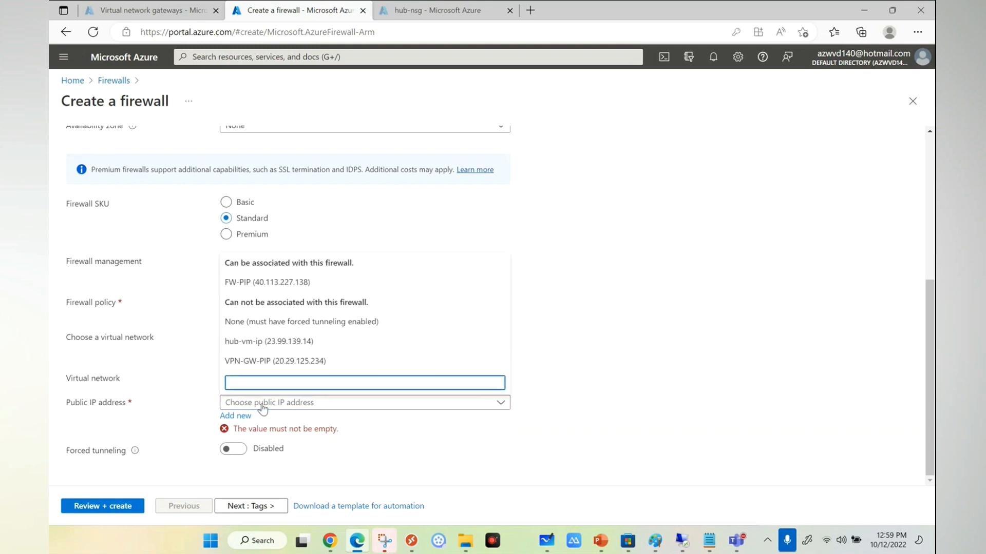
{"action": "left_click", "coordinate": [251, 285]}
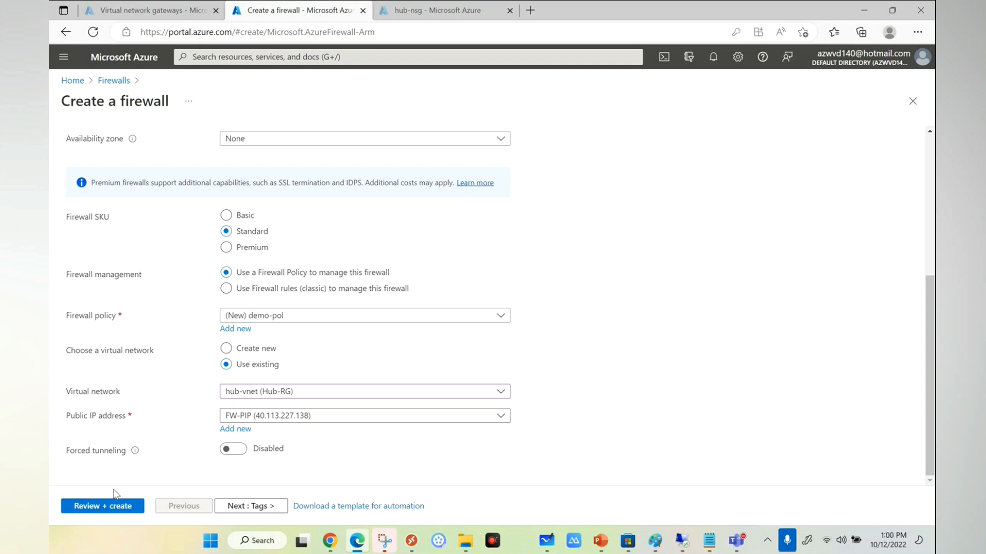
{"action": "left_click", "coordinate": [105, 510]}
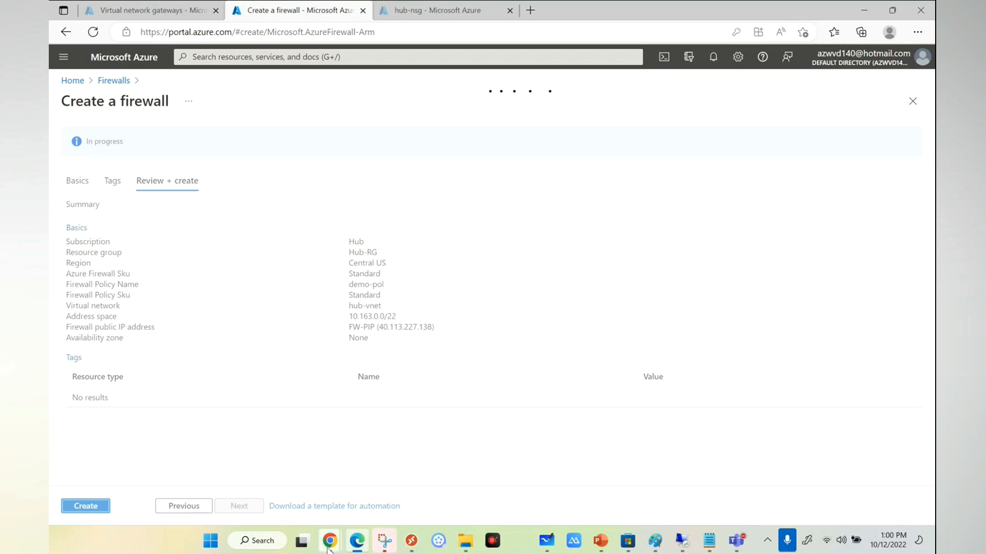
- Switch to Microsoft Whiteboard and sketch a large box labelled HUB on an empty area of the canvas
{"action": "mouse_move", "coordinate": [331, 549]}
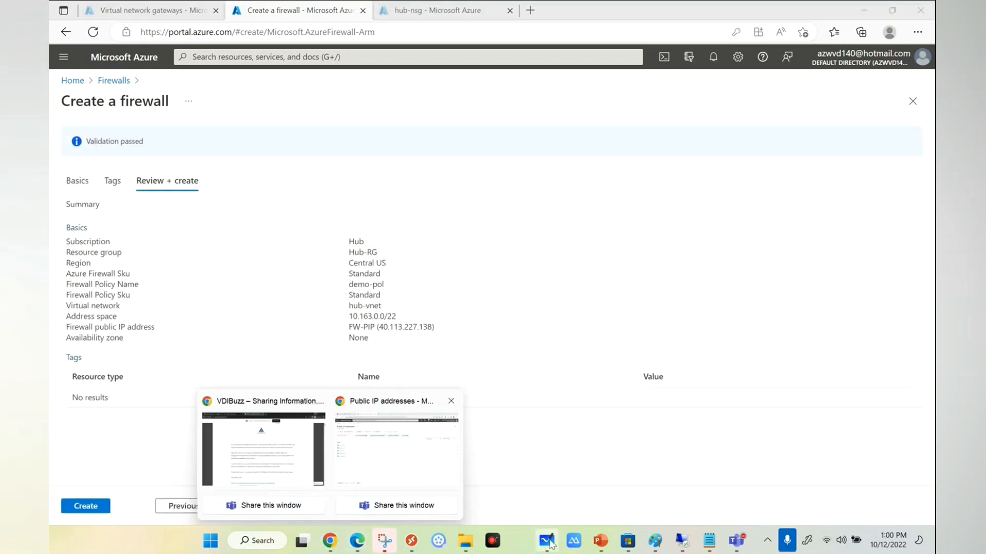
{"action": "left_click", "coordinate": [546, 540]}
{"action": "left_click_drag", "start_coordinate": [804, 429], "coordinate": [212, 359]}
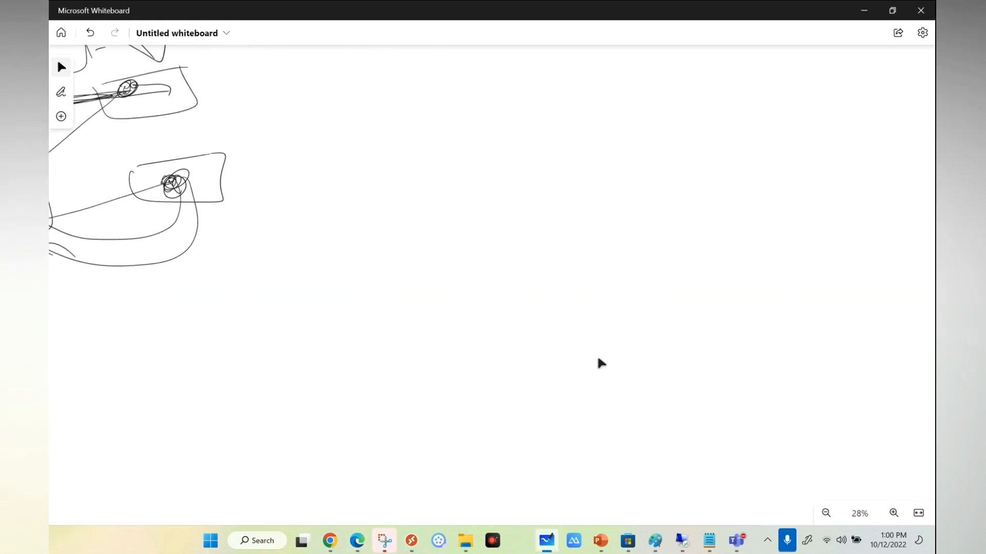
{"action": "left_click_drag", "start_coordinate": [488, 145], "coordinate": [504, 311]}
{"action": "mouse_move", "coordinate": [493, 138]}
{"action": "left_mouse_down"}
{"action": "mouse_move", "coordinate": [693, 264]}
{"action": "mouse_move", "coordinate": [515, 310]}
{"action": "left_mouse_up"}
{"action": "mouse_move", "coordinate": [555, 81]}
{"action": "left_mouse_down"}
{"action": "mouse_move", "coordinate": [555, 105]}
{"action": "mouse_move", "coordinate": [574, 99]}
{"action": "left_mouse_up"}
{"action": "left_click_drag", "start_coordinate": [581, 88], "coordinate": [613, 95]}
- Sketch two spoke boxes beside the hub, labelled S1 and S2
{"action": "mouse_move", "coordinate": [756, 121]}
{"action": "left_mouse_down"}
{"action": "mouse_move", "coordinate": [883, 99]}
{"action": "mouse_move", "coordinate": [757, 175]}
{"action": "mouse_move", "coordinate": [884, 98]}
{"action": "left_mouse_up"}
{"action": "left_click_drag", "start_coordinate": [808, 90], "coordinate": [791, 107]}
{"action": "left_click_drag", "start_coordinate": [823, 80], "coordinate": [822, 103]}
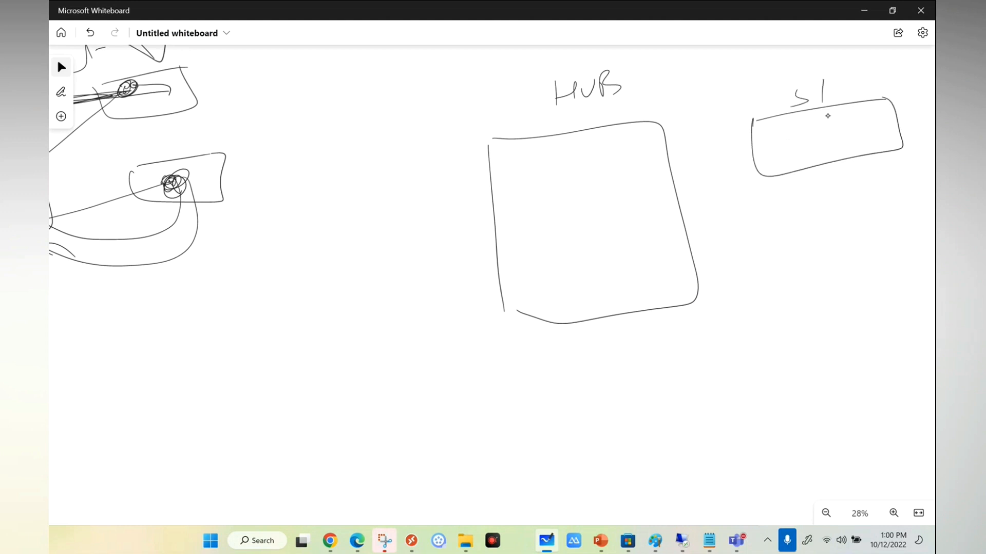
{"action": "left_click_drag", "start_coordinate": [778, 244], "coordinate": [879, 224]}
{"action": "mouse_move", "coordinate": [858, 294]}
{"action": "left_mouse_down"}
{"action": "mouse_move", "coordinate": [835, 322]}
{"action": "mouse_move", "coordinate": [881, 325]}
{"action": "left_mouse_up"}
- Sketch an on-premises box below the hub and label it Onpr
{"action": "mouse_move", "coordinate": [318, 357]}
{"action": "left_mouse_down"}
{"action": "mouse_move", "coordinate": [306, 478]}
{"action": "mouse_move", "coordinate": [343, 471]}
{"action": "mouse_move", "coordinate": [301, 474]}
{"action": "left_mouse_up"}
{"action": "left_click_drag", "start_coordinate": [367, 478], "coordinate": [366, 480]}
{"action": "mouse_move", "coordinate": [382, 496]}
{"action": "left_mouse_down"}
{"action": "mouse_move", "coordinate": [398, 495]}
{"action": "mouse_move", "coordinate": [408, 510]}
{"action": "left_mouse_up"}
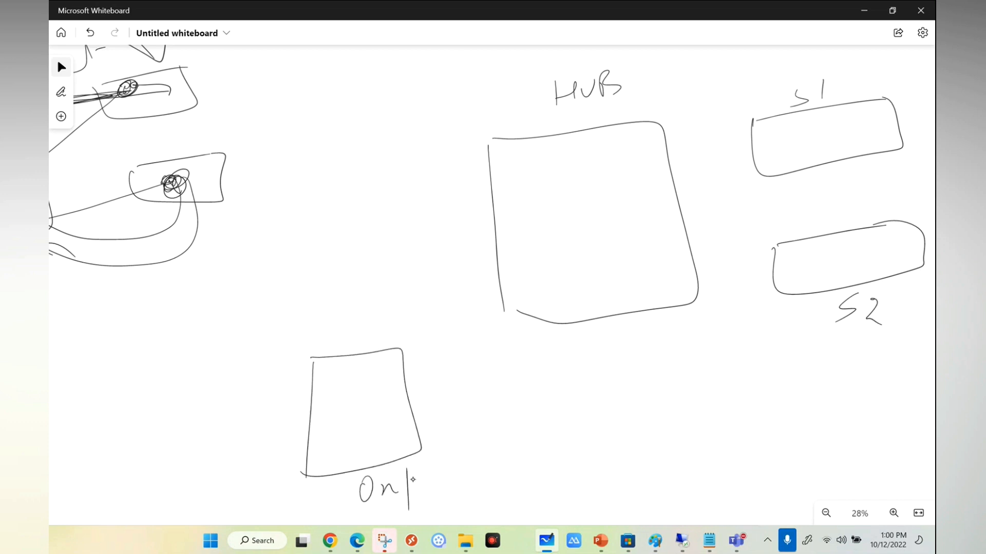
- Divide the hub box into three sections with two horizontal lines and sketch a machine symbol and a firewall box on them
{"action": "left_click_drag", "start_coordinate": [486, 181], "coordinate": [666, 157]}
{"action": "left_click_drag", "start_coordinate": [500, 247], "coordinate": [674, 228]}
{"action": "left_click_drag", "start_coordinate": [576, 149], "coordinate": [581, 176]}
{"action": "left_click_drag", "start_coordinate": [577, 215], "coordinate": [585, 246]}
{"action": "mouse_move", "coordinate": [579, 213]}
{"action": "left_mouse_down"}
{"action": "mouse_move", "coordinate": [610, 204]}
{"action": "mouse_move", "coordinate": [586, 245]}
{"action": "mouse_move", "coordinate": [614, 222]}
{"action": "left_mouse_up"}
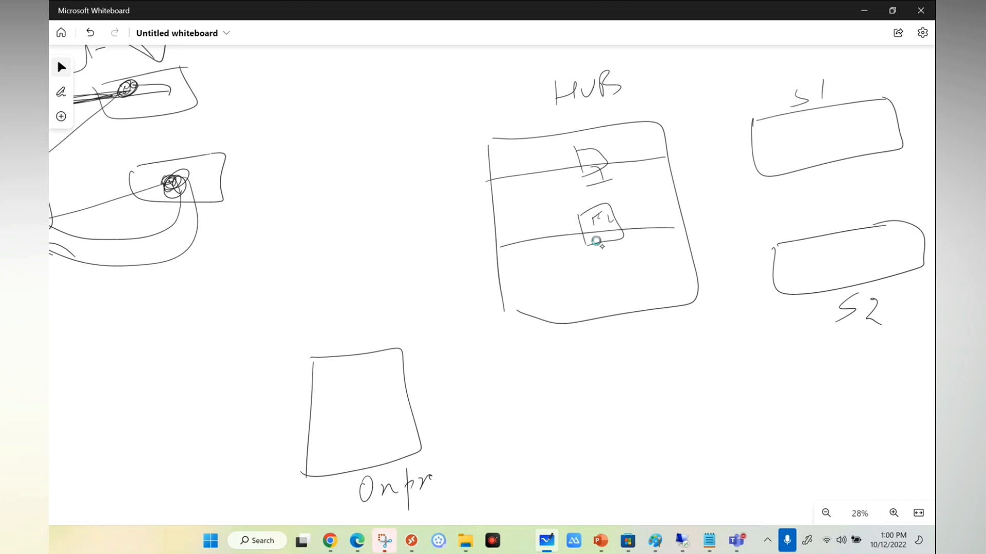
- Add a gateway box labelled GW on the hub's lower edge and connect it to a gateway drawn on the on-premises box
{"action": "left_click_drag", "start_coordinate": [505, 312], "coordinate": [538, 316]}
{"action": "left_click_drag", "start_coordinate": [588, 297], "coordinate": [592, 334]}
{"action": "mouse_move", "coordinate": [586, 297]}
{"action": "left_mouse_down"}
{"action": "mouse_move", "coordinate": [611, 293]}
{"action": "mouse_move", "coordinate": [612, 337]}
{"action": "mouse_move", "coordinate": [611, 322]}
{"action": "left_mouse_up"}
{"action": "left_click_drag", "start_coordinate": [615, 319], "coordinate": [627, 313]}
{"action": "left_click_drag", "start_coordinate": [398, 390], "coordinate": [398, 417]}
{"action": "mouse_move", "coordinate": [401, 395]}
{"action": "left_mouse_down"}
{"action": "mouse_move", "coordinate": [426, 410]}
{"action": "mouse_move", "coordinate": [587, 321]}
{"action": "left_mouse_up"}
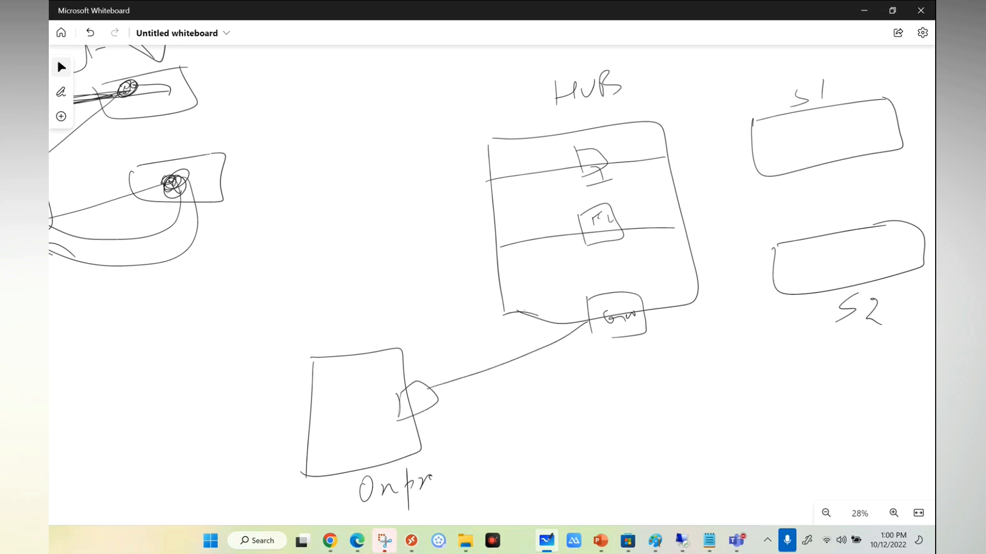
- Draw connecting lines from the hub box to the S1 and S2 spoke boxes
{"action": "left_click_drag", "start_coordinate": [673, 166], "coordinate": [756, 156]}
{"action": "left_click_drag", "start_coordinate": [703, 257], "coordinate": [779, 257]}
{"action": "left_click_drag", "start_coordinate": [699, 260], "coordinate": [762, 255]}
{"action": "left_click_drag", "start_coordinate": [575, 280], "coordinate": [410, 290]}
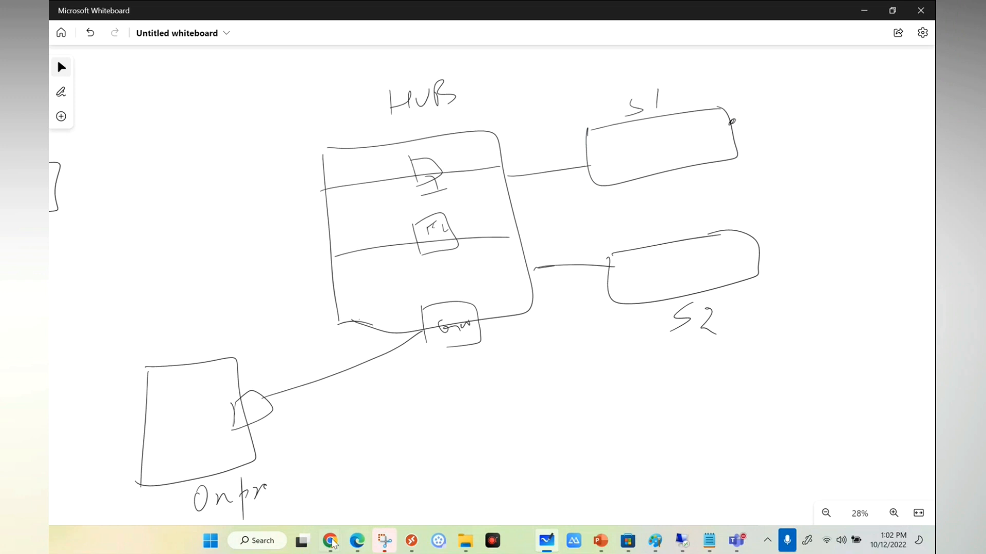
{"action": "mouse_move", "coordinate": [330, 538]}
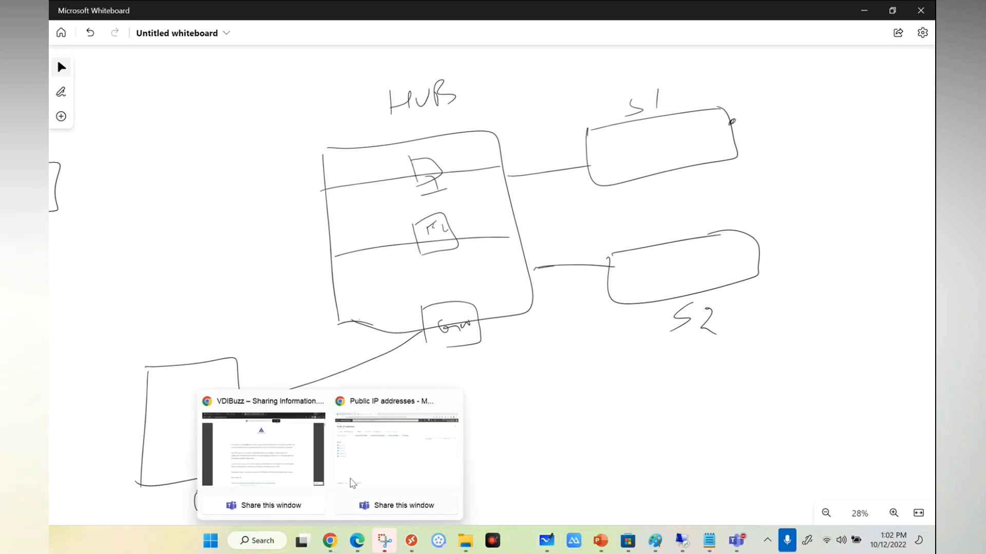
{"action": "left_click", "coordinate": [403, 448]}
{"action": "left_click", "coordinate": [269, 58]}
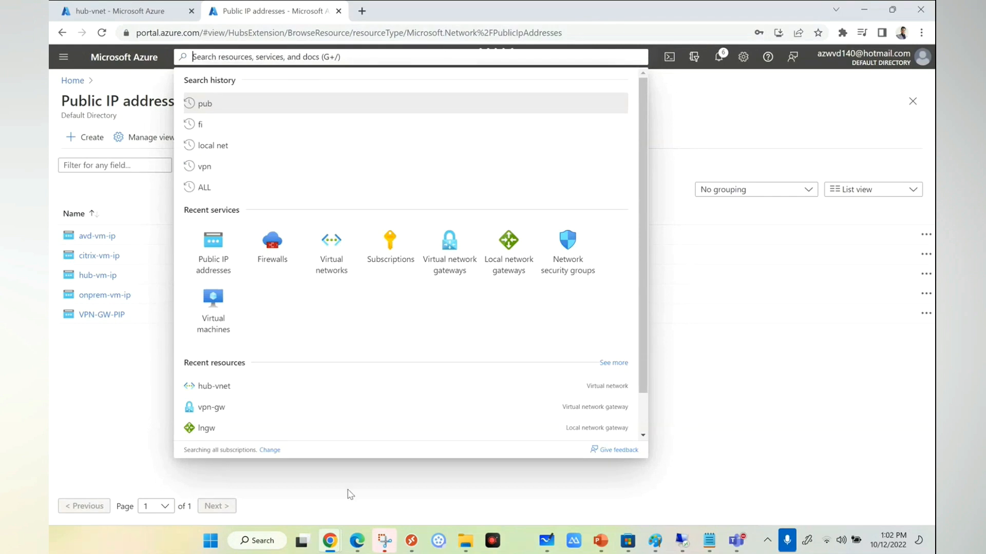
- Switch to the Edge window with the validated firewall configuration and create the firewall
{"action": "left_click", "coordinate": [357, 541]}
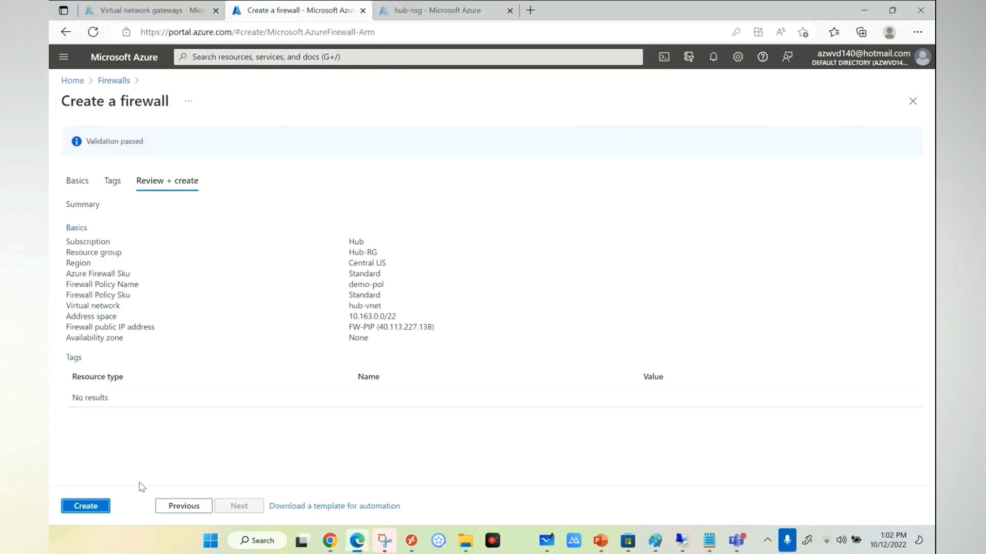
{"action": "left_click", "coordinate": [97, 508]}
- Open the avd-vm virtual machine from the virtual machines list in the other Azure portal page and collapse the list
{"action": "left_click", "coordinate": [145, 11]}
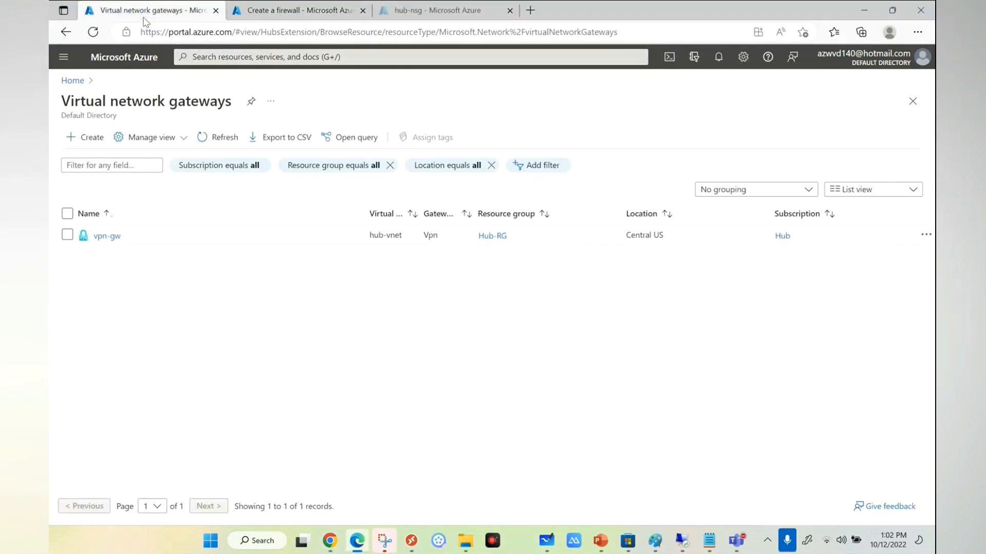
{"action": "left_click", "coordinate": [234, 57]}
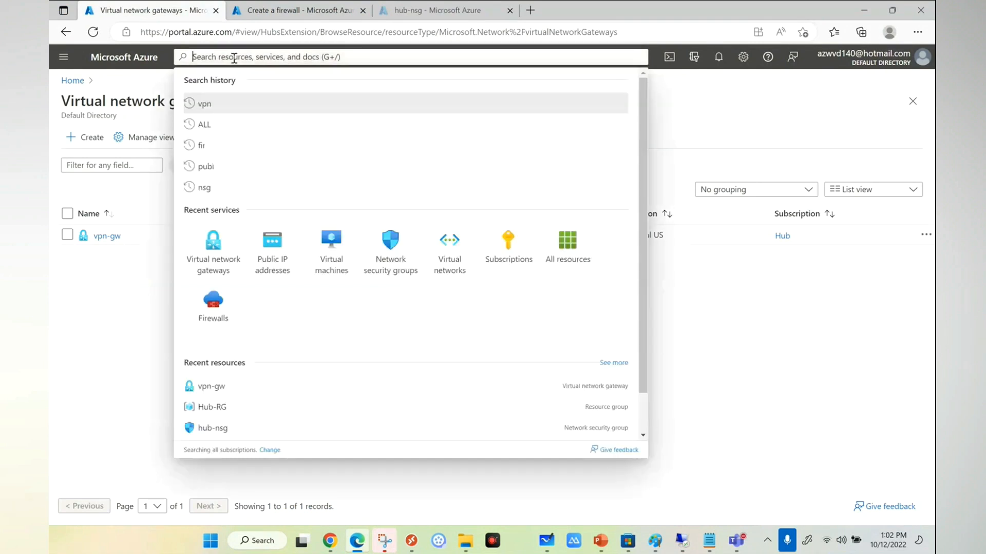
{"action": "left_click", "coordinate": [331, 264]}
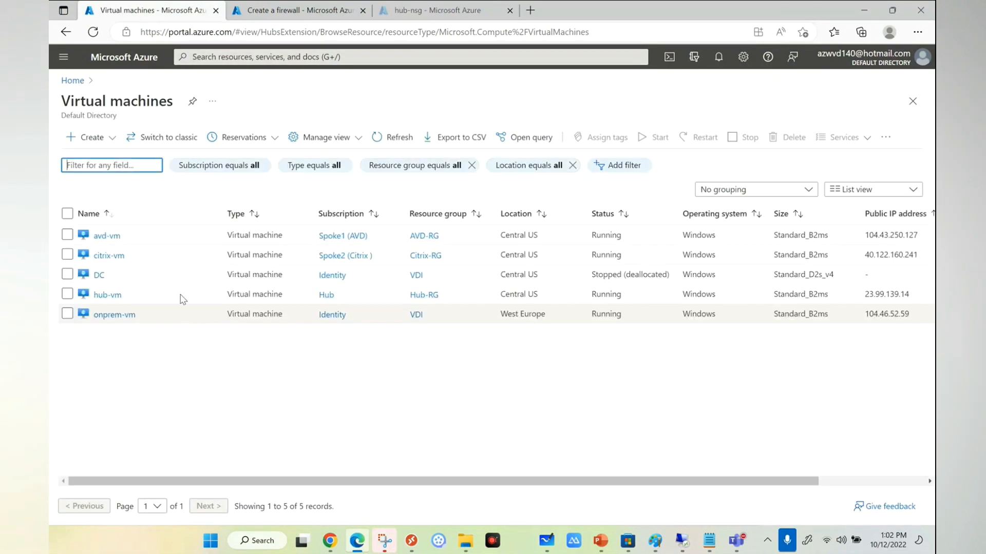
{"action": "left_click", "coordinate": [106, 237]}
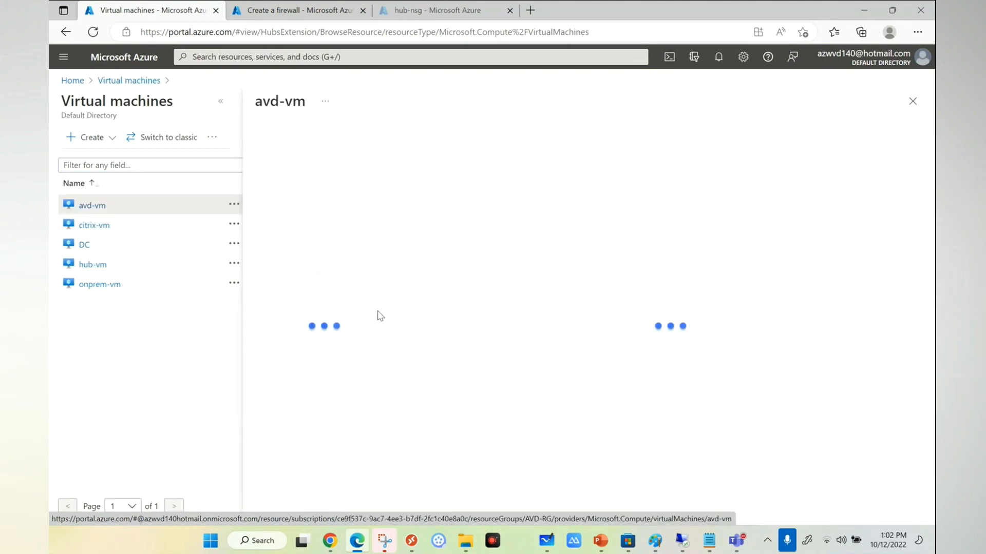
{"action": "left_click", "coordinate": [221, 101]}
- Show the effective routes of avd-vm's network interface avd-vm29
{"action": "scroll", "coordinate": [132, 400], "scroll_direction": "down", "scroll_amount": 4}
{"action": "scroll", "coordinate": [114, 264], "scroll_direction": "up", "scroll_amount": 3}
{"action": "left_click", "coordinate": [166, 228]}
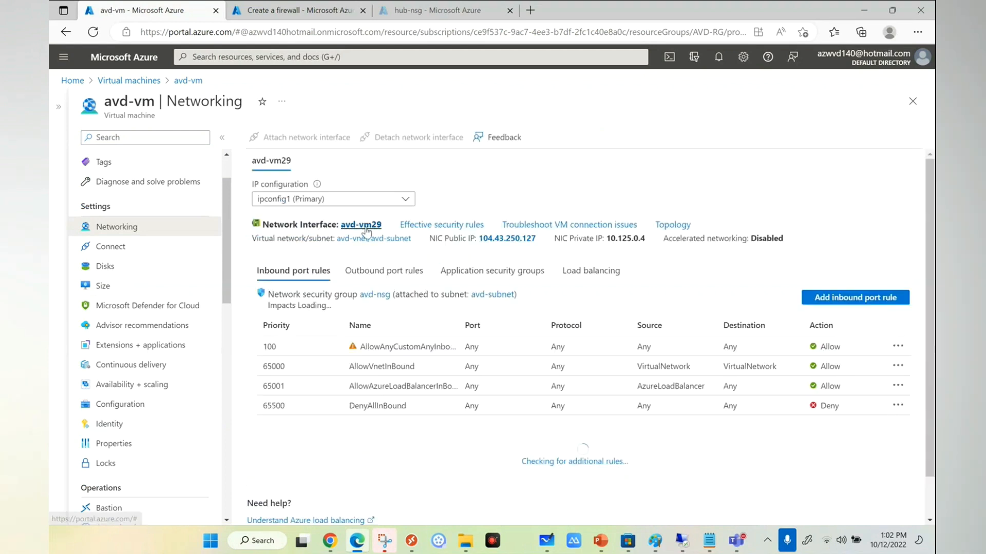
{"action": "left_click", "coordinate": [365, 229]}
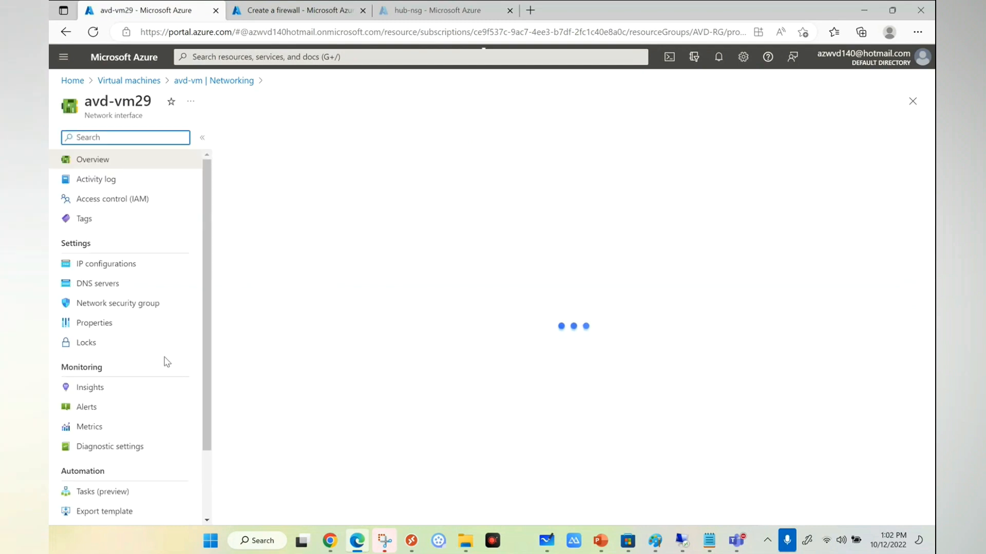
{"action": "scroll", "coordinate": [120, 359], "scroll_direction": "down", "scroll_amount": 3}
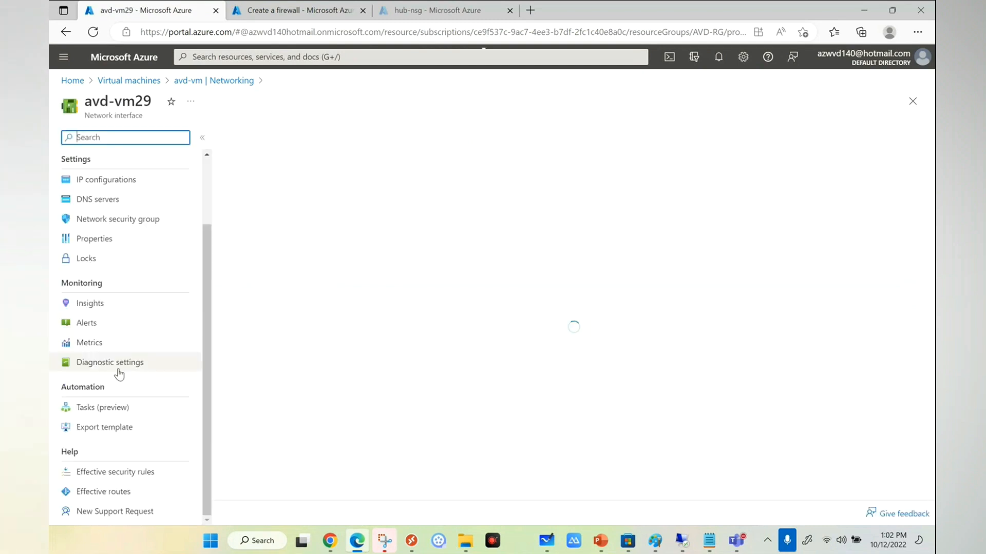
{"action": "left_click", "coordinate": [96, 494]}
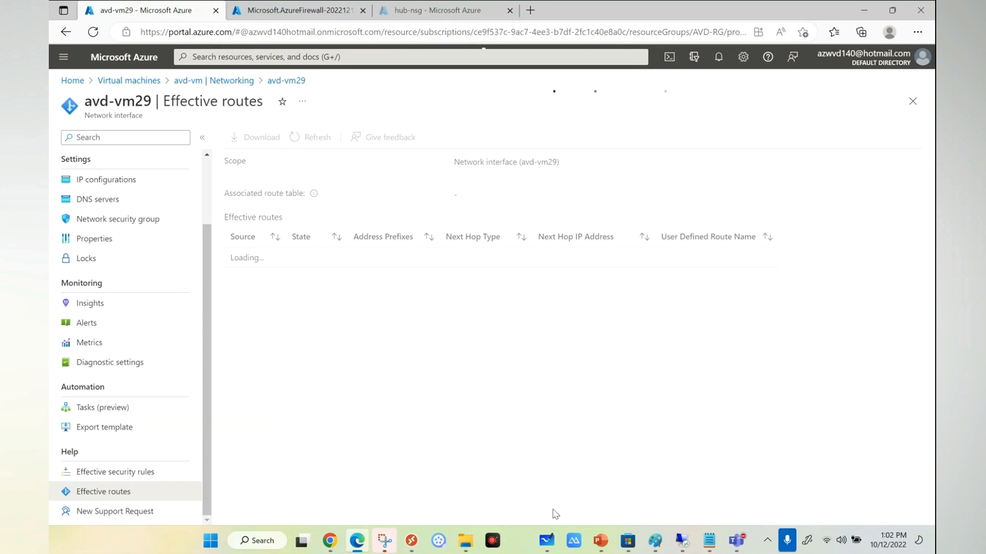
- Compare the whiteboard diagram with the effective routes and examine the VNet peering route for 10.163.0.0/22
{"action": "left_click", "coordinate": [546, 540]}
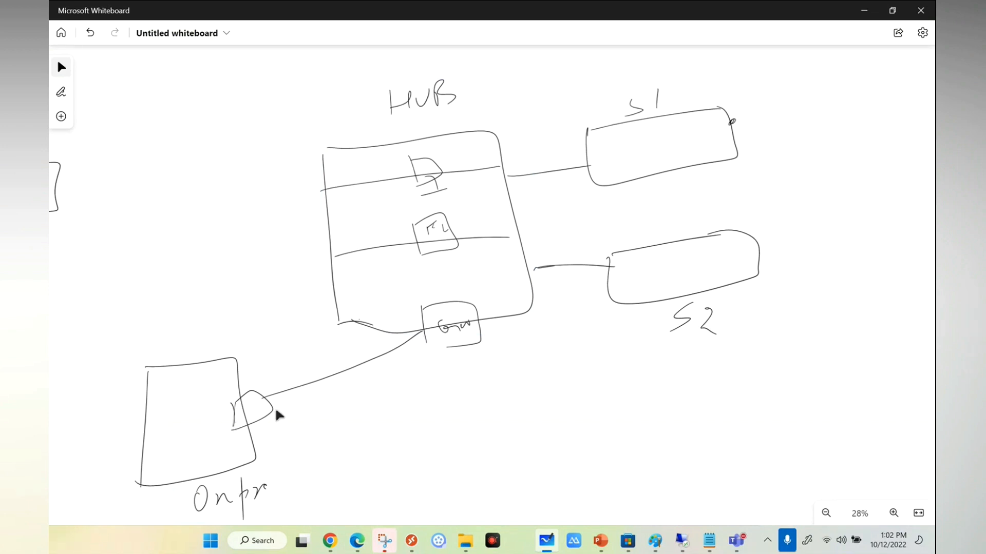
{"action": "left_click", "coordinate": [864, 13]}
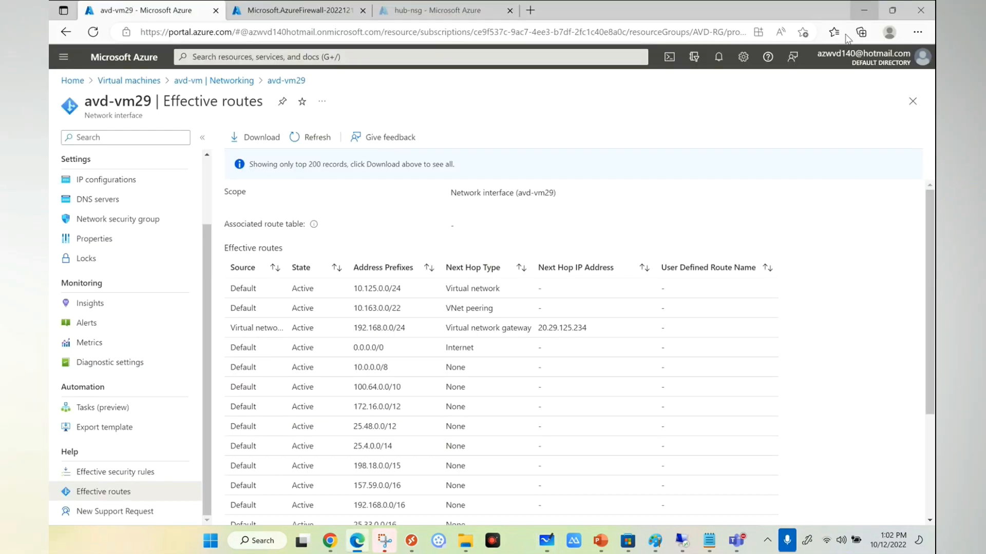
{"action": "scroll", "coordinate": [362, 254], "scroll_direction": "down", "scroll_amount": 1}
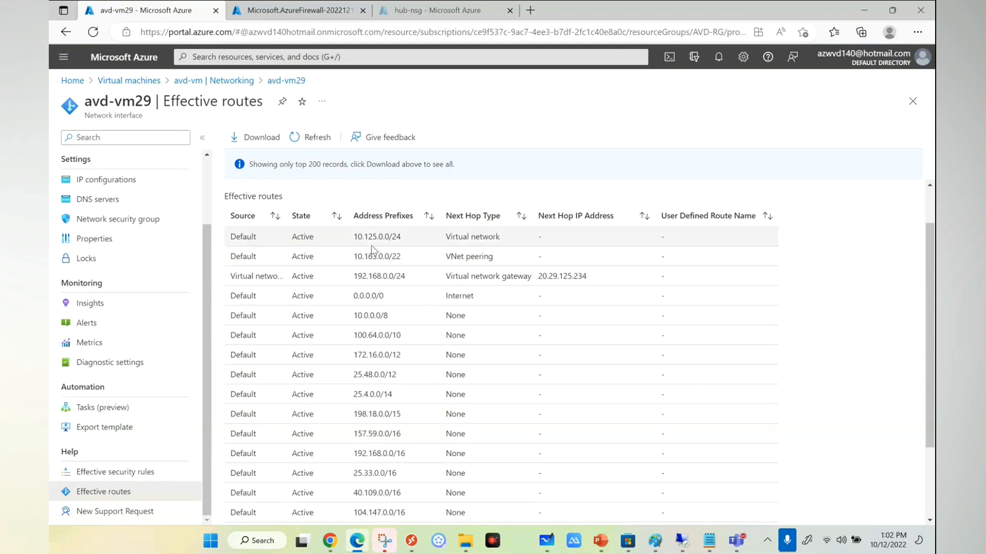
{"action": "left_click_drag", "start_coordinate": [358, 256], "coordinate": [497, 262]}
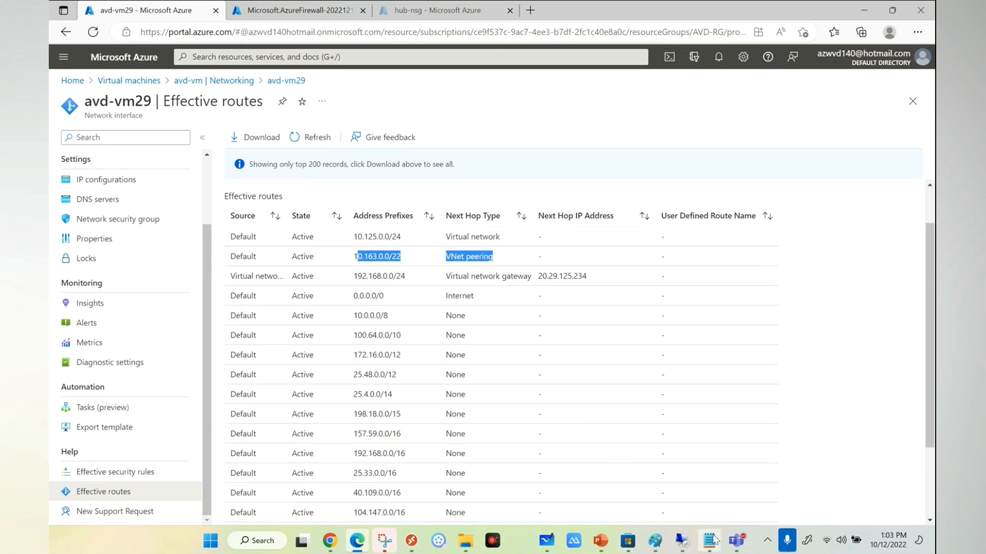
- Examine the 192.168.0.0/24 route and its virtual network gateway next hop against the whiteboard diagram
{"action": "left_click", "coordinate": [546, 541]}
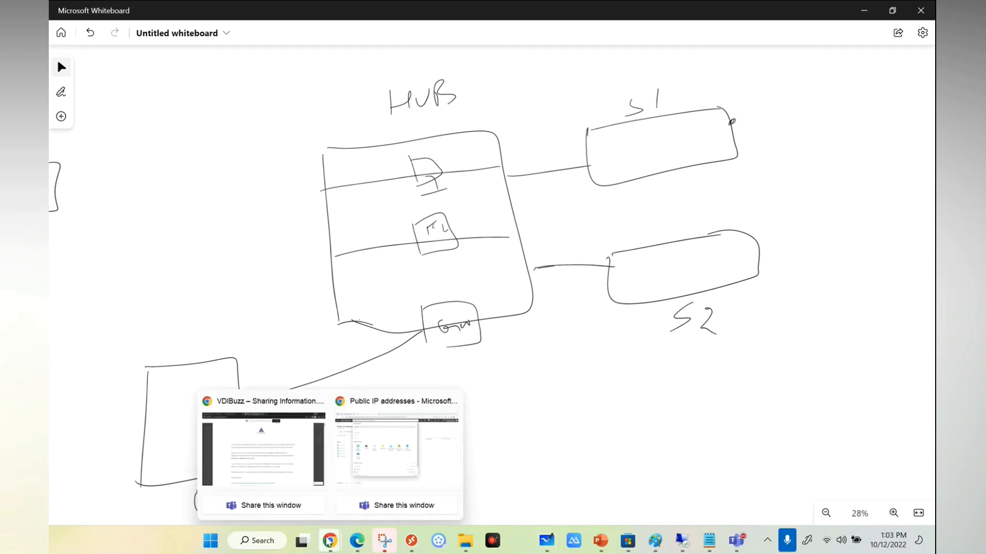
{"action": "left_click", "coordinate": [357, 543]}
{"action": "left_click_drag", "start_coordinate": [590, 277], "coordinate": [247, 277]}
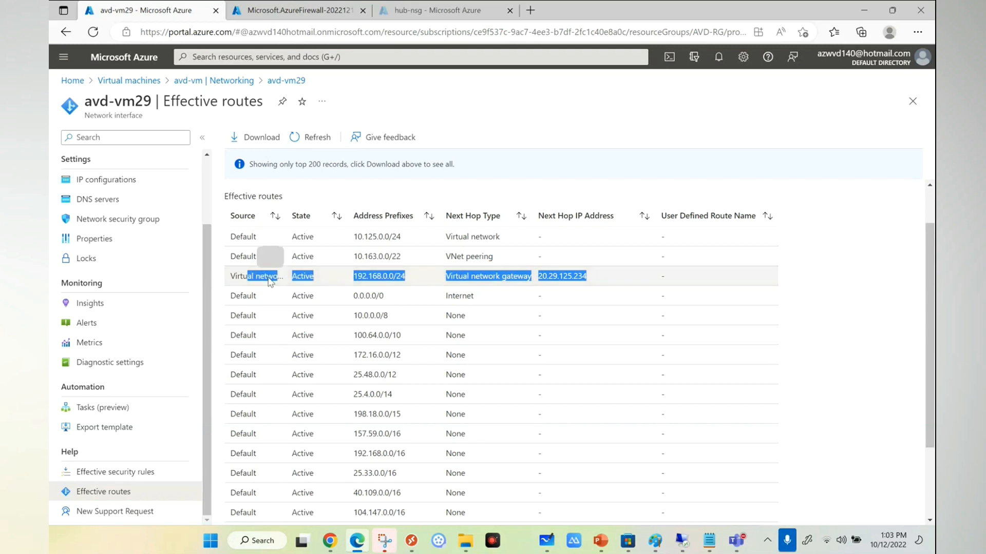
{"action": "left_click", "coordinate": [365, 278]}
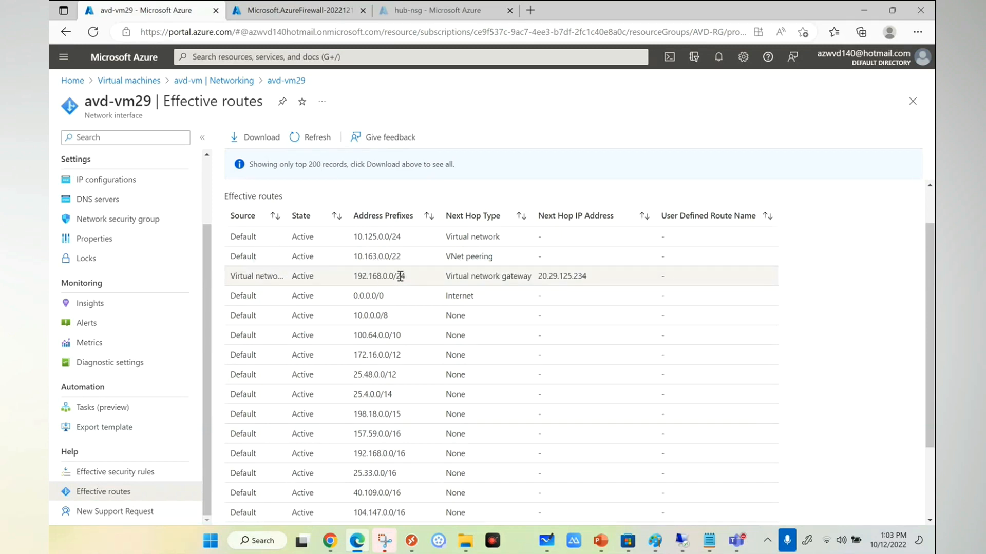
{"action": "left_click_drag", "start_coordinate": [451, 277], "coordinate": [513, 277]}
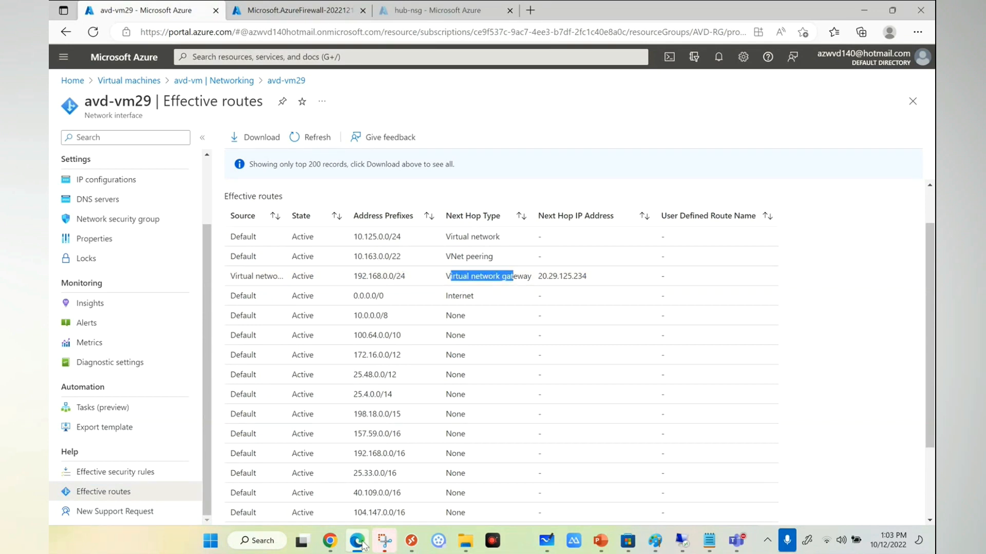
{"action": "left_click", "coordinate": [546, 541]}
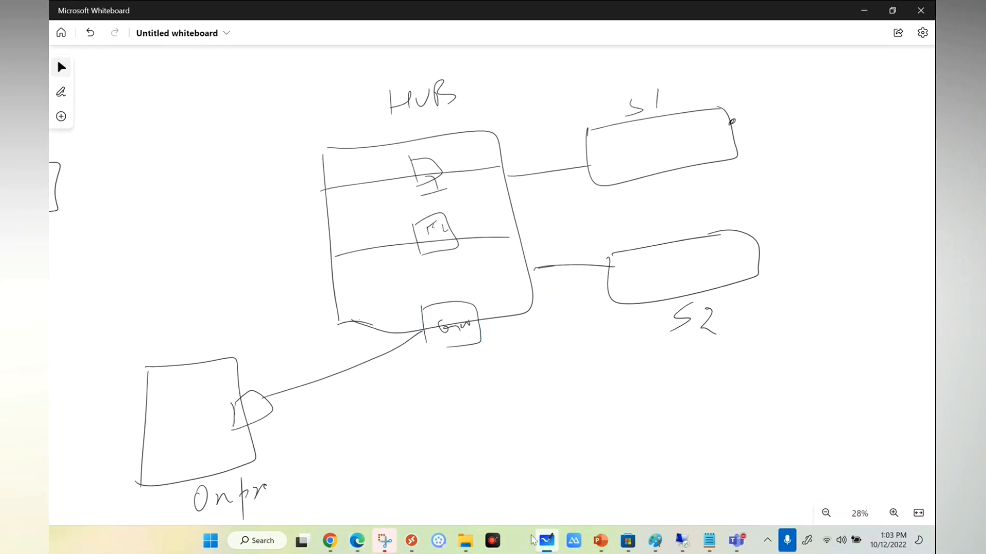
{"action": "left_click", "coordinate": [546, 540]}
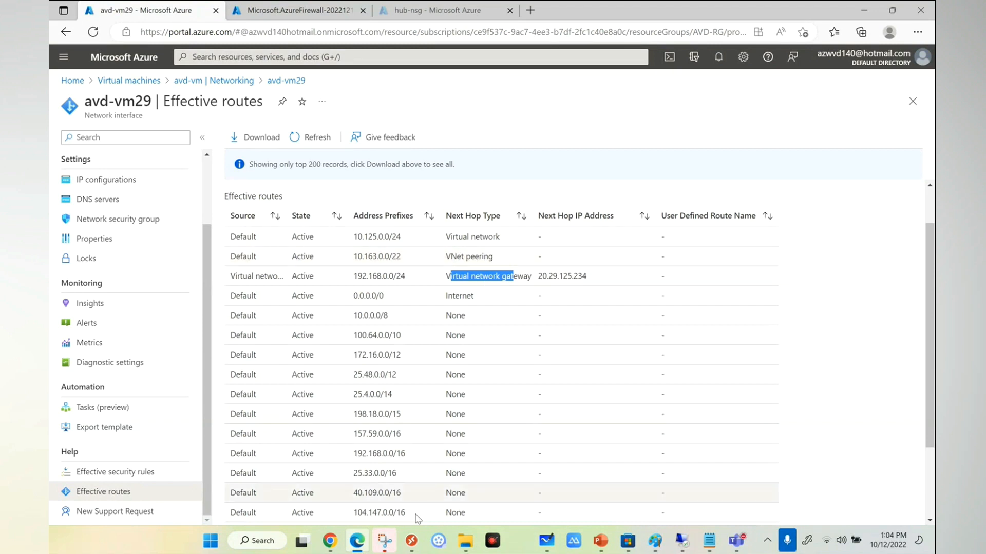
- On the whiteboard, draw traffic arrows from spoke S1 to the hub's machine and to the on-premises gateway
{"action": "left_click", "coordinate": [551, 543]}
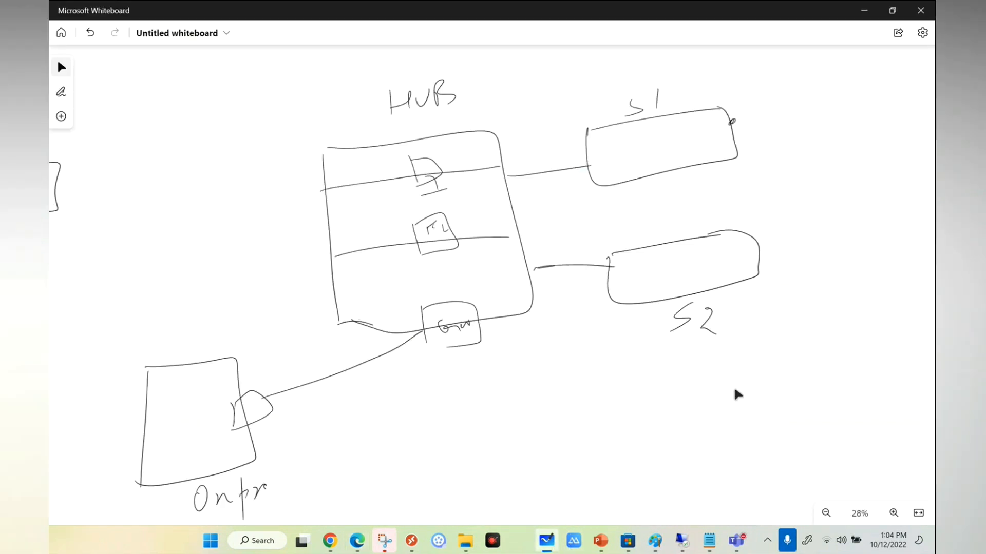
{"action": "left_click_drag", "start_coordinate": [586, 164], "coordinate": [582, 168]}
{"action": "mouse_move", "coordinate": [445, 179]}
{"action": "left_mouse_down"}
{"action": "mouse_move", "coordinate": [575, 167]}
{"action": "mouse_move", "coordinate": [538, 180]}
{"action": "mouse_move", "coordinate": [565, 293]}
{"action": "mouse_move", "coordinate": [271, 411]}
{"action": "mouse_move", "coordinate": [311, 412]}
{"action": "left_mouse_up"}
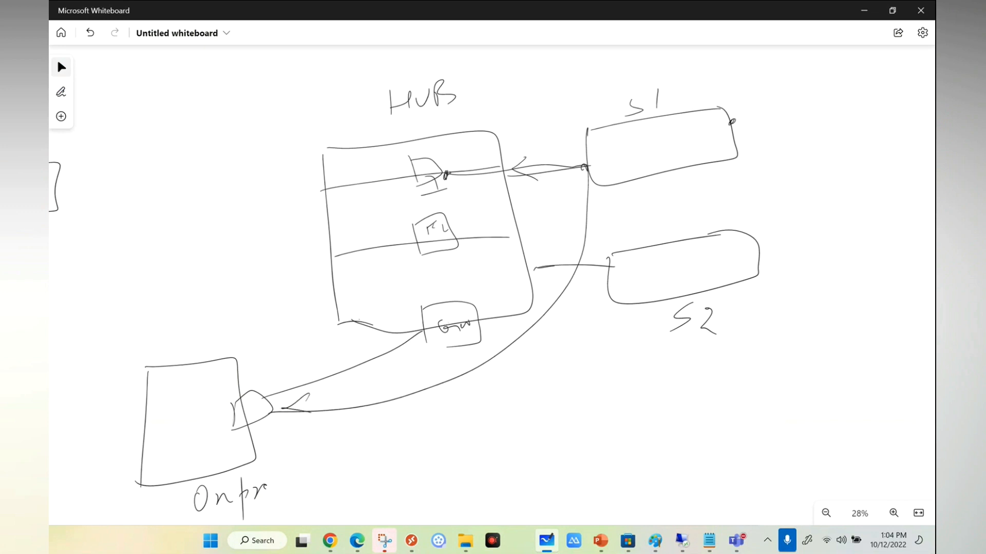
- On the whiteboard, add an FW note to S1 and draw traffic through the hub firewall to the hub machine, on-premises and the internet
{"action": "mouse_move", "coordinate": [725, 122]}
{"action": "left_mouse_down"}
{"action": "mouse_move", "coordinate": [787, 112]}
{"action": "mouse_move", "coordinate": [805, 123]}
{"action": "mouse_move", "coordinate": [823, 96]}
{"action": "left_mouse_up"}
{"action": "left_click_drag", "start_coordinate": [812, 108], "coordinate": [824, 102]}
{"action": "left_click_drag", "start_coordinate": [837, 96], "coordinate": [847, 108]}
{"action": "left_click_drag", "start_coordinate": [444, 231], "coordinate": [436, 243]}
{"action": "mouse_move", "coordinate": [583, 169]}
{"action": "left_mouse_down"}
{"action": "mouse_move", "coordinate": [595, 164]}
{"action": "mouse_move", "coordinate": [440, 241]}
{"action": "mouse_move", "coordinate": [574, 188]}
{"action": "left_mouse_up"}
{"action": "mouse_move", "coordinate": [424, 242]}
{"action": "left_mouse_down"}
{"action": "mouse_move", "coordinate": [362, 247]}
{"action": "mouse_move", "coordinate": [401, 168]}
{"action": "mouse_move", "coordinate": [413, 255]}
{"action": "mouse_move", "coordinate": [235, 344]}
{"action": "mouse_move", "coordinate": [267, 345]}
{"action": "mouse_move", "coordinate": [214, 174]}
{"action": "mouse_move", "coordinate": [166, 160]}
{"action": "left_mouse_up"}
{"action": "left_click_drag", "start_coordinate": [202, 147], "coordinate": [172, 206]}
{"action": "left_click_drag", "start_coordinate": [107, 141], "coordinate": [110, 138]}
{"action": "mouse_move", "coordinate": [432, 214]}
{"action": "left_mouse_down"}
{"action": "mouse_move", "coordinate": [416, 247]}
{"action": "mouse_move", "coordinate": [454, 257]}
{"action": "mouse_move", "coordinate": [441, 215]}
{"action": "mouse_move", "coordinate": [457, 242]}
{"action": "left_mouse_up"}
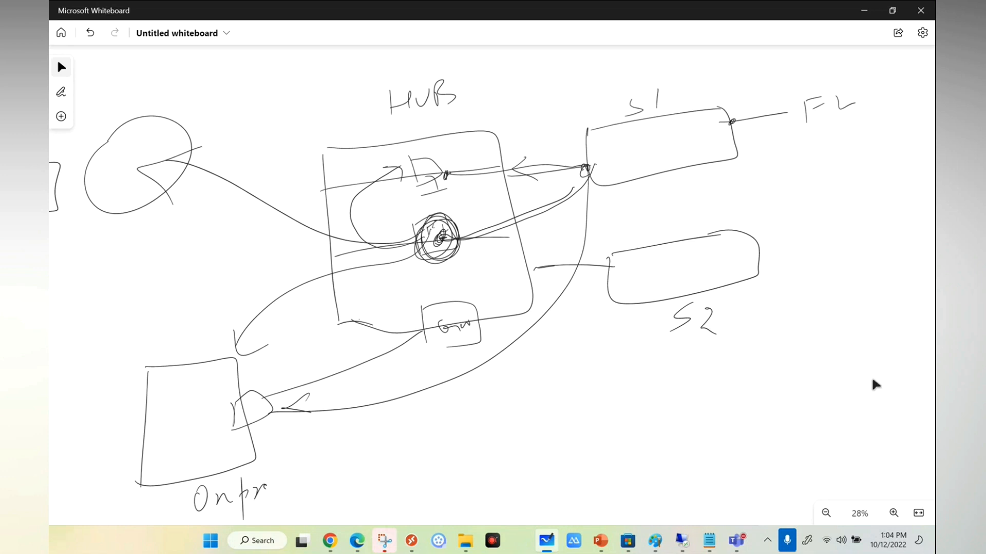
- Add an RT note to S1 with a default route to the firewall, and draw similar route notes for S2 and the hub
{"action": "mouse_move", "coordinate": [724, 145]}
{"action": "left_mouse_down"}
{"action": "mouse_move", "coordinate": [793, 156]}
{"action": "mouse_move", "coordinate": [810, 173]}
{"action": "mouse_move", "coordinate": [849, 147]}
{"action": "left_mouse_up"}
{"action": "mouse_move", "coordinate": [840, 149]}
{"action": "left_mouse_down"}
{"action": "mouse_move", "coordinate": [835, 216]}
{"action": "mouse_move", "coordinate": [884, 199]}
{"action": "mouse_move", "coordinate": [886, 221]}
{"action": "mouse_move", "coordinate": [906, 204]}
{"action": "left_mouse_up"}
{"action": "left_click_drag", "start_coordinate": [901, 226], "coordinate": [899, 234]}
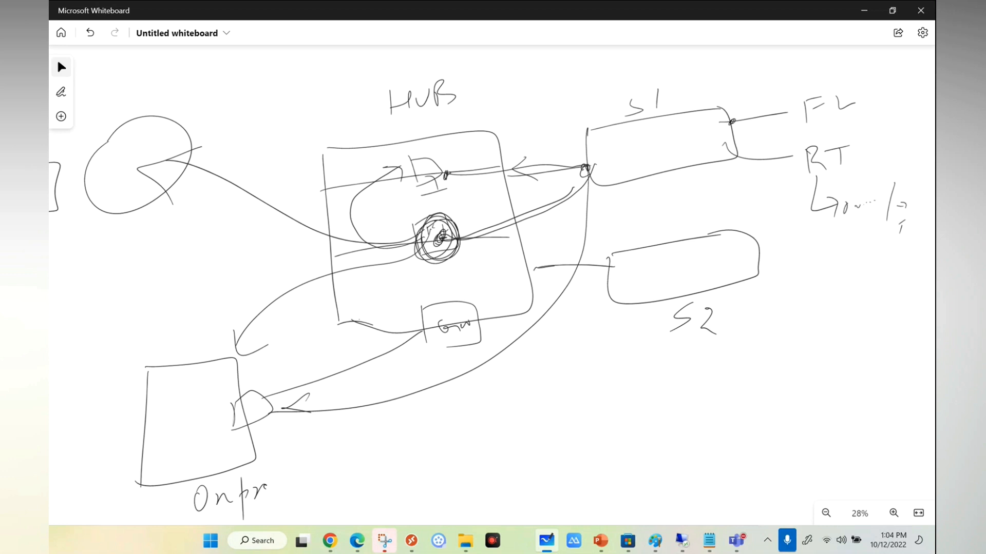
{"action": "left_click_drag", "start_coordinate": [738, 281], "coordinate": [771, 353]}
{"action": "left_click_drag", "start_coordinate": [789, 338], "coordinate": [797, 339]}
{"action": "left_click_drag", "start_coordinate": [886, 321], "coordinate": [891, 327]}
{"action": "mouse_move", "coordinate": [325, 148]}
{"action": "left_mouse_down"}
{"action": "mouse_move", "coordinate": [307, 89]}
{"action": "mouse_move", "coordinate": [329, 80]}
{"action": "left_mouse_up"}
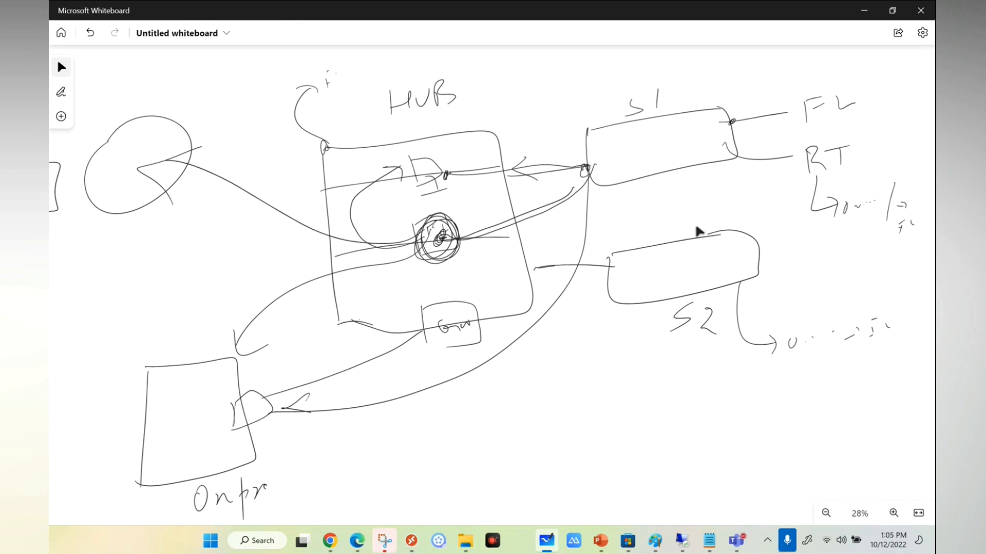
- Switch to Edge, check the firewall deployment status, and start creating a route table
{"action": "left_click", "coordinate": [360, 542]}
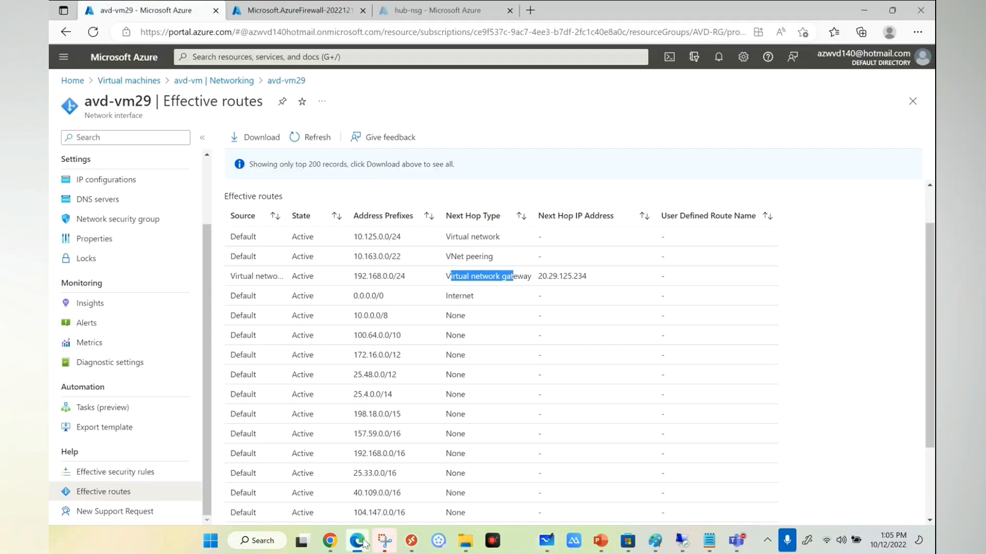
{"action": "left_click", "coordinate": [301, 10]}
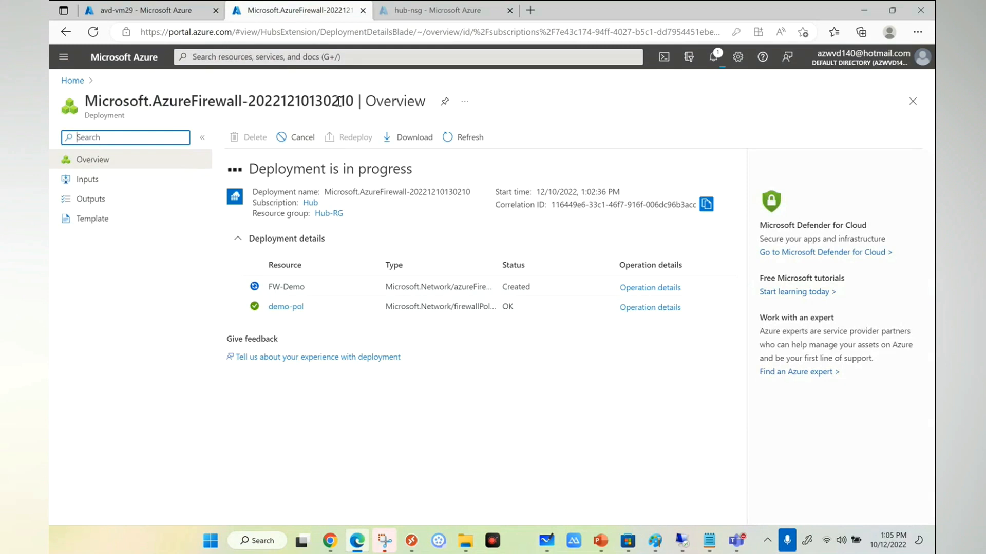
{"action": "left_click", "coordinate": [423, 10]}
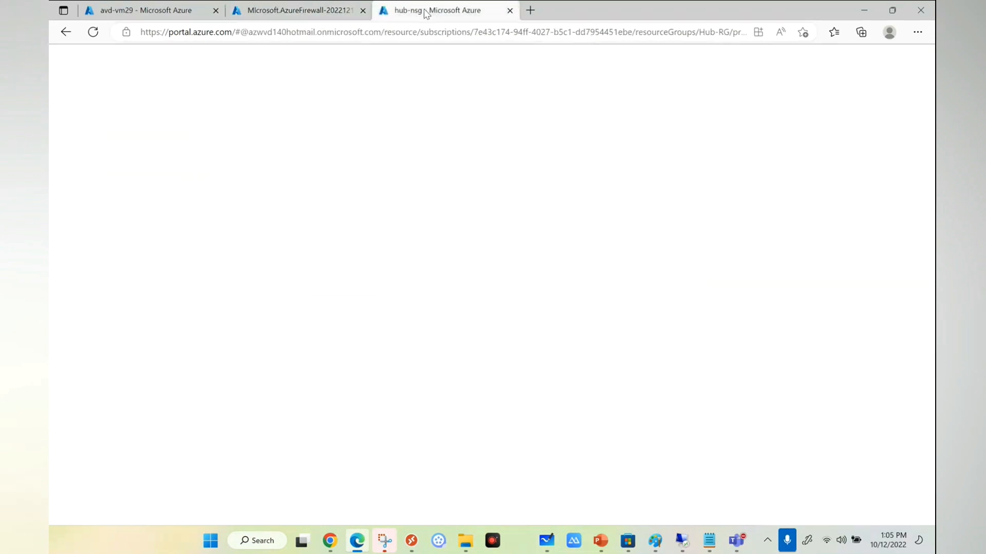
{"action": "left_click", "coordinate": [353, 55]}
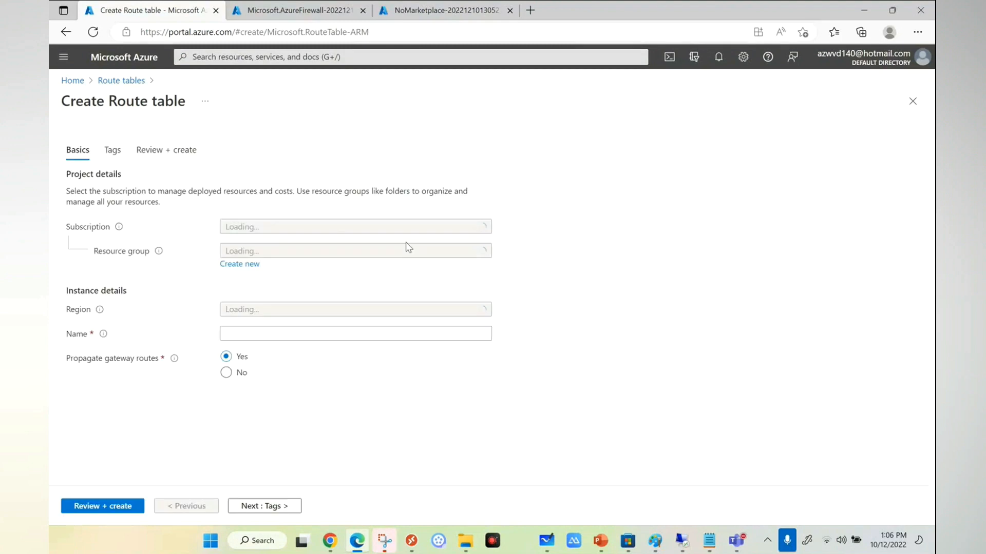
- Set the route table's subscription to Spoke2 (Citrix ), resource group to Citrix-RG, region to Central US and name to spoke2-rt
{"action": "left_click", "coordinate": [260, 229]}
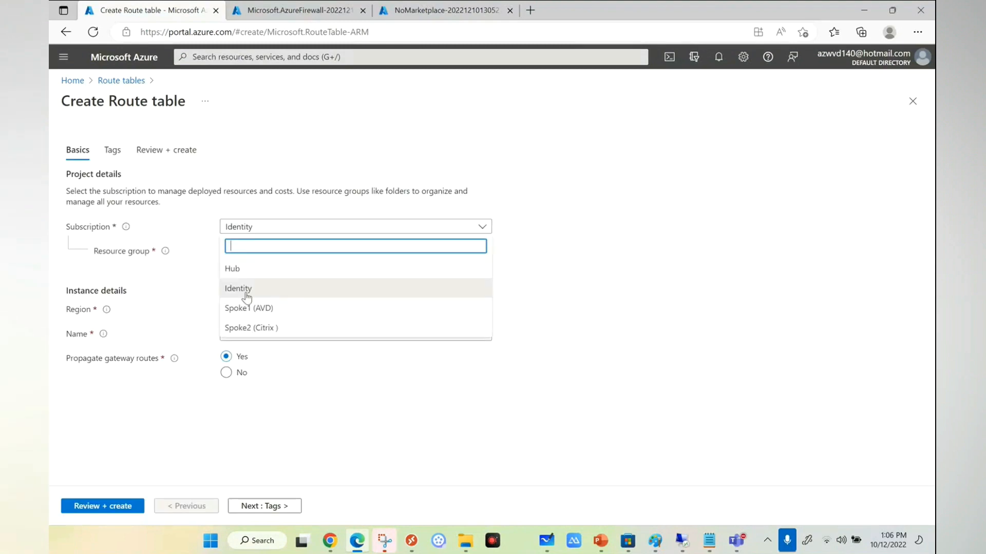
{"action": "left_click", "coordinate": [252, 326]}
{"action": "left_click", "coordinate": [257, 253]}
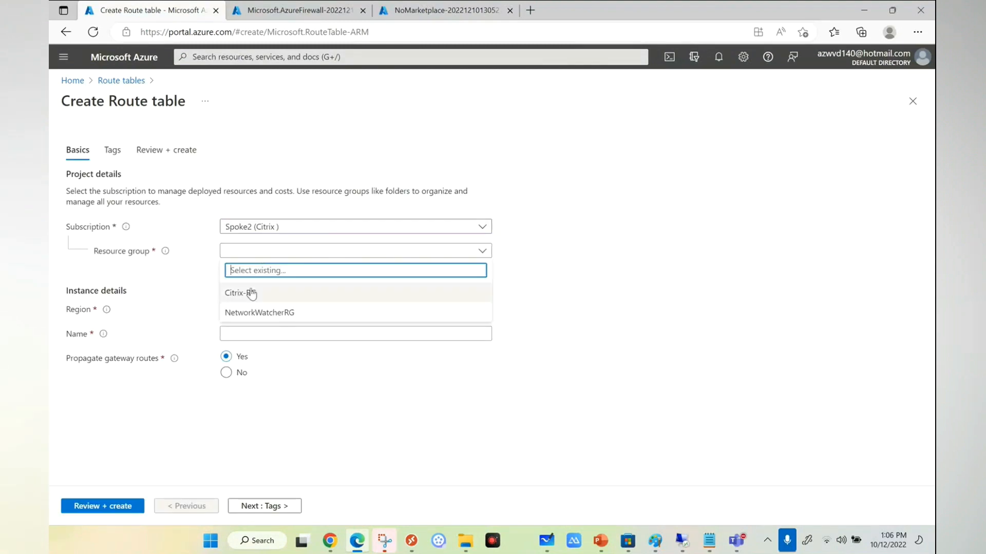
{"action": "left_click", "coordinate": [251, 291]}
{"action": "left_click", "coordinate": [252, 309]}
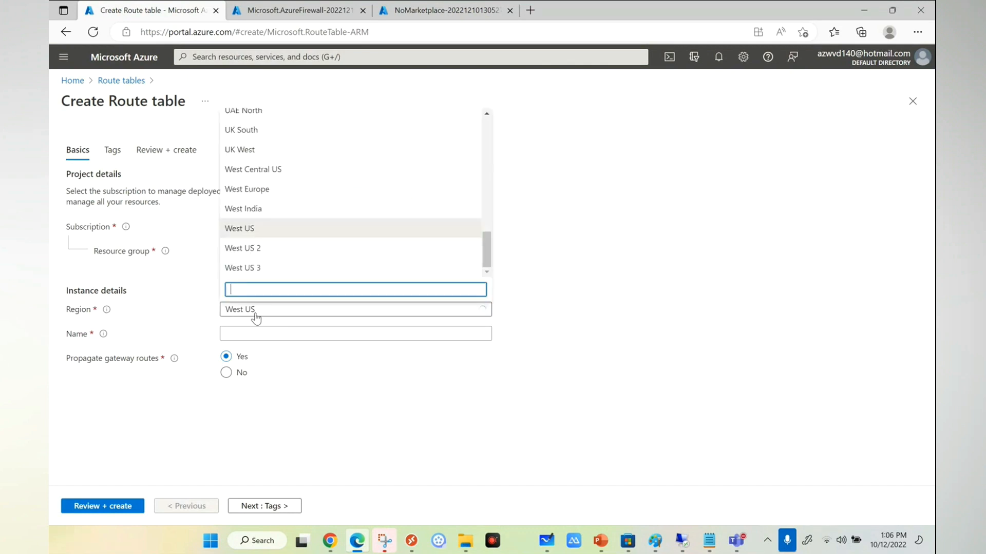
{"action": "type", "text": "cen"}
{"action": "left_click", "coordinate": [253, 176]}
{"action": "left_click", "coordinate": [254, 333]}
{"action": "type", "text": "spoke"}
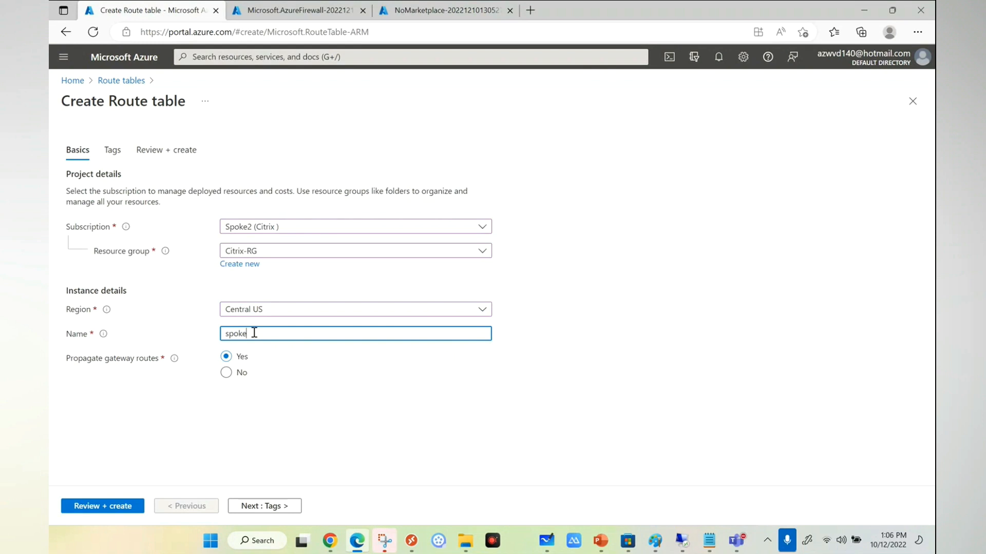
{"action": "type", "text": "2-t"}
- Set Propagate gateway routes to No for spoke2-rt and run the final validation
{"action": "mouse_move", "coordinate": [170, 362]}
{"action": "left_click", "coordinate": [228, 377]}
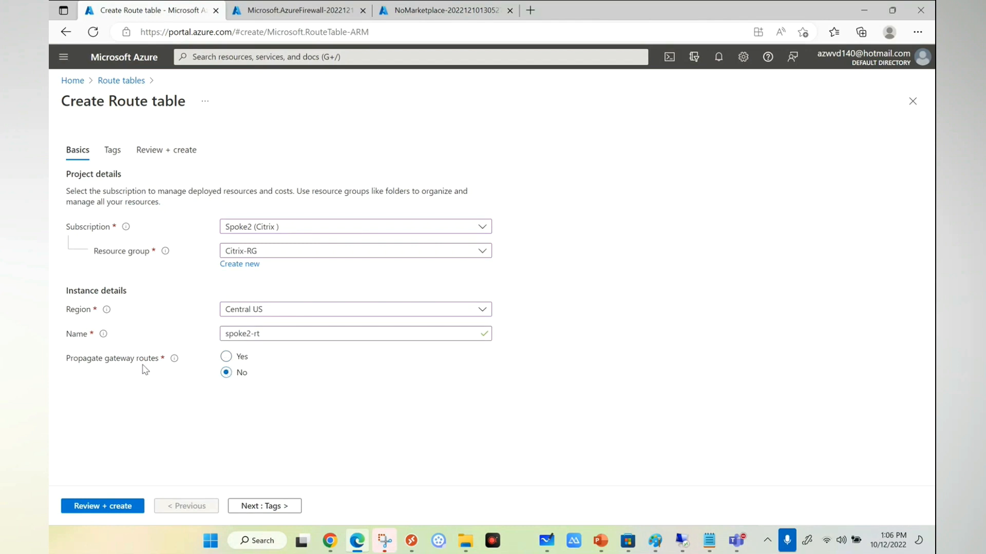
{"action": "left_click", "coordinate": [226, 357]}
{"action": "left_click", "coordinate": [300, 11]}
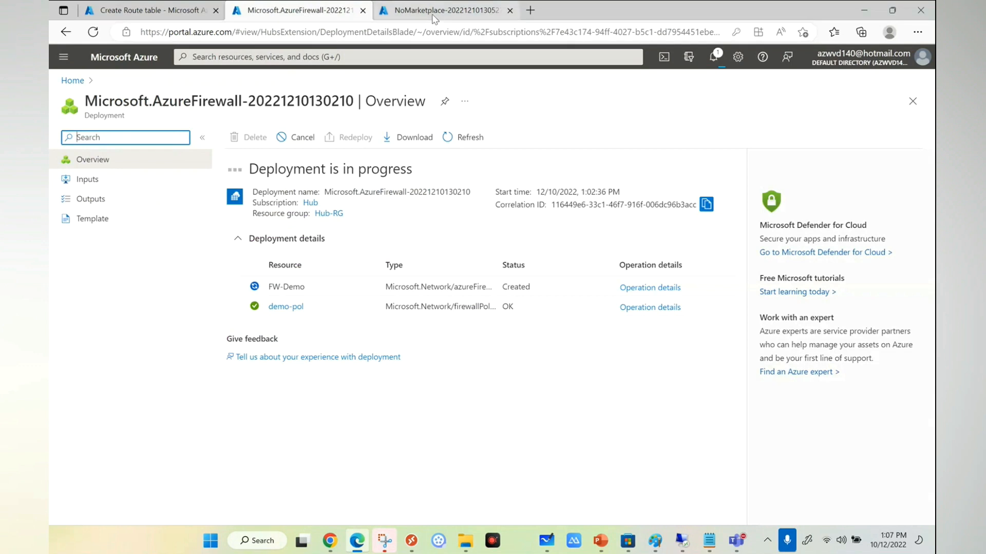
{"action": "left_click", "coordinate": [157, 14]}
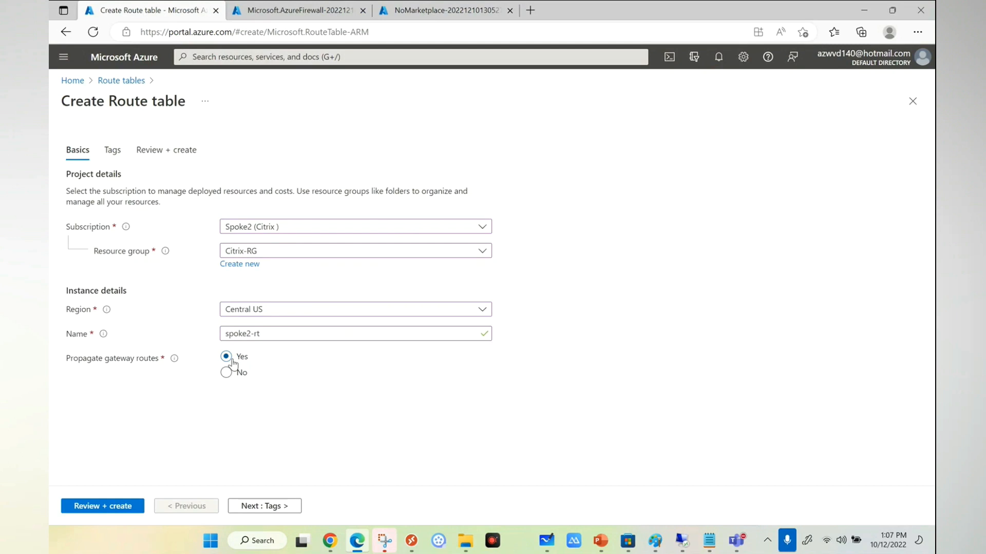
{"action": "left_click", "coordinate": [227, 373]}
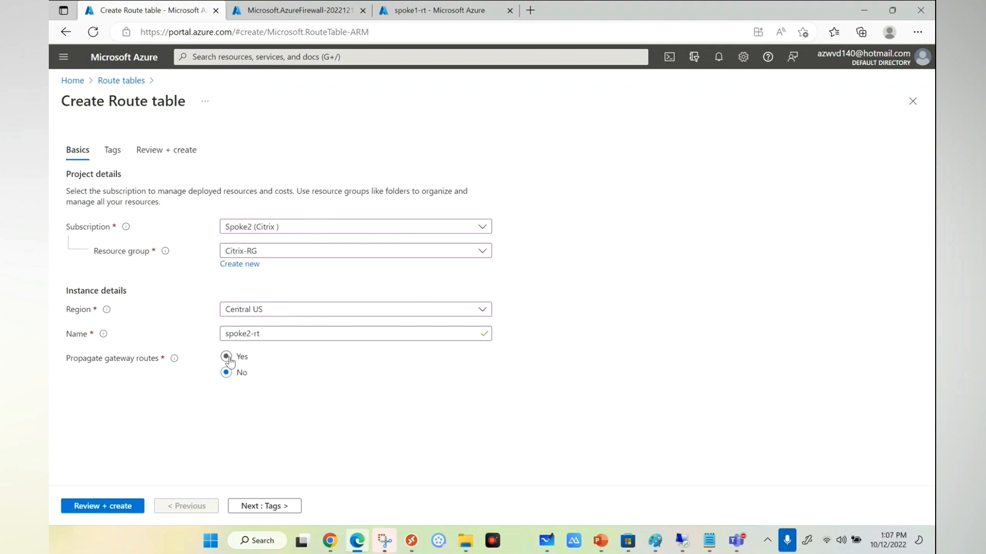
{"action": "left_click", "coordinate": [115, 506]}
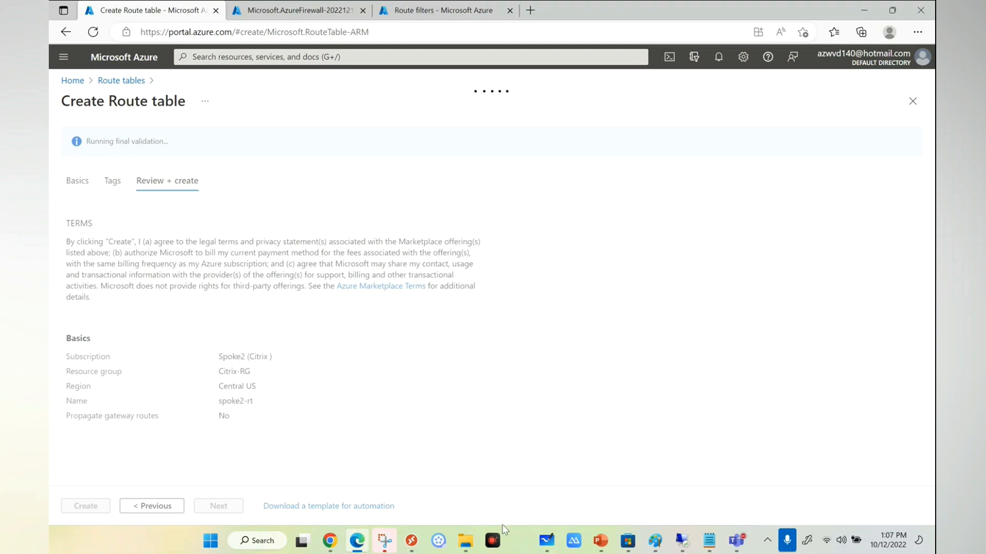
- In Whiteboard, outline new boxes for the hub, the on-premises network and a spoke labelled S1 in an empty area
{"action": "left_click", "coordinate": [547, 540]}
{"action": "left_click_drag", "start_coordinate": [719, 429], "coordinate": [153, 227]}
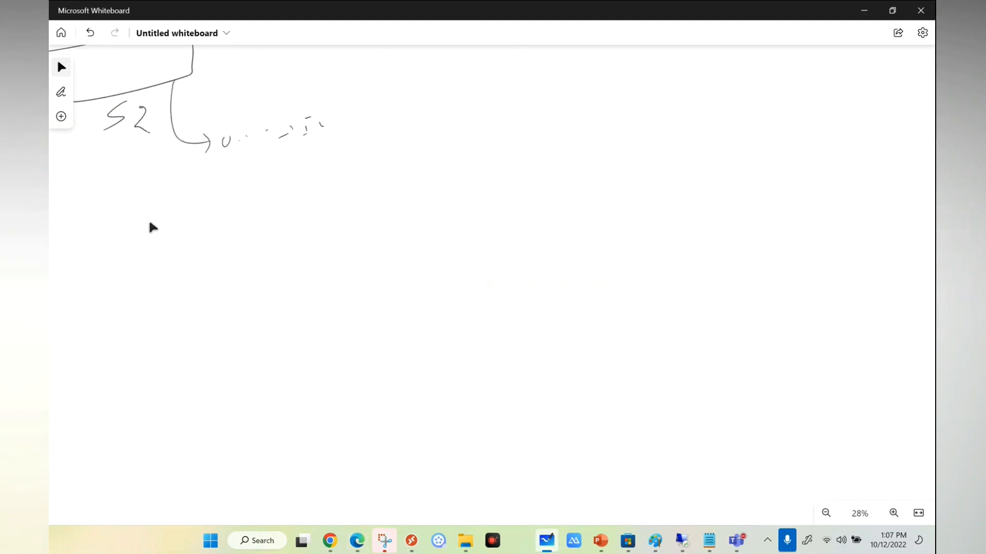
{"action": "left_click_drag", "start_coordinate": [564, 137], "coordinate": [577, 277]}
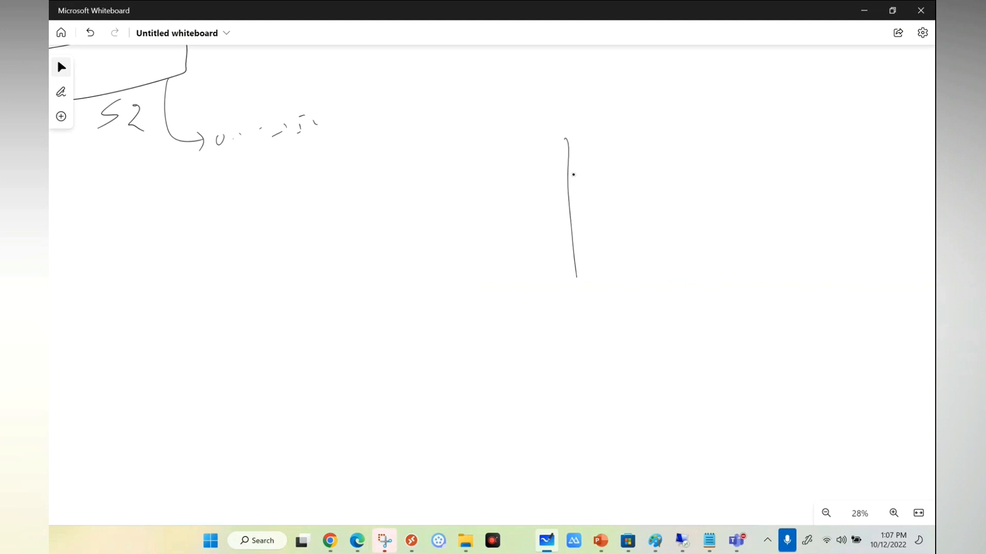
{"action": "mouse_move", "coordinate": [565, 137]}
{"action": "left_mouse_down"}
{"action": "mouse_move", "coordinate": [648, 281]}
{"action": "mouse_move", "coordinate": [587, 269]}
{"action": "left_mouse_up"}
{"action": "mouse_move", "coordinate": [475, 409]}
{"action": "left_mouse_down"}
{"action": "mouse_move", "coordinate": [558, 333]}
{"action": "mouse_move", "coordinate": [492, 417]}
{"action": "left_mouse_up"}
{"action": "mouse_move", "coordinate": [823, 112]}
{"action": "left_mouse_down"}
{"action": "mouse_move", "coordinate": [822, 151]}
{"action": "mouse_move", "coordinate": [862, 149]}
{"action": "mouse_move", "coordinate": [835, 152]}
{"action": "left_mouse_up"}
{"action": "mouse_move", "coordinate": [855, 59]}
{"action": "left_mouse_down"}
{"action": "mouse_move", "coordinate": [848, 91]}
{"action": "mouse_move", "coordinate": [882, 84]}
{"action": "left_mouse_up"}
- Add the gateway and the FW firewall to the new hub box, and draw links from on-premises to the gateway and from hub to S1
{"action": "mouse_move", "coordinate": [651, 269]}
{"action": "left_mouse_down"}
{"action": "mouse_move", "coordinate": [648, 280]}
{"action": "mouse_move", "coordinate": [680, 297]}
{"action": "mouse_move", "coordinate": [716, 290]}
{"action": "left_mouse_up"}
{"action": "left_click_drag", "start_coordinate": [563, 199], "coordinate": [702, 189]}
{"action": "left_click_drag", "start_coordinate": [632, 189], "coordinate": [650, 186]}
{"action": "left_click_drag", "start_coordinate": [647, 176], "coordinate": [675, 172]}
{"action": "left_click_drag", "start_coordinate": [529, 360], "coordinate": [666, 289]}
{"action": "left_click_drag", "start_coordinate": [721, 161], "coordinate": [835, 128]}
{"action": "left_click_drag", "start_coordinate": [534, 287], "coordinate": [415, 306]}
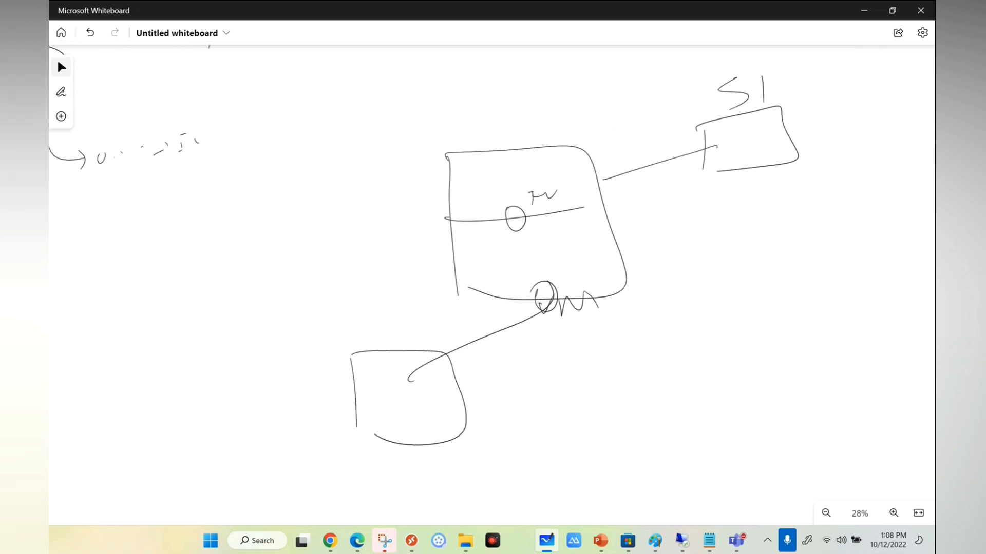
- Mark the gateway and S1 endpoints and draw an arrow from the gateway directly to S1, tracing the path back
{"action": "mouse_move", "coordinate": [560, 292]}
{"action": "left_mouse_down"}
{"action": "mouse_move", "coordinate": [574, 285]}
{"action": "mouse_move", "coordinate": [559, 302]}
{"action": "left_mouse_up"}
{"action": "left_click_drag", "start_coordinate": [733, 173], "coordinate": [744, 168]}
{"action": "mouse_move", "coordinate": [560, 296]}
{"action": "left_mouse_down"}
{"action": "mouse_move", "coordinate": [721, 194]}
{"action": "mouse_move", "coordinate": [737, 169]}
{"action": "left_mouse_up"}
{"action": "mouse_move", "coordinate": [707, 200]}
{"action": "left_mouse_down"}
{"action": "mouse_move", "coordinate": [725, 207]}
{"action": "mouse_move", "coordinate": [742, 169]}
{"action": "left_mouse_up"}
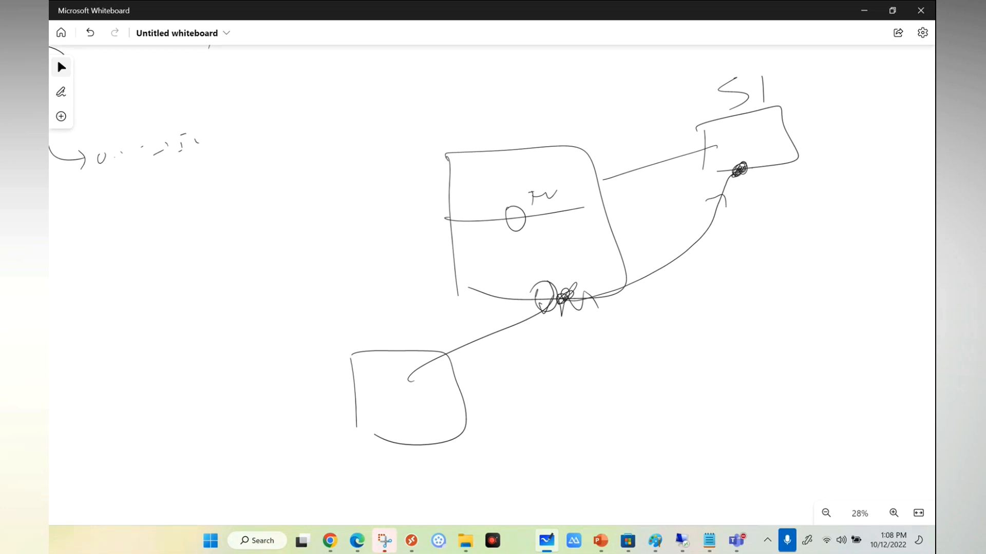
{"action": "mouse_move", "coordinate": [739, 167]}
{"action": "left_mouse_down"}
{"action": "mouse_move", "coordinate": [706, 226]}
{"action": "mouse_move", "coordinate": [580, 298]}
{"action": "left_mouse_up"}
- Attach an RT note to S1, draw an arrow from it to the hub firewall, and write a circled ON below it
{"action": "left_click_drag", "start_coordinate": [779, 132], "coordinate": [838, 120]}
{"action": "mouse_move", "coordinate": [845, 117]}
{"action": "left_mouse_down"}
{"action": "mouse_move", "coordinate": [662, 90]}
{"action": "mouse_move", "coordinate": [557, 187]}
{"action": "left_mouse_up"}
{"action": "left_click", "coordinate": [842, 144]}
{"action": "mouse_move", "coordinate": [820, 188]}
{"action": "left_mouse_down"}
{"action": "mouse_move", "coordinate": [806, 199]}
{"action": "mouse_move", "coordinate": [820, 188]}
{"action": "left_mouse_up"}
{"action": "left_click_drag", "start_coordinate": [838, 191], "coordinate": [857, 175]}
{"action": "mouse_move", "coordinate": [868, 167]}
{"action": "left_mouse_down"}
{"action": "mouse_move", "coordinate": [791, 206]}
{"action": "mouse_move", "coordinate": [864, 177]}
{"action": "left_mouse_up"}
{"action": "left_click", "coordinate": [839, 145]}
- Cross out the arrow from RT to the firewall and retrace the ON path from S1 through the gateway to on-premises
{"action": "mouse_move", "coordinate": [827, 71]}
{"action": "left_mouse_down"}
{"action": "mouse_move", "coordinate": [807, 103]}
{"action": "mouse_move", "coordinate": [838, 92]}
{"action": "mouse_move", "coordinate": [821, 98]}
{"action": "left_mouse_up"}
{"action": "left_click_drag", "start_coordinate": [803, 95], "coordinate": [825, 84]}
{"action": "left_click", "coordinate": [814, 80]}
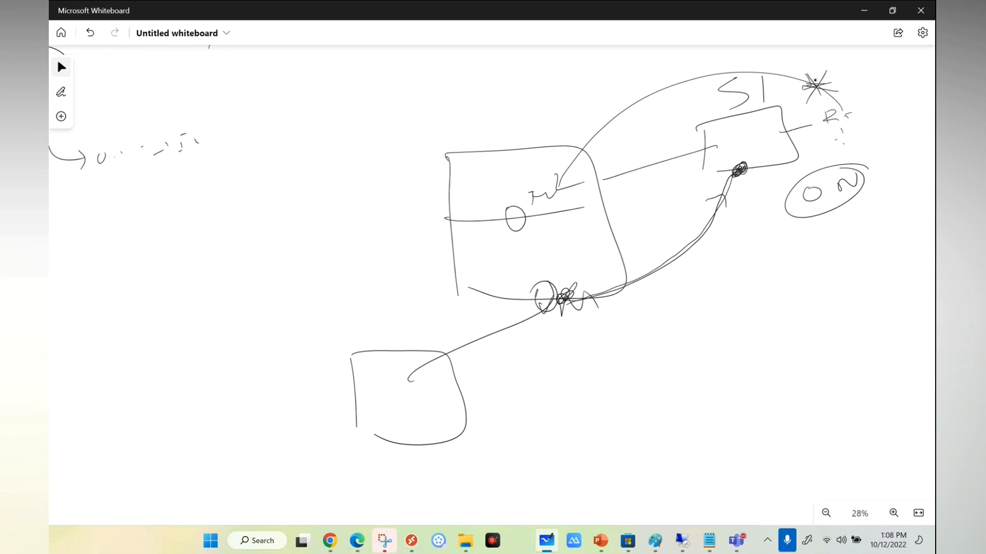
{"action": "left_click_drag", "start_coordinate": [795, 187], "coordinate": [856, 201]}
{"action": "left_click_drag", "start_coordinate": [739, 169], "coordinate": [454, 353]}
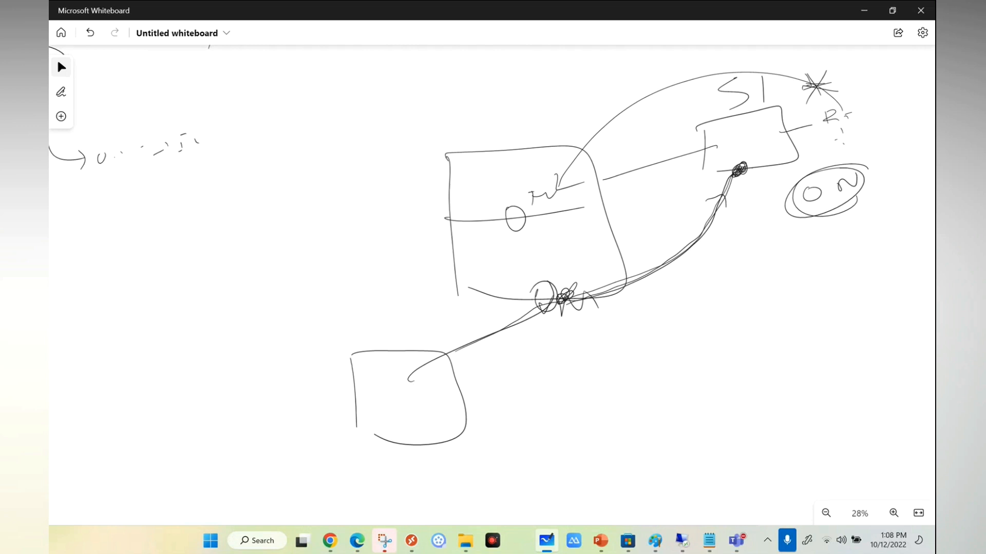
- Write OFF beneath ON and cross out the direct path between the gateway and S1
{"action": "left_click_drag", "start_coordinate": [826, 255], "coordinate": [871, 250]}
{"action": "left_click_drag", "start_coordinate": [682, 235], "coordinate": [674, 282]}
{"action": "left_click_drag", "start_coordinate": [658, 244], "coordinate": [695, 266]}
{"action": "left_click_drag", "start_coordinate": [684, 232], "coordinate": [676, 269]}
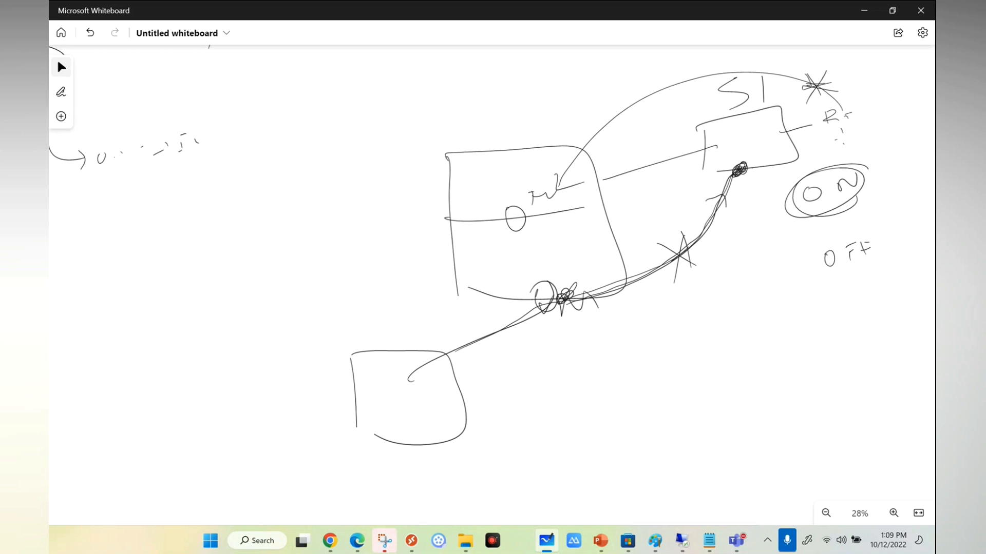
- Return to the Azure portal, create the spoke2-rt route table and open the creation form for another route table
{"action": "left_click", "coordinate": [864, 10]}
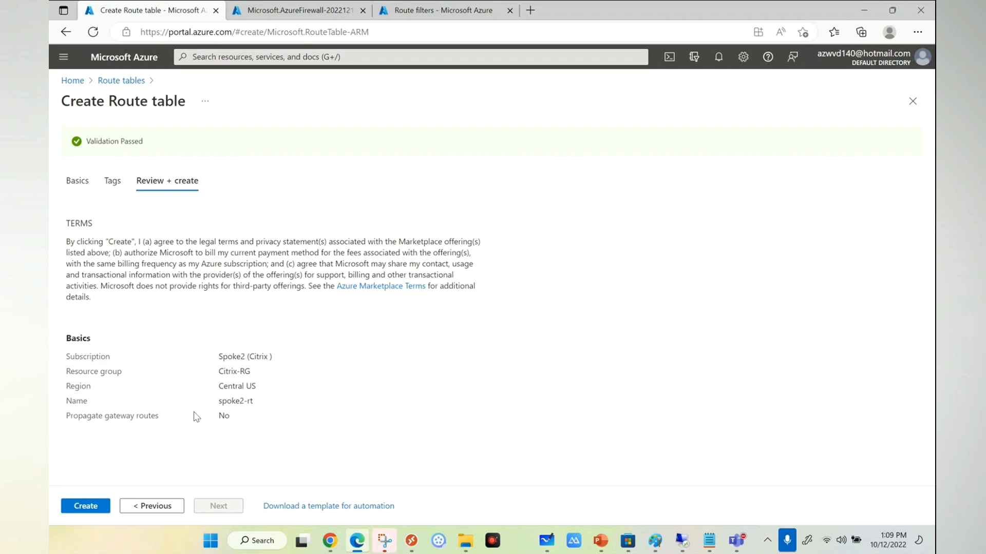
{"action": "left_click", "coordinate": [85, 507]}
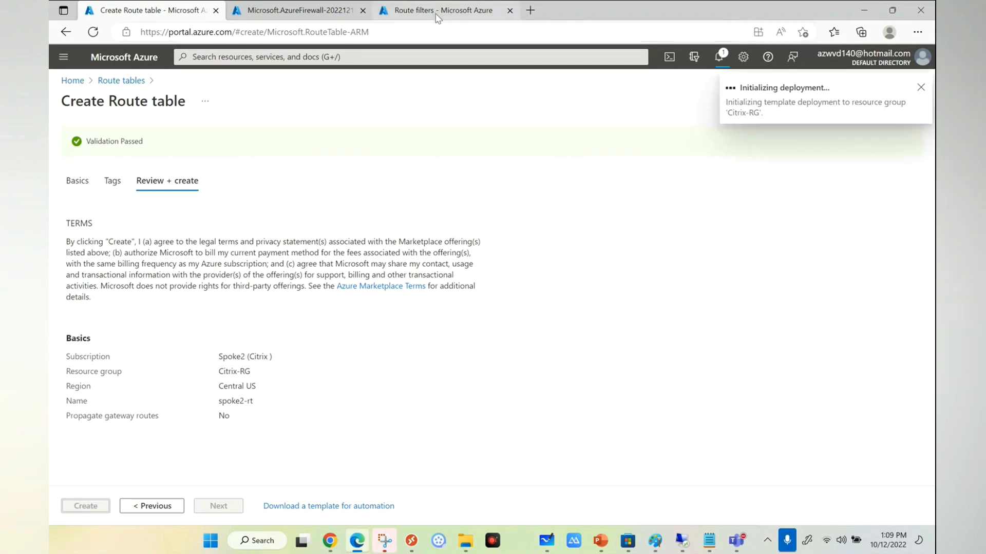
{"action": "left_click", "coordinate": [440, 10]}
{"action": "left_click", "coordinate": [270, 56]}
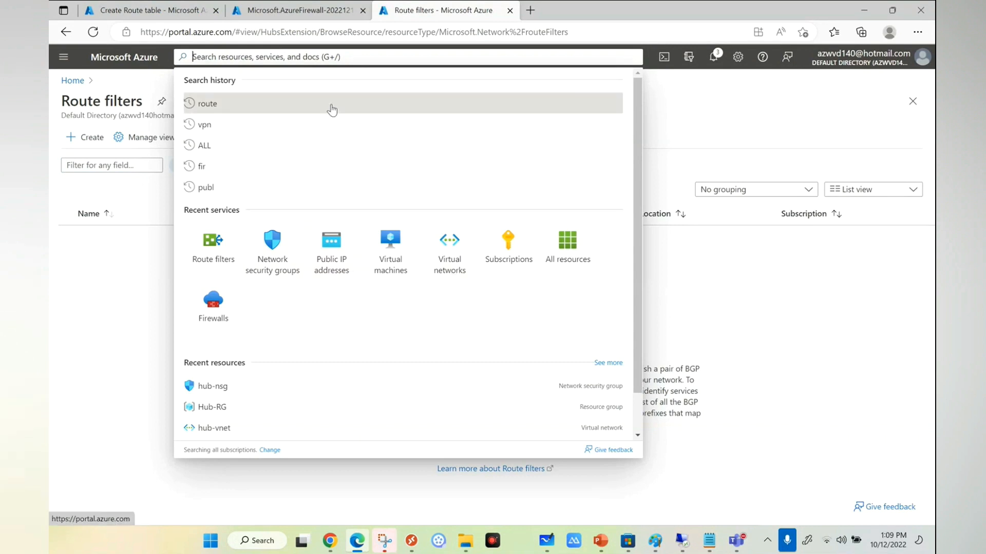
{"action": "type", "text": "route"}
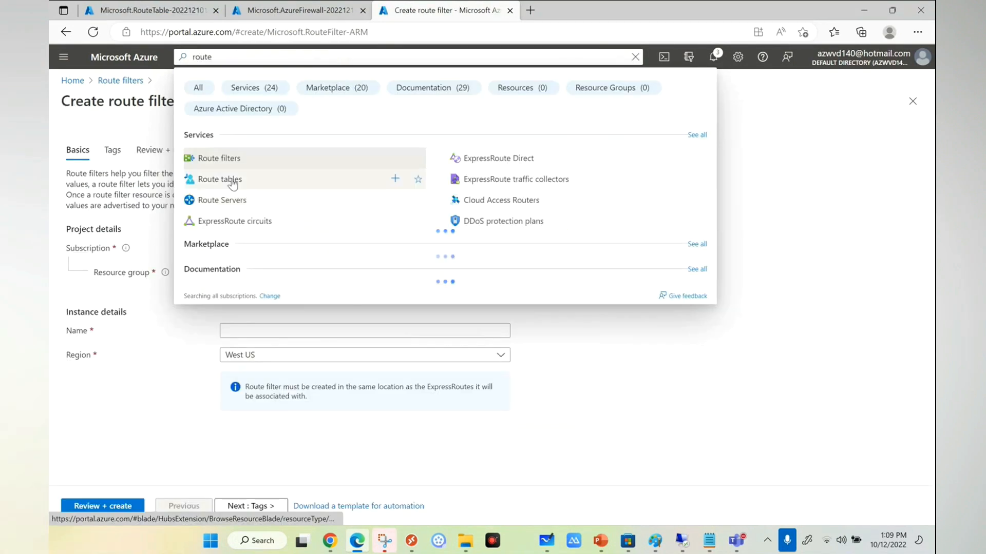
{"action": "left_click", "coordinate": [229, 179]}
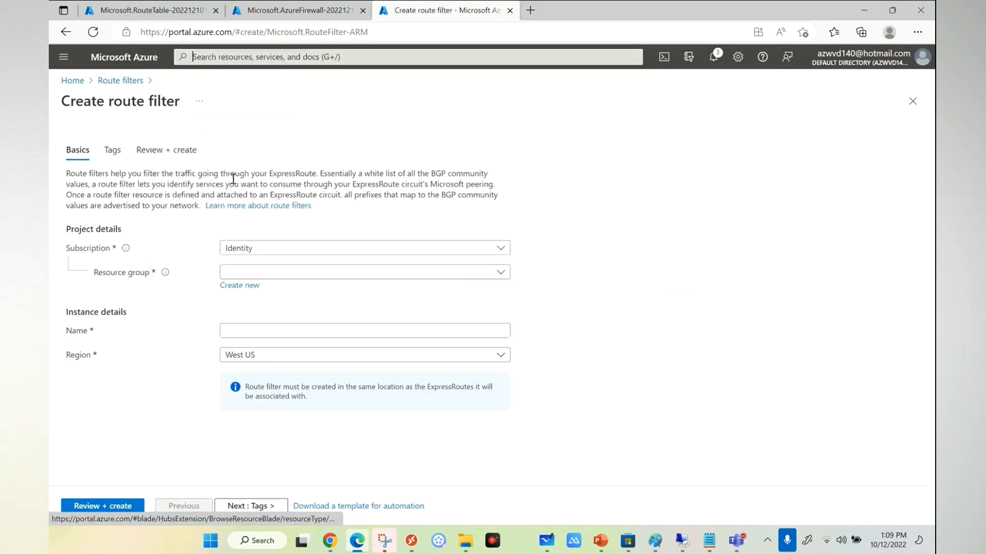
{"action": "left_click", "coordinate": [460, 416]}
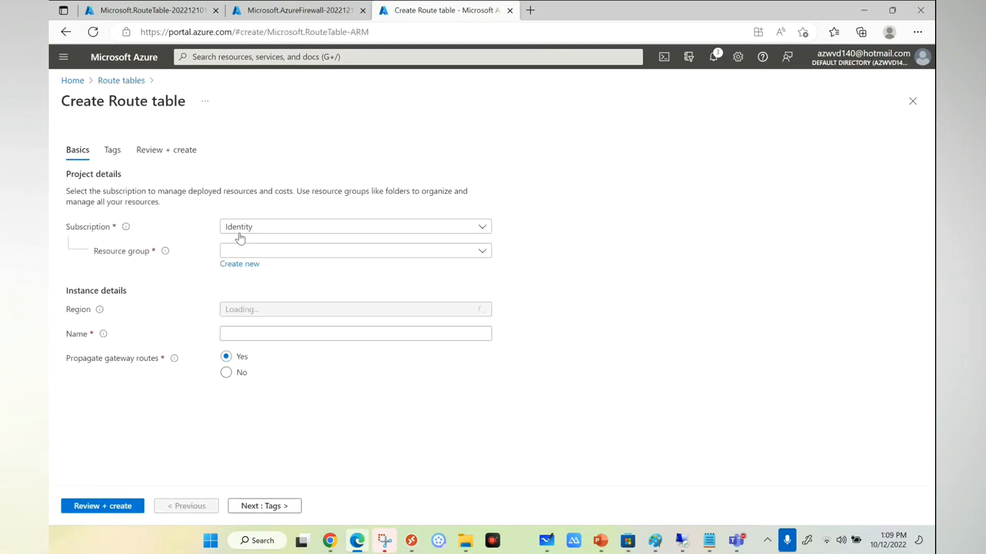
- Set the new route table's subscription to Hub, resource group to Hub-RG, region to Central US and name to Spoke1-rt
{"action": "left_click", "coordinate": [240, 233]}
{"action": "left_click", "coordinate": [251, 268]}
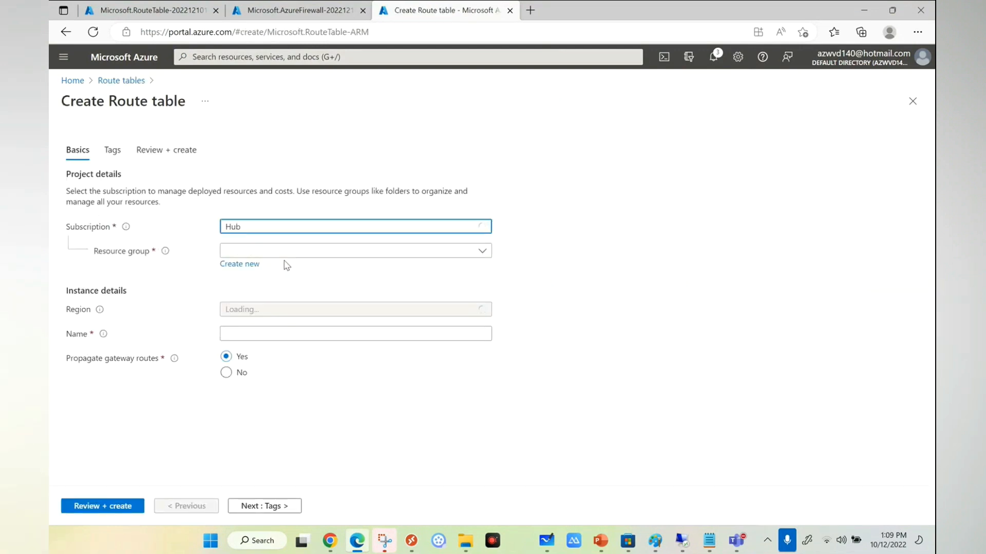
{"action": "left_click", "coordinate": [282, 253]}
{"action": "left_click", "coordinate": [253, 293]}
{"action": "left_click", "coordinate": [265, 313]}
{"action": "type", "text": "cen"}
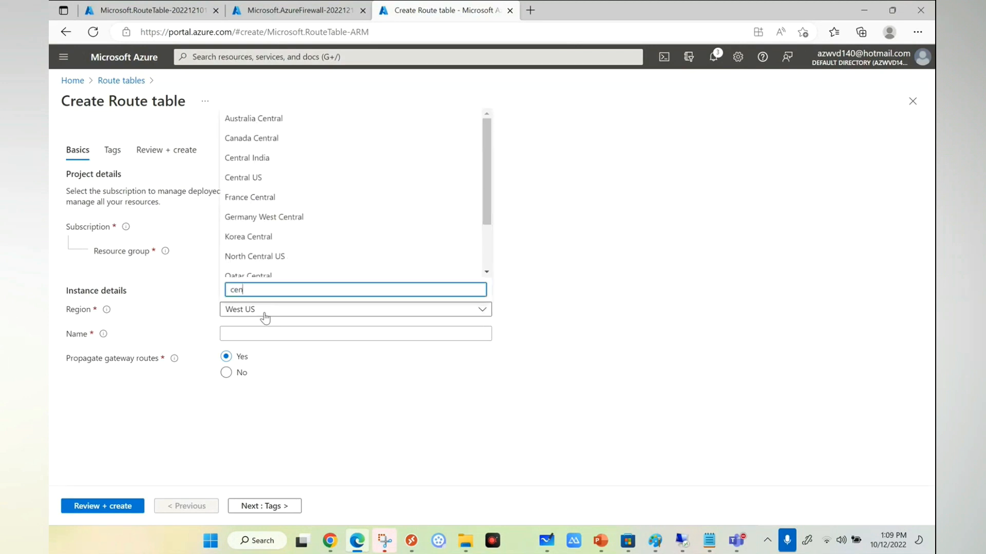
{"action": "left_click", "coordinate": [243, 178]}
{"action": "left_click", "coordinate": [268, 335]}
{"action": "type", "text": "Spoke"}
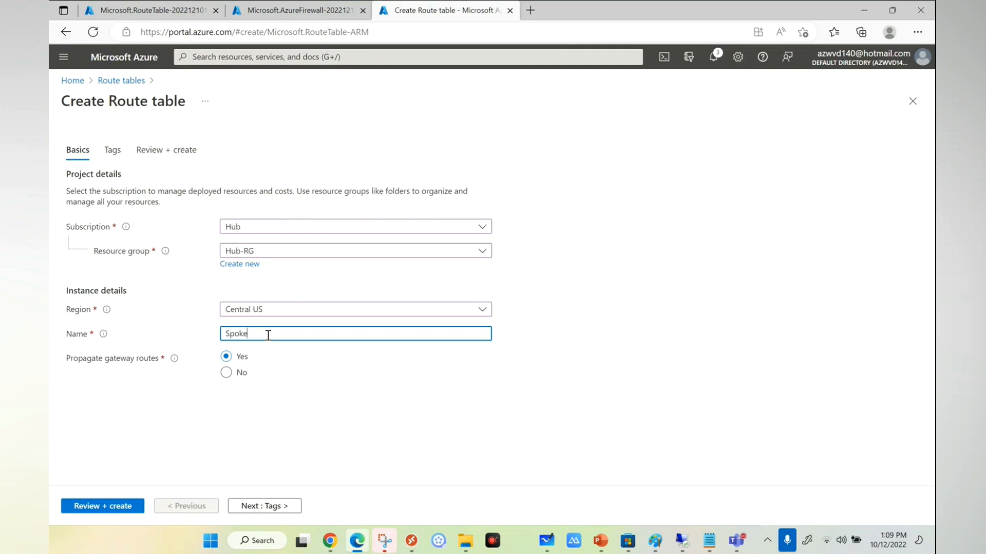
{"action": "left_click", "coordinate": [145, 17]}
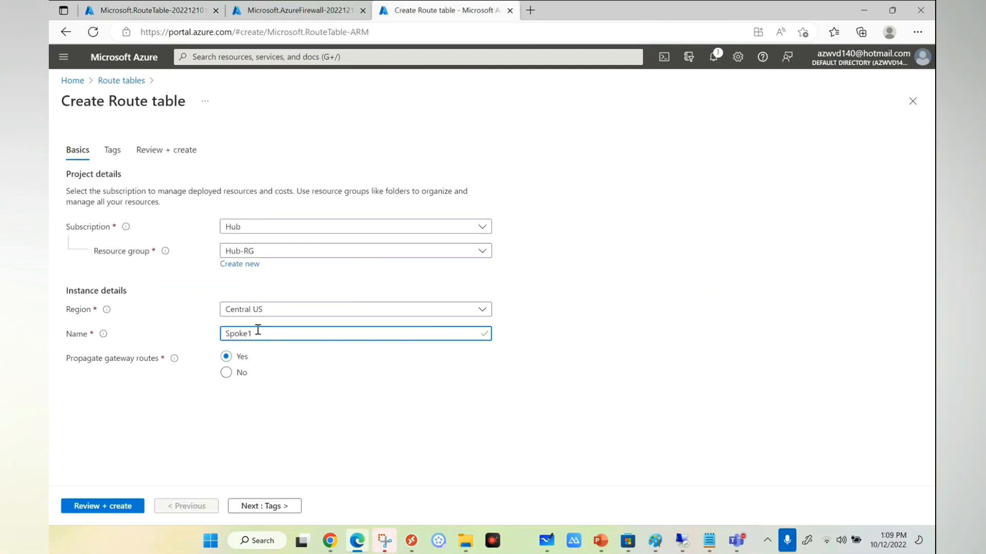
{"action": "type", "text": "-rt"}
- Run the final validation of Spoke1-rt and check the other route table and firewall deployments
{"action": "left_click", "coordinate": [122, 506]}
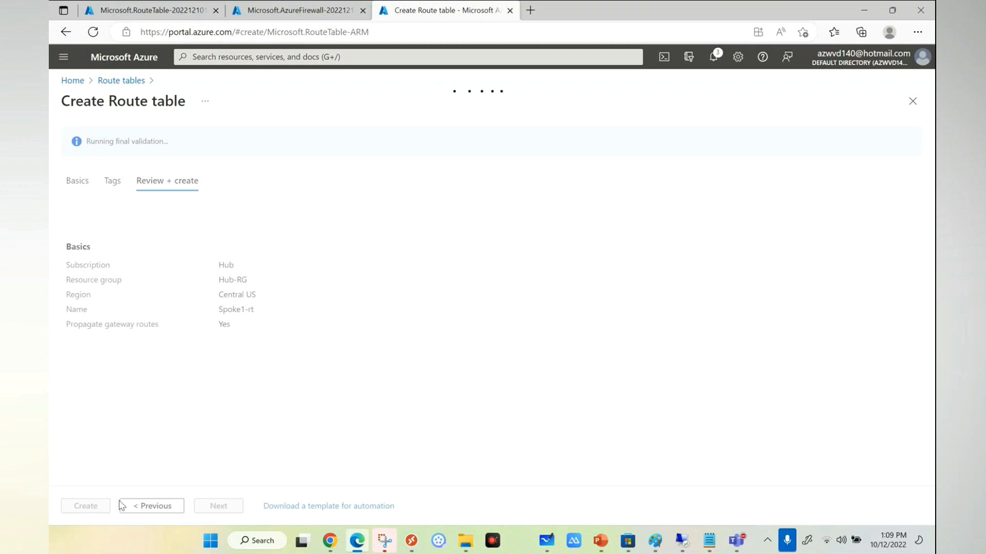
{"action": "left_click", "coordinate": [142, 15]}
{"action": "left_click", "coordinate": [286, 15]}
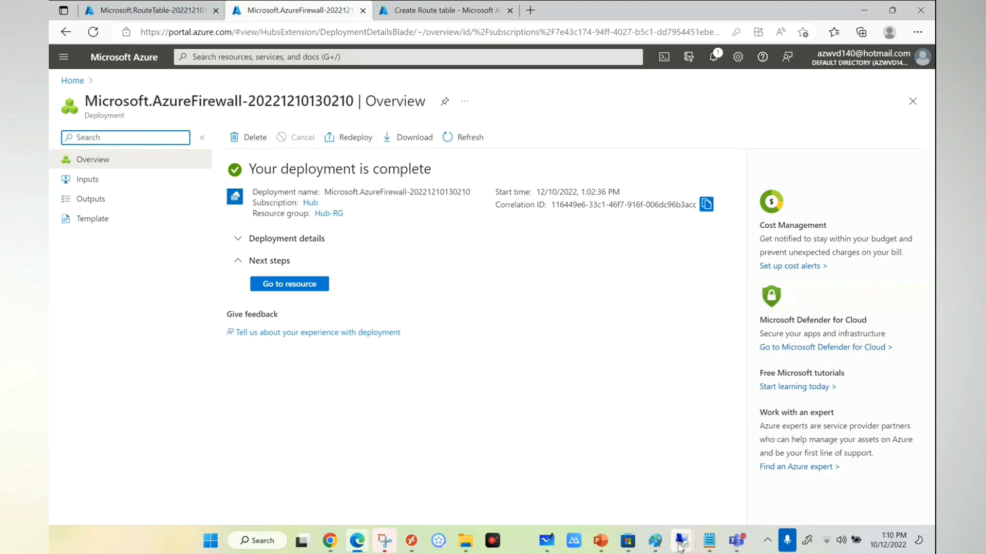
- Switch to Microsoft Whiteboard and draw an empty hub box, two boxes labelled S1 and S2, and a larger box labelled ON
{"action": "left_click", "coordinate": [550, 543]}
{"action": "left_click_drag", "start_coordinate": [677, 378], "coordinate": [189, 253]}
{"action": "mouse_move", "coordinate": [509, 175]}
{"action": "left_mouse_down"}
{"action": "mouse_move", "coordinate": [519, 324]}
{"action": "mouse_move", "coordinate": [642, 177]}
{"action": "mouse_move", "coordinate": [545, 346]}
{"action": "left_mouse_up"}
{"action": "left_click_drag", "start_coordinate": [718, 134], "coordinate": [724, 176]}
{"action": "mouse_move", "coordinate": [779, 137]}
{"action": "left_mouse_down"}
{"action": "mouse_move", "coordinate": [759, 162]}
{"action": "mouse_move", "coordinate": [793, 166]}
{"action": "left_mouse_up"}
{"action": "mouse_move", "coordinate": [781, 306]}
{"action": "left_mouse_down"}
{"action": "mouse_move", "coordinate": [867, 294]}
{"action": "mouse_move", "coordinate": [785, 312]}
{"action": "left_mouse_up"}
{"action": "left_click_drag", "start_coordinate": [813, 266], "coordinate": [790, 293]}
{"action": "left_click_drag", "start_coordinate": [820, 268], "coordinate": [840, 289]}
{"action": "left_click_drag", "start_coordinate": [322, 379], "coordinate": [322, 471]}
{"action": "mouse_move", "coordinate": [318, 364]}
{"action": "left_mouse_down"}
{"action": "mouse_move", "coordinate": [396, 345]}
{"action": "mouse_move", "coordinate": [322, 471]}
{"action": "left_mouse_up"}
{"action": "left_click_drag", "start_coordinate": [354, 408], "coordinate": [355, 409]}
{"action": "mouse_move", "coordinate": [374, 417]}
{"action": "left_mouse_down"}
{"action": "mouse_move", "coordinate": [382, 401]}
{"action": "mouse_move", "coordinate": [396, 410]}
{"action": "left_mouse_up"}
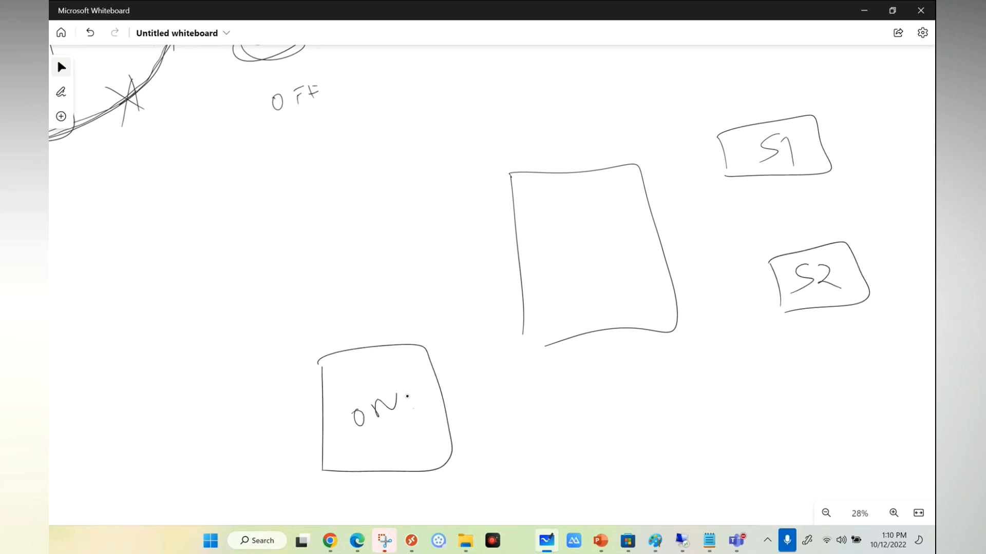
- Draw a gateway circle linked to ON, a firewall box F with lines to the hub's edges, and links from the hub to S1 and S2
{"action": "mouse_move", "coordinate": [520, 336]}
{"action": "left_mouse_down"}
{"action": "mouse_move", "coordinate": [538, 347]}
{"action": "mouse_move", "coordinate": [587, 328]}
{"action": "left_mouse_up"}
{"action": "left_click_drag", "start_coordinate": [433, 425], "coordinate": [589, 327]}
{"action": "mouse_move", "coordinate": [518, 251]}
{"action": "left_mouse_down"}
{"action": "mouse_move", "coordinate": [618, 242]}
{"action": "mouse_move", "coordinate": [578, 252]}
{"action": "left_mouse_up"}
{"action": "left_click_drag", "start_coordinate": [618, 237], "coordinate": [667, 225]}
{"action": "left_click_drag", "start_coordinate": [584, 229], "coordinate": [591, 241]}
{"action": "left_click_drag", "start_coordinate": [588, 234], "coordinate": [600, 232]}
{"action": "left_click_drag", "start_coordinate": [636, 182], "coordinate": [718, 163]}
{"action": "left_click_drag", "start_coordinate": [674, 293], "coordinate": [782, 275]}
{"action": "left_click_drag", "start_coordinate": [653, 223], "coordinate": [658, 230]}
{"action": "left_click_drag", "start_coordinate": [513, 249], "coordinate": [517, 255]}
- Attach a route table labelled RT to S1 and write its 0.0.0.0 route with an arrow to the firewall
{"action": "mouse_move", "coordinate": [810, 139]}
{"action": "left_mouse_down"}
{"action": "mouse_move", "coordinate": [848, 132]}
{"action": "mouse_move", "coordinate": [858, 164]}
{"action": "left_mouse_up"}
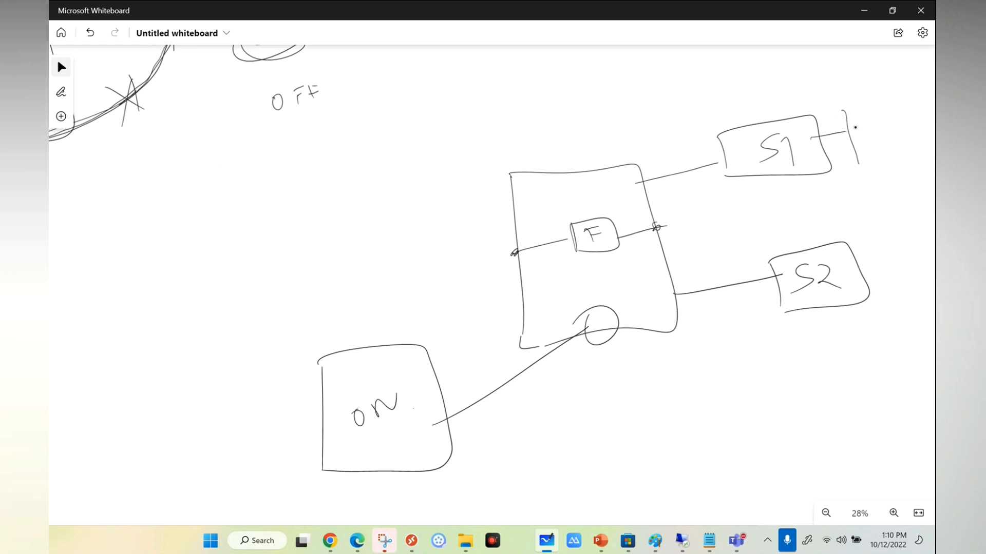
{"action": "left_click_drag", "start_coordinate": [845, 103], "coordinate": [858, 99]}
{"action": "mouse_move", "coordinate": [867, 83]}
{"action": "left_mouse_down"}
{"action": "mouse_move", "coordinate": [866, 97]}
{"action": "mouse_move", "coordinate": [872, 81]}
{"action": "left_mouse_up"}
{"action": "left_click_drag", "start_coordinate": [591, 278], "coordinate": [453, 311]}
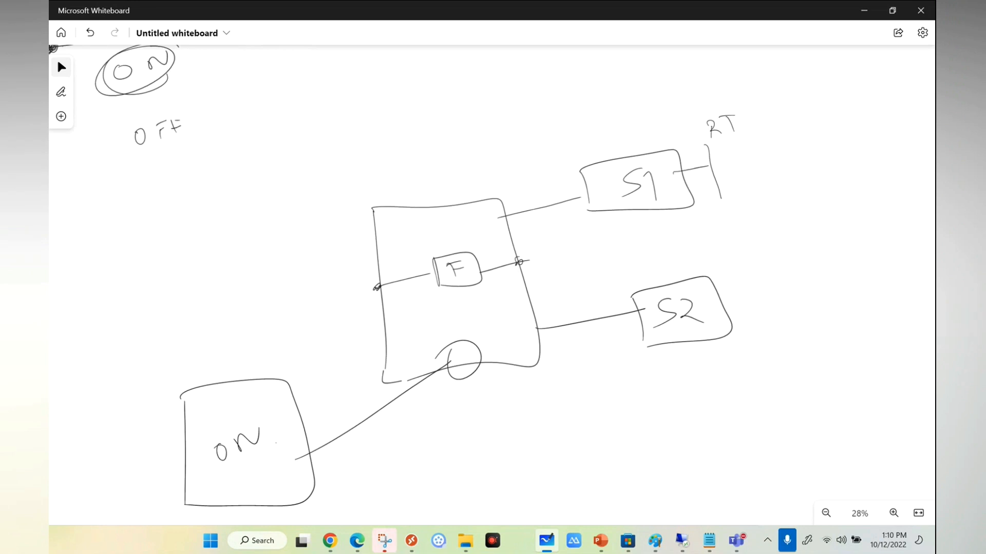
{"action": "left_click_drag", "start_coordinate": [725, 157], "coordinate": [883, 132]}
{"action": "mouse_move", "coordinate": [897, 126]}
{"action": "left_mouse_down"}
{"action": "mouse_move", "coordinate": [897, 139]}
{"action": "mouse_move", "coordinate": [907, 124]}
{"action": "left_mouse_up"}
{"action": "left_click_drag", "start_coordinate": [898, 132], "coordinate": [916, 134]}
- Attach a route table to S2 and write its 0.0.0.0 route to the firewall
{"action": "left_click_drag", "start_coordinate": [727, 301], "coordinate": [747, 297]}
{"action": "mouse_move", "coordinate": [742, 272]}
{"action": "left_mouse_down"}
{"action": "mouse_move", "coordinate": [756, 331]}
{"action": "mouse_move", "coordinate": [771, 265]}
{"action": "mouse_move", "coordinate": [848, 252]}
{"action": "left_mouse_up"}
{"action": "left_click_drag", "start_coordinate": [859, 243], "coordinate": [904, 230]}
{"action": "mouse_move", "coordinate": [912, 235]}
{"action": "left_mouse_down"}
{"action": "mouse_move", "coordinate": [922, 229]}
{"action": "mouse_move", "coordinate": [899, 246]}
{"action": "left_mouse_up"}
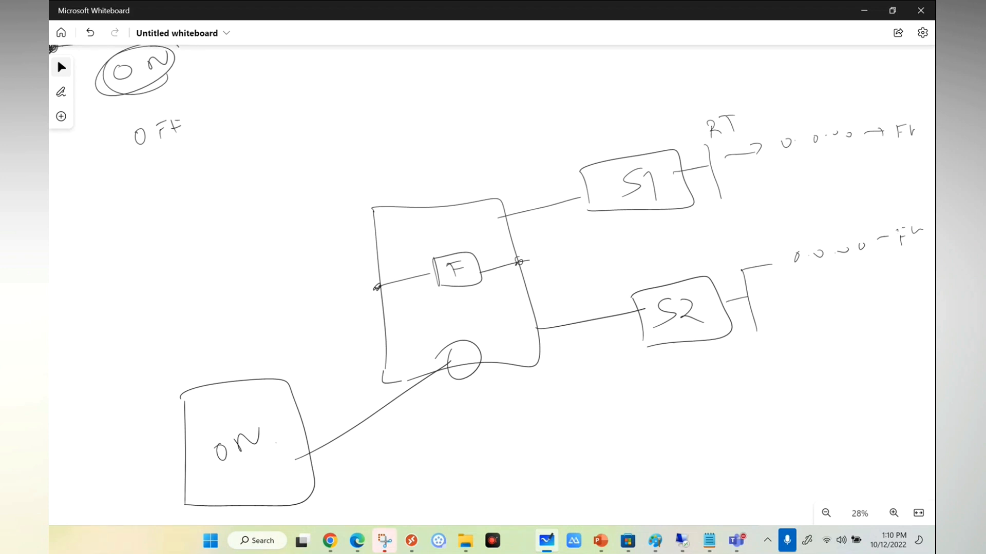
- Return to the Azure portal, open the FW-Demo firewall and copy its private IP address
{"action": "left_click", "coordinate": [361, 542]}
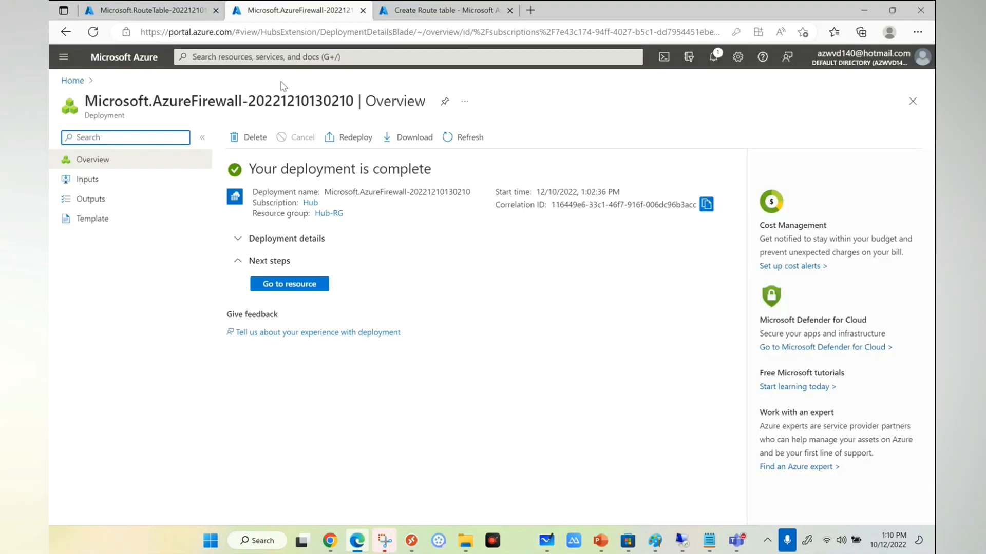
{"action": "left_click", "coordinate": [280, 57]}
{"action": "left_click", "coordinate": [218, 247]}
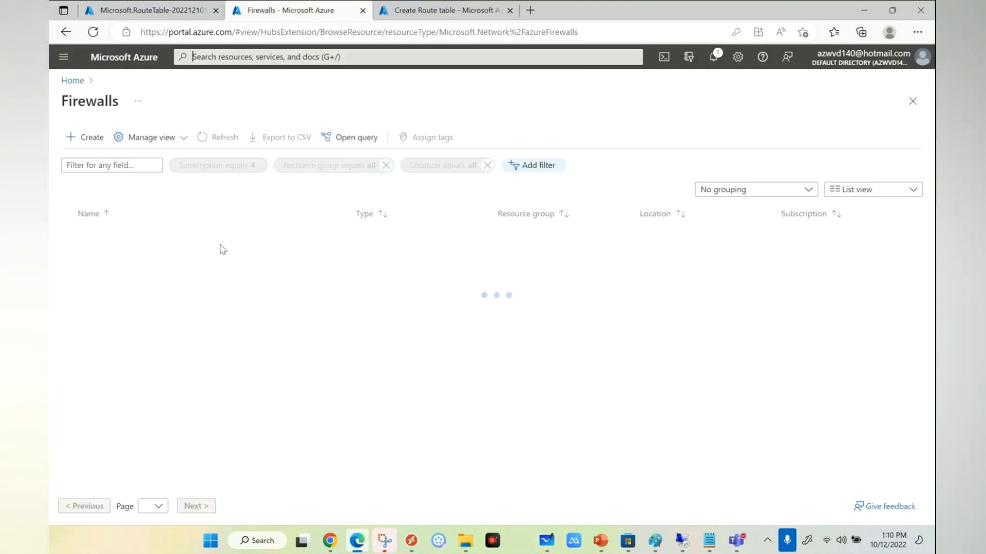
{"action": "left_click", "coordinate": [101, 237]}
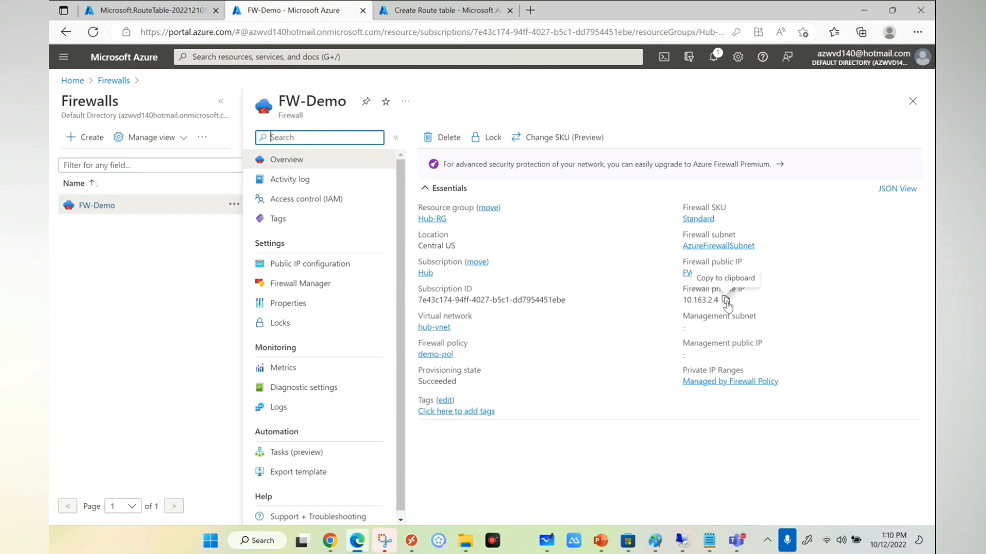
{"action": "left_click", "coordinate": [725, 301]}
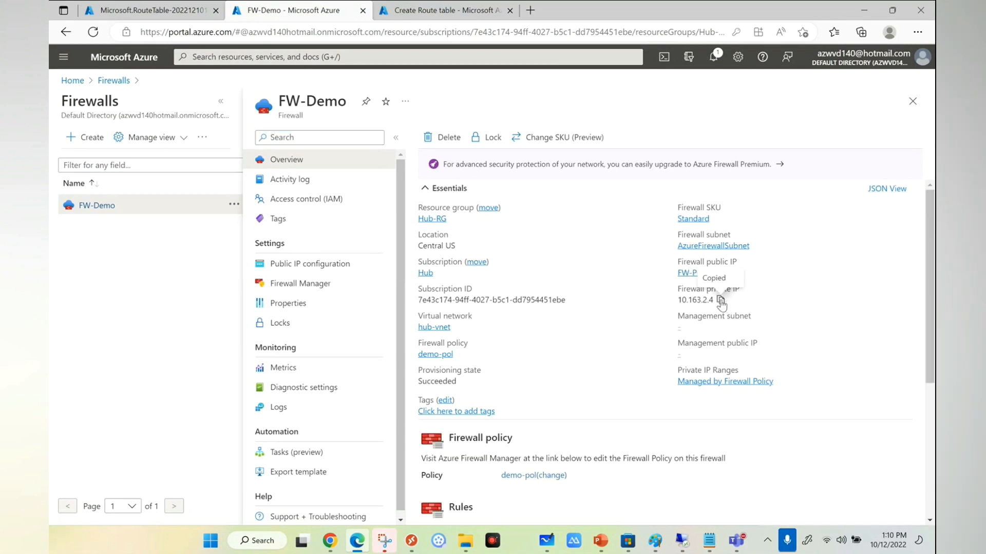
- Open the deployed spoke2-rt route table's routes and start a new route
{"action": "left_click", "coordinate": [150, 10]}
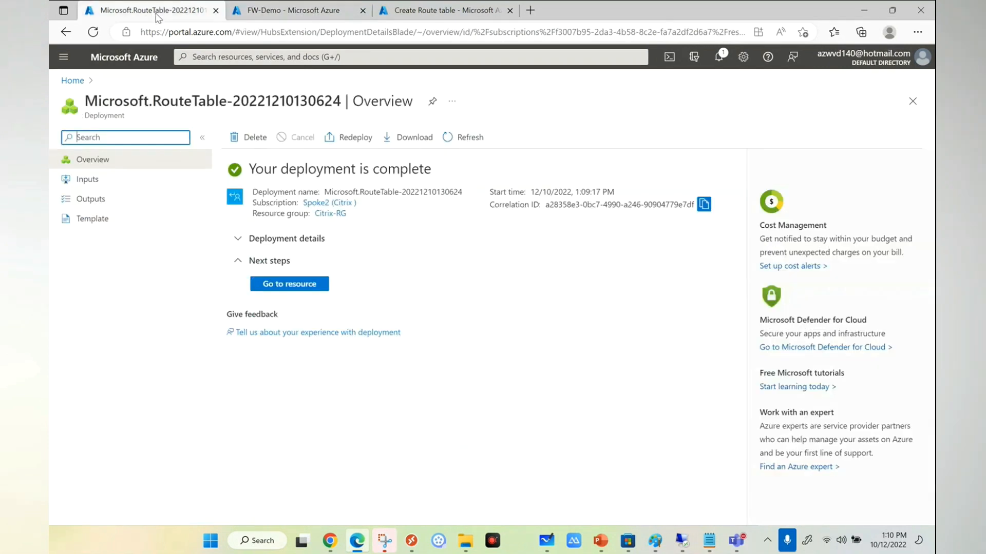
{"action": "left_click", "coordinate": [290, 284]}
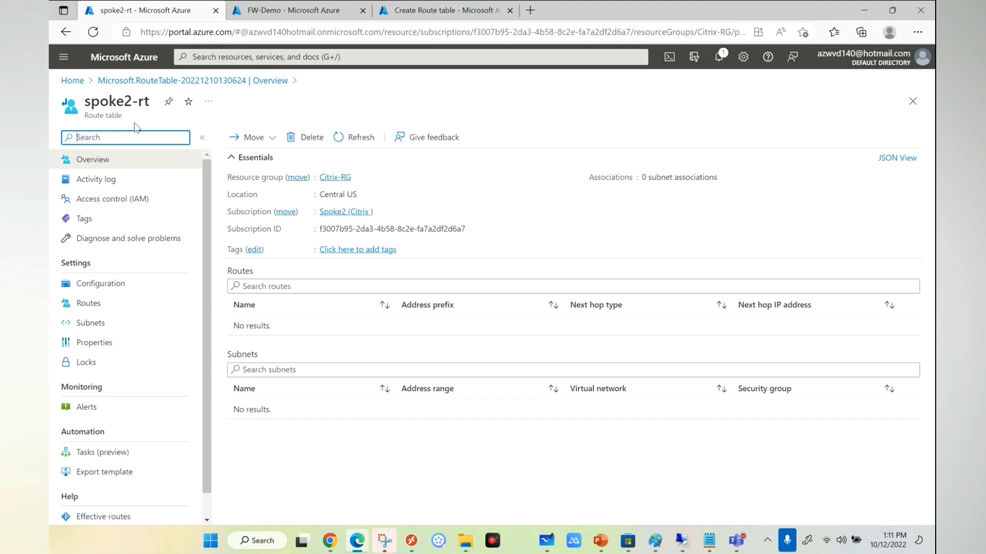
{"action": "left_click", "coordinate": [103, 305]}
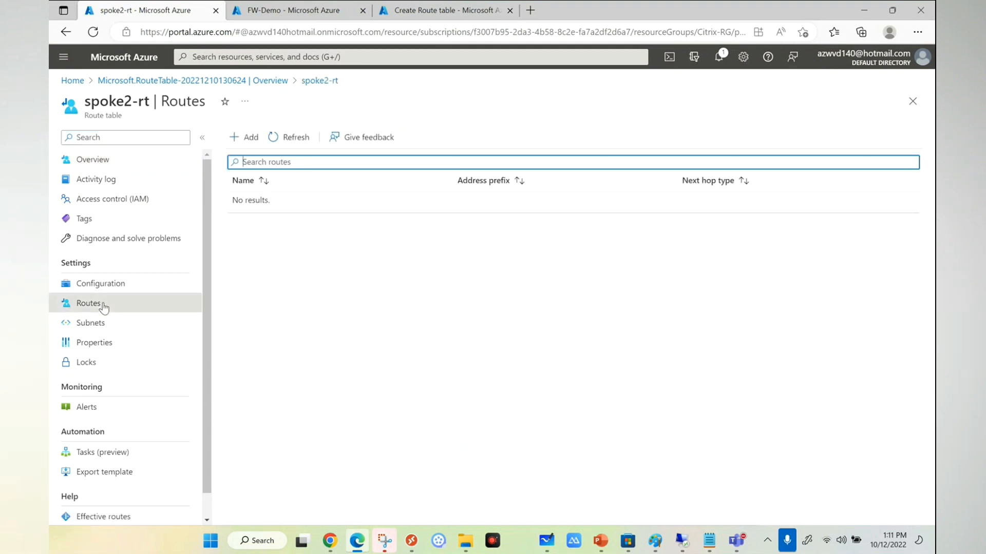
{"action": "left_click", "coordinate": [250, 138]}
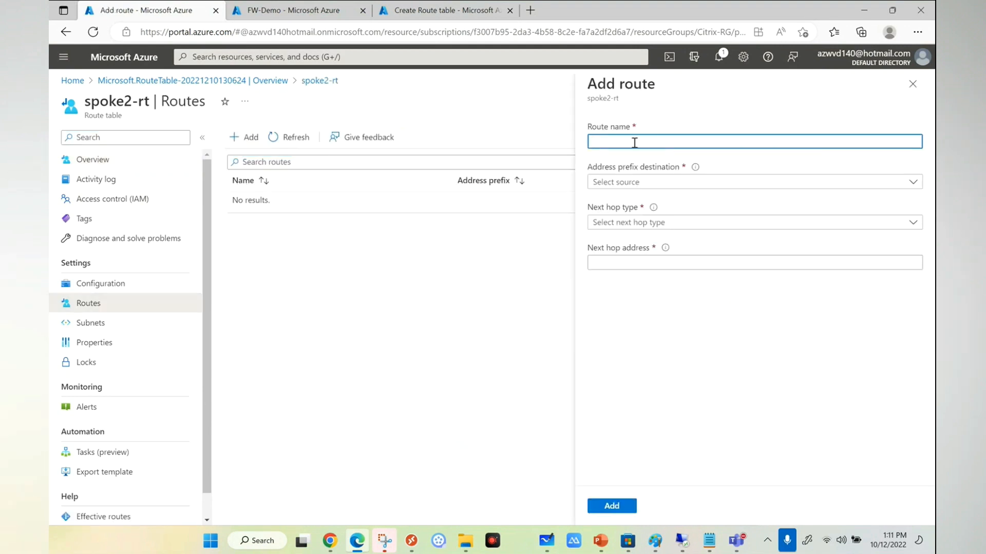
- Name the route default and set its destination to the IP address range 0.0.0.0/0
{"action": "type", "text": "default"}
{"action": "left_click", "coordinate": [636, 183]}
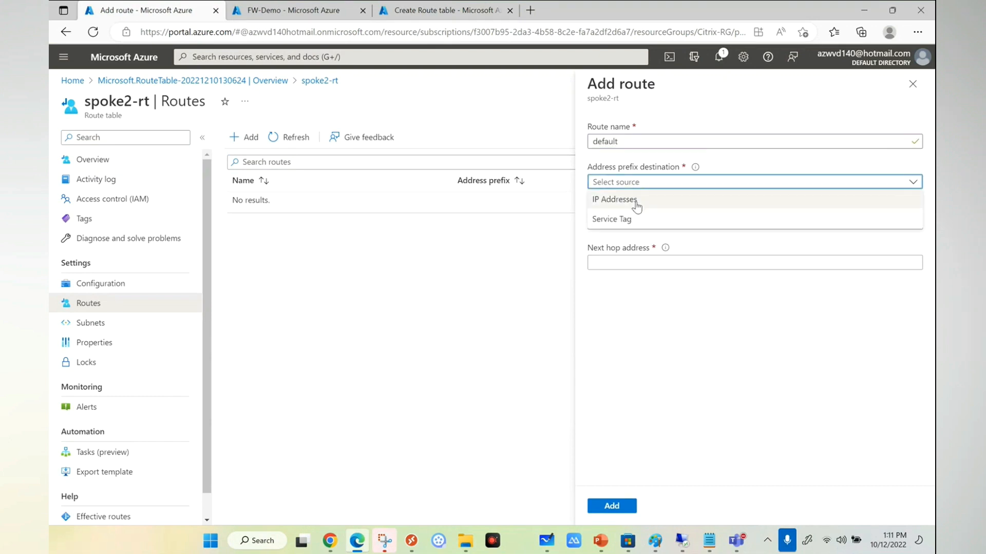
{"action": "left_click", "coordinate": [636, 200]}
{"action": "left_click", "coordinate": [641, 220]}
{"action": "type", "text": "0.0"}
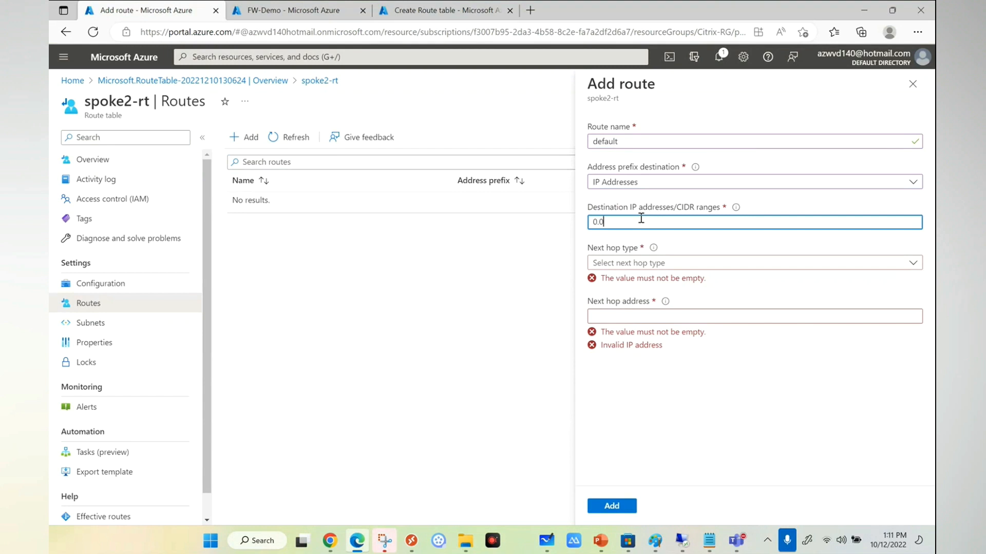
{"action": "type", "text": ".0.0/0"}
- Add the route with a virtual appliance at 10.163.2.4 as next hop, and open spoke2-rt's subnet associations
{"action": "left_click", "coordinate": [650, 264]}
{"action": "left_click", "coordinate": [632, 337]}
{"action": "left_click", "coordinate": [639, 303]}
{"action": "type", "text": "10.163.2.4"}
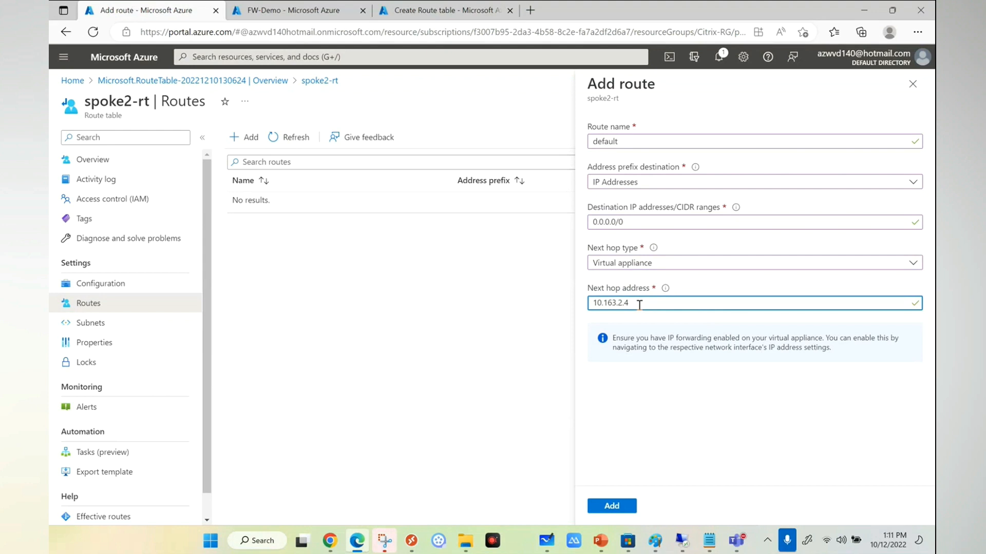
{"action": "left_click", "coordinate": [612, 506]}
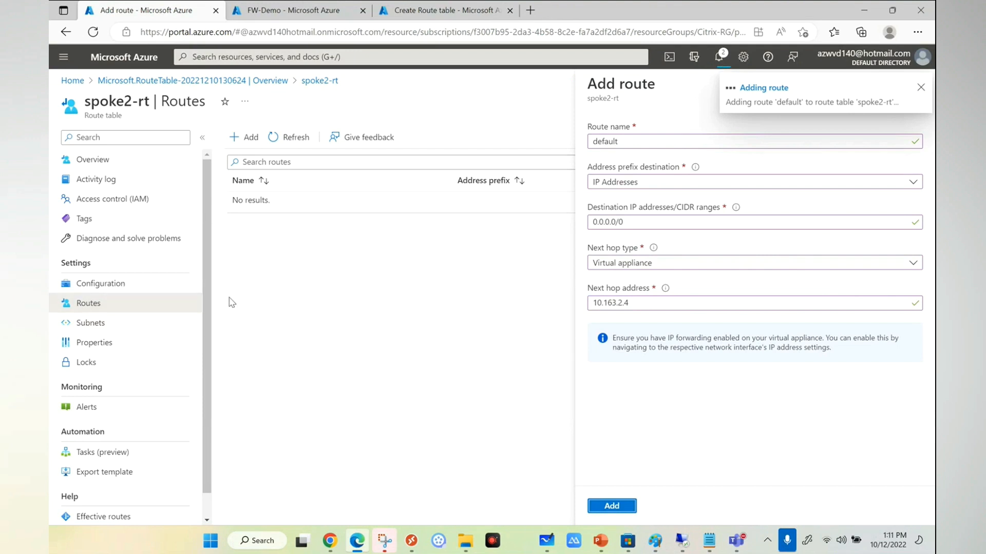
{"action": "left_click", "coordinate": [90, 325]}
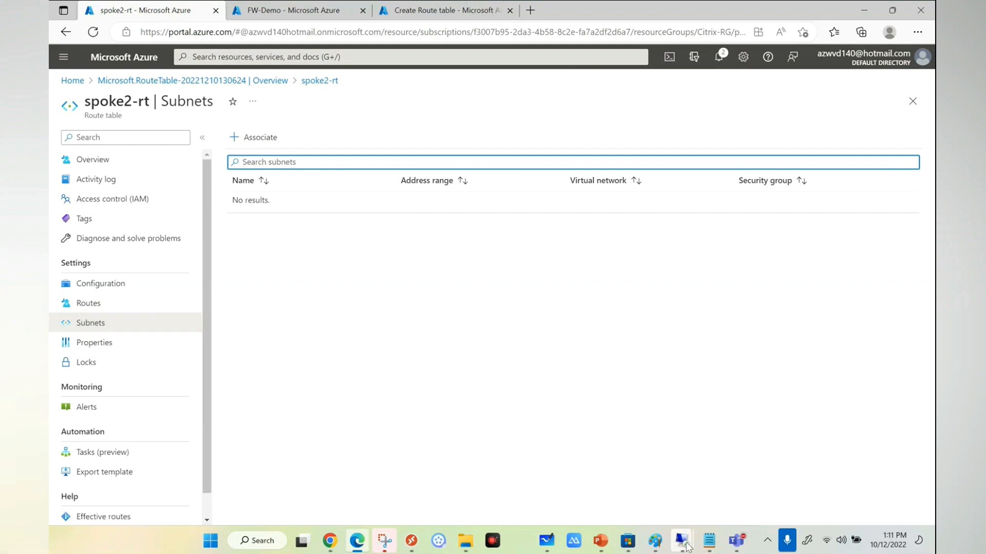
- Switch to the citrix-vm remote session and trace the route to 10.192.0.4 from its command prompt
{"action": "mouse_move", "coordinate": [683, 542]}
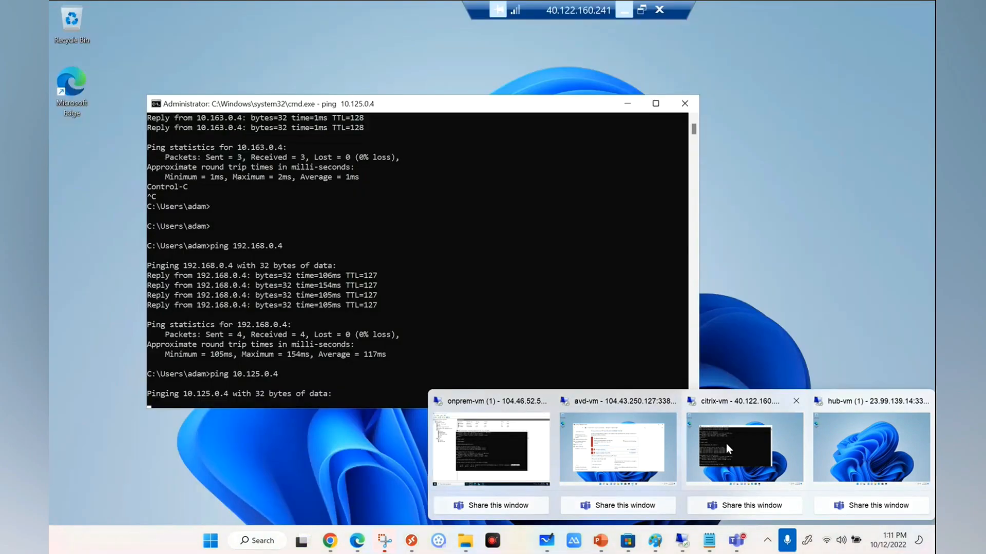
{"action": "left_click", "coordinate": [725, 443]}
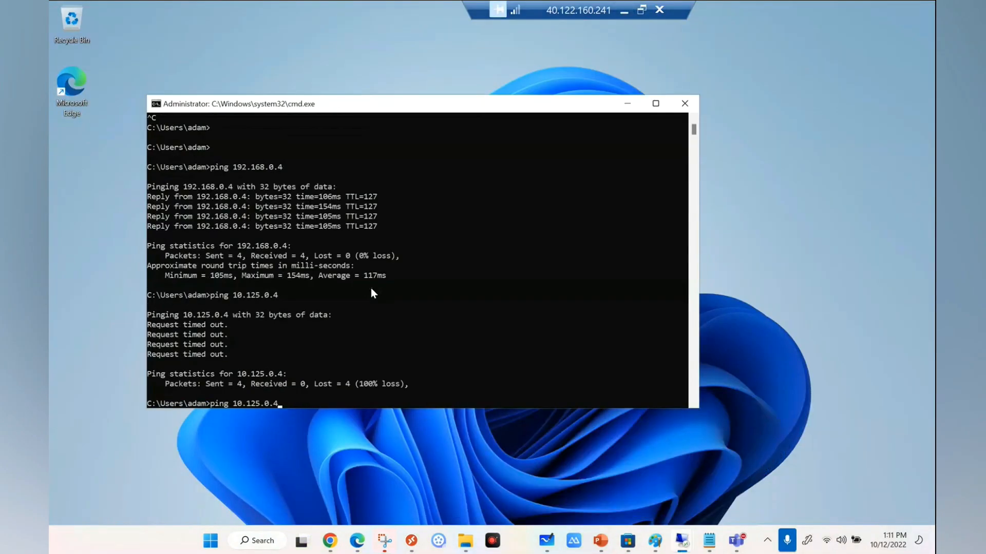
{"action": "key", "text": "Up"}
{"action": "key", "text": "BackSpace"}
{"action": "key", "text": "BackSpace"}
{"action": "key", "text": "BackSpace"}
{"action": "key", "text": "BackSpace"}
{"action": "key", "text": "BackSpace"}
{"action": "key", "text": "BackSpace"}
{"action": "key", "text": "BackSpace"}
{"action": "key", "text": "BackSpace"}
{"action": "key", "text": "BackSpace"}
{"action": "key", "text": "BackSpace"}
{"action": "key", "text": "BackSpace"}
{"action": "key", "text": "BackSpace"}
{"action": "key", "text": "BackSpace"}
{"action": "key", "text": "BackSpace"}
{"action": "key", "text": "BackSpace"}
{"action": "key", "text": "BackSpace"}
{"action": "type", "text": "tracert 1"}
{"action": "type", "text": "0.192.16"}
{"action": "key", "text": "BackSpace"}
{"action": "key", "text": "BackSpace"}
{"action": "type", "text": "0.4"}
{"action": "key", "text": "Return"}
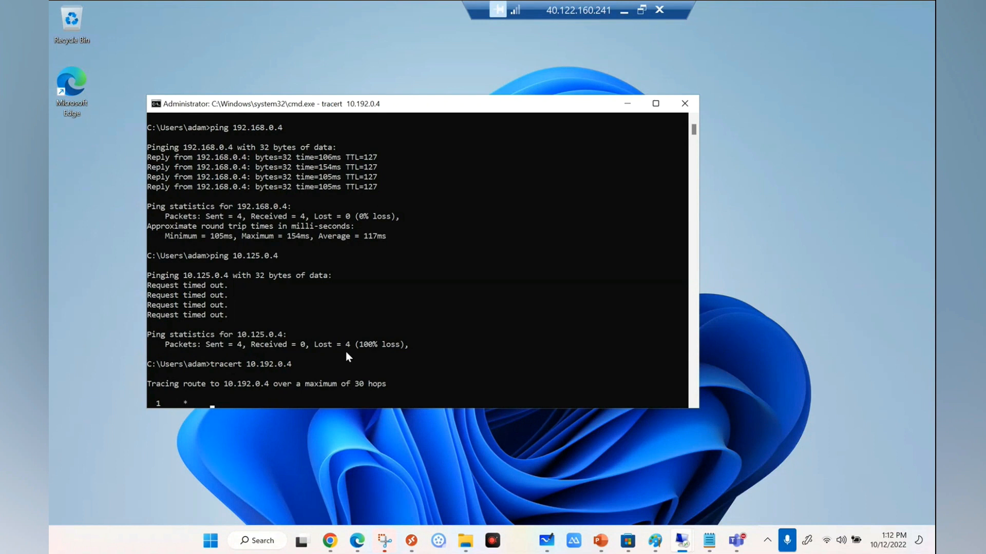
{"action": "scroll", "coordinate": [347, 352], "scroll_direction": "down", "scroll_amount": 1}
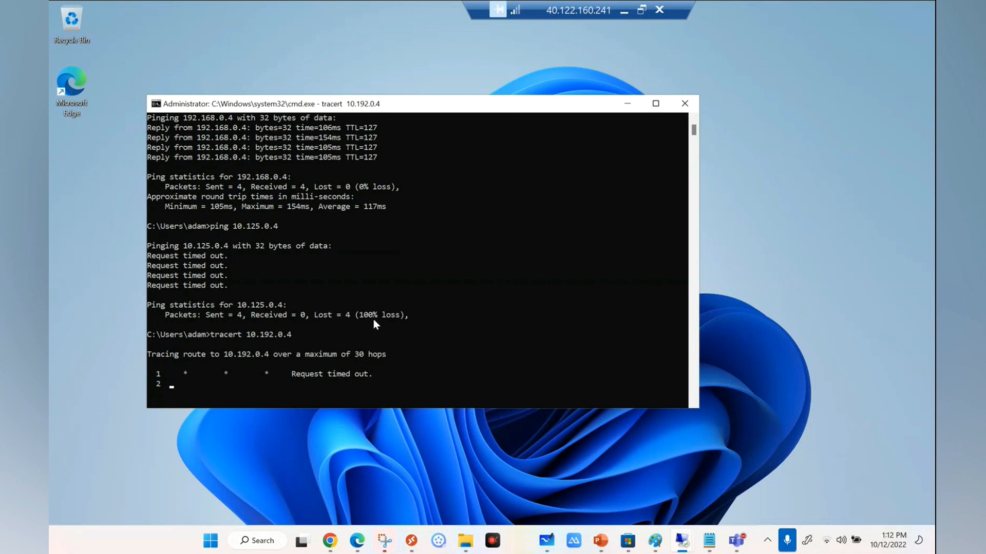
- Stop the running trace and trace the route to 192.168.0.4 instead
{"action": "left_click", "coordinate": [414, 334]}
{"action": "key", "text": "ctrl+c"}
{"action": "key", "text": "ctrl+c"}
{"action": "key", "text": "Return"}
{"action": "key", "text": "Return"}
{"action": "type", "text": "ping"}
{"action": "type", "text": "92"}
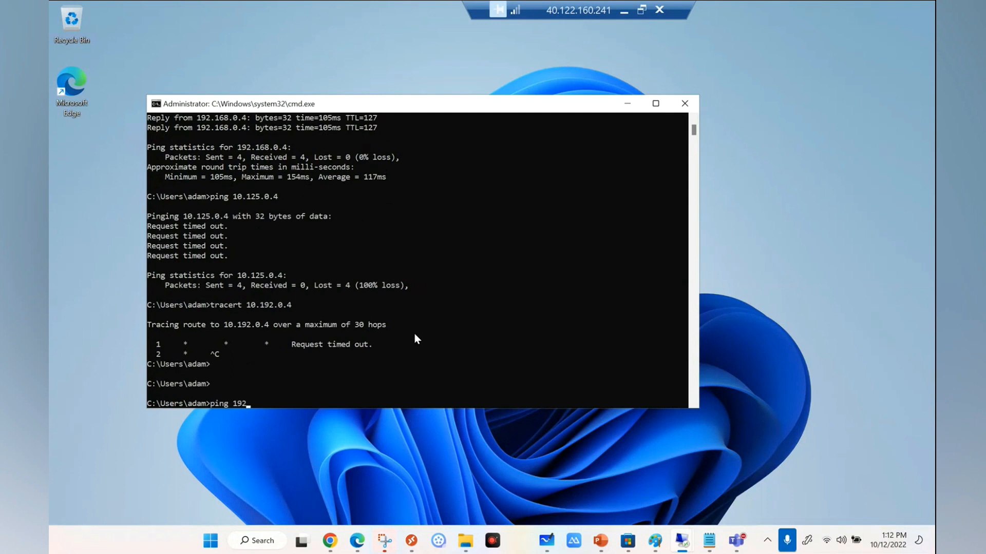
{"action": "type", "text": ".168.0.4"}
{"action": "key", "text": "Home"}
{"action": "key", "text": "BackSpace"}
{"action": "key", "text": "BackSpace"}
{"action": "key", "text": "BackSpace"}
{"action": "key", "text": "BackSpace"}
{"action": "type", "text": "tracert"}
{"action": "key", "text": "Return"}
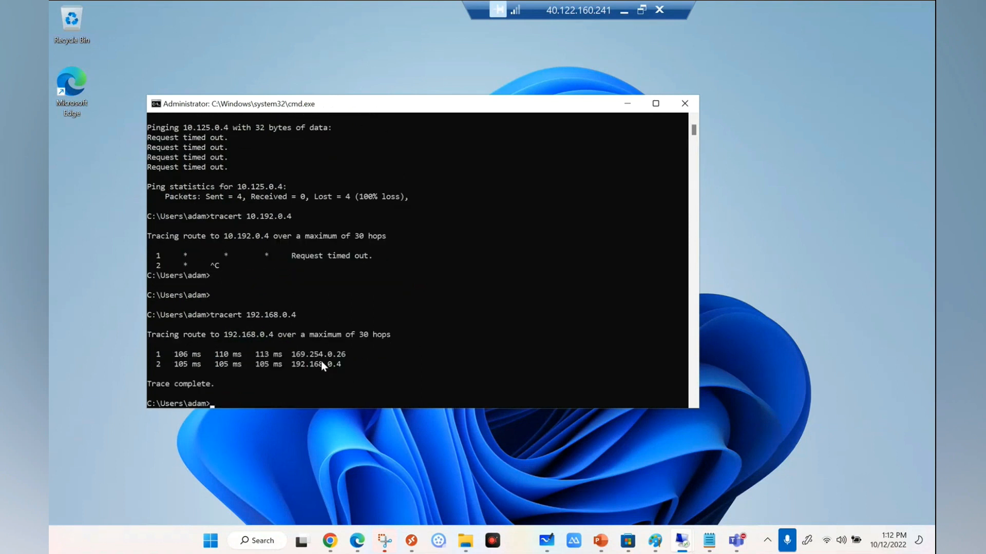
- Return to the Azure portal and associate citrix-subnet in citrix-vnet with the spoke2-rt route table
{"action": "left_click", "coordinate": [624, 10]}
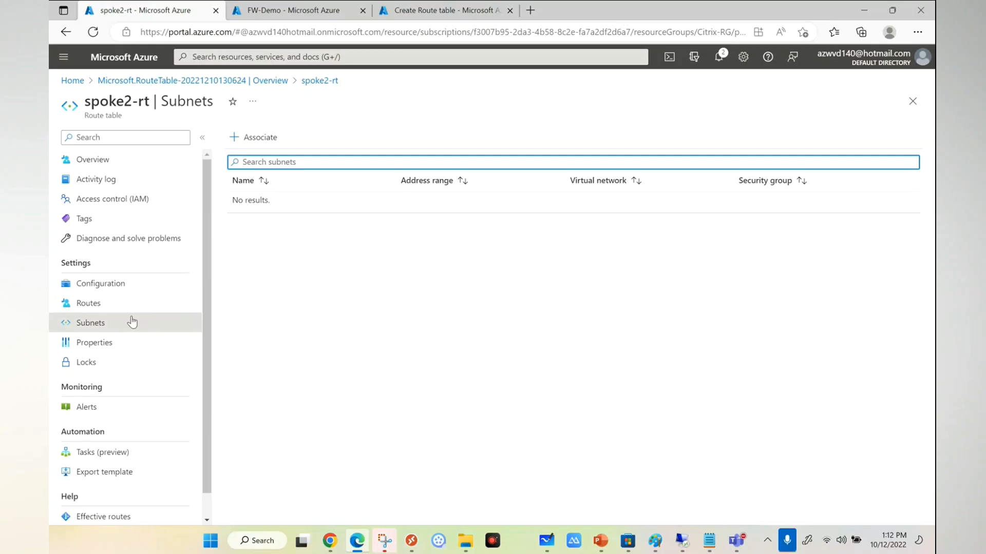
{"action": "left_click", "coordinate": [250, 138]}
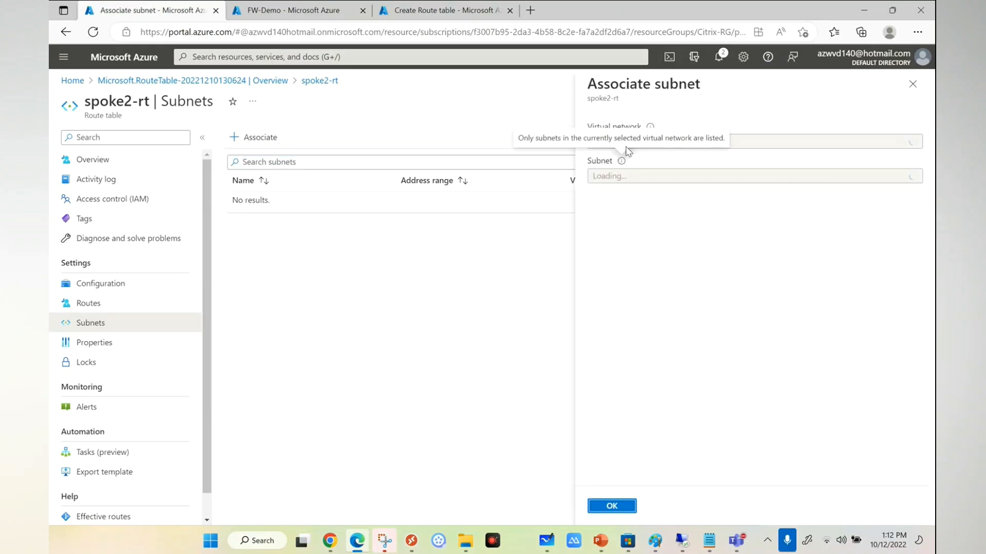
{"action": "left_click", "coordinate": [738, 142]}
{"action": "left_click", "coordinate": [636, 184]}
{"action": "left_click", "coordinate": [632, 177]}
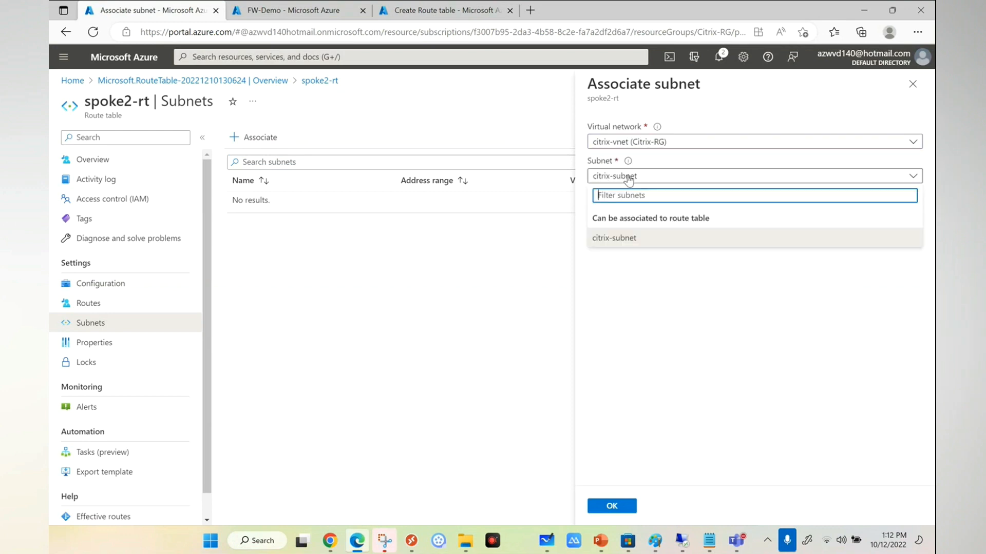
{"action": "left_click", "coordinate": [624, 239]}
{"action": "left_click", "coordinate": [605, 507]}
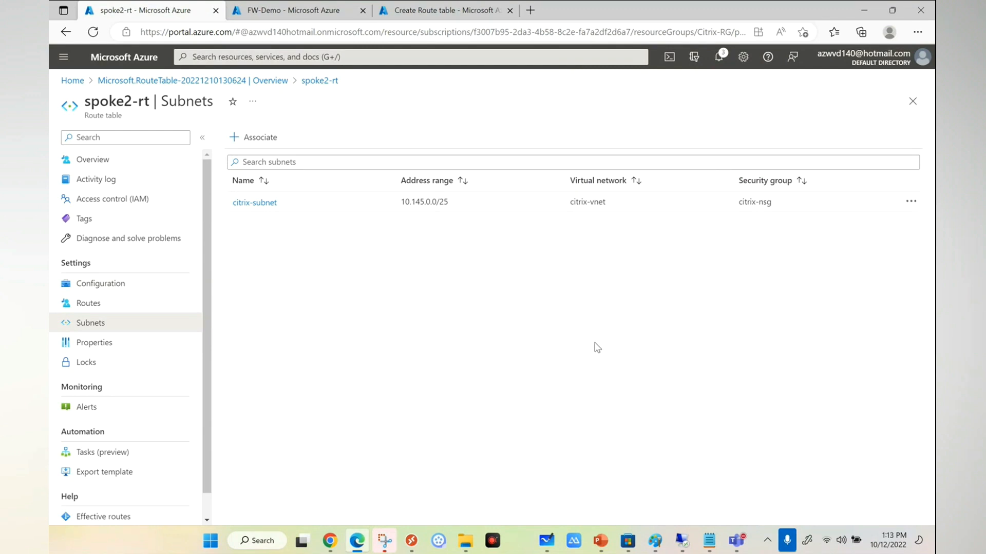
- Switch back to the citrix-vm session and repeat the route trace to 192.168.0.4
{"action": "mouse_move", "coordinate": [692, 546]}
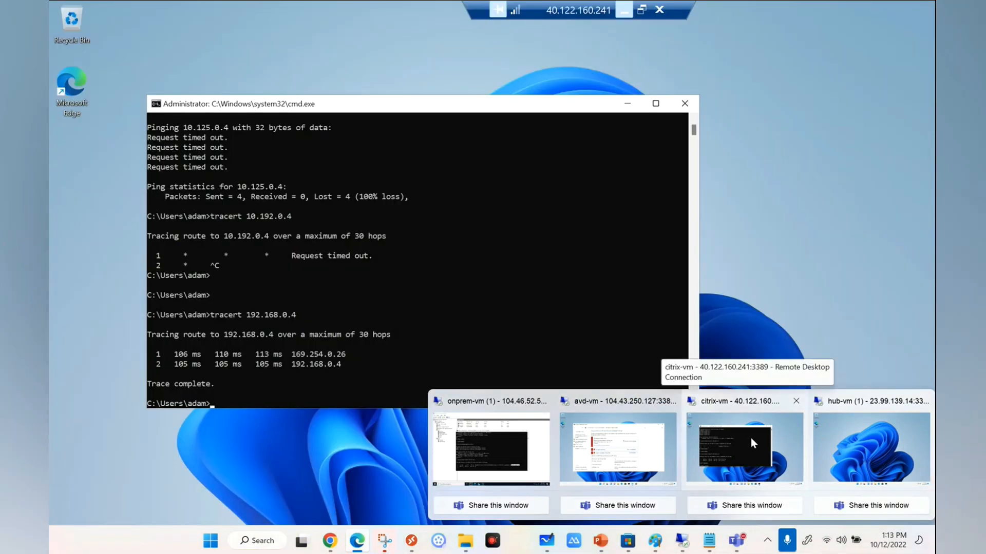
{"action": "left_click", "coordinate": [750, 439]}
{"action": "left_click", "coordinate": [527, 309]}
{"action": "key", "text": "Escape"}
{"action": "key", "text": "Up"}
{"action": "key", "text": "Return"}
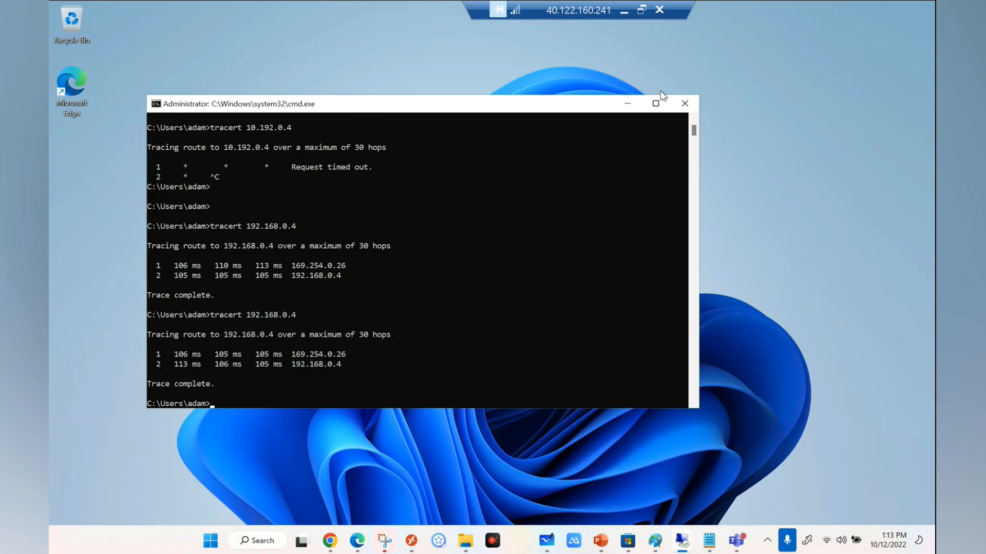
- Switch to the hub-vm session, start a nested remote desktop session to 10.125.0.4 and minimise its Windows Defender Firewall window
{"action": "left_click", "coordinate": [624, 10]}
{"action": "left_click", "coordinate": [816, 452]}
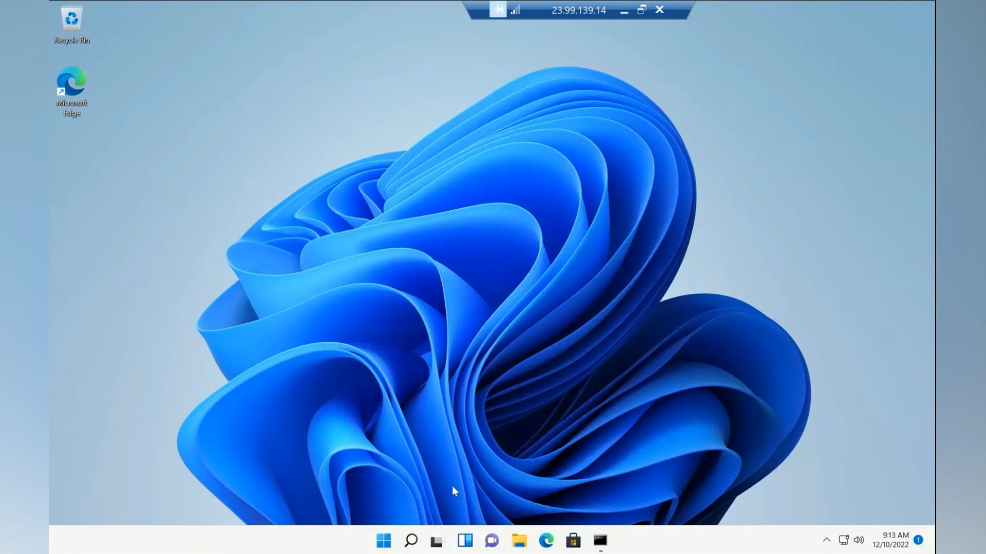
{"action": "right_click", "coordinate": [384, 540]}
{"action": "left_click", "coordinate": [368, 467]}
{"action": "key", "text": "Return"}
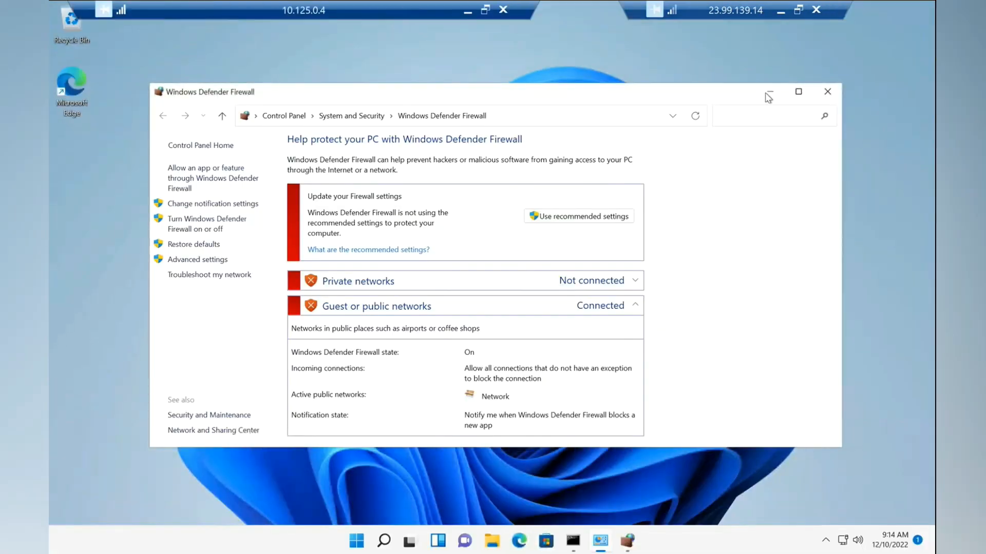
{"action": "left_click", "coordinate": [767, 94]}
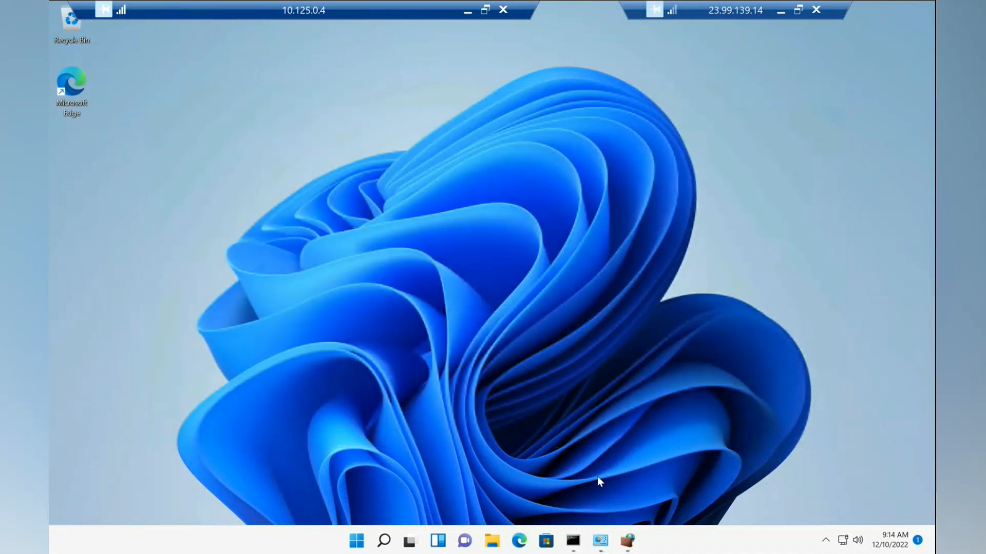
{"action": "key", "text": "super"}
{"action": "left_click", "coordinate": [587, 549]}
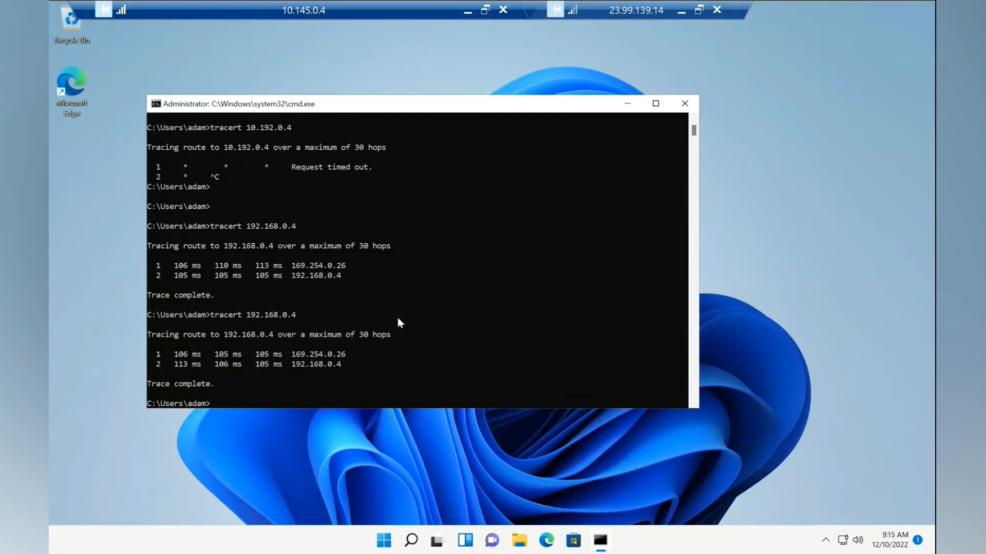
- In the nested 10.145.0.4 session, trace the route to 192.168.0.4 from a fresh command prompt
{"action": "key", "text": "Up"}
{"action": "type", "text": "168.0"}
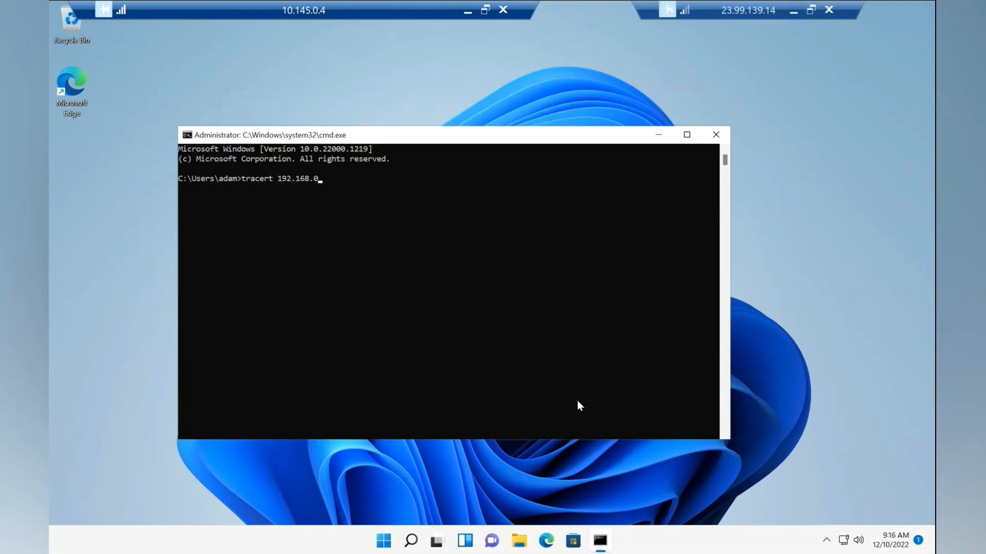
{"action": "type", "text": ".4"}
{"action": "key", "text": "Return"}
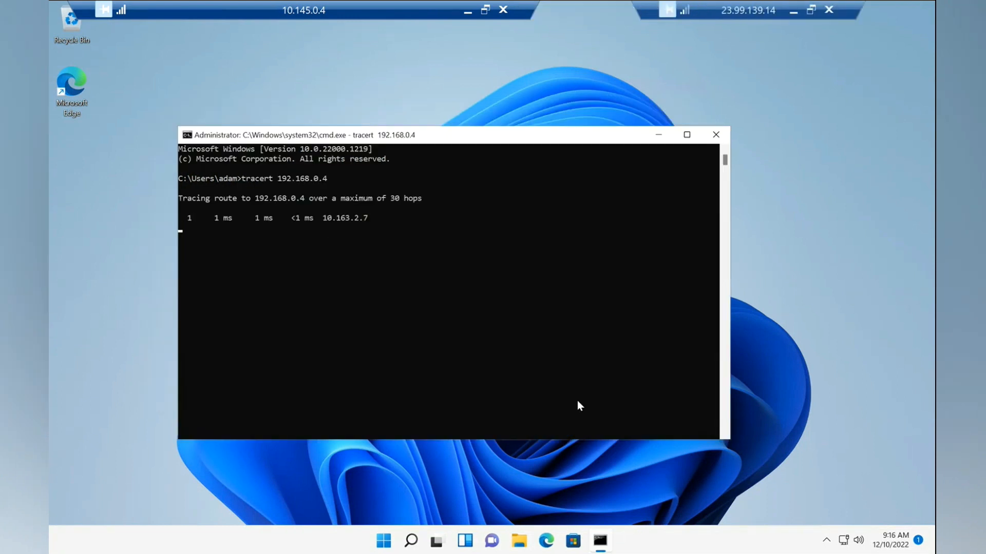
- Highlight the trace's first-hop address, switch to the Azure portal and view the subnets of hub-vnet
{"action": "left_click_drag", "start_coordinate": [372, 220], "coordinate": [325, 221]}
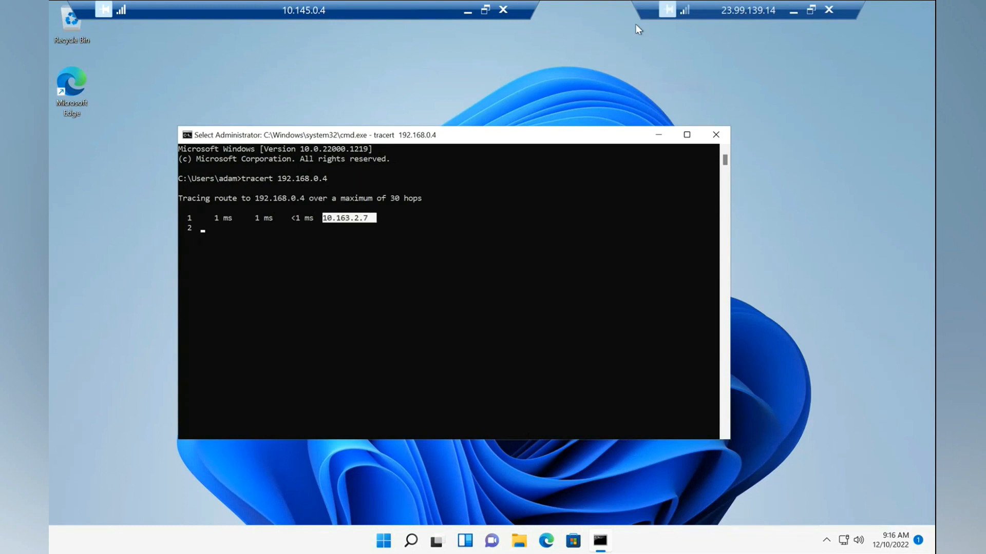
{"action": "left_click", "coordinate": [790, 13]}
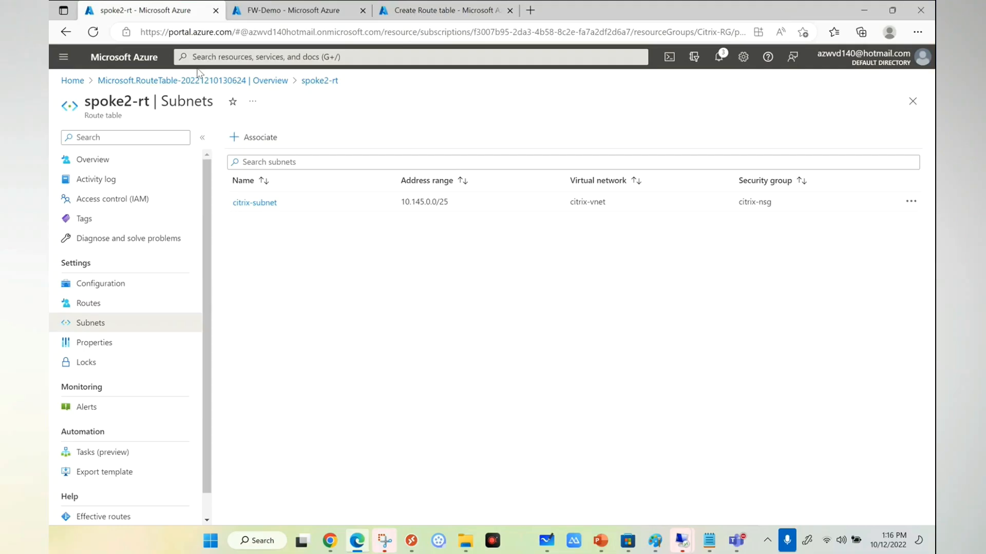
{"action": "left_click", "coordinate": [232, 57]}
{"action": "left_click", "coordinate": [509, 268]}
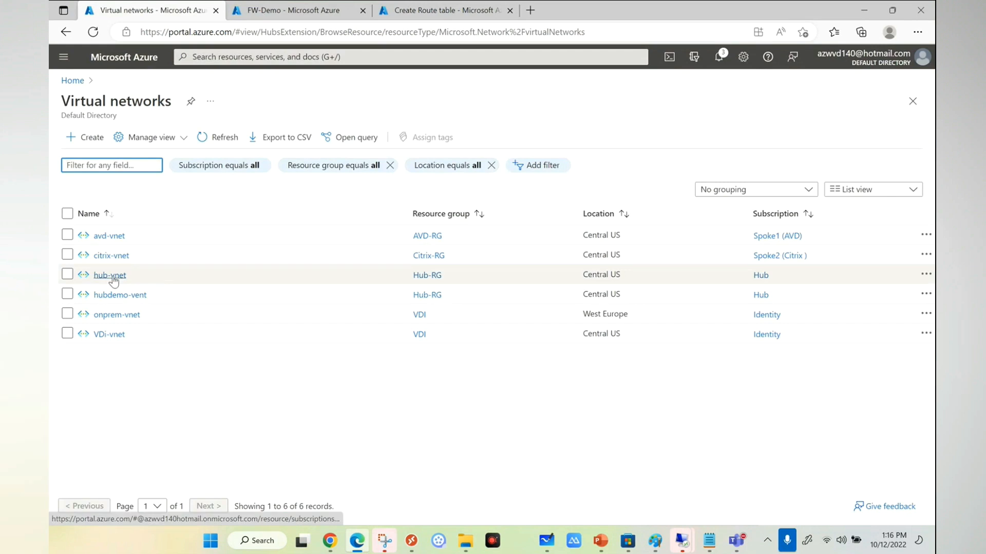
{"action": "left_click", "coordinate": [98, 276]}
{"action": "left_click", "coordinate": [329, 327]}
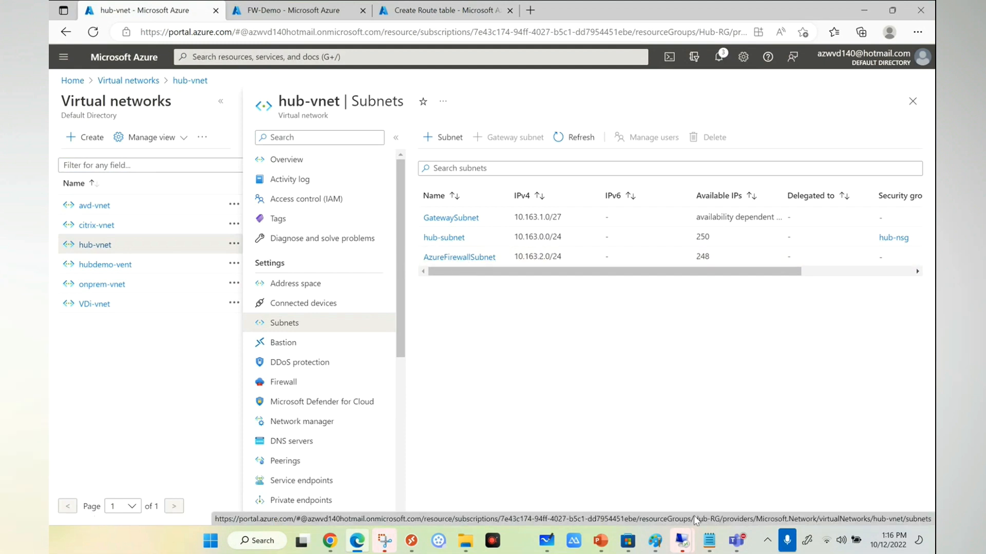
- Switch back to the hub-vm session, stop the route trace and start a continuous ping to 192.168.0.4
{"action": "mouse_move", "coordinate": [690, 544]}
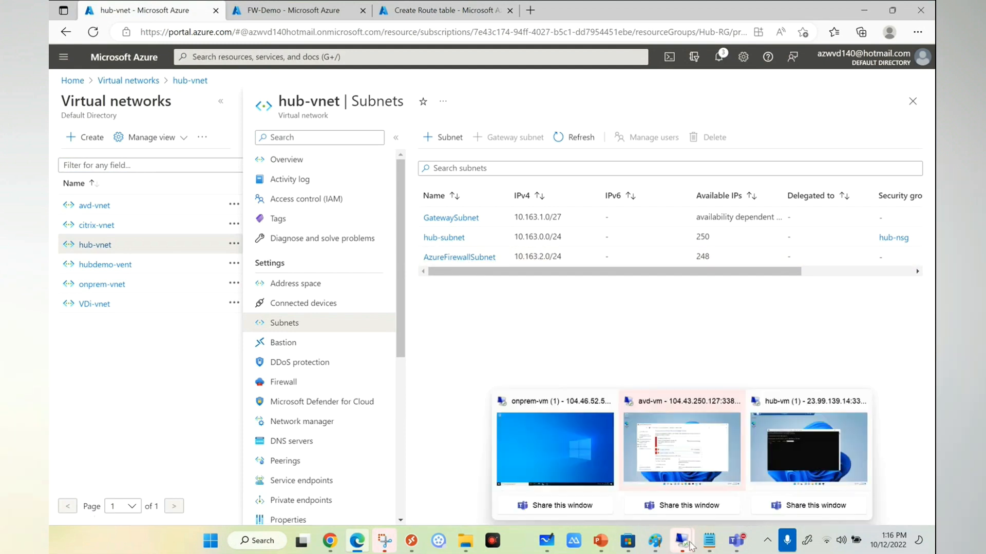
{"action": "left_click", "coordinate": [787, 447]}
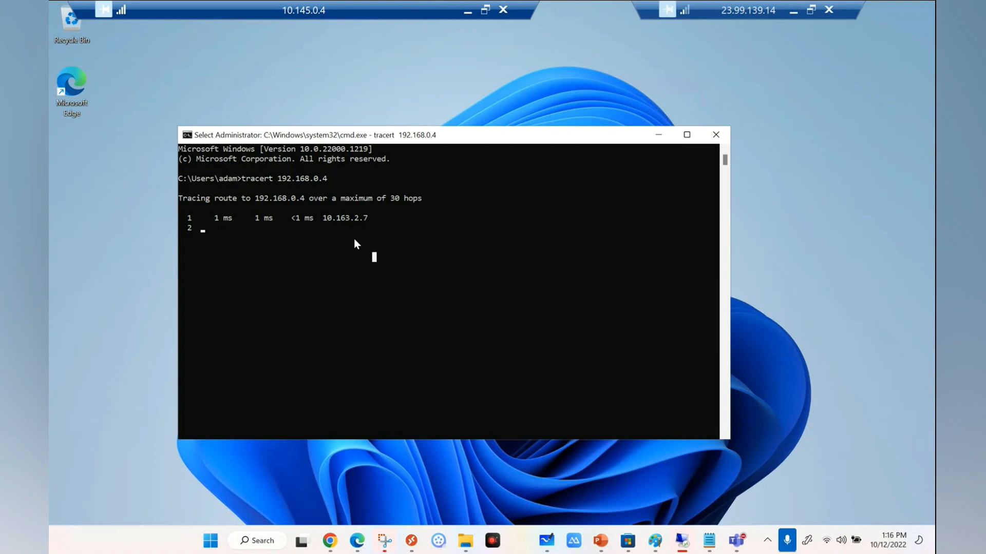
{"action": "key", "text": "ctrl+c"}
{"action": "key", "text": "ctrl+c"}
{"action": "type", "text": "ping 1"}
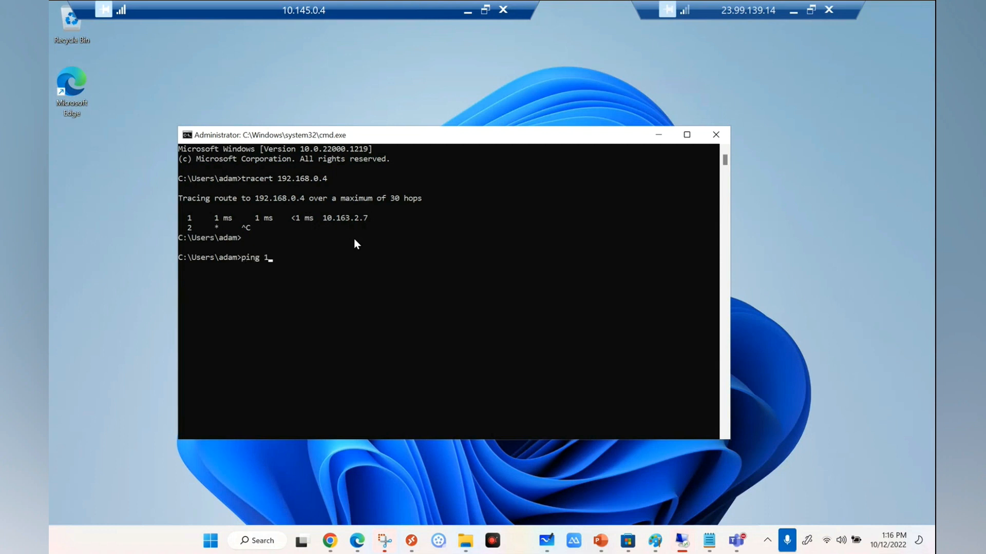
{"action": "type", "text": "92.168.0.4 -t"}
{"action": "key", "text": "Return"}
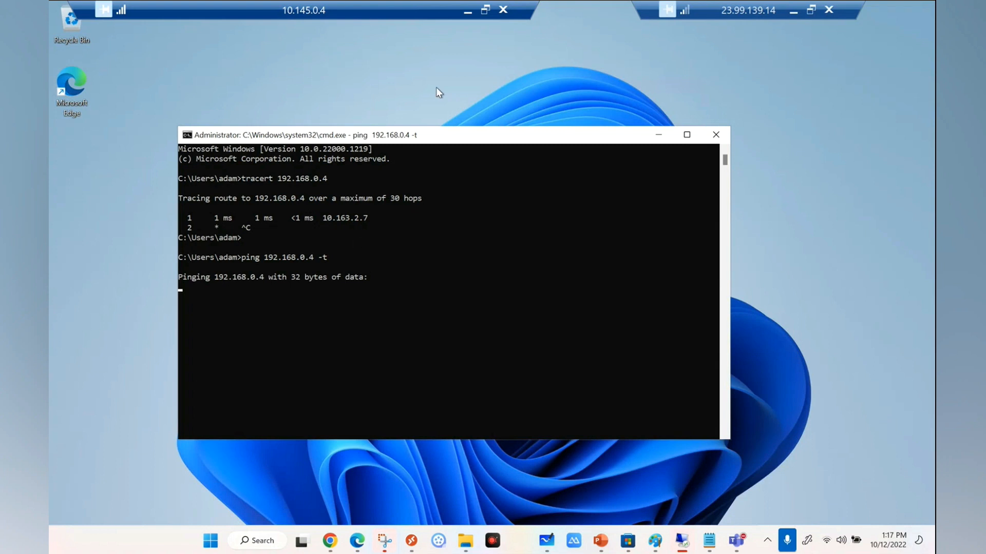
- Return to the Azure portal and open the network rules of FW-Demo's firewall policy demo-pol
{"action": "left_click", "coordinate": [793, 10]}
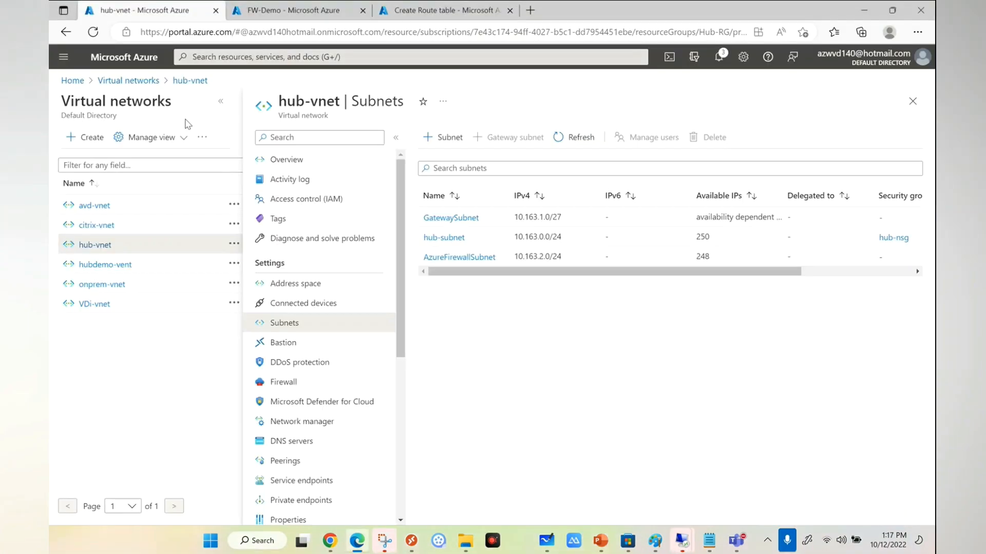
{"action": "left_click", "coordinate": [257, 58]}
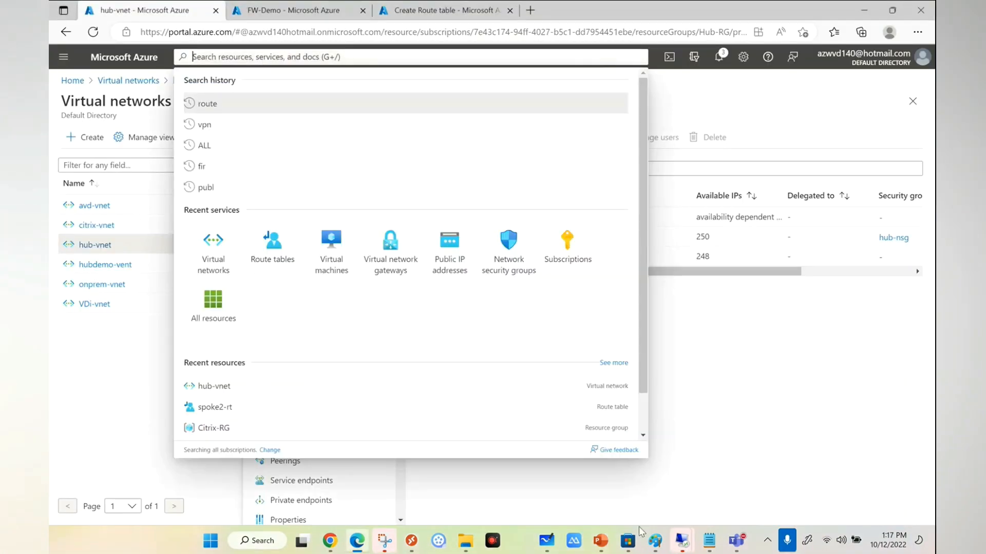
{"action": "left_click", "coordinate": [287, 11]}
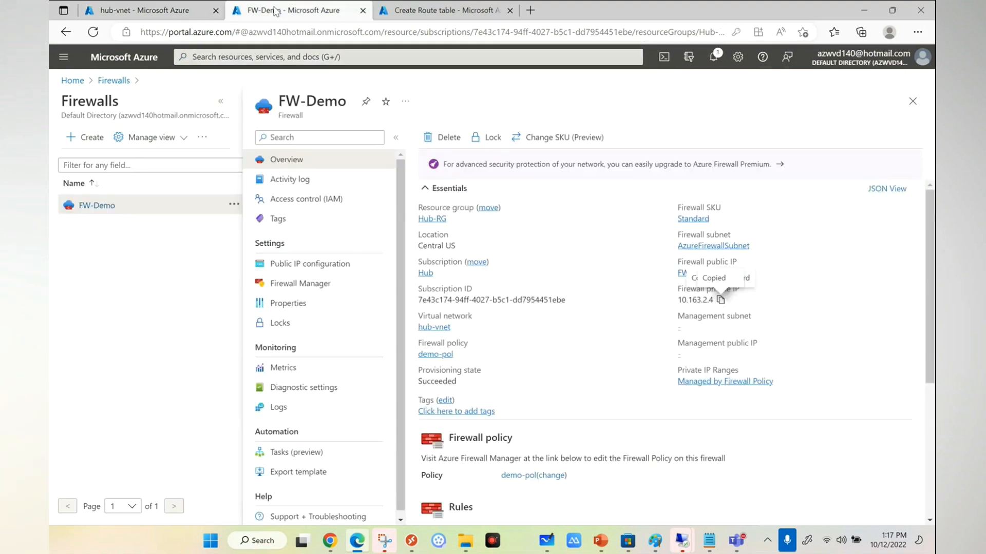
{"action": "left_click", "coordinate": [517, 476]}
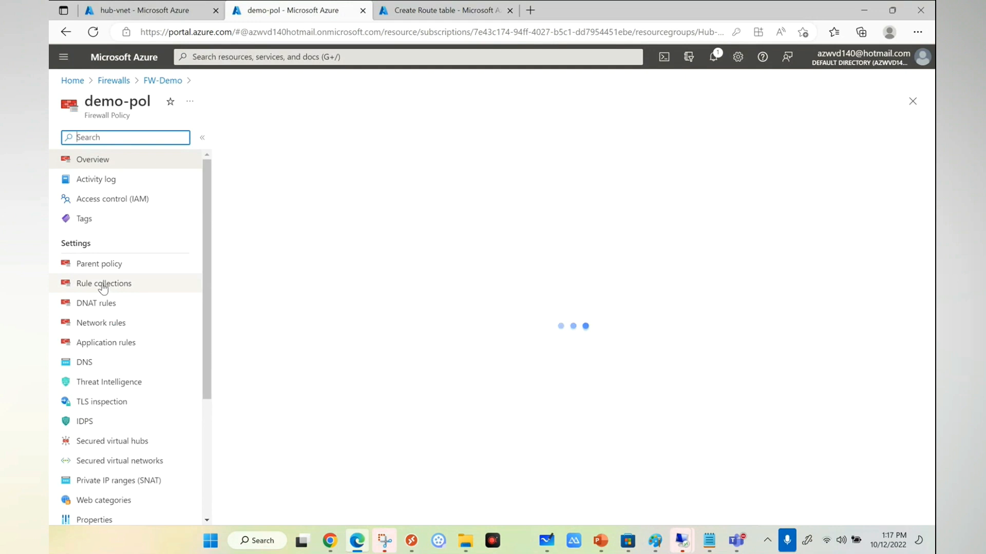
{"action": "left_click", "coordinate": [100, 323]}
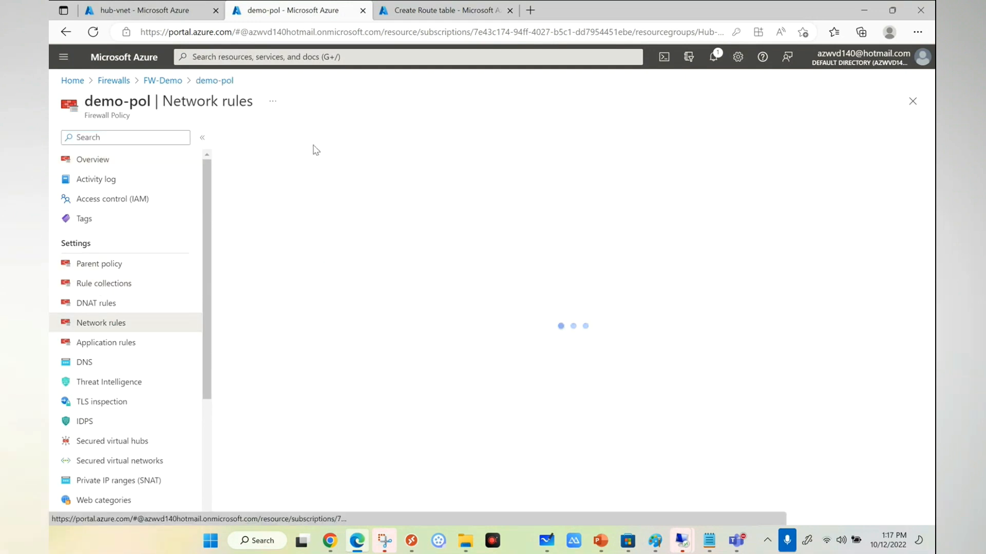
- Start a new network rule collection named allow-onpremfromspoke2 with priority 120
{"action": "left_click", "coordinate": [236, 137]}
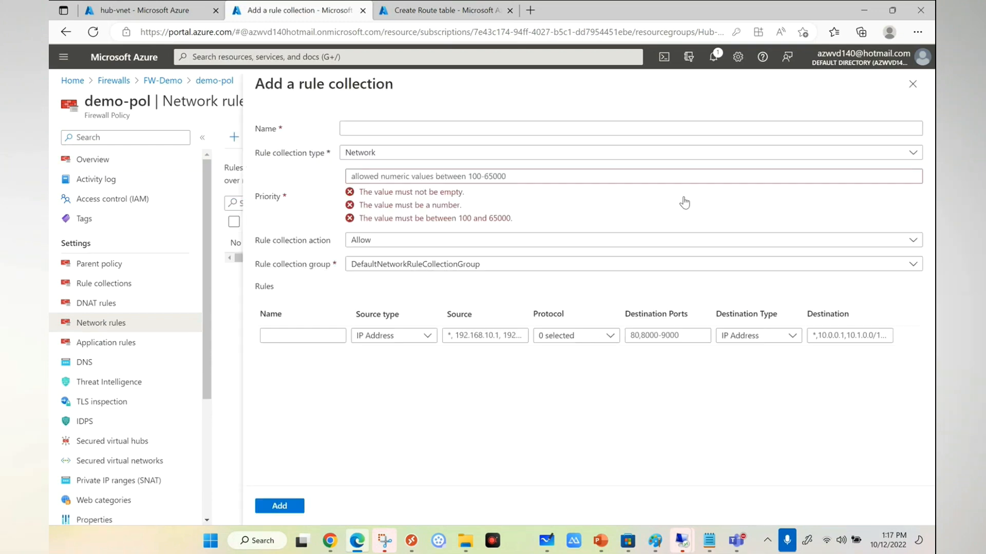
{"action": "type", "text": "allow-onpremfromspoke2"}
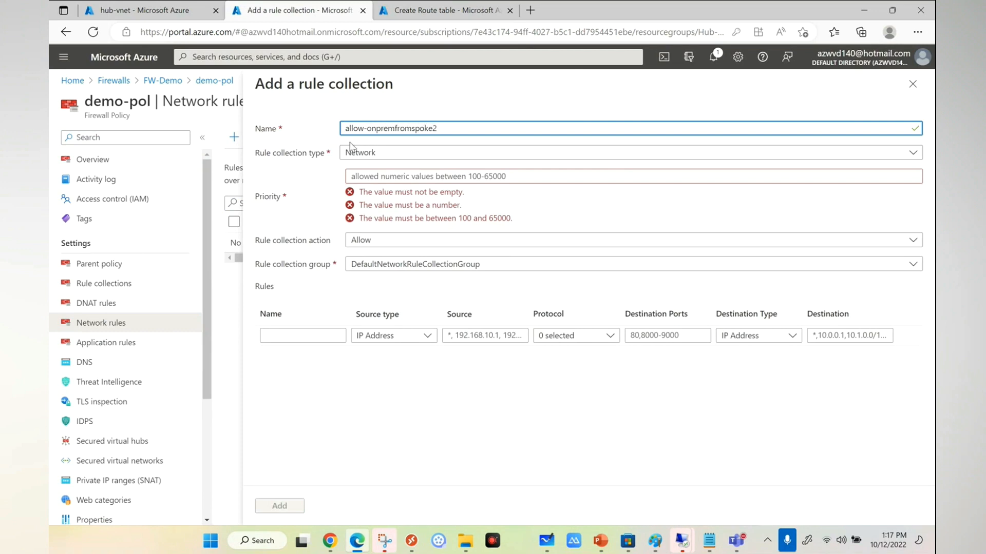
{"action": "left_click", "coordinate": [381, 175]}
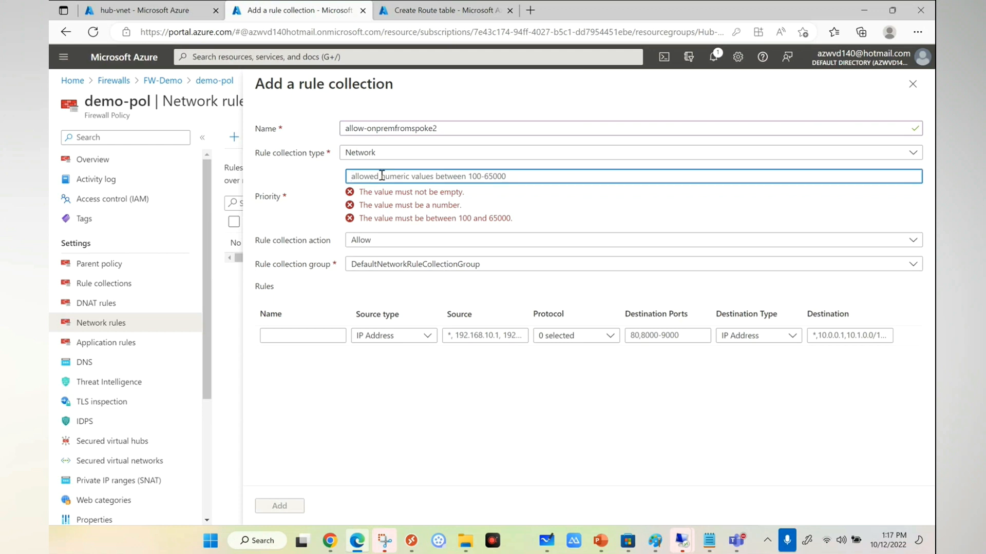
{"action": "type", "text": "120"}
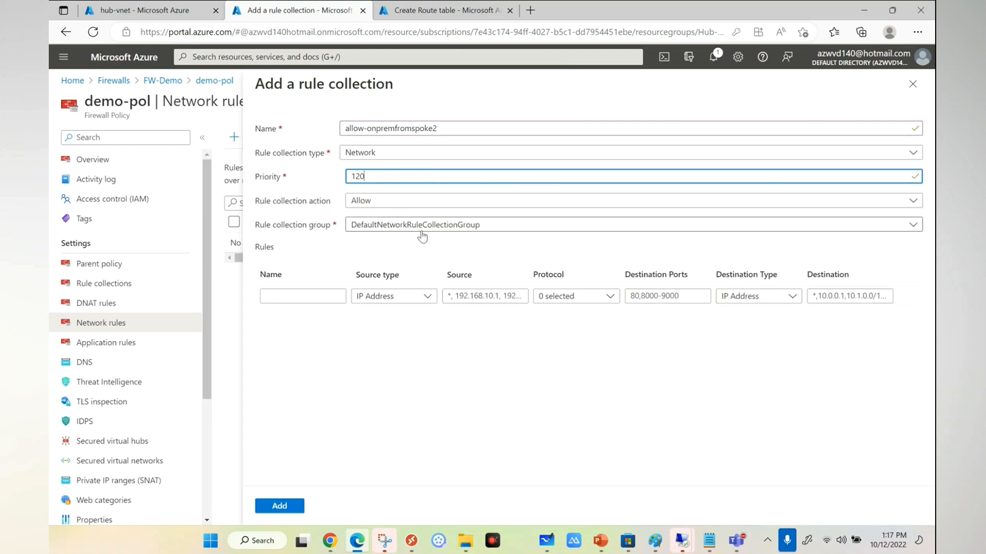
- Define rule test1 with source 10.145.0.0/24, protocol Any and destination ports *
{"action": "left_click", "coordinate": [302, 297]}
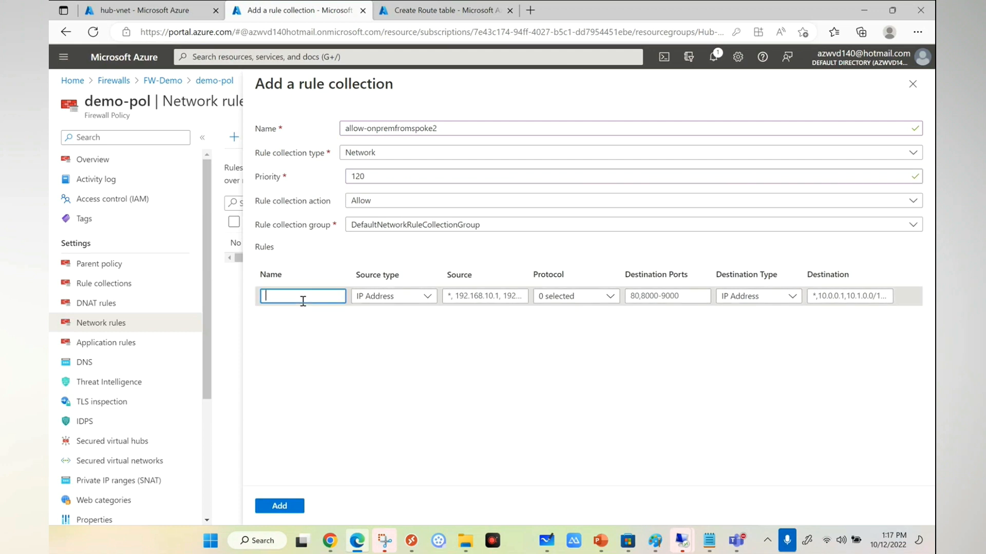
{"action": "type", "text": "test1"}
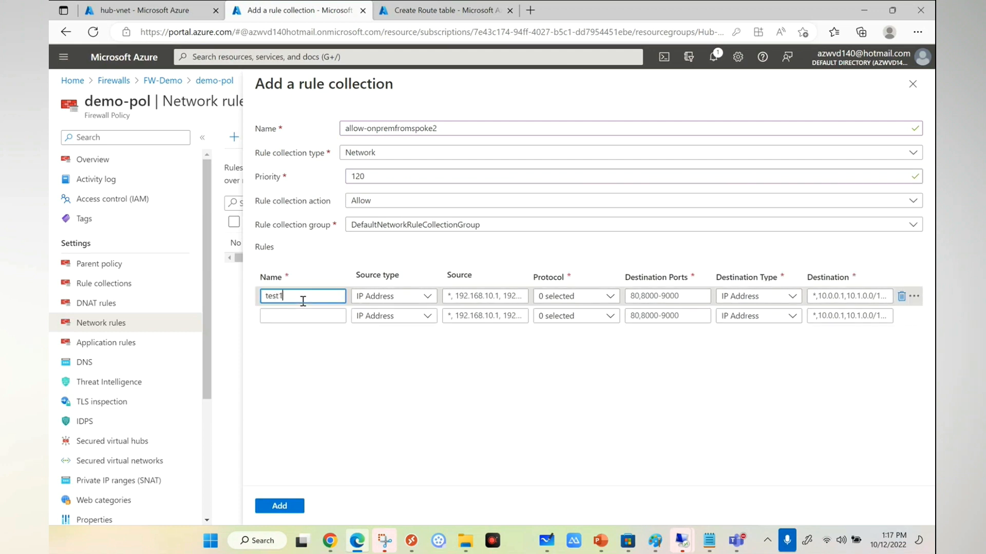
{"action": "left_click", "coordinate": [477, 298]}
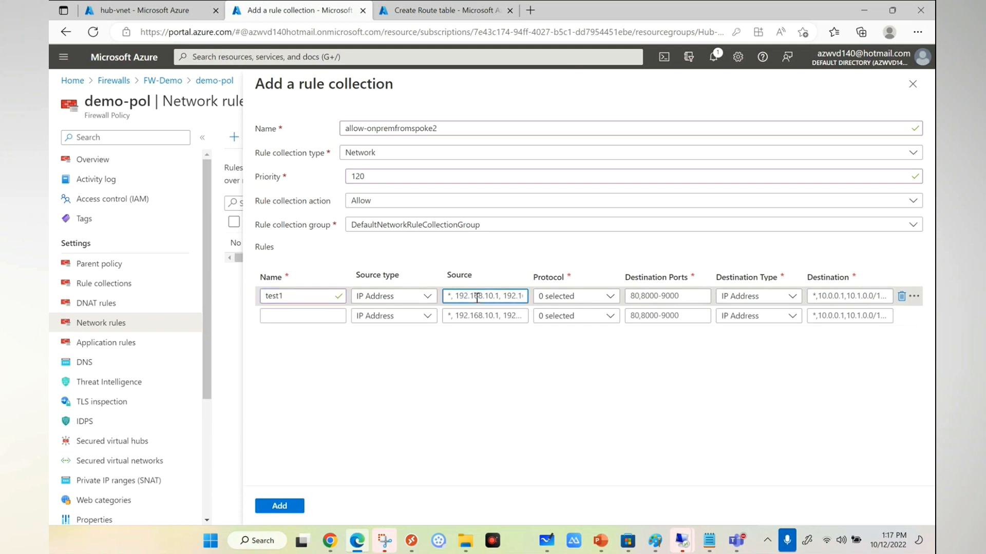
{"action": "type", "text": "10.145.0.0/24"}
{"action": "left_click", "coordinate": [596, 297]}
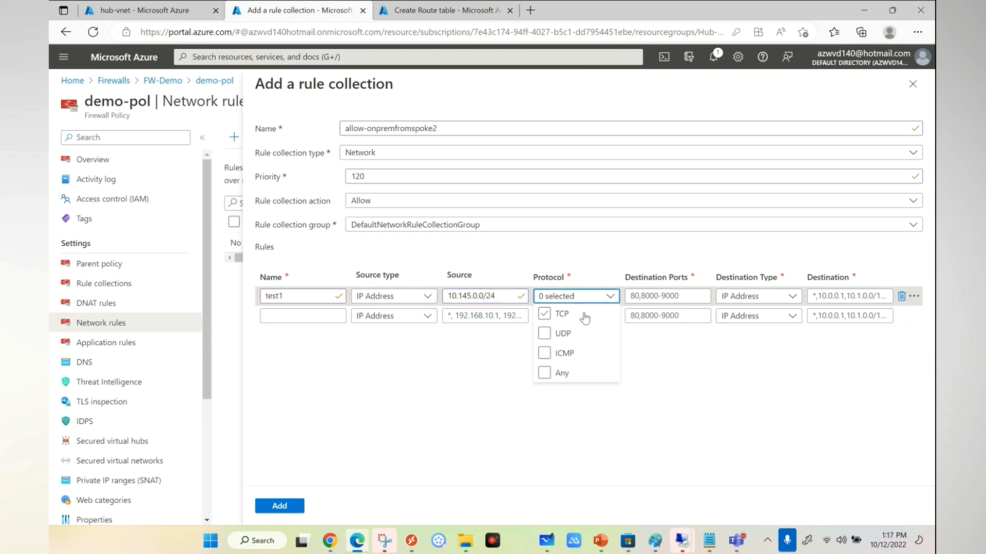
{"action": "left_click", "coordinate": [563, 374]}
{"action": "left_click", "coordinate": [677, 296]}
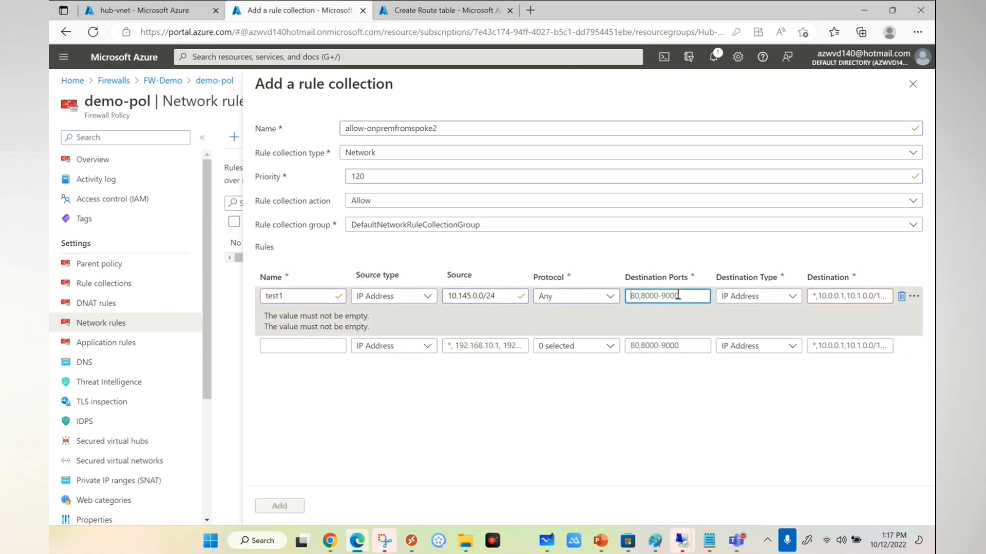
{"action": "type", "text": "*"}
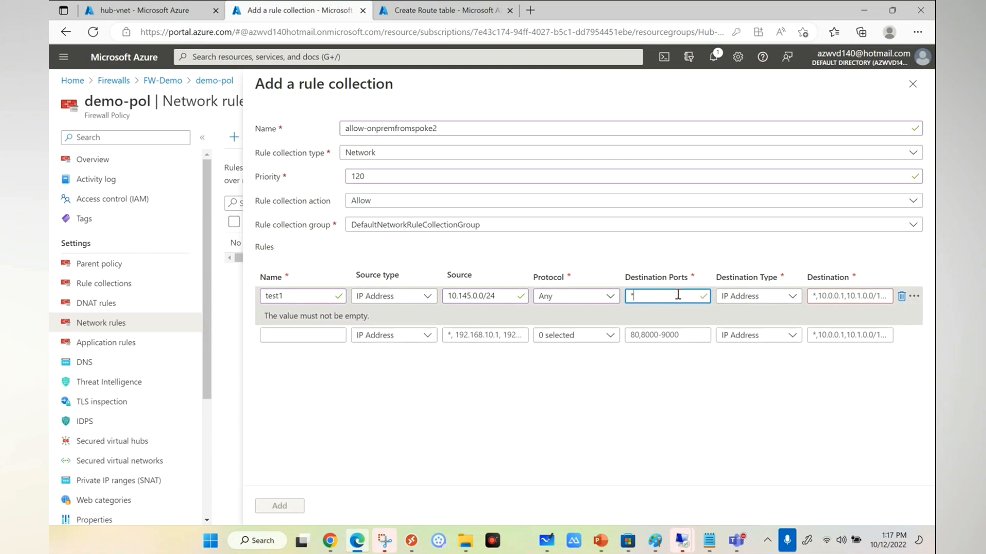
- Set the test1 rule's destination to IP address range 192.168.0.0/24 and add the rule collection to the policy
{"action": "left_click", "coordinate": [755, 296]}
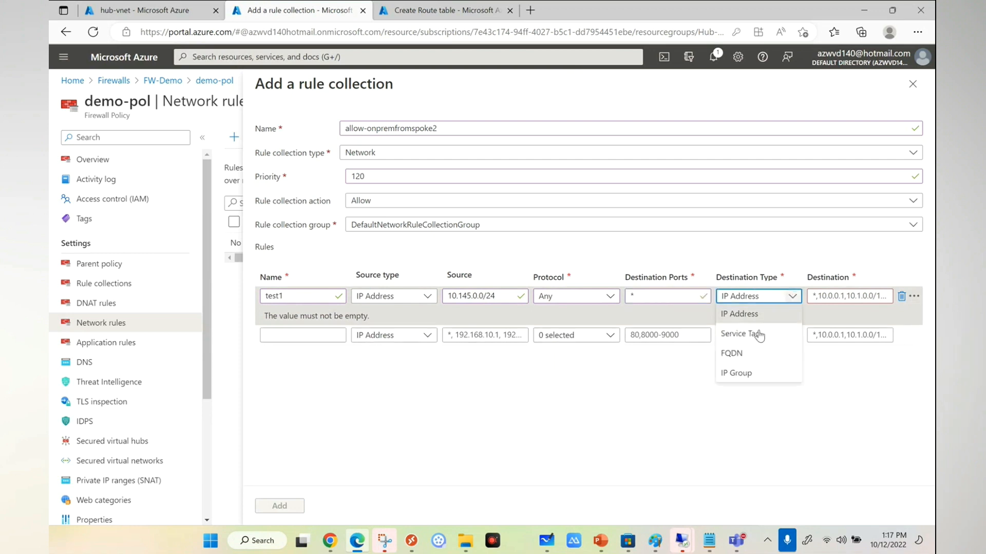
{"action": "left_click", "coordinate": [741, 316]}
{"action": "left_click", "coordinate": [833, 296]}
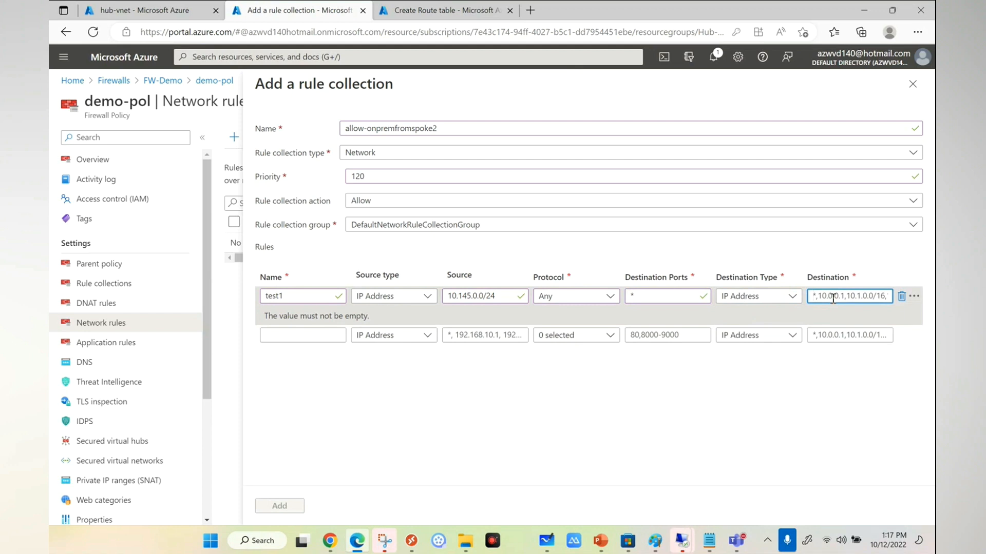
{"action": "type", "text": "192.168."}
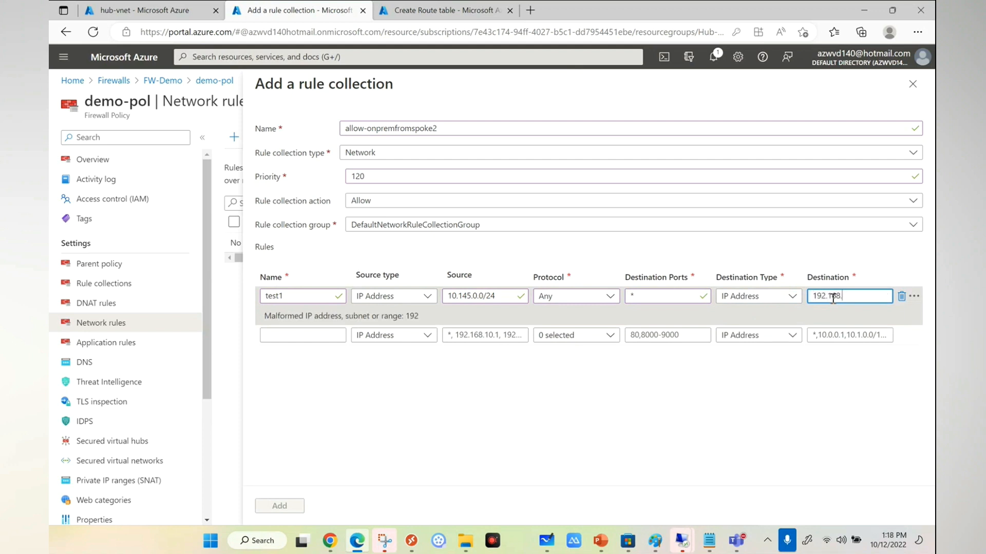
{"action": "type", "text": "0.0/24"}
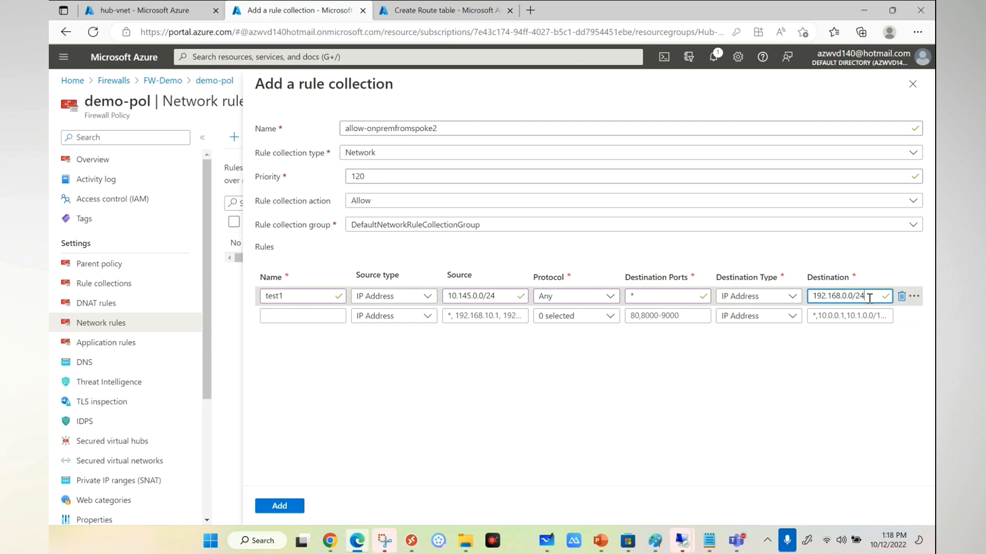
{"action": "left_click", "coordinate": [281, 506]}
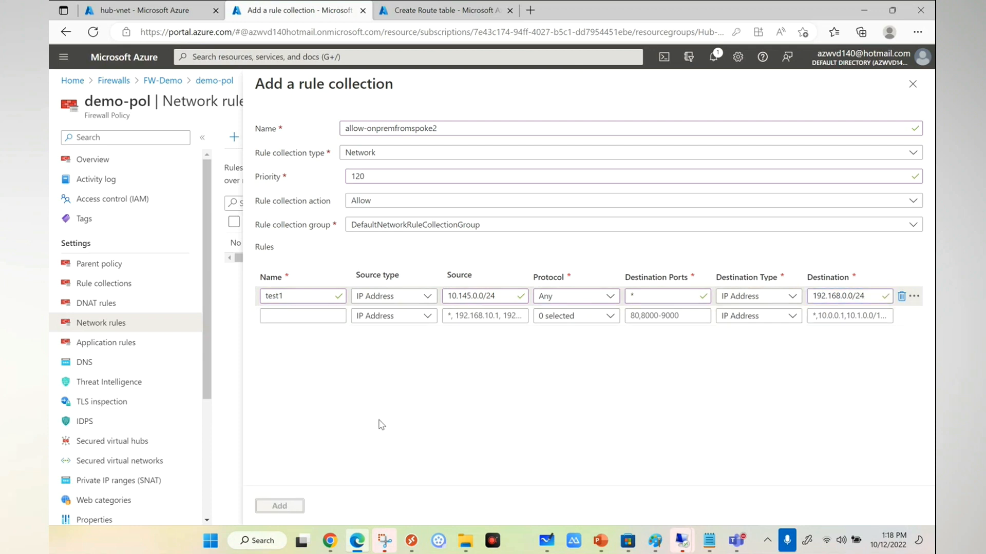
- Switch to Microsoft Whiteboard and draw an arrow from the S2 box to the firewall box F
{"action": "left_click", "coordinate": [546, 541]}
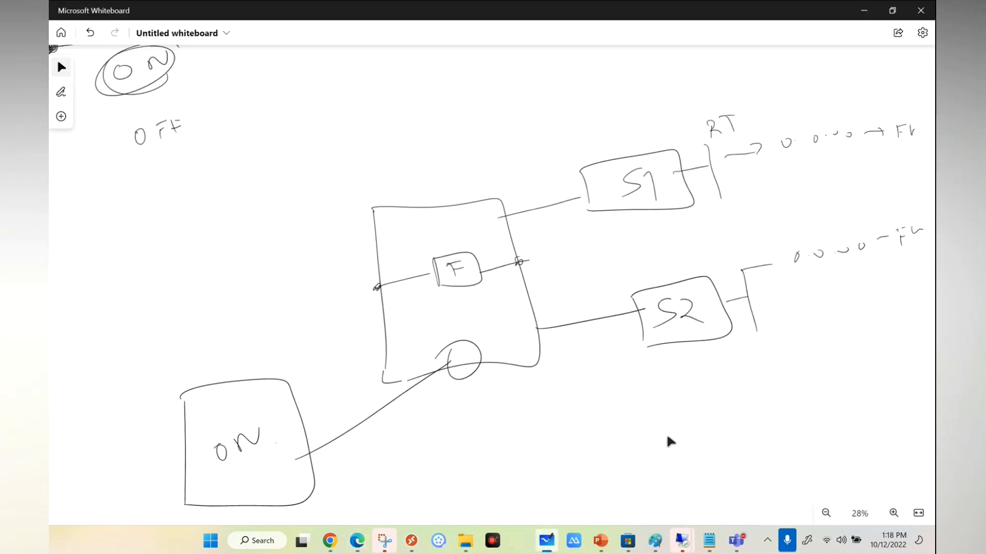
{"action": "mouse_move", "coordinate": [642, 307]}
{"action": "left_mouse_down"}
{"action": "mouse_move", "coordinate": [631, 297]}
{"action": "mouse_move", "coordinate": [543, 295]}
{"action": "mouse_move", "coordinate": [483, 274]}
{"action": "left_mouse_up"}
{"action": "mouse_move", "coordinate": [546, 290]}
{"action": "left_mouse_down"}
{"action": "mouse_move", "coordinate": [553, 304]}
{"action": "mouse_move", "coordinate": [564, 291]}
{"action": "left_mouse_up"}
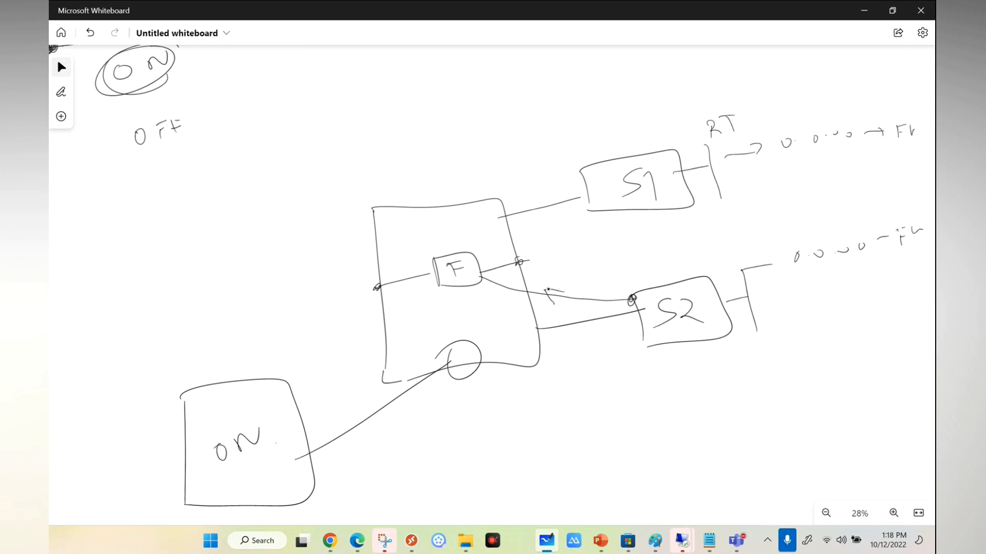
- Mark the corner of F and the lower edge of S2, draw two arrowed curves from F to ON, and retrace the gateway circle
{"action": "mouse_move", "coordinate": [431, 254]}
{"action": "left_mouse_down"}
{"action": "mouse_move", "coordinate": [436, 264]}
{"action": "mouse_move", "coordinate": [434, 255]}
{"action": "left_mouse_up"}
{"action": "left_click_drag", "start_coordinate": [667, 349], "coordinate": [671, 346]}
{"action": "mouse_move", "coordinate": [436, 254]}
{"action": "left_mouse_down"}
{"action": "mouse_move", "coordinate": [314, 306]}
{"action": "mouse_move", "coordinate": [276, 379]}
{"action": "left_mouse_up"}
{"action": "mouse_move", "coordinate": [309, 309]}
{"action": "left_mouse_down"}
{"action": "mouse_move", "coordinate": [301, 325]}
{"action": "mouse_move", "coordinate": [312, 319]}
{"action": "left_mouse_up"}
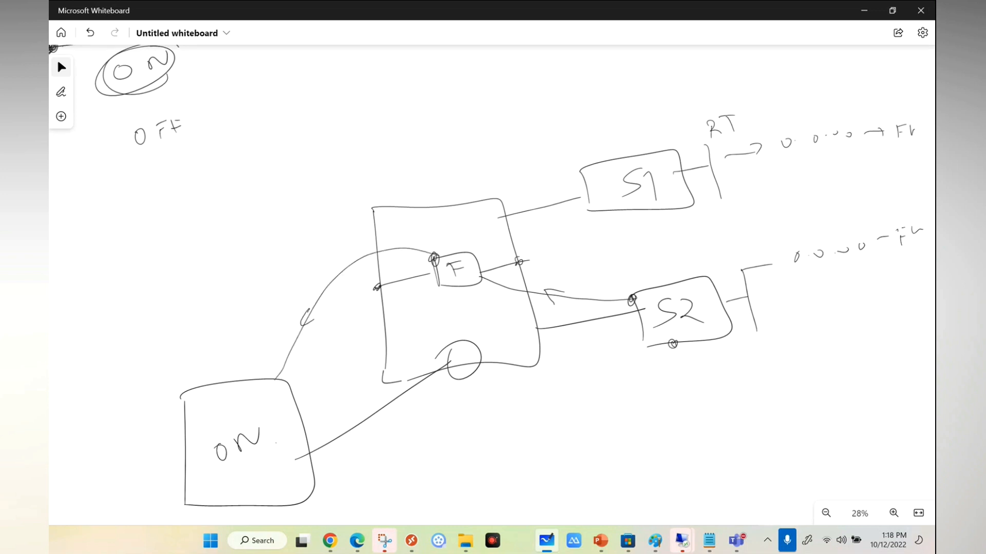
{"action": "mouse_move", "coordinate": [438, 256]}
{"action": "left_mouse_down"}
{"action": "mouse_move", "coordinate": [388, 248]}
{"action": "mouse_move", "coordinate": [284, 376]}
{"action": "left_mouse_up"}
{"action": "left_click_drag", "start_coordinate": [307, 326], "coordinate": [317, 332]}
{"action": "left_click_drag", "start_coordinate": [446, 343], "coordinate": [475, 373]}
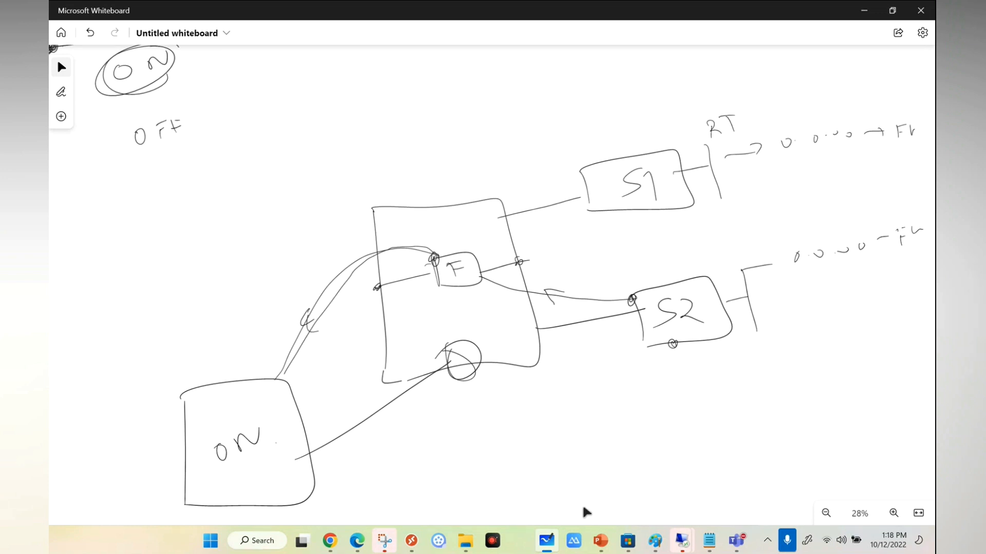
- Switch to the hub-vm session, check the running ping to 192.168.0.4 and minimise the session
{"action": "mouse_move", "coordinate": [676, 543]}
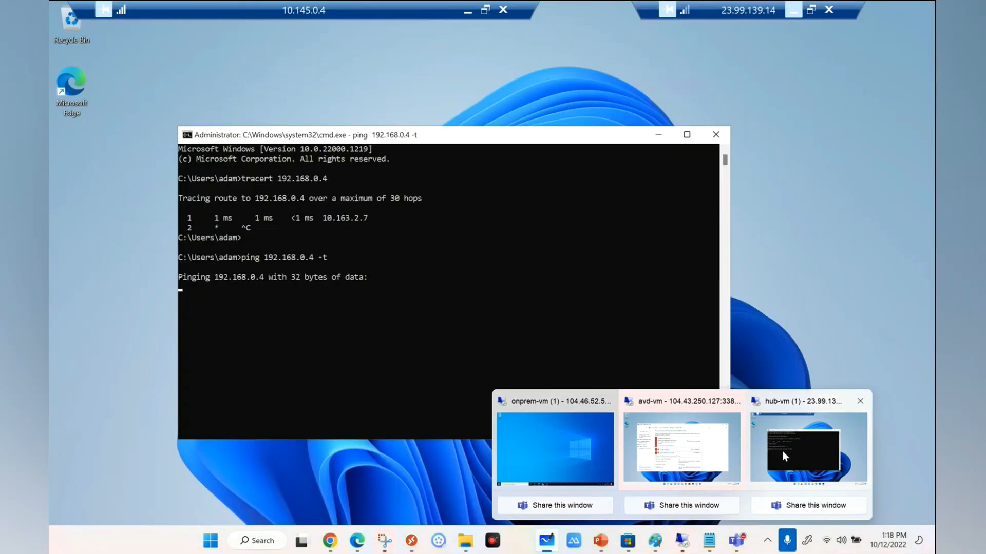
{"action": "left_click", "coordinate": [782, 451]}
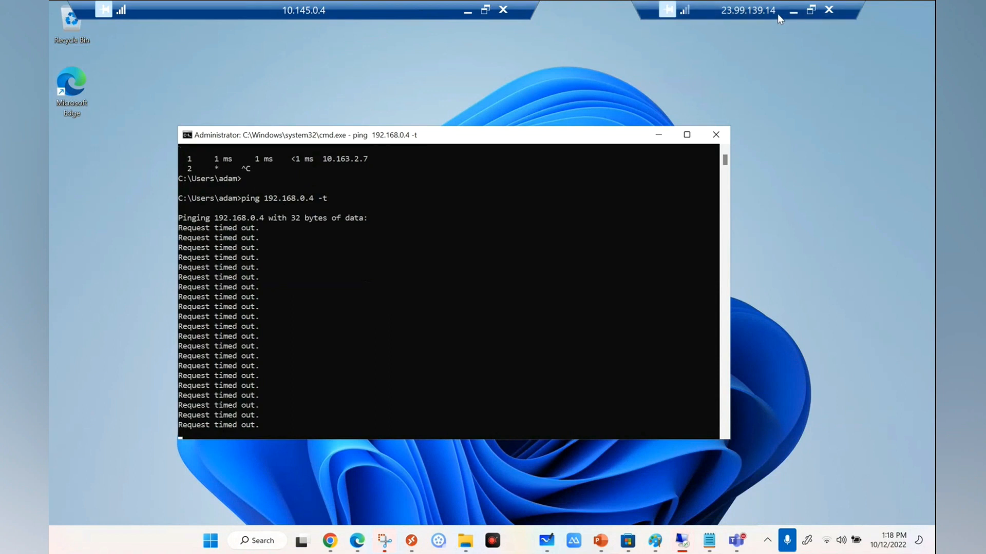
{"action": "left_click", "coordinate": [793, 10]}
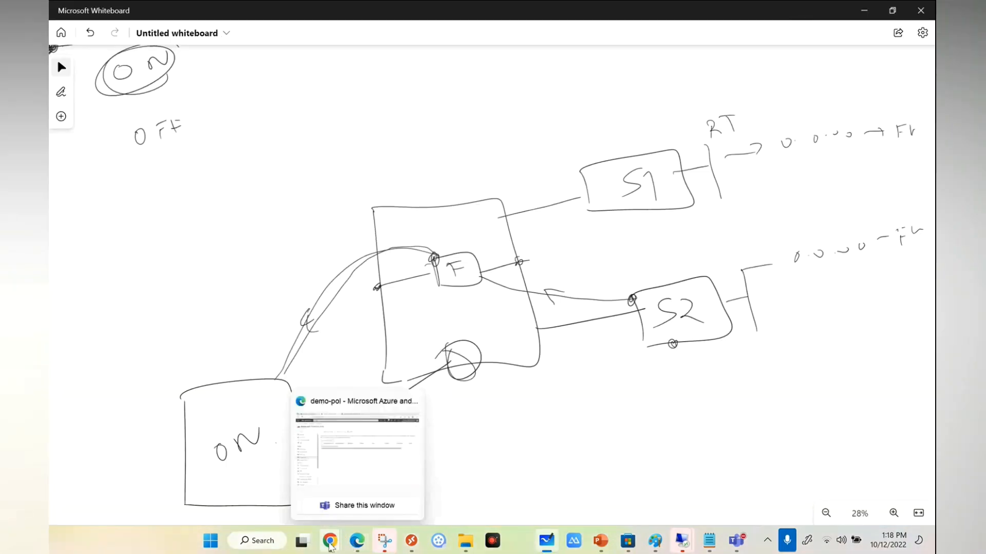
- Switch to the Azure portal, check the rule collection's progress in the notifications, and create the Spoke1-rt route table in Hub-RG
{"action": "left_click", "coordinate": [356, 543]}
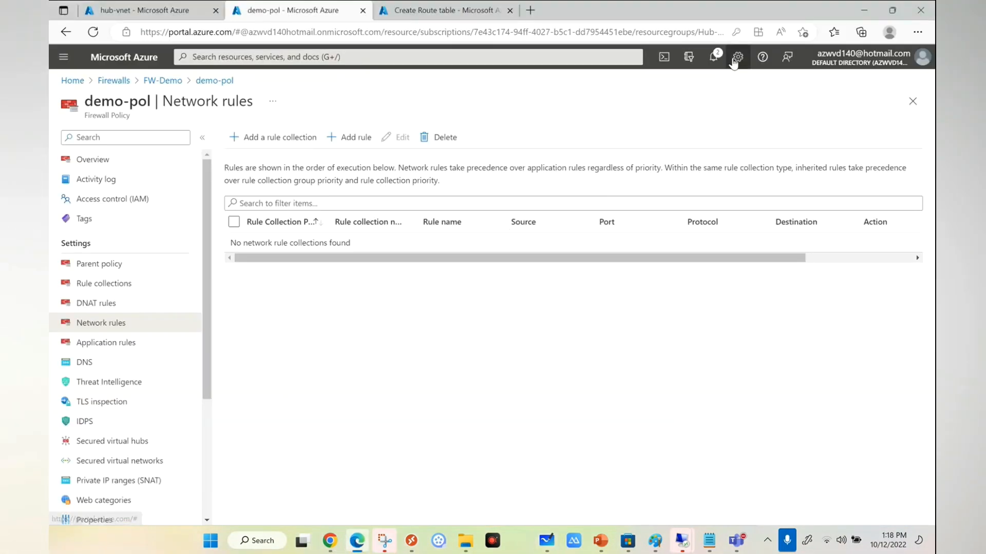
{"action": "left_click", "coordinate": [713, 58]}
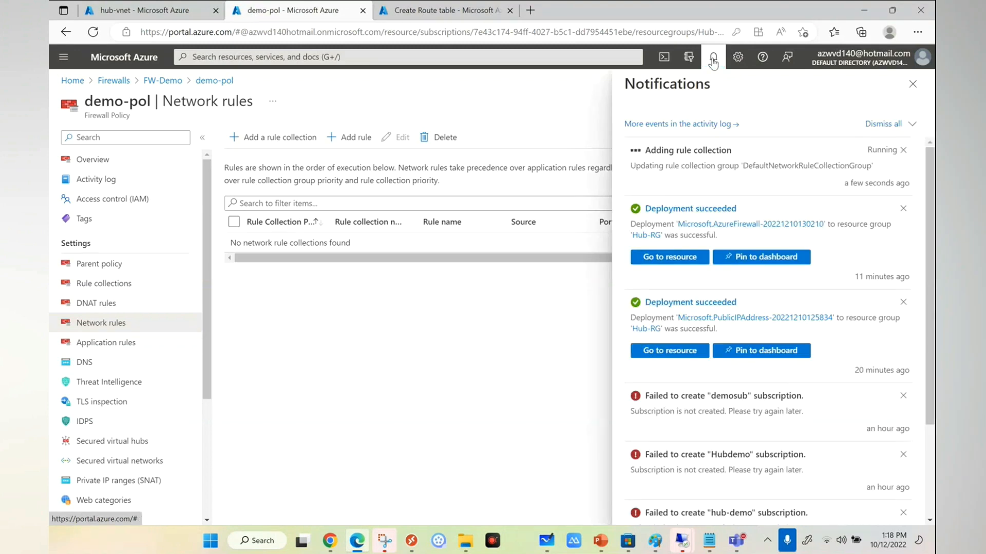
{"action": "left_click", "coordinate": [444, 10]}
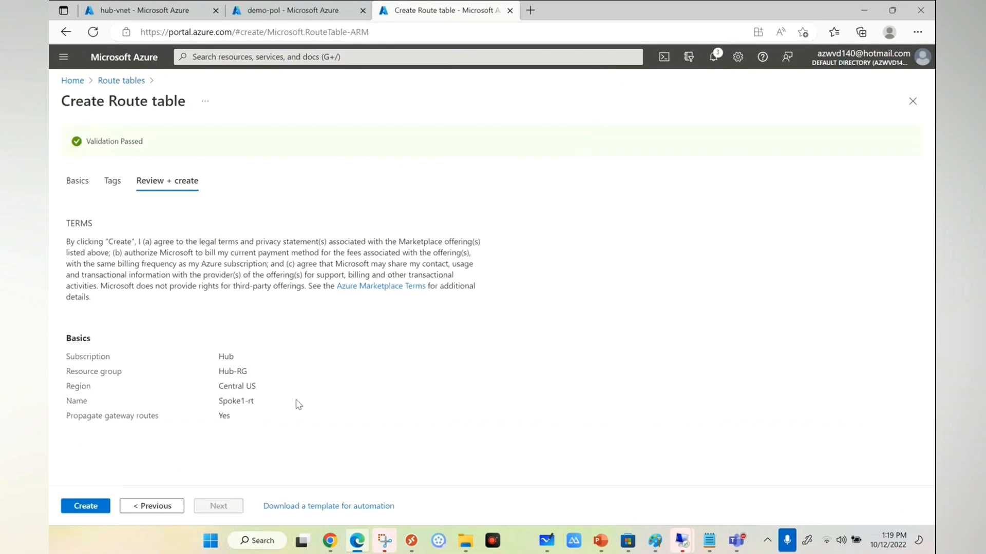
{"action": "left_click", "coordinate": [89, 512]}
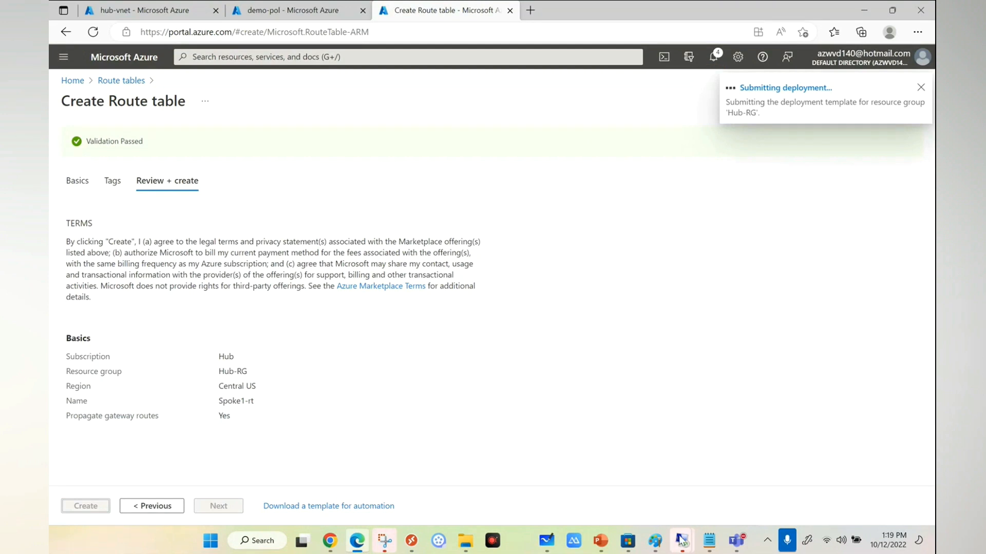
- Stop the running ping in the 23.99.139.14 remote session, trace the route to 192.168.0.4 and minimise the session
{"action": "mouse_move", "coordinate": [681, 540]}
{"action": "left_click", "coordinate": [804, 452]}
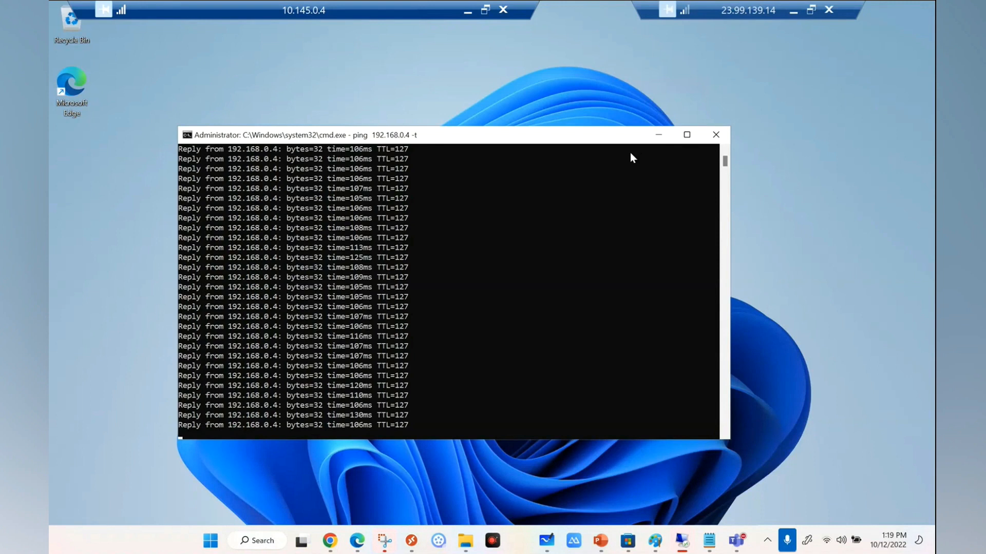
{"action": "left_click", "coordinate": [393, 370]}
{"action": "right_click", "coordinate": [394, 370]}
{"action": "key", "text": "ctrl+c"}
{"action": "key", "text": "Return"}
{"action": "key", "text": "Return"}
{"action": "key", "text": "Return"}
{"action": "key", "text": "Up"}
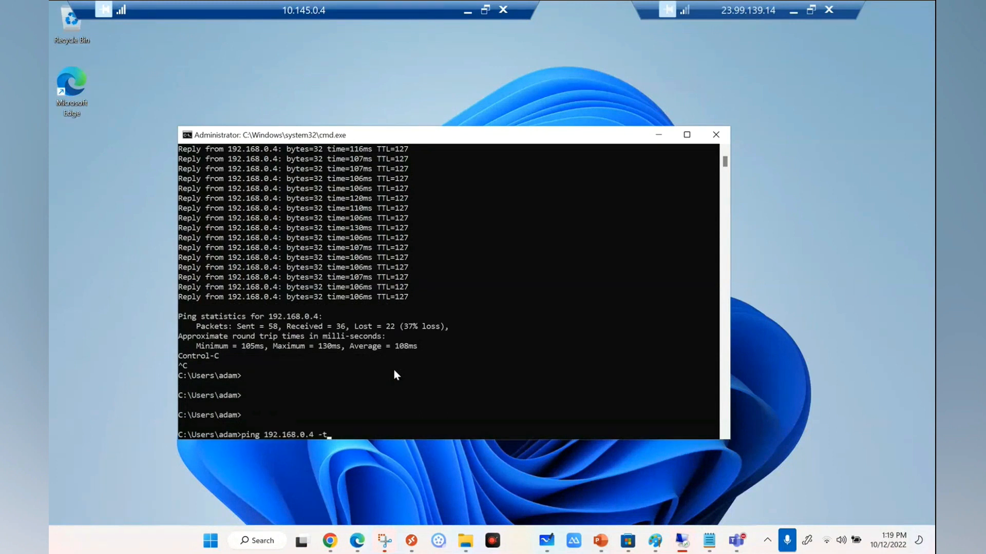
{"action": "key", "text": "Up"}
{"action": "key", "text": "Return"}
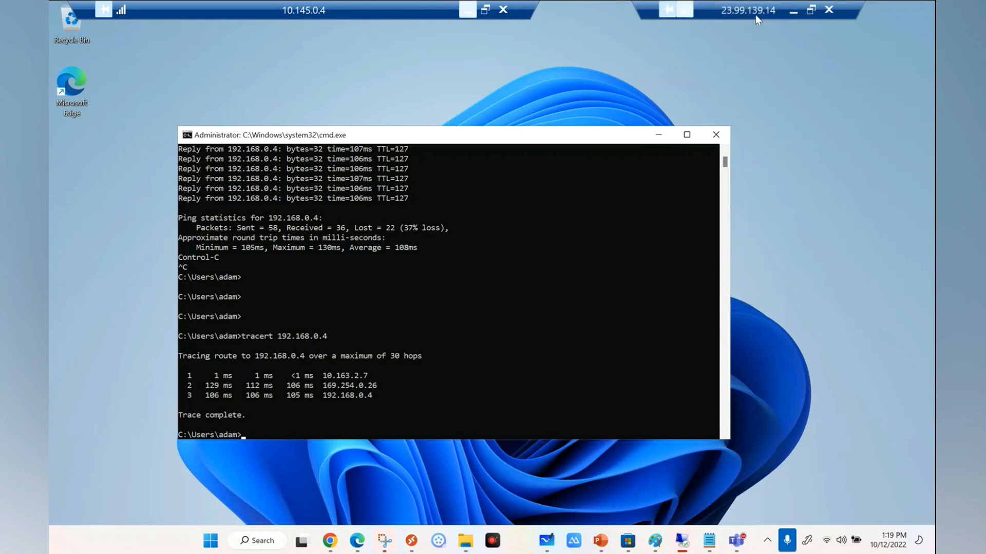
{"action": "left_click", "coordinate": [792, 10]}
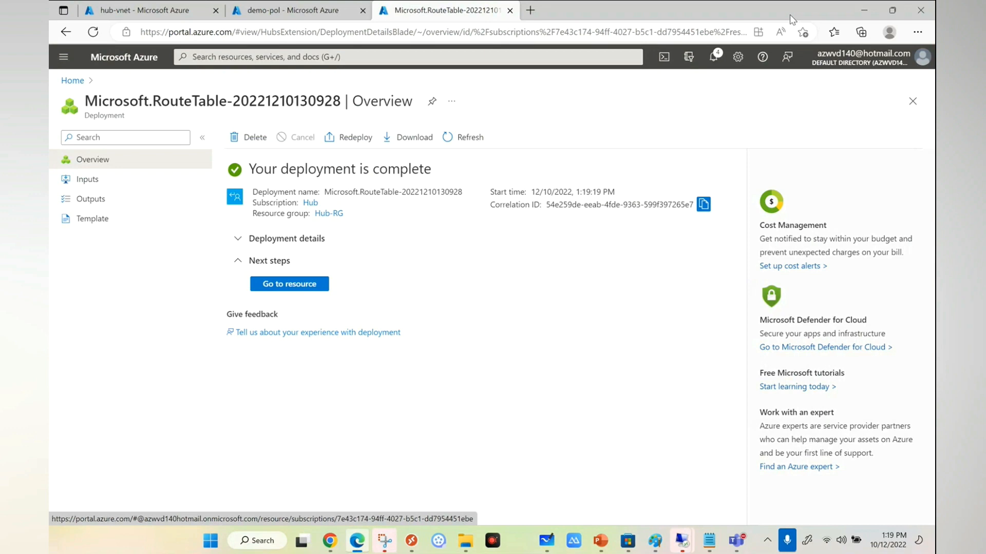
- Switch to Microsoft Teams, save the meeting options and return to Microsoft Whiteboard
{"action": "left_click", "coordinate": [736, 540]}
{"action": "left_click", "coordinate": [879, 510]}
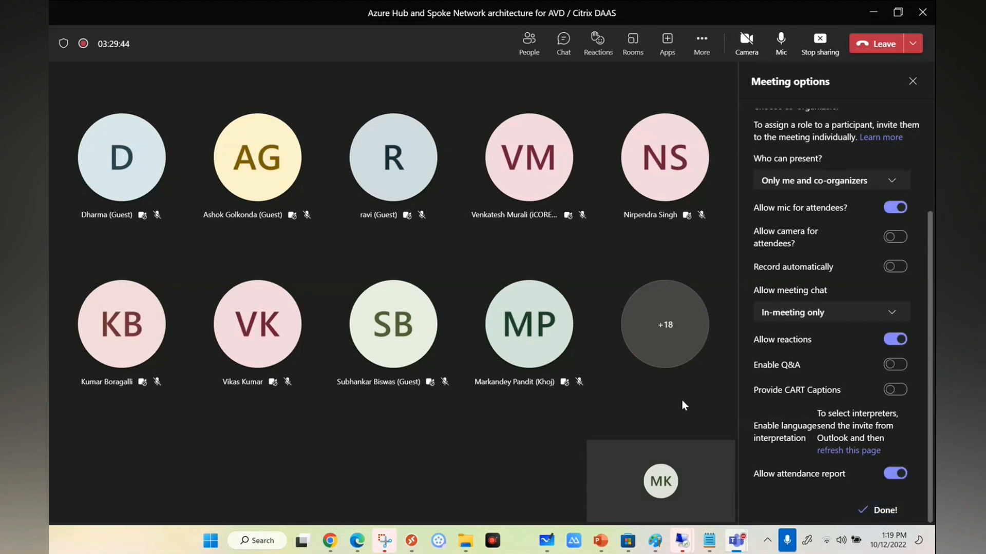
{"action": "key", "text": "alt+Tab"}
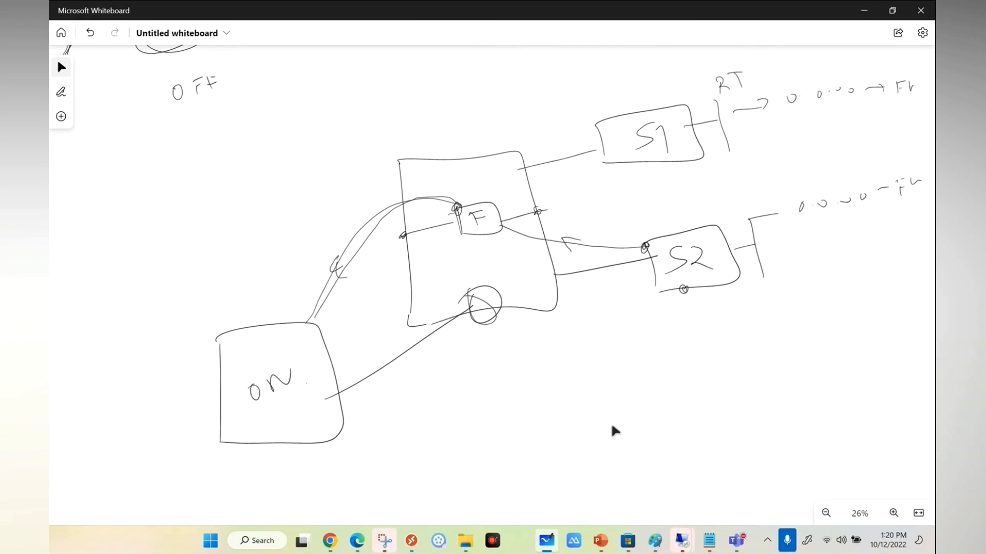
- Draw a circle labelled Pub with a small shape linked below it, and connect it to S1 with overlapping arrowed curves
{"action": "mouse_move", "coordinate": [123, 163]}
{"action": "left_mouse_down"}
{"action": "mouse_move", "coordinate": [203, 157]}
{"action": "mouse_move", "coordinate": [132, 145]}
{"action": "mouse_move", "coordinate": [150, 156]}
{"action": "mouse_move", "coordinate": [183, 139]}
{"action": "left_mouse_up"}
{"action": "mouse_move", "coordinate": [144, 185]}
{"action": "left_mouse_down"}
{"action": "mouse_move", "coordinate": [155, 225]}
{"action": "mouse_move", "coordinate": [143, 253]}
{"action": "mouse_move", "coordinate": [174, 230]}
{"action": "left_mouse_up"}
{"action": "left_click_drag", "start_coordinate": [157, 241], "coordinate": [165, 251]}
{"action": "mouse_move", "coordinate": [175, 136]}
{"action": "left_mouse_down"}
{"action": "mouse_move", "coordinate": [425, 65]}
{"action": "mouse_move", "coordinate": [655, 123]}
{"action": "left_mouse_up"}
{"action": "left_click_drag", "start_coordinate": [651, 98], "coordinate": [653, 125]}
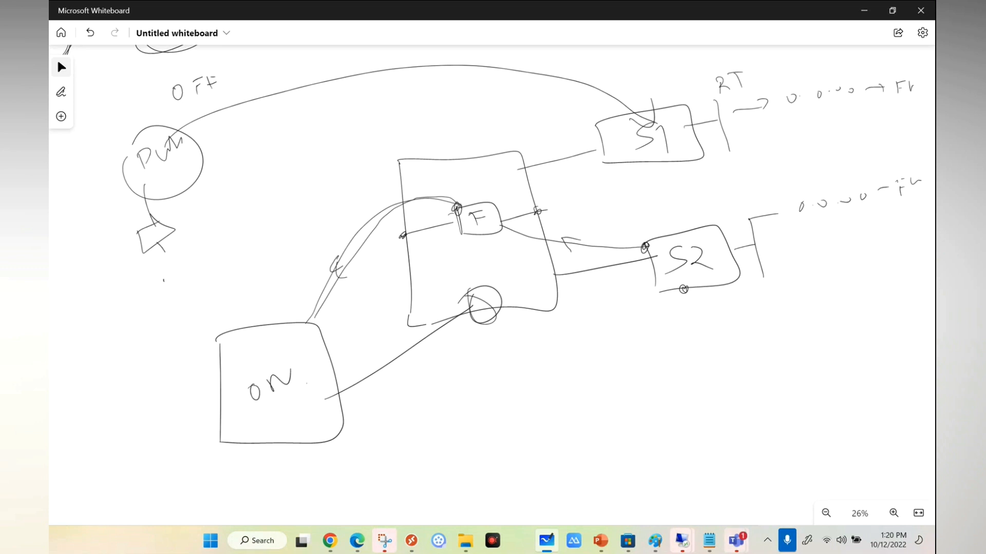
{"action": "mouse_move", "coordinate": [196, 122]}
{"action": "left_mouse_down"}
{"action": "mouse_move", "coordinate": [539, 73]}
{"action": "mouse_move", "coordinate": [651, 124]}
{"action": "mouse_move", "coordinate": [651, 100]}
{"action": "mouse_move", "coordinate": [630, 119]}
{"action": "left_mouse_up"}
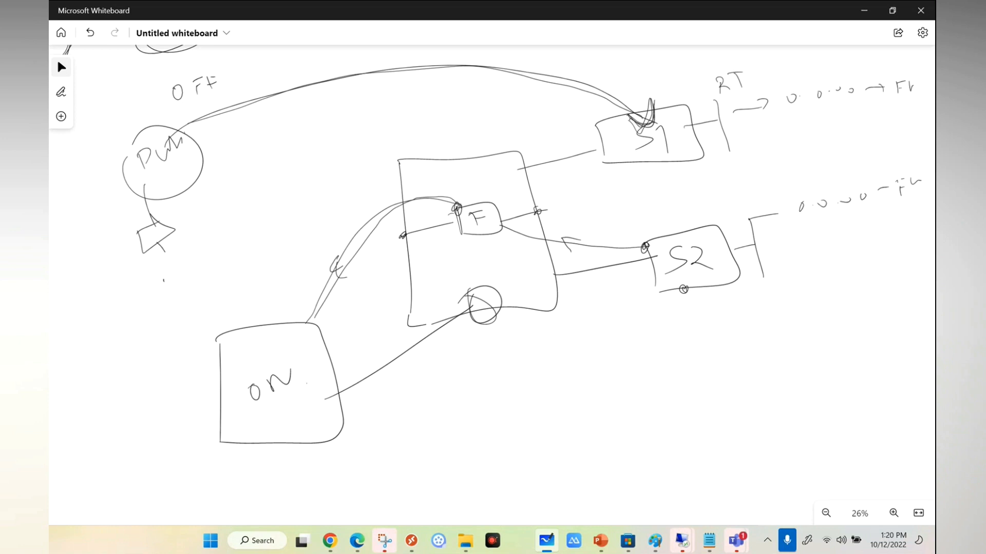
{"action": "mouse_move", "coordinate": [634, 113]}
{"action": "left_mouse_down"}
{"action": "mouse_move", "coordinate": [562, 86]}
{"action": "mouse_move", "coordinate": [260, 98]}
{"action": "mouse_move", "coordinate": [209, 121]}
{"action": "left_mouse_up"}
- Draw a crossed-out arrow from S1 to F, and mark the lower corner of F, the lower edge of S2 and its route table
{"action": "mouse_move", "coordinate": [639, 122]}
{"action": "left_mouse_down"}
{"action": "mouse_move", "coordinate": [554, 106]}
{"action": "mouse_move", "coordinate": [476, 161]}
{"action": "mouse_move", "coordinate": [478, 200]}
{"action": "left_mouse_up"}
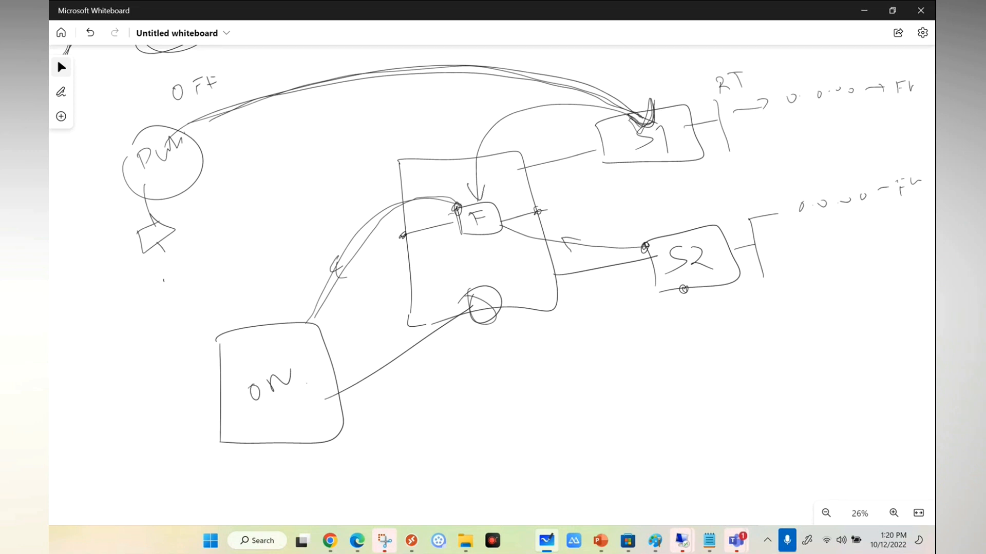
{"action": "mouse_move", "coordinate": [498, 114]}
{"action": "left_mouse_down"}
{"action": "mouse_move", "coordinate": [495, 134]}
{"action": "mouse_move", "coordinate": [509, 129]}
{"action": "left_mouse_up"}
{"action": "mouse_move", "coordinate": [495, 115]}
{"action": "left_mouse_down"}
{"action": "mouse_move", "coordinate": [496, 128]}
{"action": "mouse_move", "coordinate": [502, 122]}
{"action": "mouse_move", "coordinate": [493, 121]}
{"action": "left_mouse_up"}
{"action": "left_click_drag", "start_coordinate": [491, 121], "coordinate": [505, 128]}
{"action": "left_click_drag", "start_coordinate": [450, 231], "coordinate": [458, 229]}
{"action": "left_click_drag", "start_coordinate": [684, 289], "coordinate": [684, 290]}
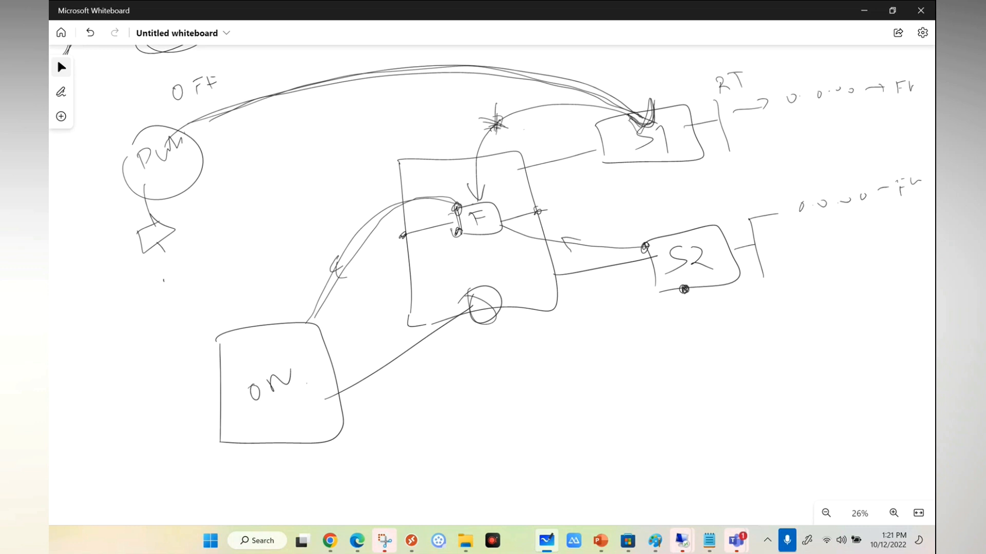
{"action": "left_click_drag", "start_coordinate": [769, 208], "coordinate": [774, 221]}
- Switch to the Azure portal and start a Spoke1-rt route named default with the IP address destination 0.0.0.0/0
{"action": "left_click", "coordinate": [356, 541]}
{"action": "left_click", "coordinate": [296, 287]}
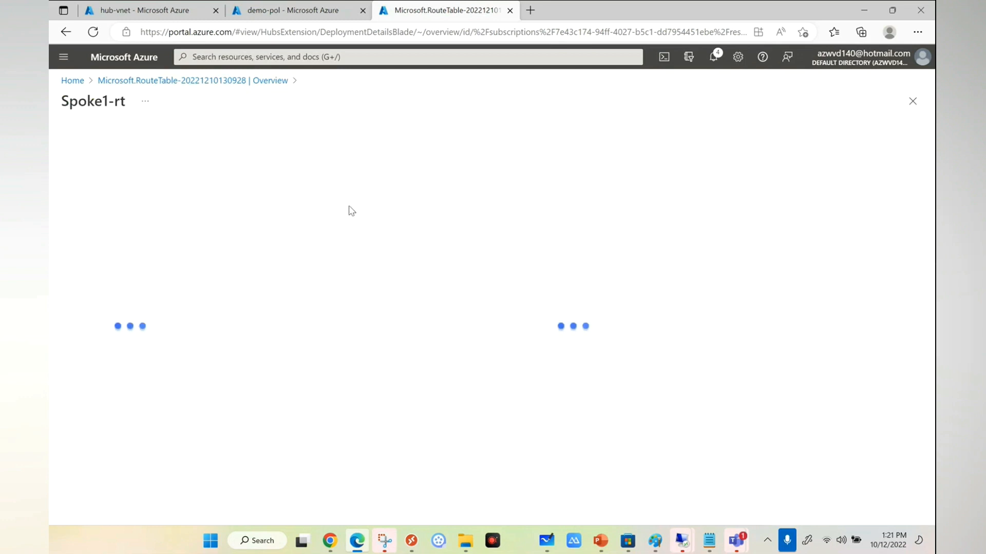
{"action": "left_click", "coordinate": [93, 304]}
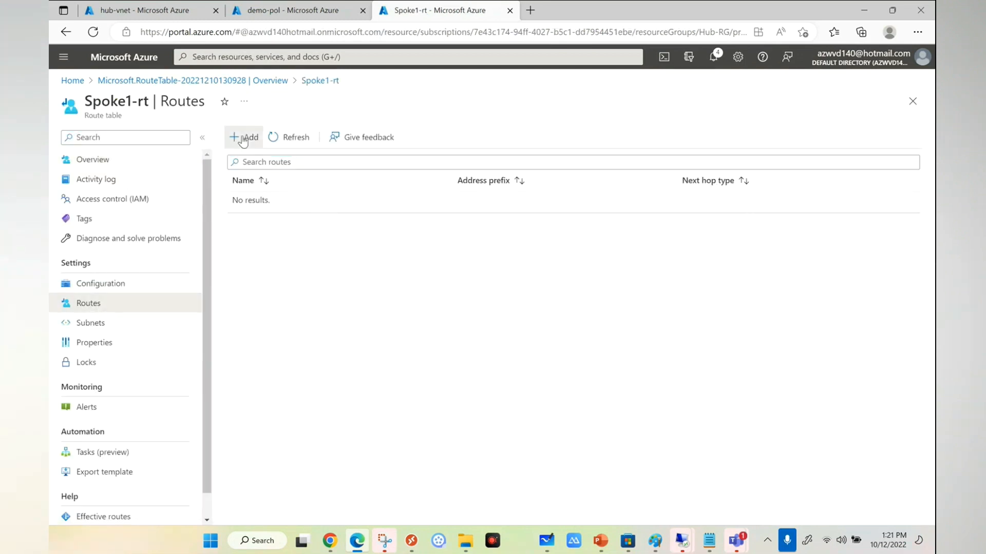
{"action": "left_click", "coordinate": [242, 137]}
{"action": "type", "text": "default"}
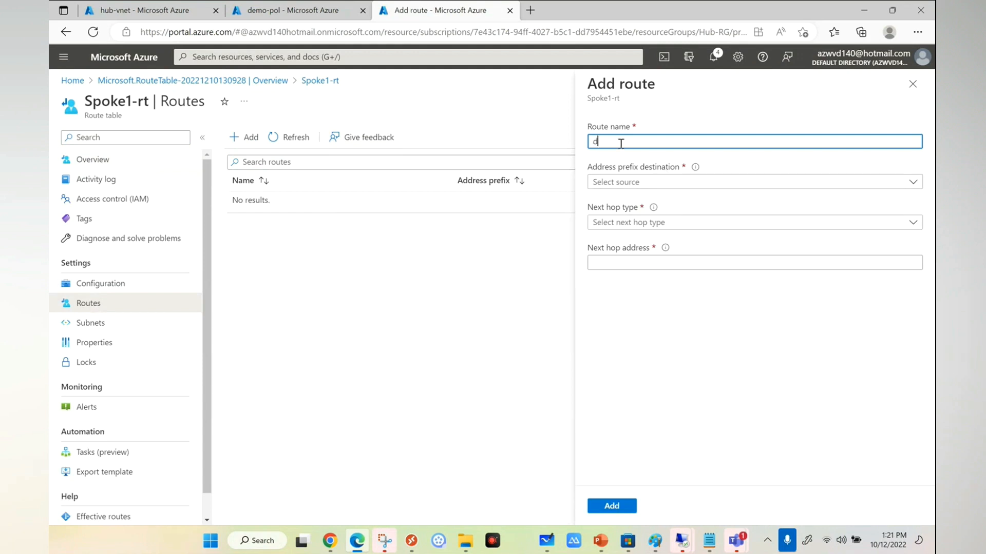
{"action": "left_click", "coordinate": [631, 186]}
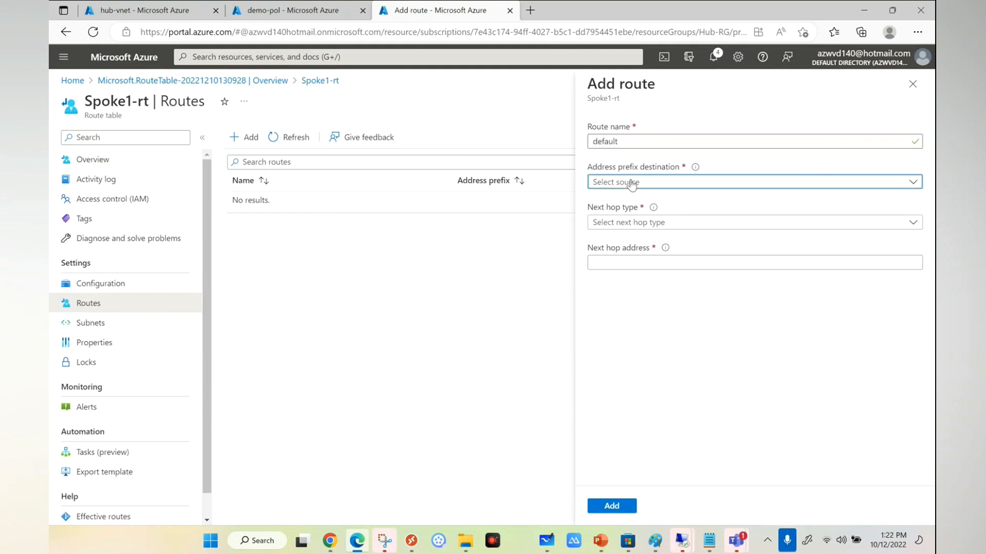
{"action": "left_click", "coordinate": [630, 203]}
{"action": "left_click", "coordinate": [624, 226]}
{"action": "type", "text": "0.0.0.0/0"}
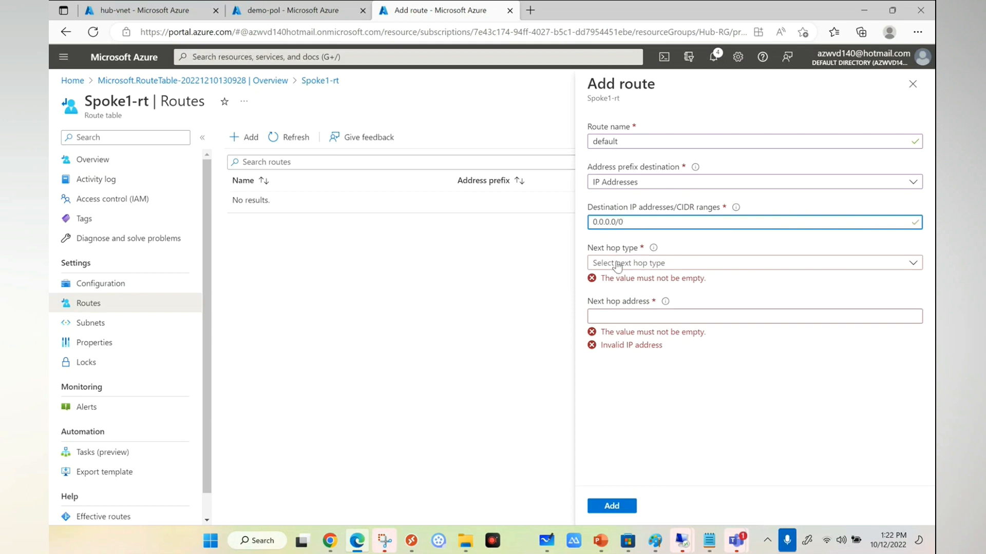
- Set the next hop to a virtual appliance at FW-Demo's private IP 10.163.2.4 and add the route to Spoke1-rt
{"action": "left_click", "coordinate": [618, 266]}
{"action": "left_click", "coordinate": [624, 340]}
{"action": "left_click", "coordinate": [635, 302]}
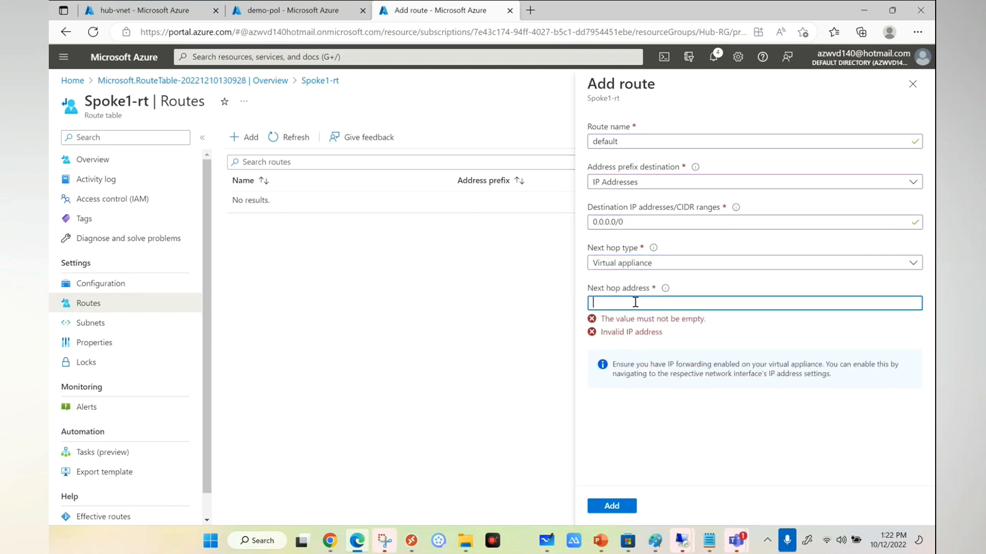
{"action": "left_click", "coordinate": [277, 11]}
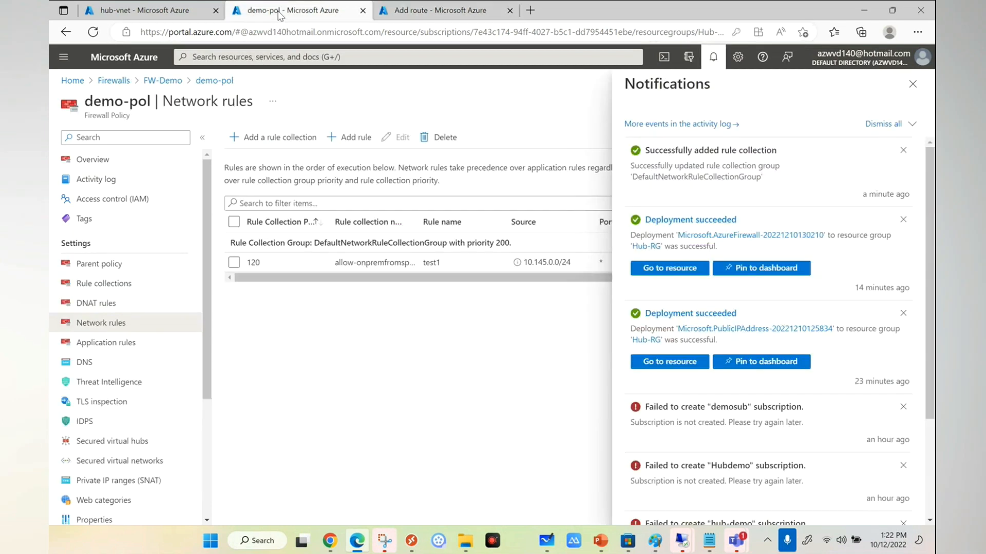
{"action": "left_click", "coordinate": [178, 82]}
{"action": "left_click", "coordinate": [912, 84]}
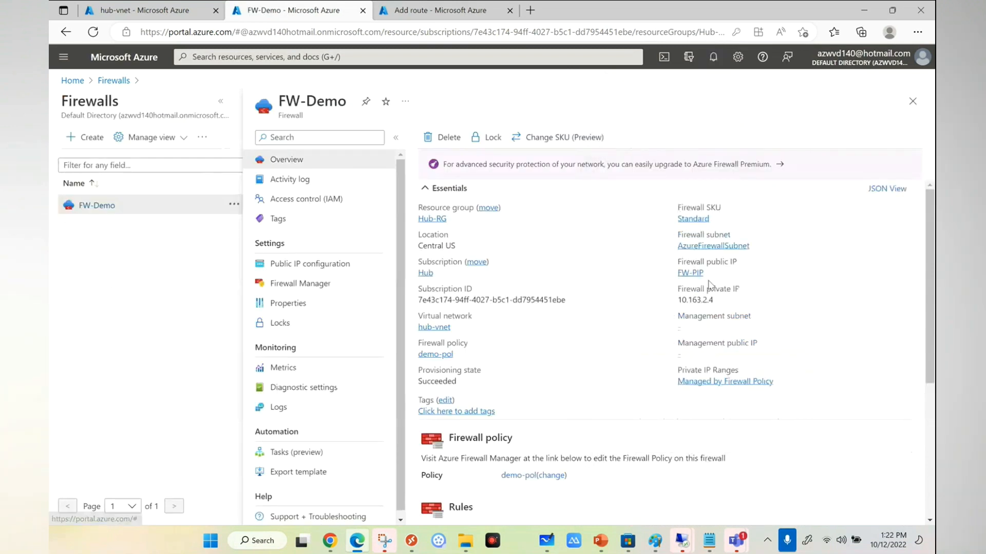
{"action": "left_click", "coordinate": [721, 301]}
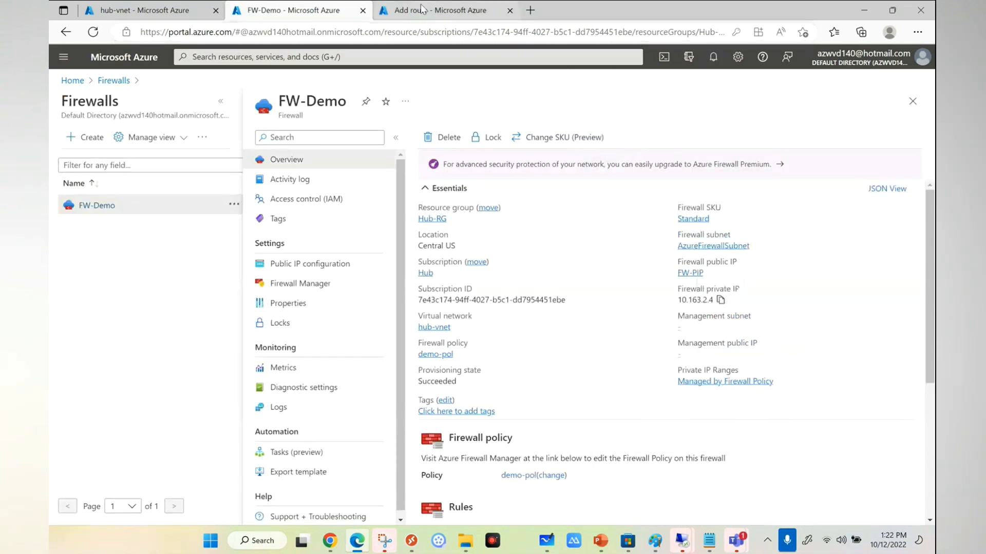
{"action": "left_click", "coordinate": [437, 10]}
{"action": "key", "text": "ctrl+v"}
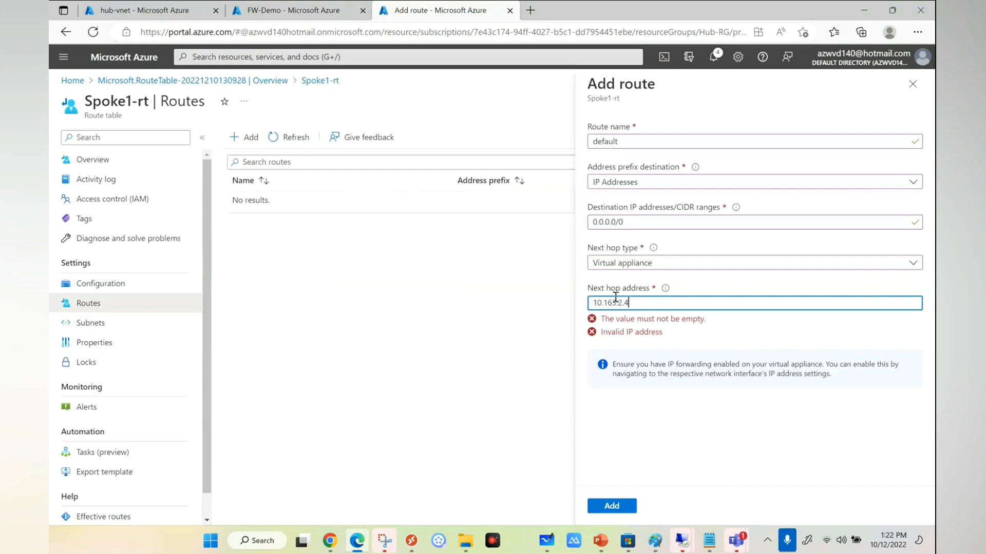
{"action": "left_click", "coordinate": [611, 506]}
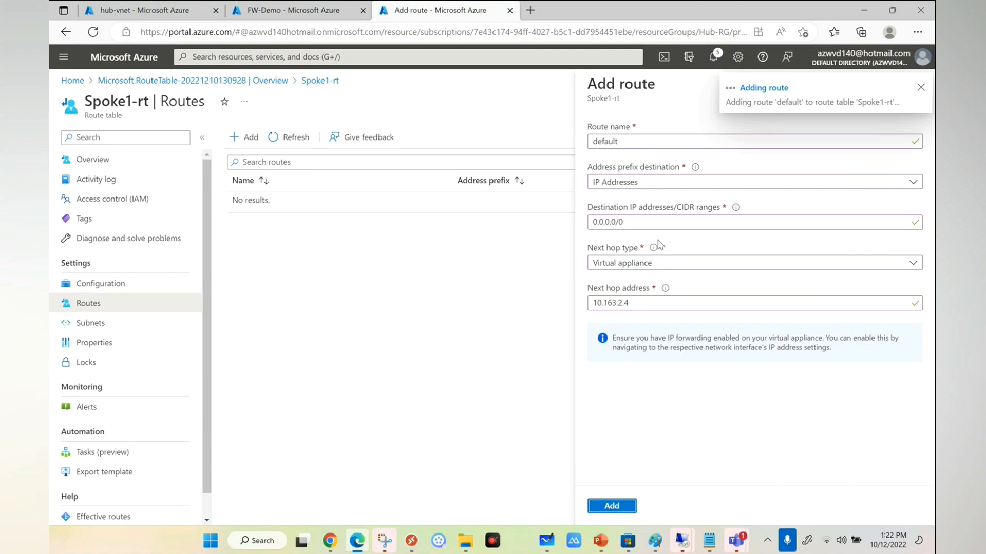
- Try to associate a subnet with Spoke1-rt, checking the available virtual networks and the subnets of hub-vnet
{"action": "left_click", "coordinate": [75, 324]}
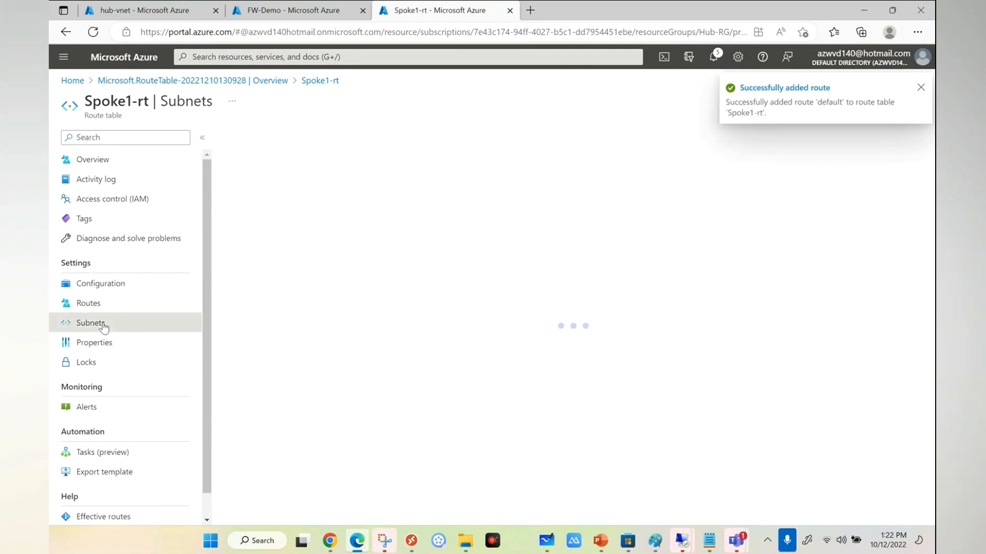
{"action": "left_click", "coordinate": [255, 137]}
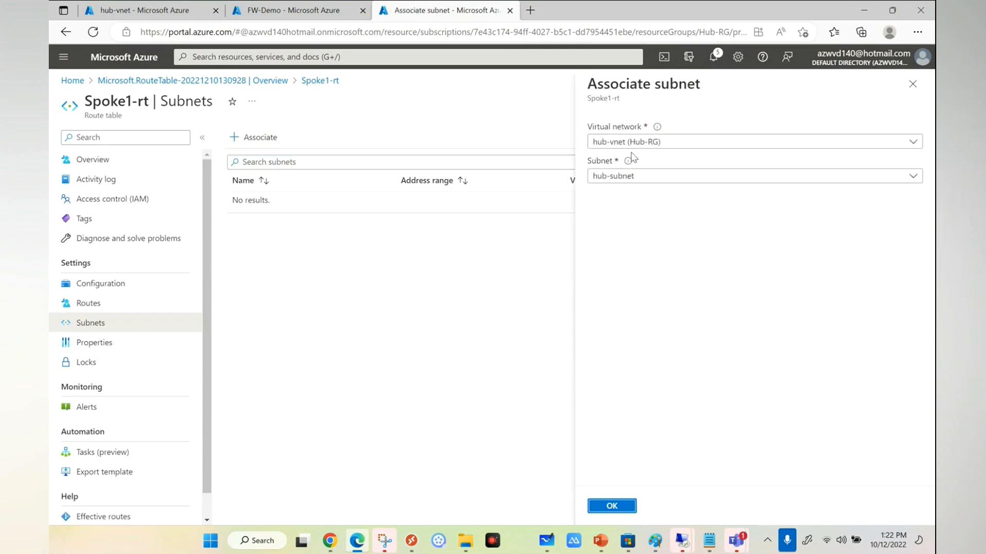
{"action": "left_click", "coordinate": [637, 142]}
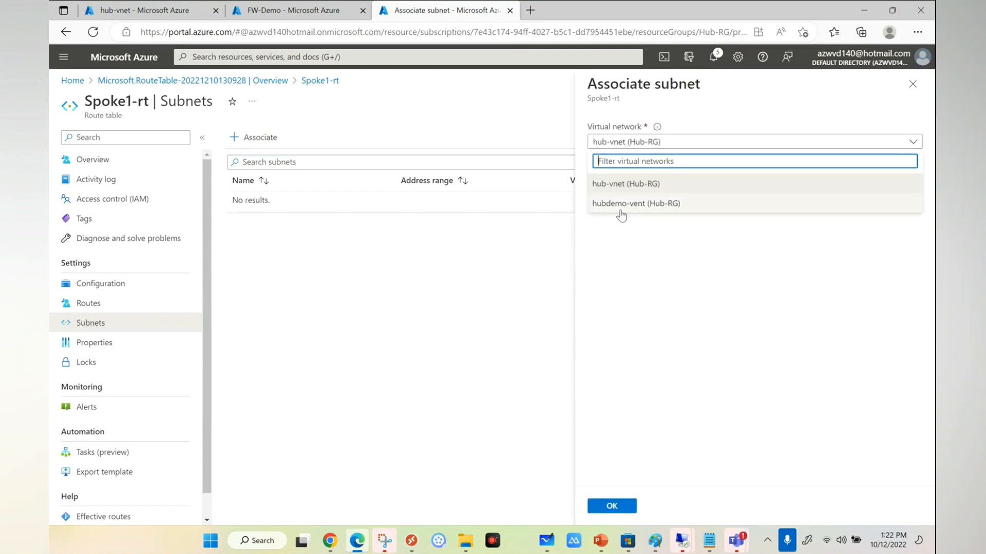
{"action": "left_click", "coordinate": [536, 254]}
{"action": "left_click", "coordinate": [619, 177]}
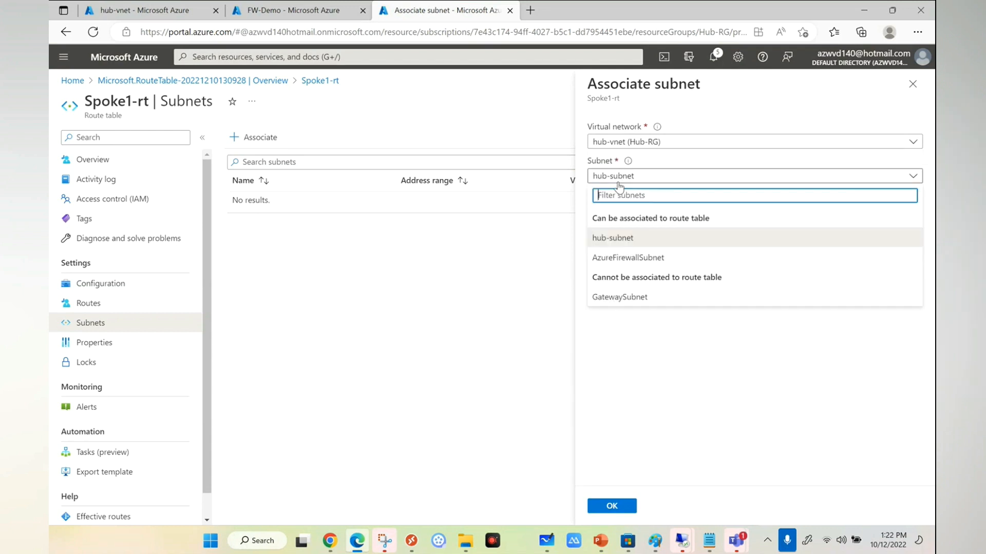
{"action": "left_click", "coordinate": [506, 269]}
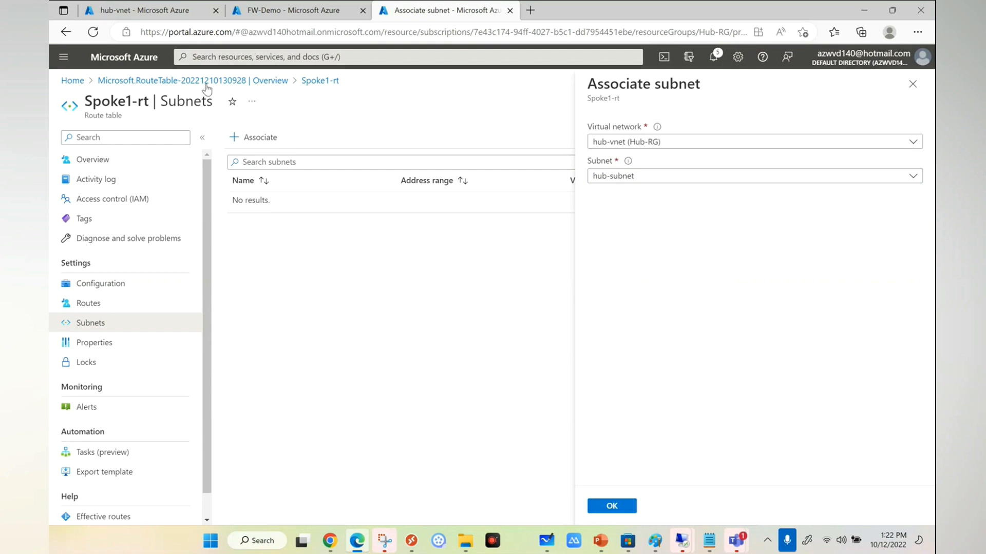
- Delete the Spoke1-rt route table from the list of route tables
{"action": "left_click", "coordinate": [245, 57]}
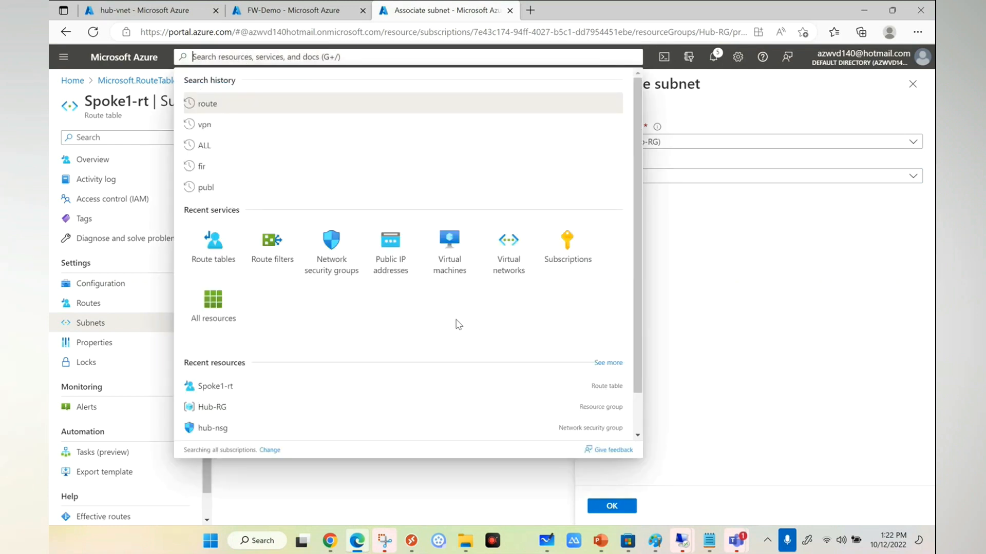
{"action": "left_click", "coordinate": [224, 249]}
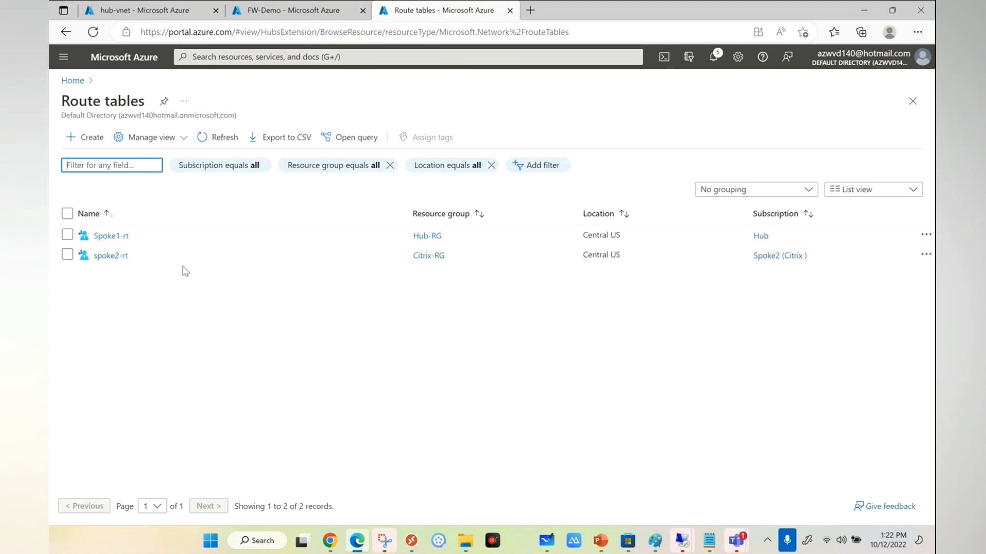
{"action": "left_click", "coordinate": [84, 237]}
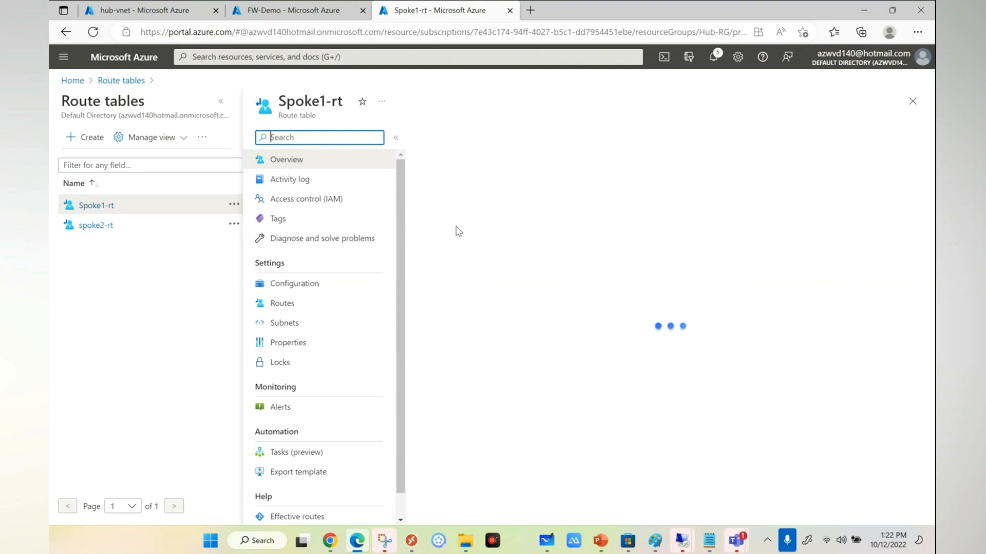
{"action": "left_click", "coordinate": [497, 137]}
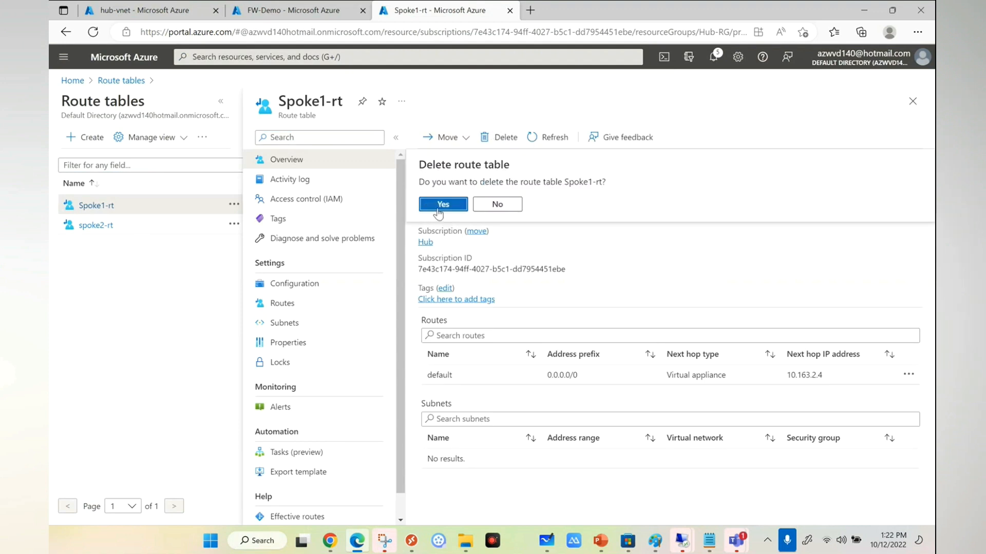
{"action": "left_click", "coordinate": [435, 204]}
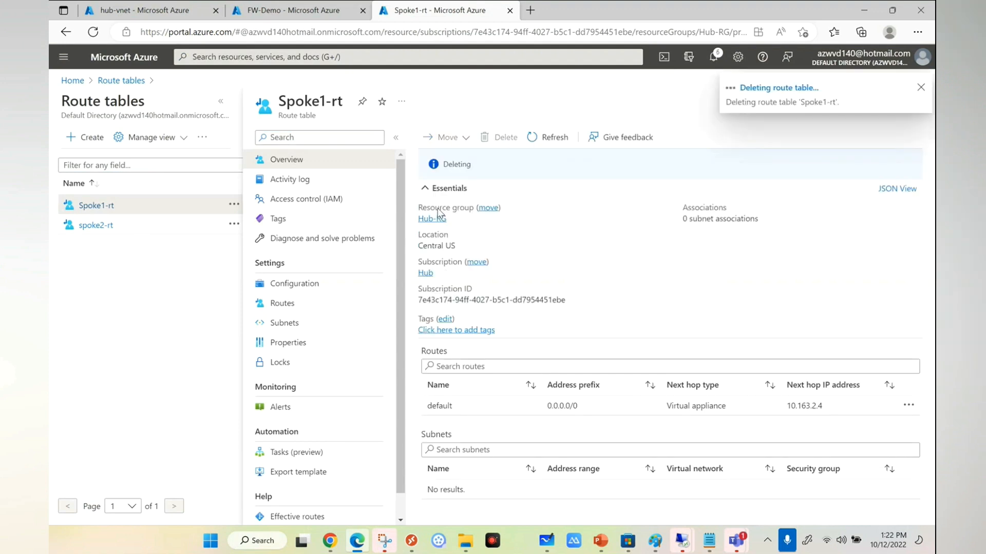
- Start a new route table in the Spoke1 (AVD) subscription with the resource group AVD-RG
{"action": "left_click", "coordinate": [919, 88]}
{"action": "left_click", "coordinate": [912, 102]}
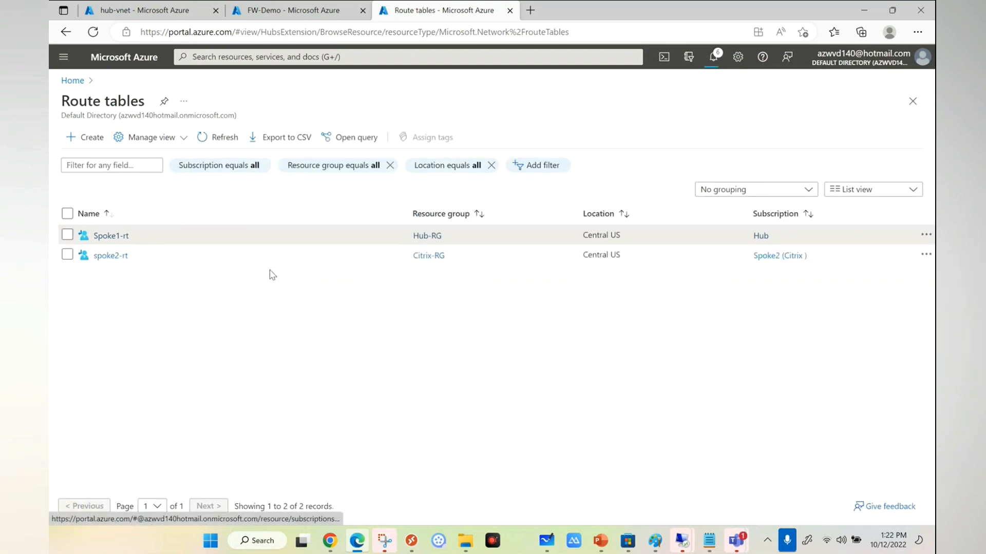
{"action": "left_click", "coordinate": [71, 138]}
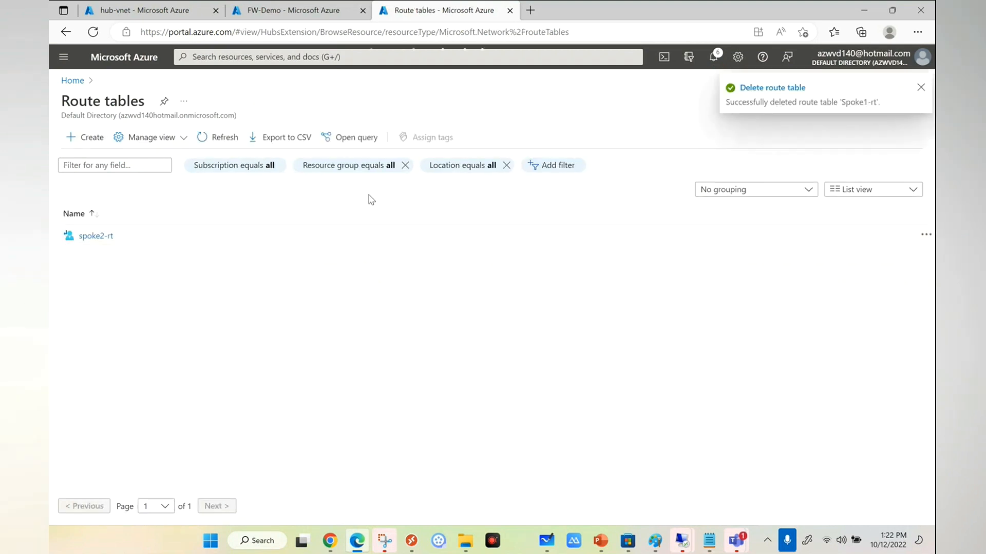
{"action": "left_click", "coordinate": [257, 227]}
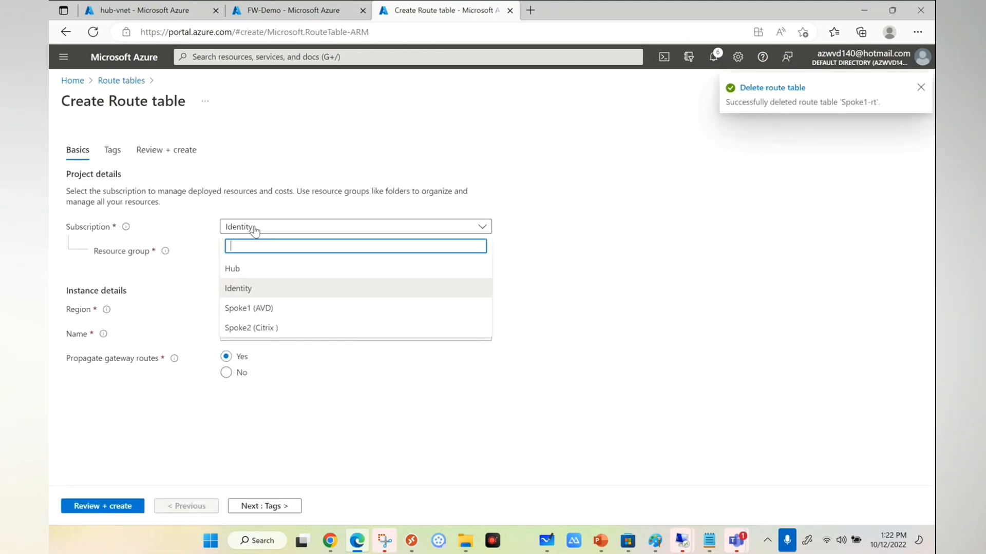
{"action": "left_click", "coordinate": [256, 310]}
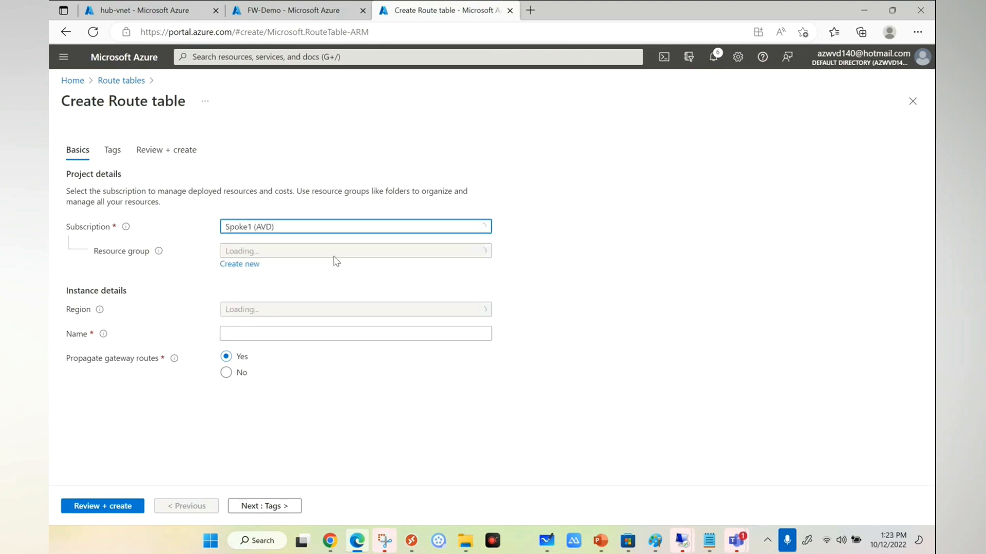
{"action": "left_click", "coordinate": [285, 252]}
{"action": "left_click", "coordinate": [251, 293]}
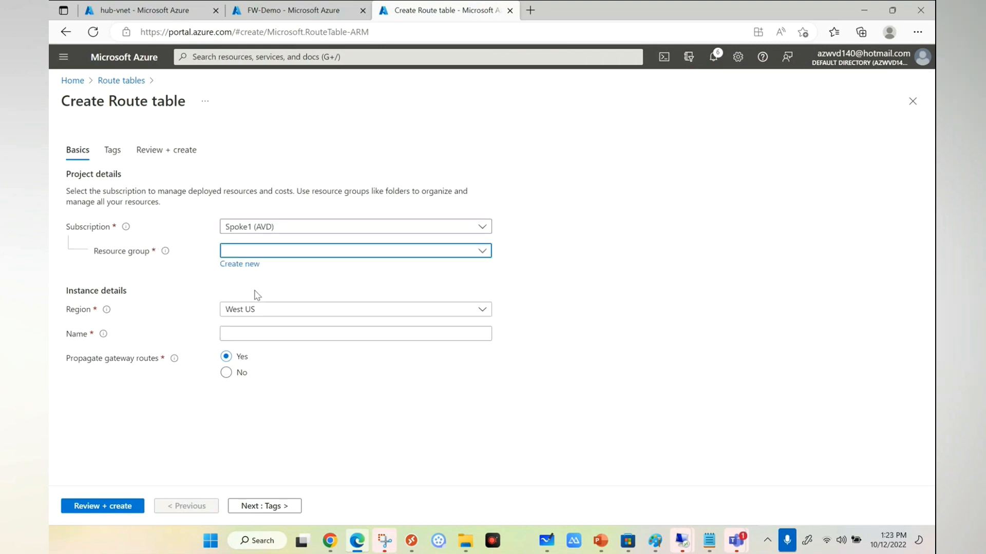
- Set the route table's region to Central US, name it spoke1-rt and create it
{"action": "left_click", "coordinate": [257, 310]}
{"action": "type", "text": "cen"}
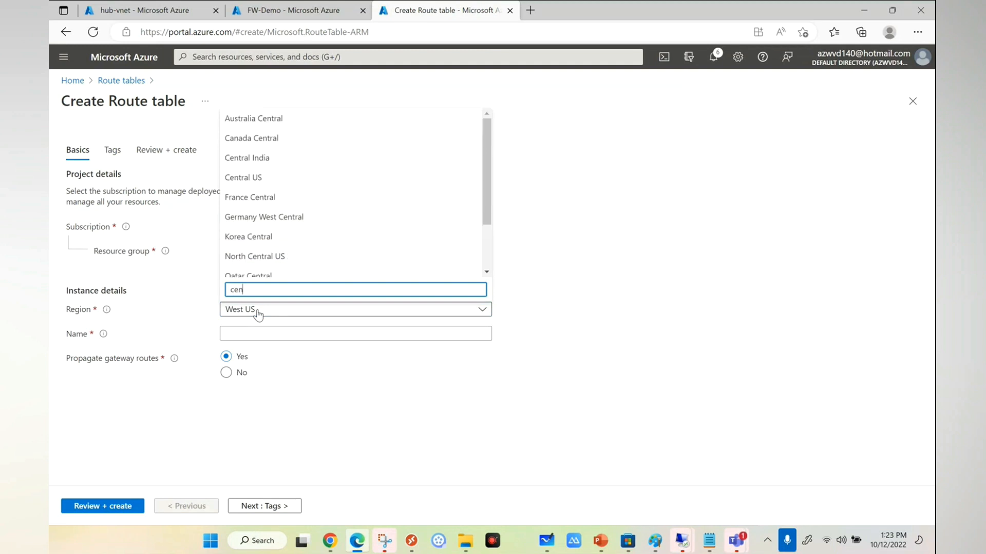
{"action": "left_click", "coordinate": [242, 177]}
{"action": "left_click", "coordinate": [263, 333]}
{"action": "type", "text": "spoke1-rt"}
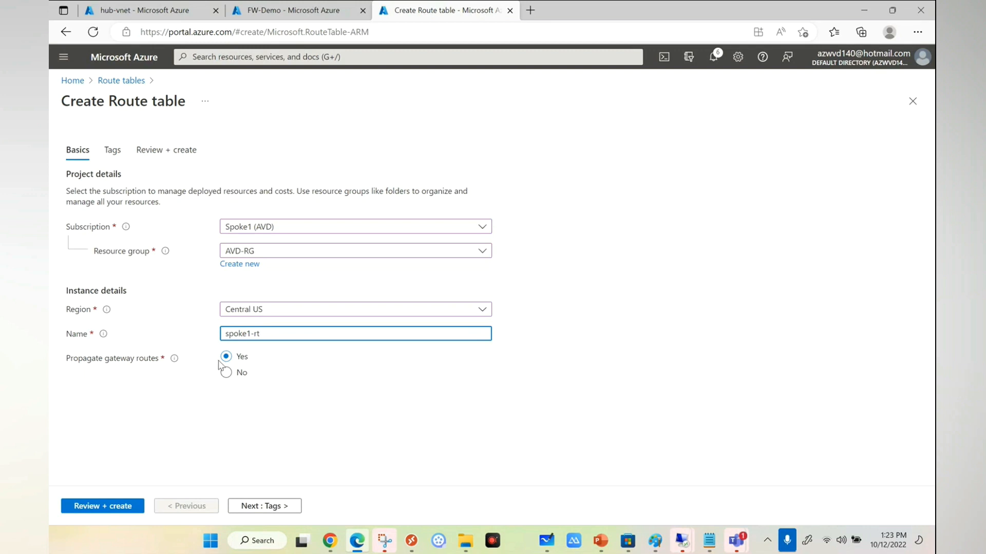
{"action": "left_click", "coordinate": [115, 508]}
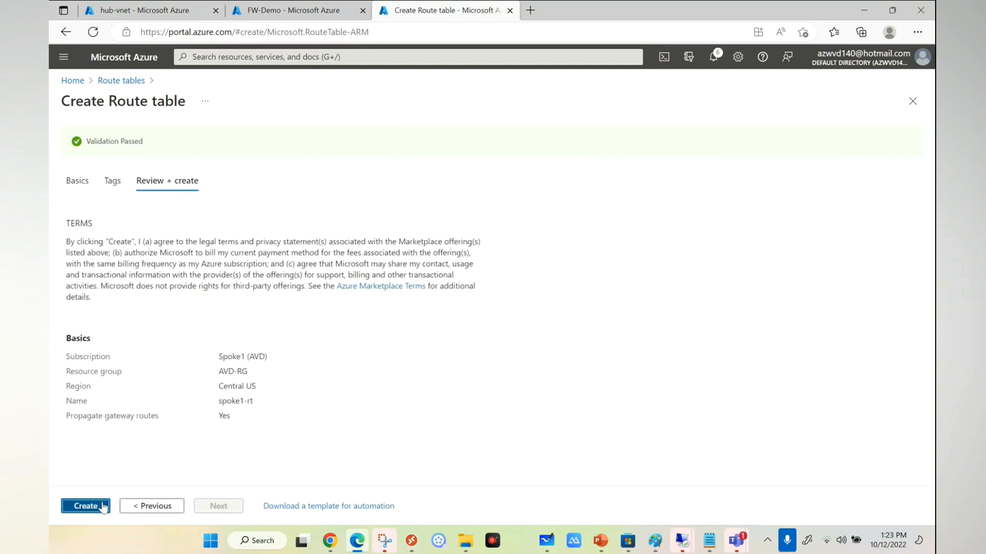
{"action": "left_click", "coordinate": [102, 506]}
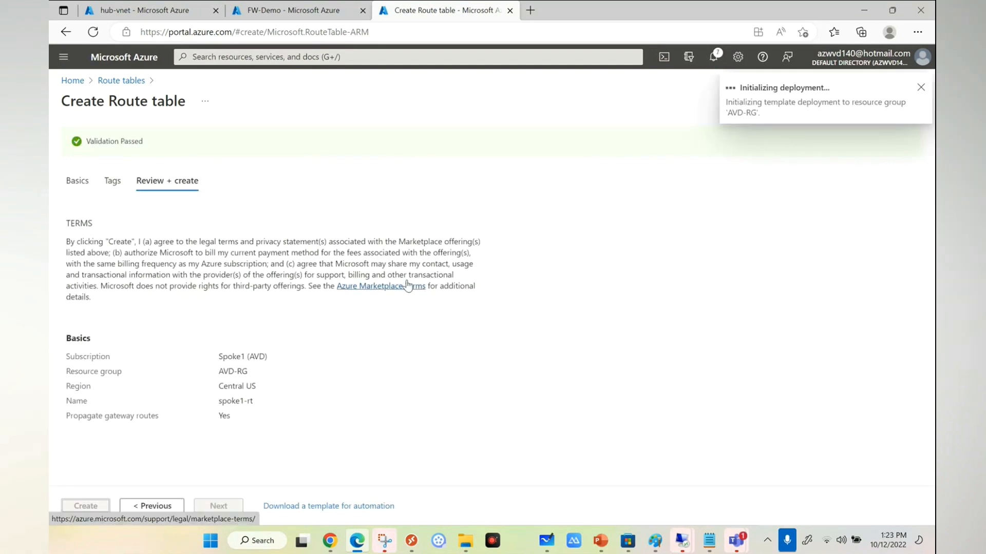
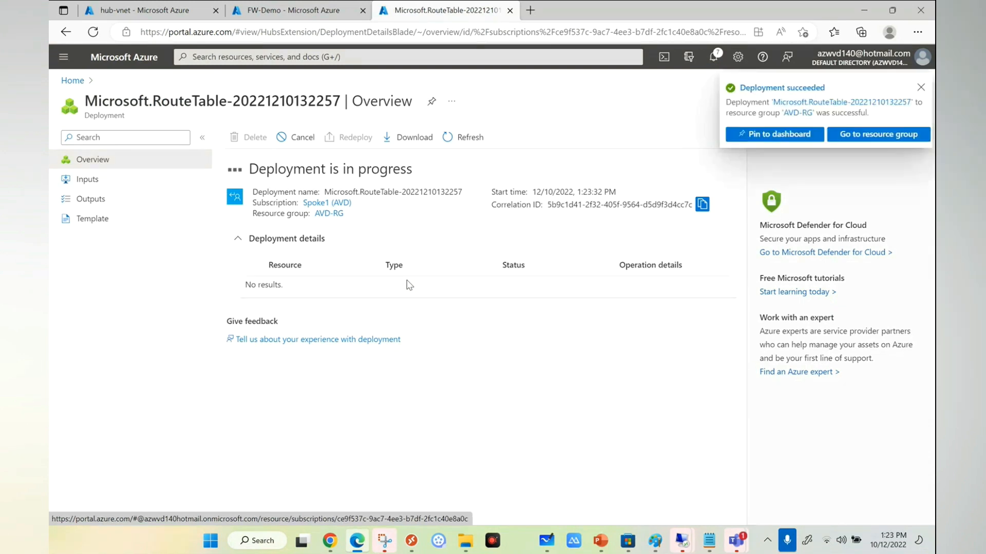
- Start a new route in spoke1-rt with a virtual appliance next hop at 10.163.2.4
{"action": "left_click", "coordinate": [289, 285]}
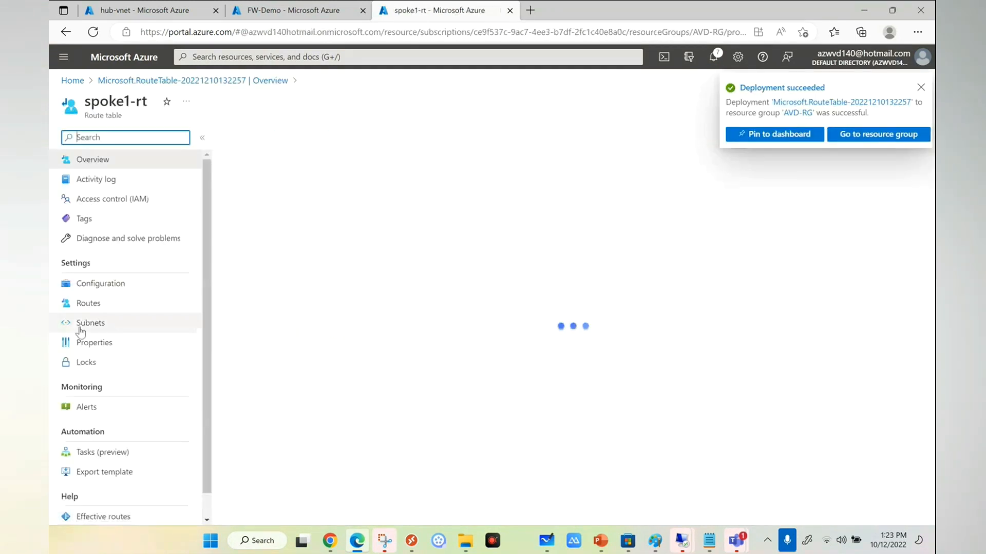
{"action": "left_click", "coordinate": [98, 304]}
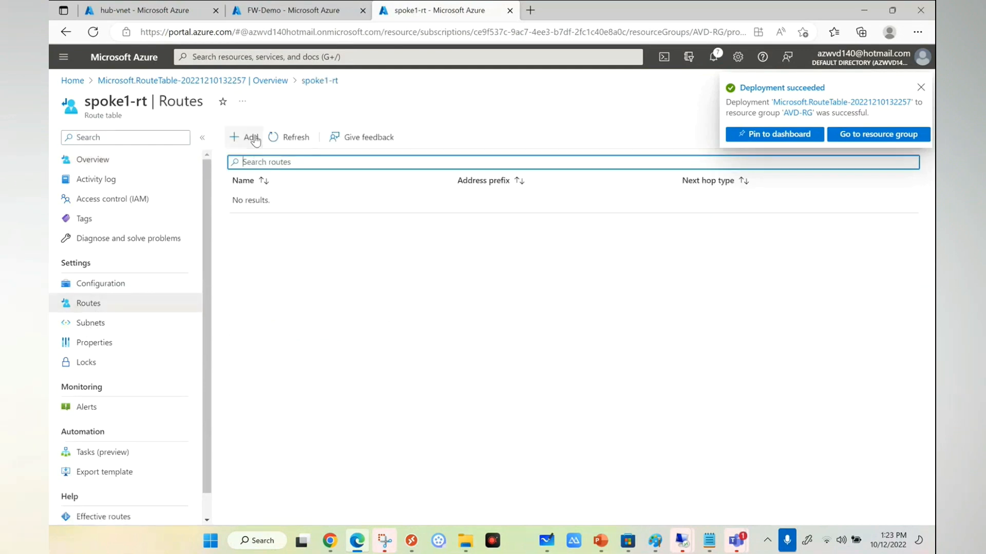
{"action": "left_click", "coordinate": [252, 137]}
{"action": "left_click", "coordinate": [624, 223]}
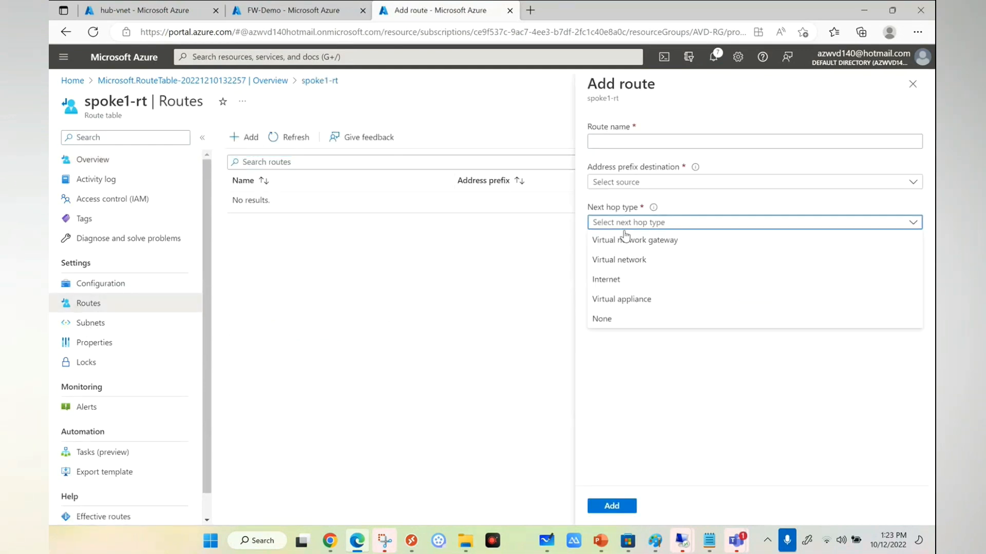
{"action": "left_click", "coordinate": [622, 299]}
{"action": "left_click", "coordinate": [622, 264]}
{"action": "type", "text": "10.163.2.4"}
- Name the route default, set its IP address destination to 0.0.0.0/0 and add it to spoke1-rt
{"action": "left_click", "coordinate": [610, 142]}
{"action": "type", "text": "default"}
{"action": "left_click", "coordinate": [606, 182]}
{"action": "left_click", "coordinate": [637, 200]}
{"action": "left_click", "coordinate": [613, 220]}
{"action": "type", "text": "0.0"}
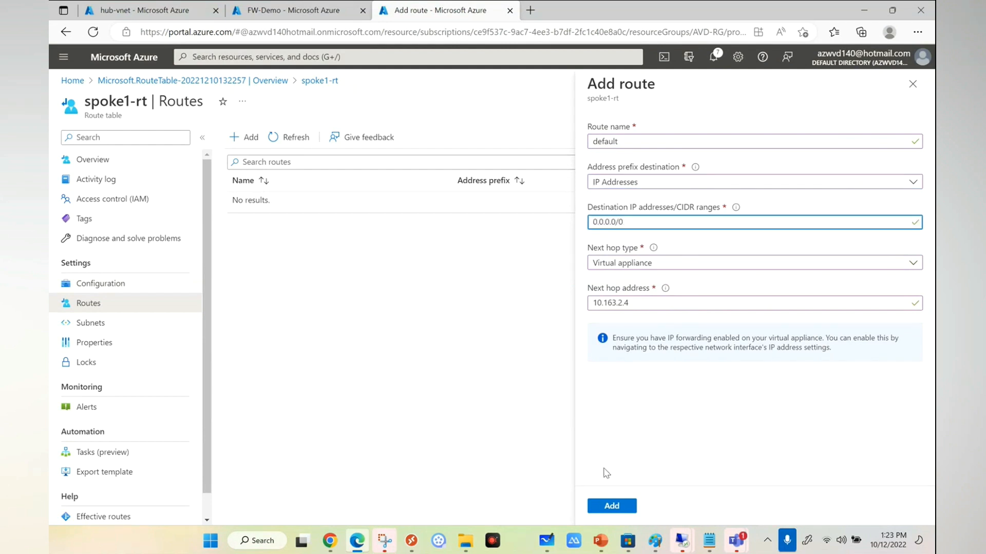
{"action": "left_click", "coordinate": [611, 506]}
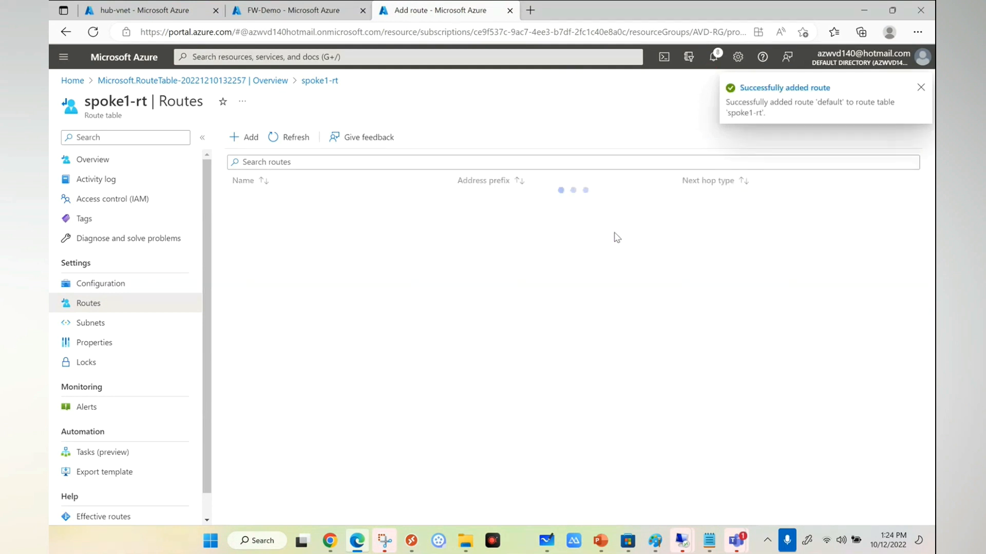
- Check the avd-vm and onprem-vm remote desktop sessions, dismissing the disconnection notice and minimizing onprem-vm
{"action": "mouse_move", "coordinate": [687, 541]}
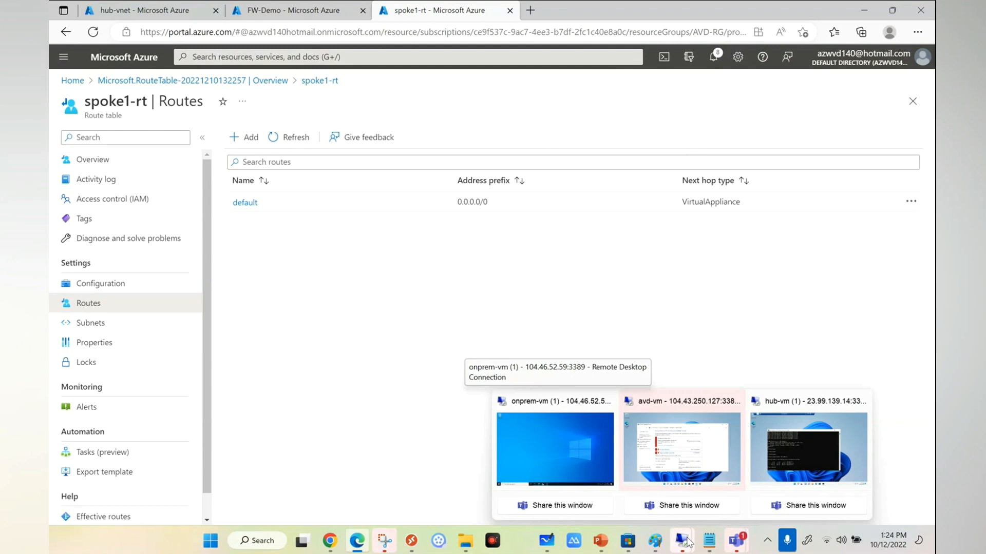
{"action": "left_click", "coordinate": [669, 454]}
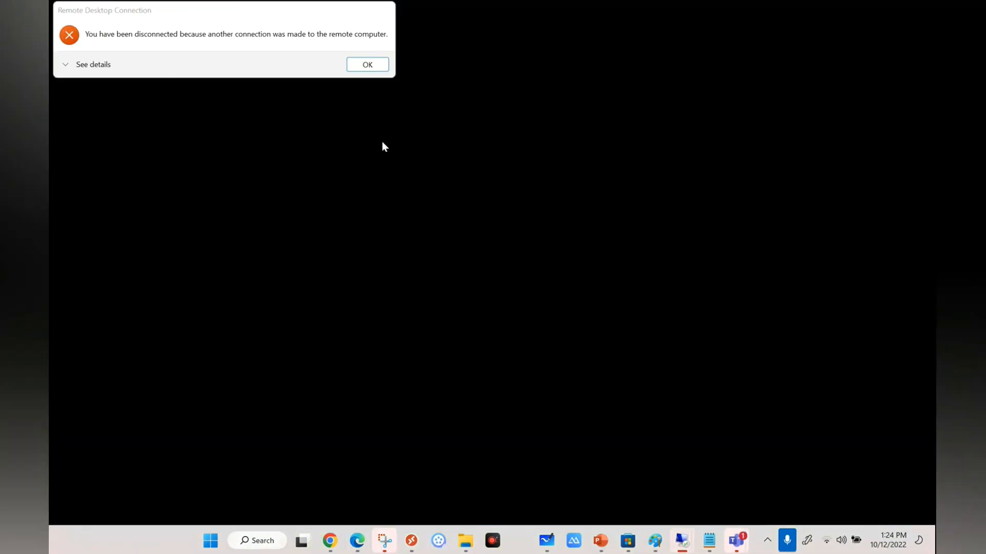
{"action": "left_click", "coordinate": [365, 67]}
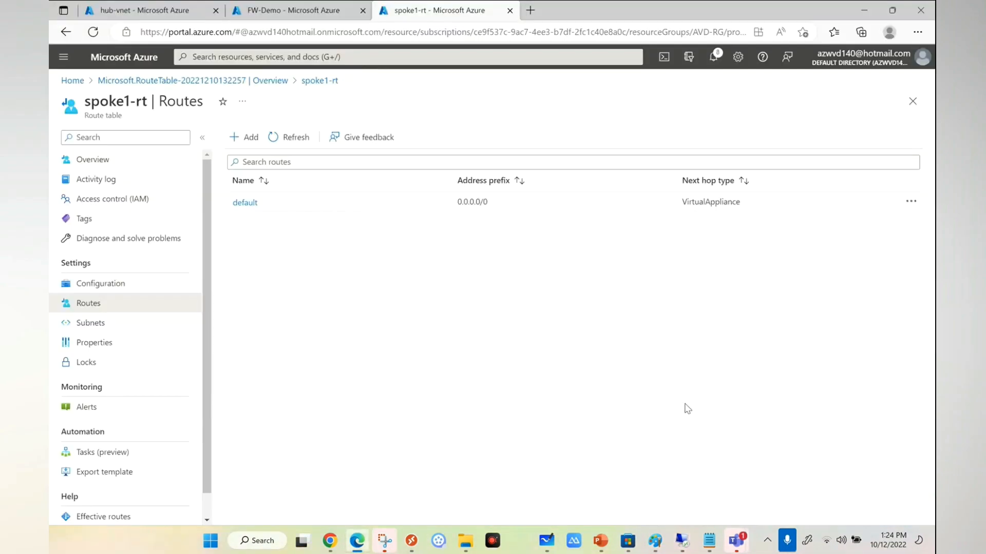
{"action": "mouse_move", "coordinate": [679, 536]}
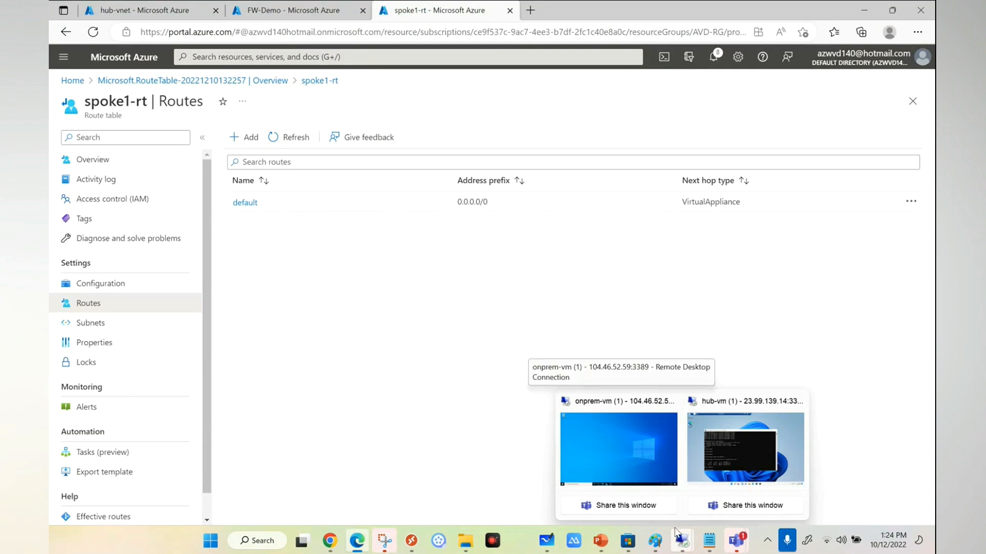
{"action": "left_click", "coordinate": [637, 435]}
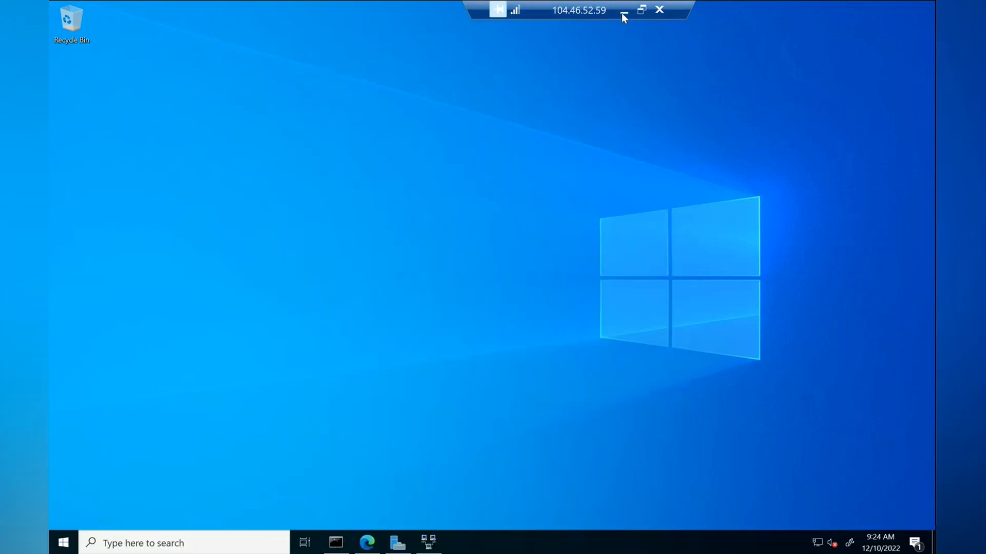
{"action": "left_click", "coordinate": [624, 10]}
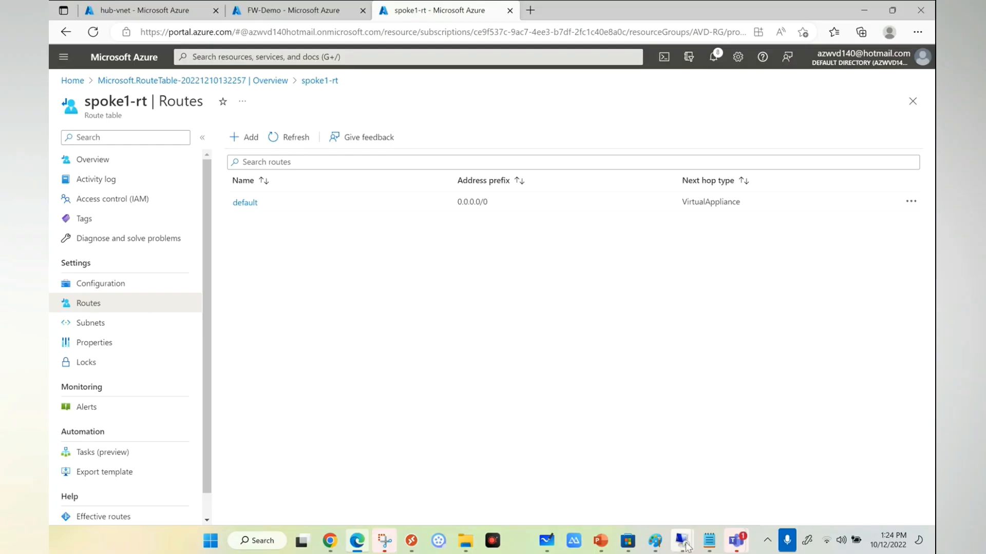
- Switch to the hub-vm remote desktop session and clear the command prompt window out of the way
{"action": "mouse_move", "coordinate": [684, 538]}
{"action": "left_click", "coordinate": [730, 436]}
{"action": "left_click", "coordinate": [664, 139]}
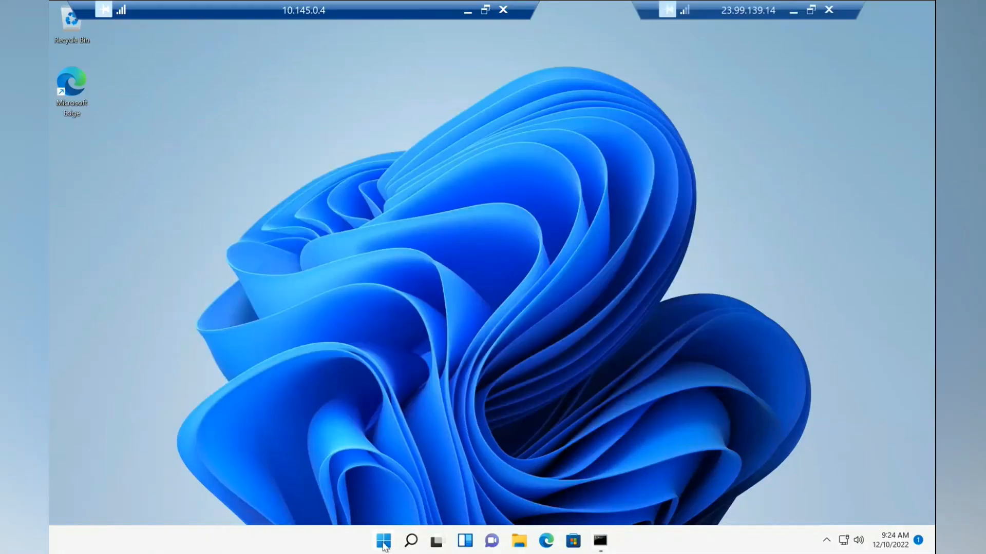
{"action": "right_click", "coordinate": [384, 545]}
{"action": "left_click", "coordinate": [375, 476]}
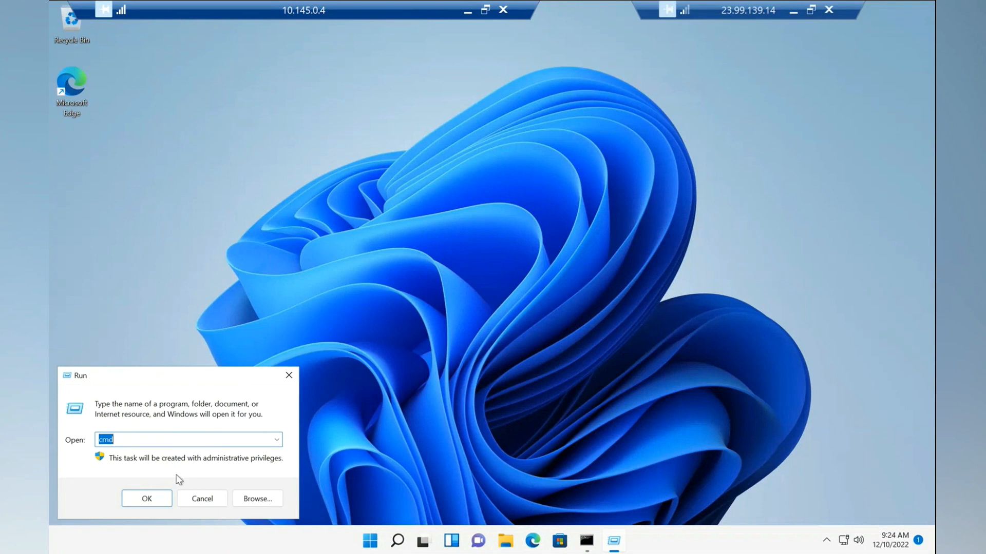
{"action": "key", "text": "Return"}
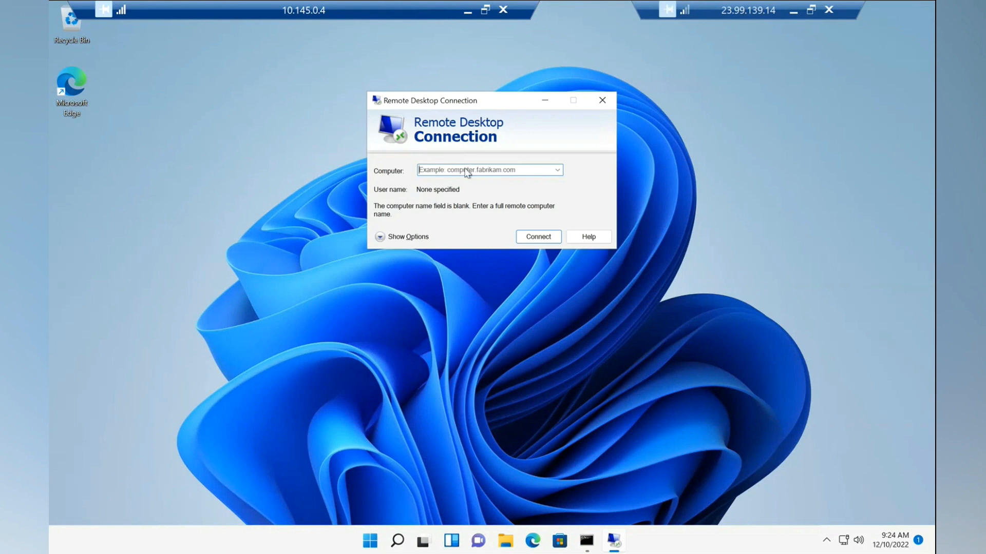
{"action": "left_click", "coordinate": [467, 10]}
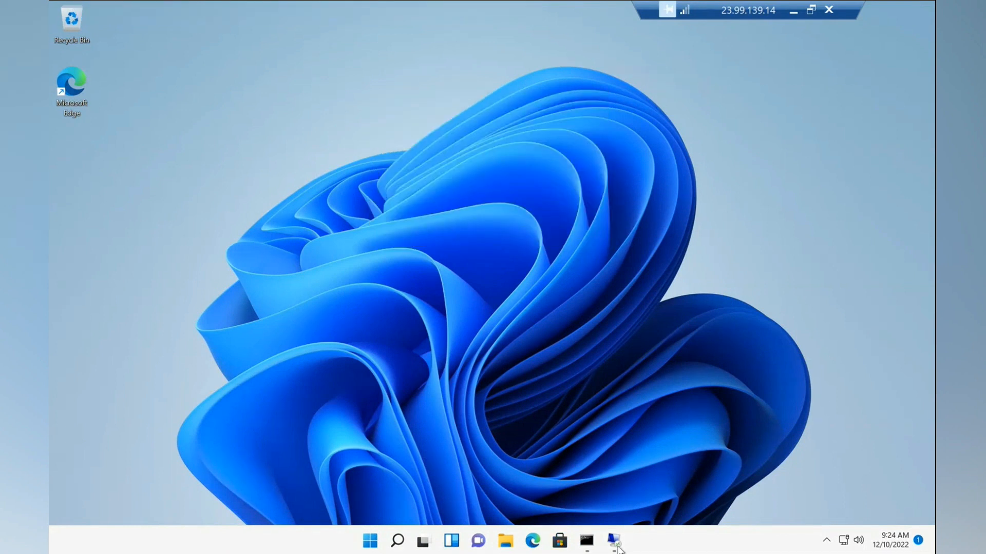
- Switch to the 10.125.0.4 session and trace the route to 192.168.0.4 in its command prompt
{"action": "mouse_move", "coordinate": [617, 548]}
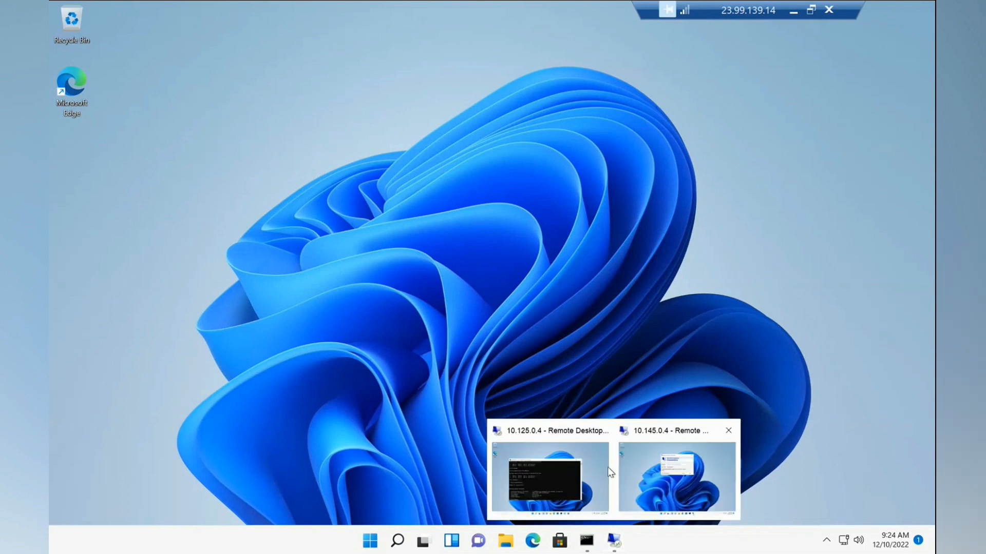
{"action": "left_click", "coordinate": [518, 468]}
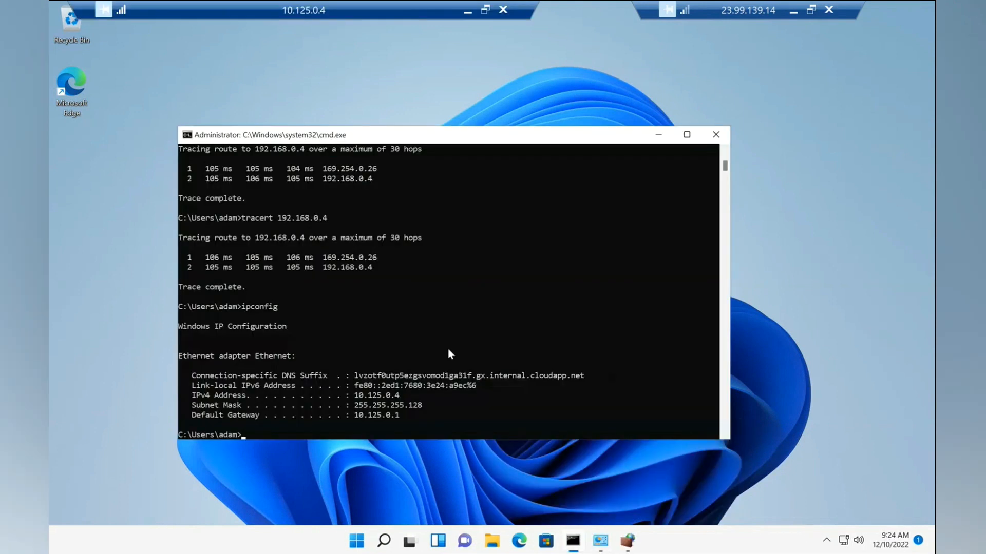
{"action": "left_click", "coordinate": [448, 349]}
{"action": "key", "text": "Escape"}
{"action": "key", "text": "Up"}
{"action": "key", "text": "Up"}
{"action": "key", "text": "Return"}
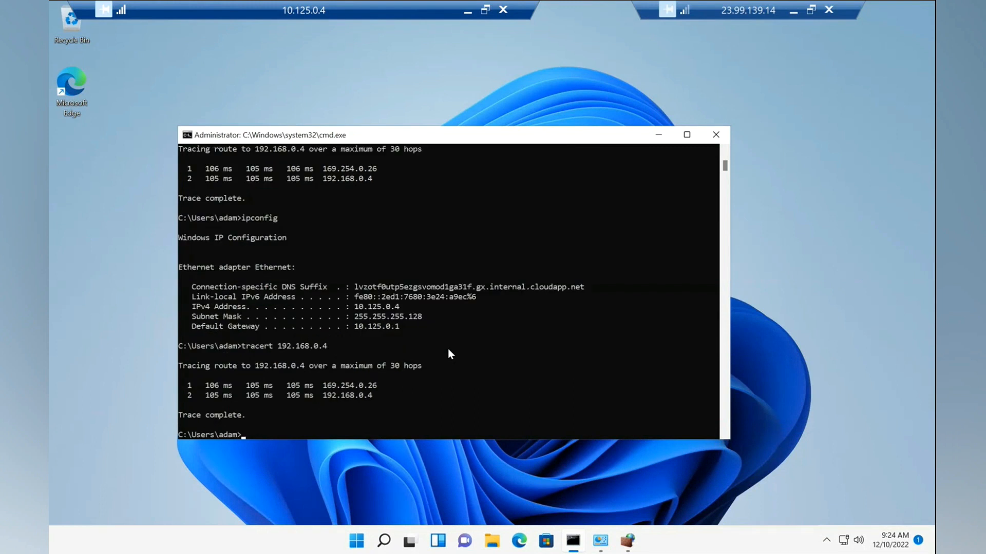
- Ping 192.168.0.4 from the 10.125.0.4 command prompt, then leave that remote session for the Azure portal
{"action": "type", "text": "ping 192.168.0.4"}
{"action": "key", "text": "Return"}
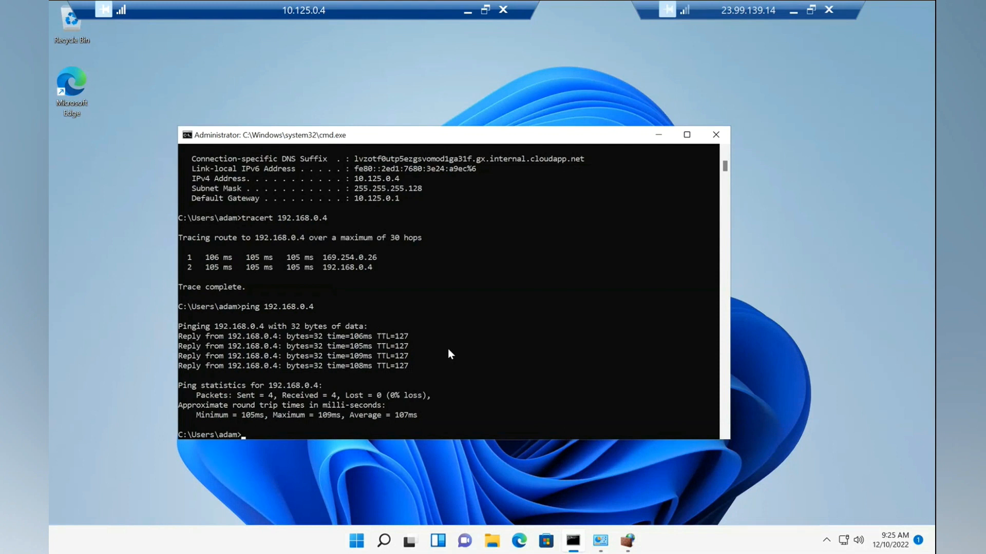
{"action": "left_click", "coordinate": [503, 10]}
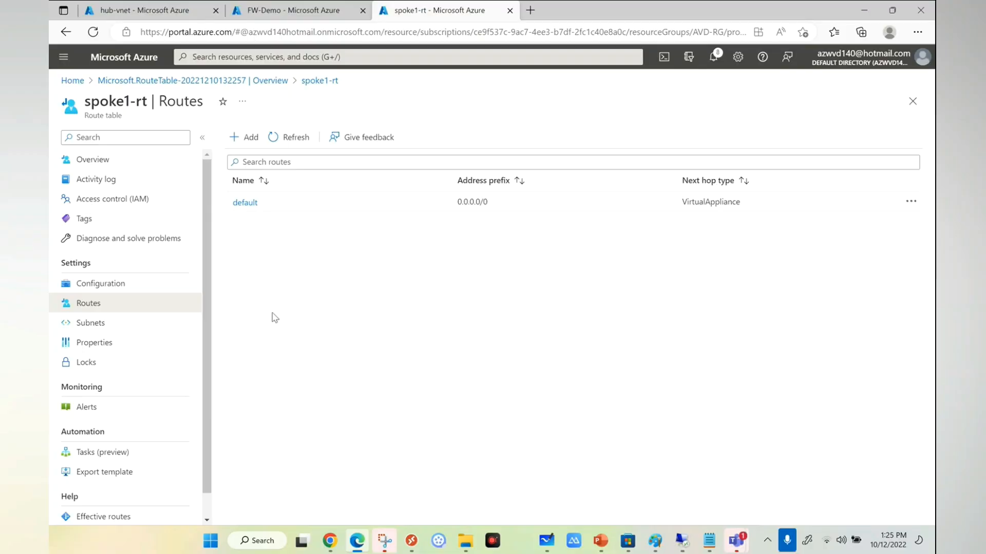
- Check the gateway route propagation setting of spoke1-rt and open the networking settings of the avd-vm virtual machine
{"action": "left_click", "coordinate": [85, 284]}
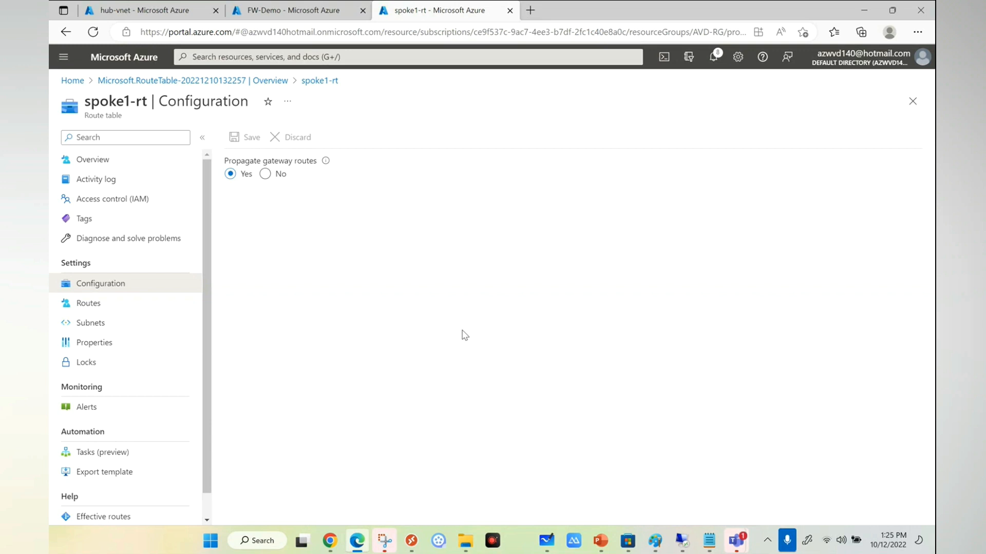
{"action": "left_click", "coordinate": [157, 15]}
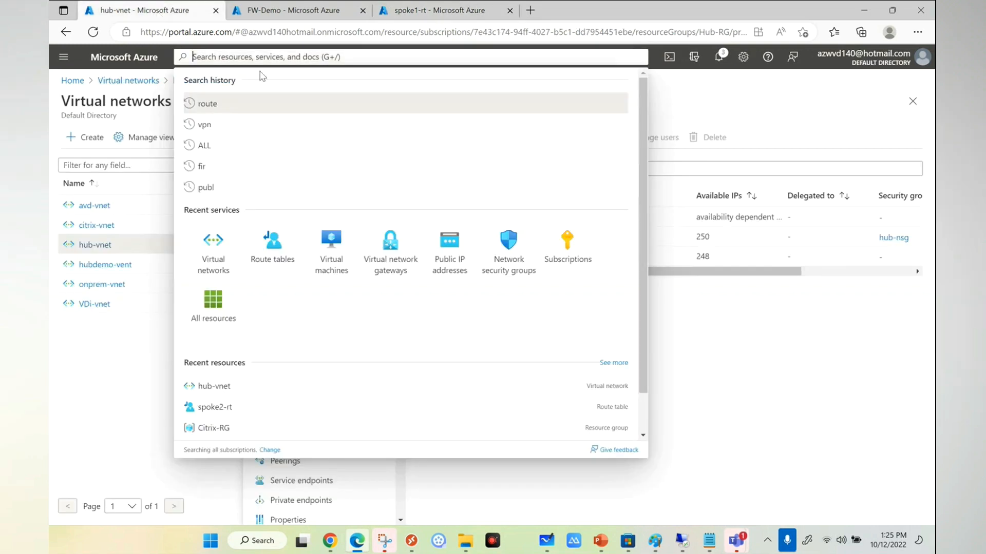
{"action": "left_click", "coordinate": [318, 283]}
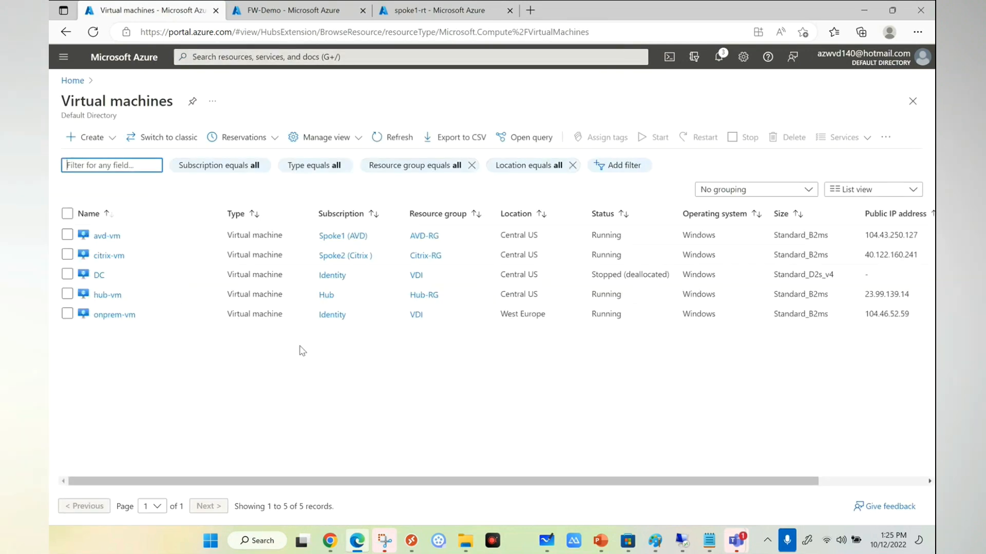
{"action": "left_click", "coordinate": [105, 235]}
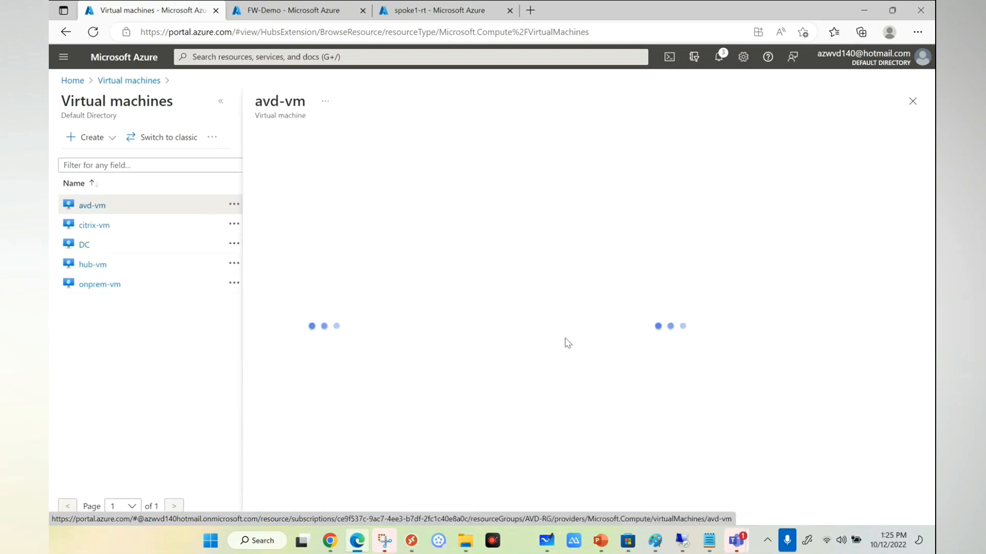
{"action": "left_click", "coordinate": [307, 284]}
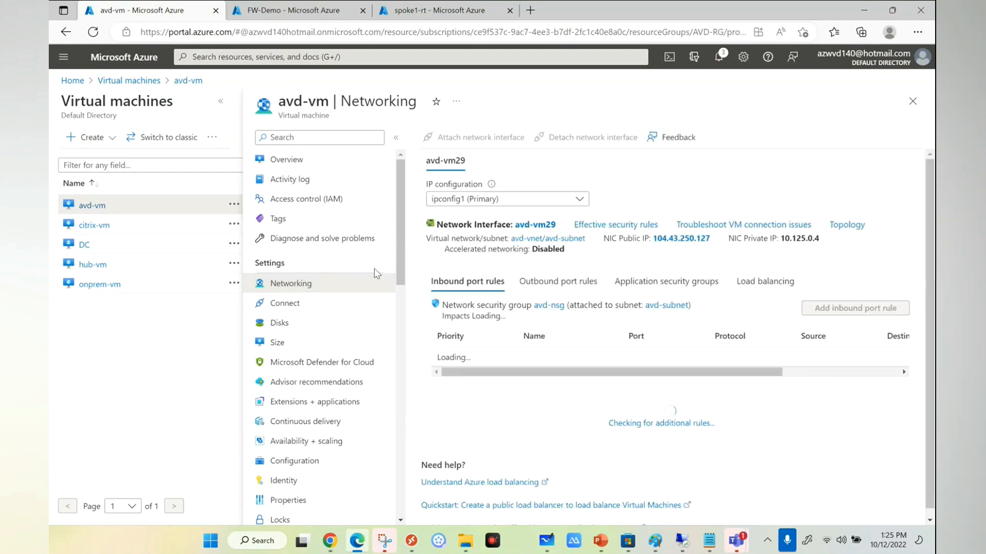
- Open the effective routes of avd-vm's network interface, avd-vm29
{"action": "left_click", "coordinate": [525, 226]}
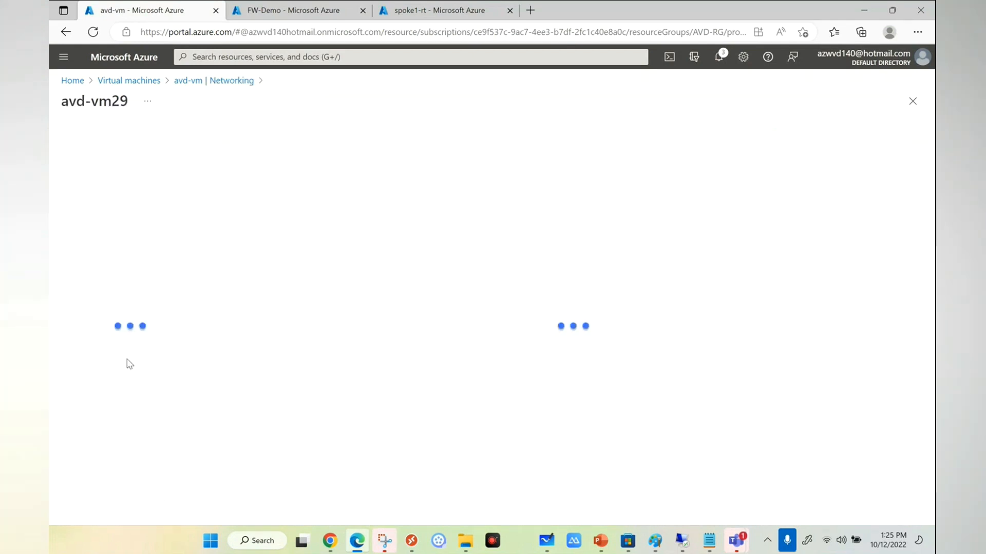
{"action": "scroll", "coordinate": [136, 390], "scroll_direction": "down", "scroll_amount": 3}
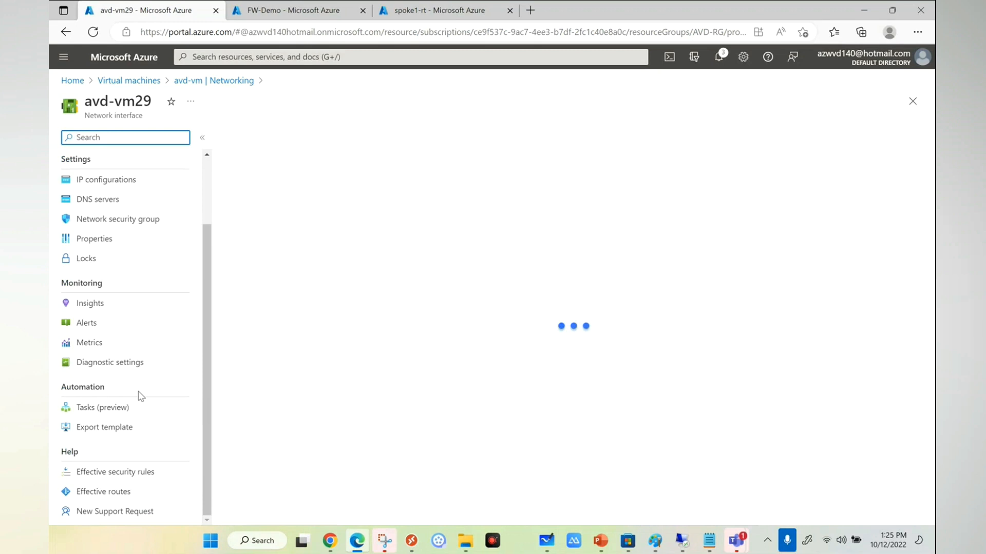
{"action": "left_click", "coordinate": [110, 494]}
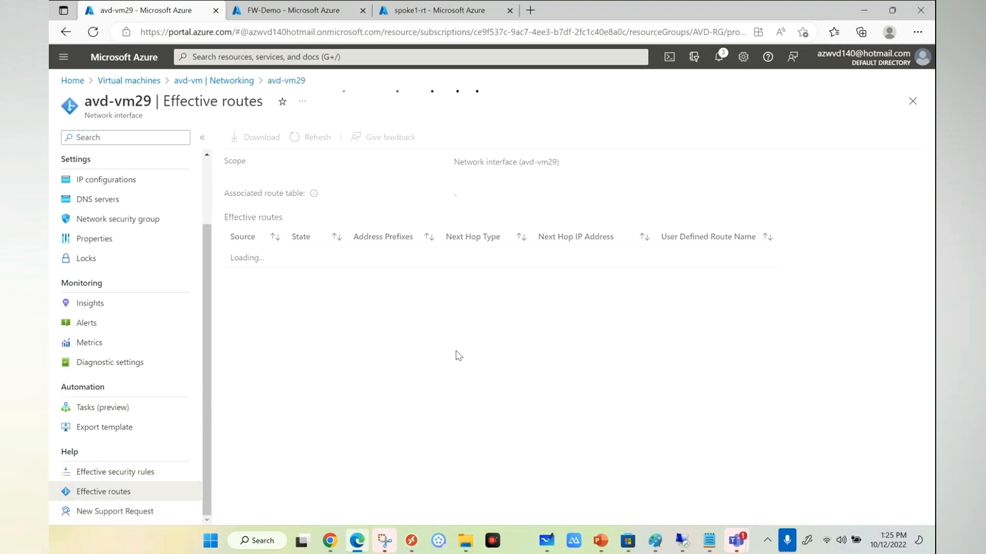
- In the browser page showing spoke1-rt, go to the virtual machines list and open citrix-vm's networking settings with the machine list collapsed
{"action": "left_click", "coordinate": [440, 13]}
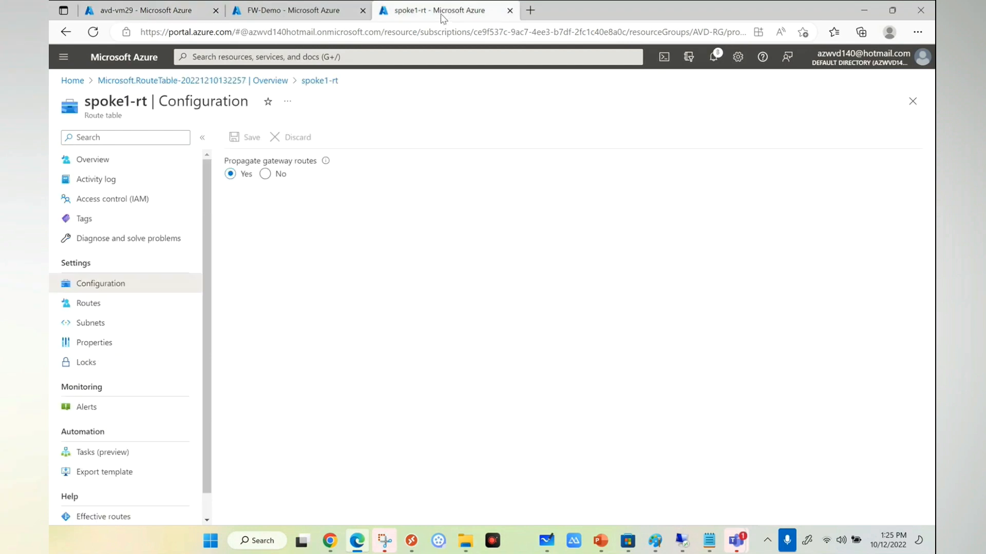
{"action": "left_click", "coordinate": [348, 56]}
{"action": "left_click", "coordinate": [451, 271]}
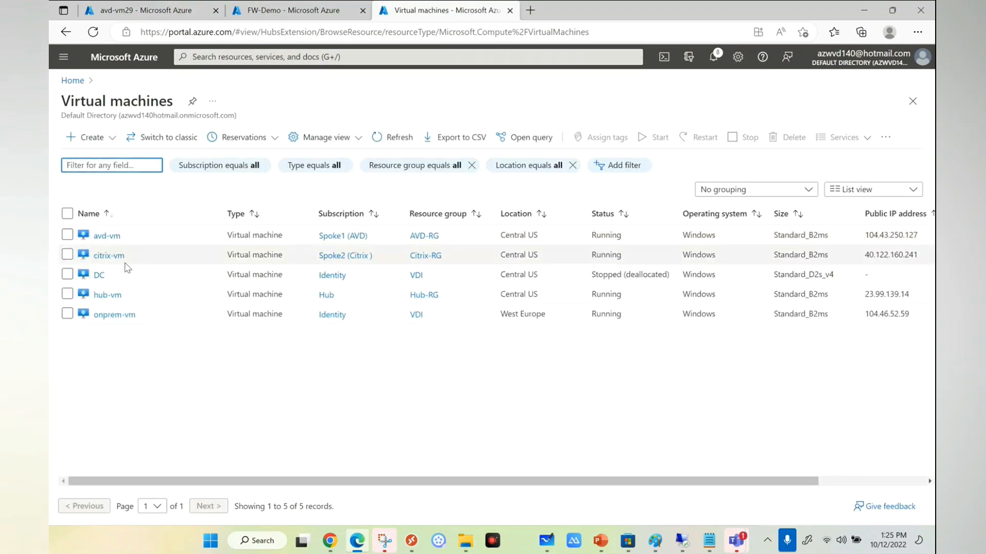
{"action": "left_click", "coordinate": [105, 256]}
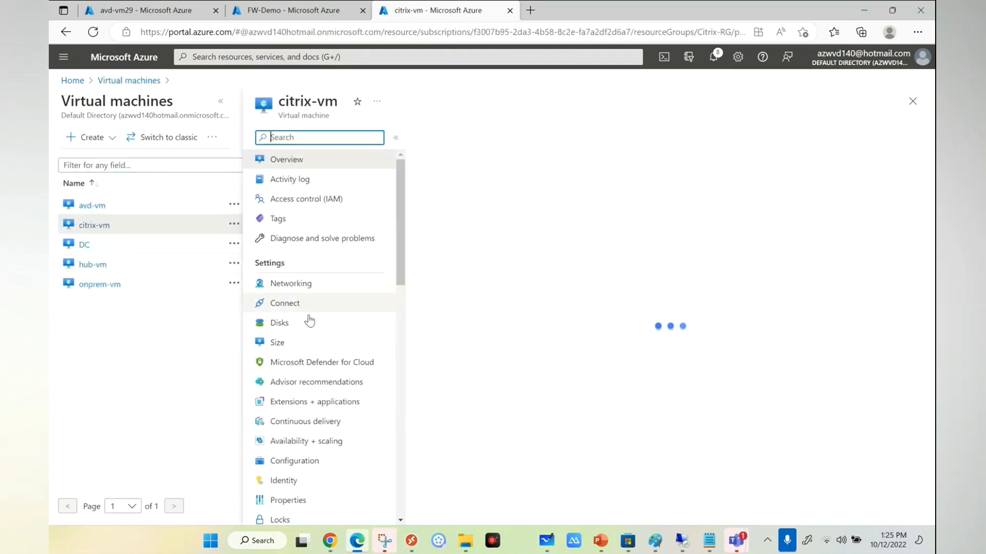
{"action": "scroll", "coordinate": [310, 321], "scroll_direction": "down", "scroll_amount": 10}
{"action": "scroll", "coordinate": [295, 361], "scroll_direction": "up", "scroll_amount": 3}
{"action": "scroll", "coordinate": [307, 246], "scroll_direction": "up", "scroll_amount": 5}
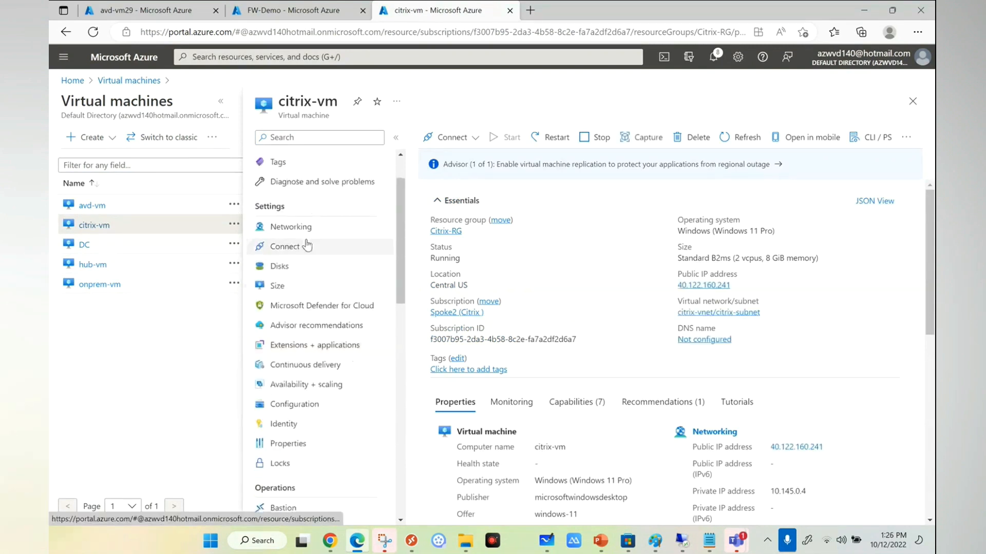
{"action": "left_click", "coordinate": [285, 226]}
{"action": "left_click", "coordinate": [221, 101]}
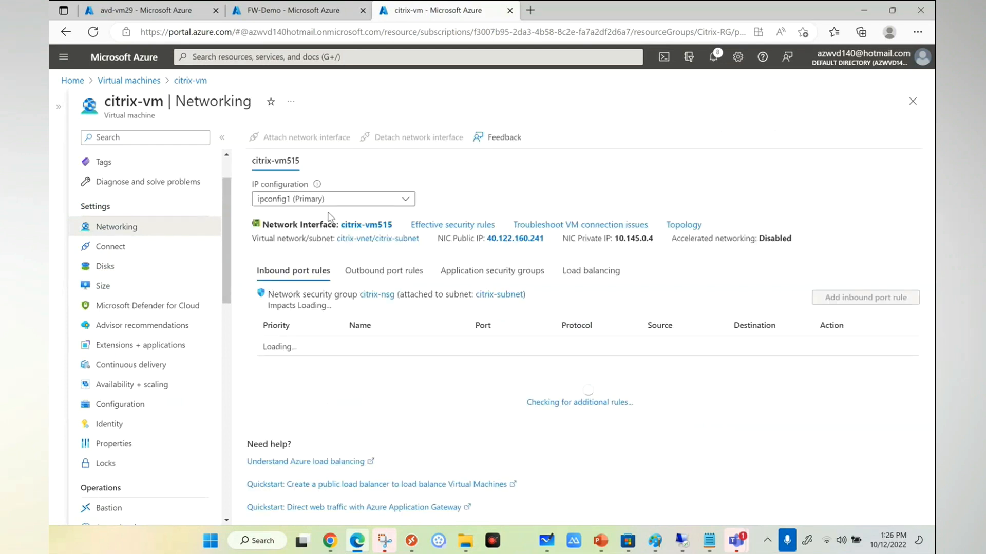
- Open the effective routes of the citrix-vm515 network interface and place that page next to the avd-vm29 page
{"action": "left_click", "coordinate": [377, 224]}
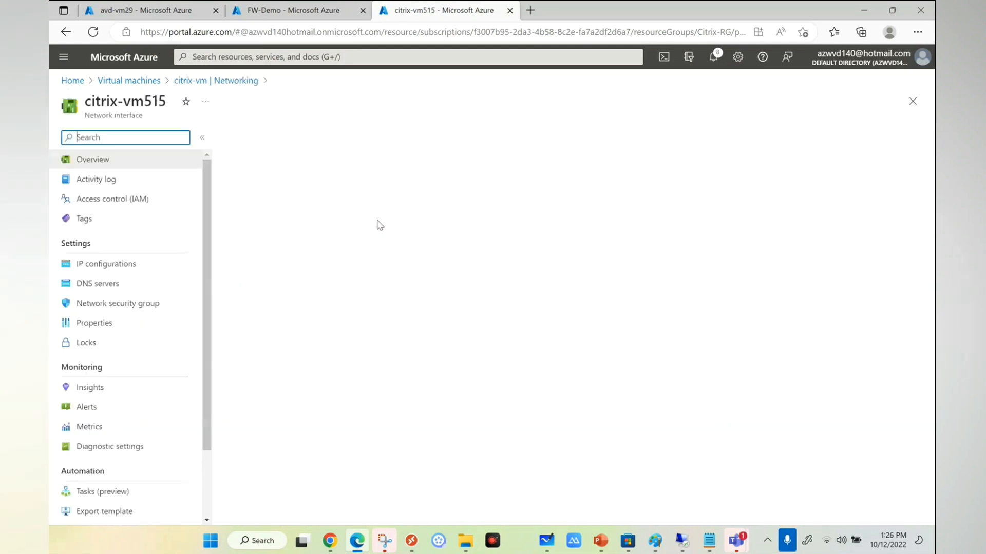
{"action": "scroll", "coordinate": [110, 411], "scroll_direction": "down", "scroll_amount": 2}
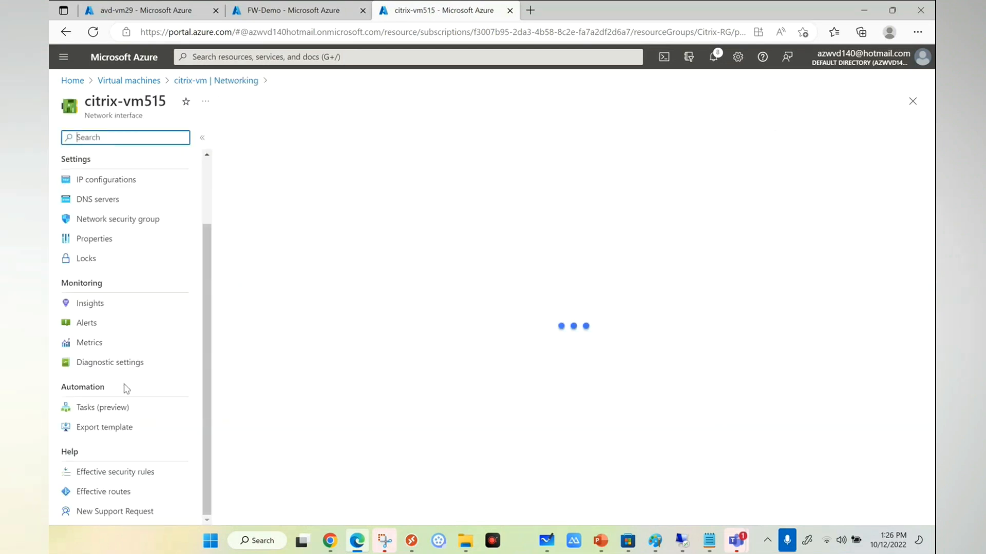
{"action": "left_click", "coordinate": [115, 494]}
{"action": "left_click_drag", "start_coordinate": [399, 11], "coordinate": [287, 11]}
- Examine the 192.168.0.0/24 route and its next hop in avd-vm29's effective routes
{"action": "left_click", "coordinate": [139, 11]}
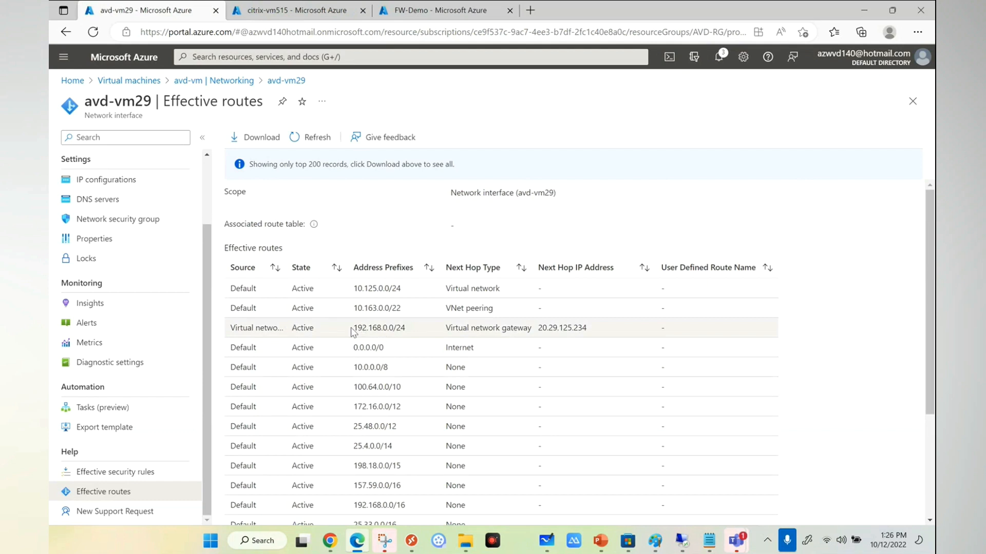
{"action": "left_click_drag", "start_coordinate": [354, 328], "coordinate": [590, 330]}
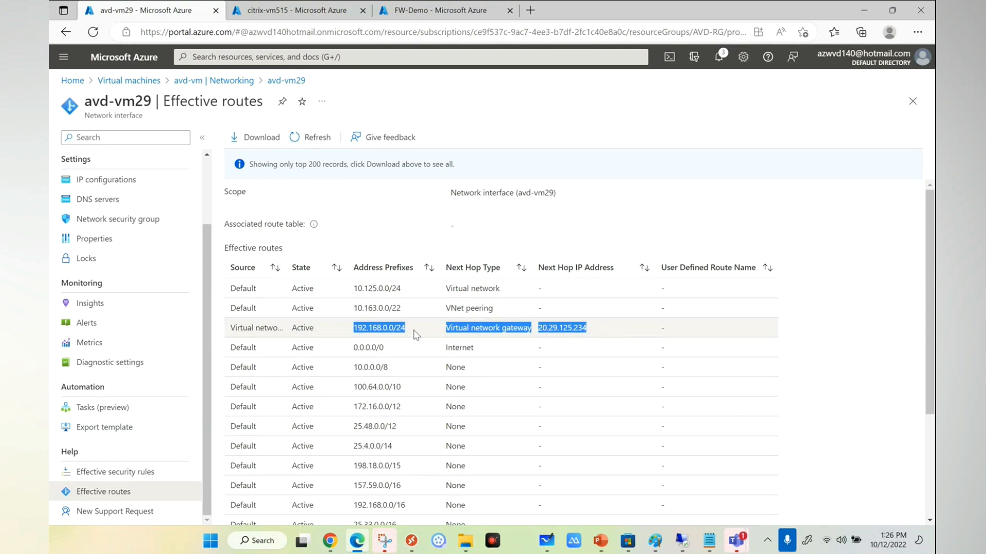
{"action": "left_click", "coordinate": [384, 332]}
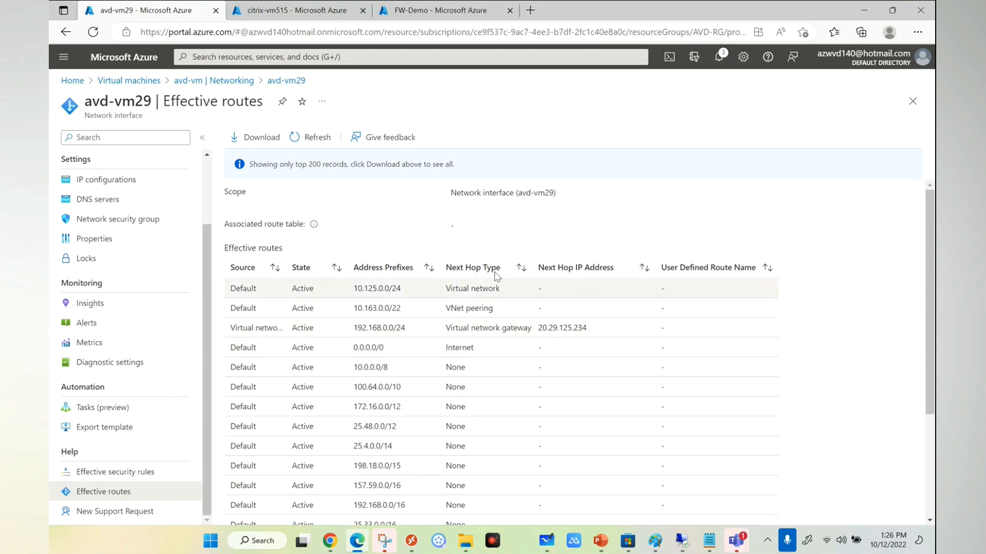
- Examine the user-defined 0.0.0.0/0 route and its next hop in citrix-vm515's effective routes, then return to the avd-vm29 page
{"action": "left_click", "coordinate": [283, 11]}
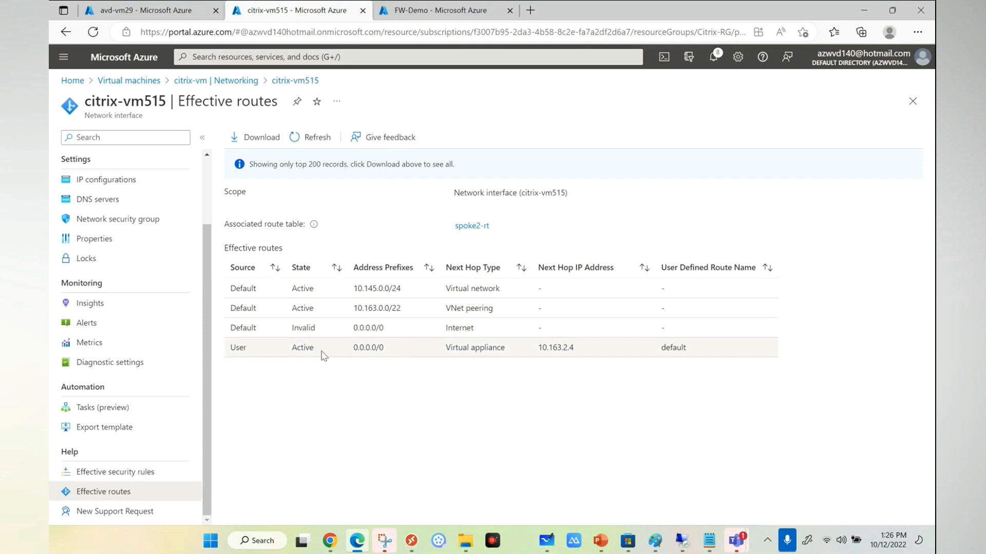
{"action": "left_click_drag", "start_coordinate": [316, 347], "coordinate": [576, 345]}
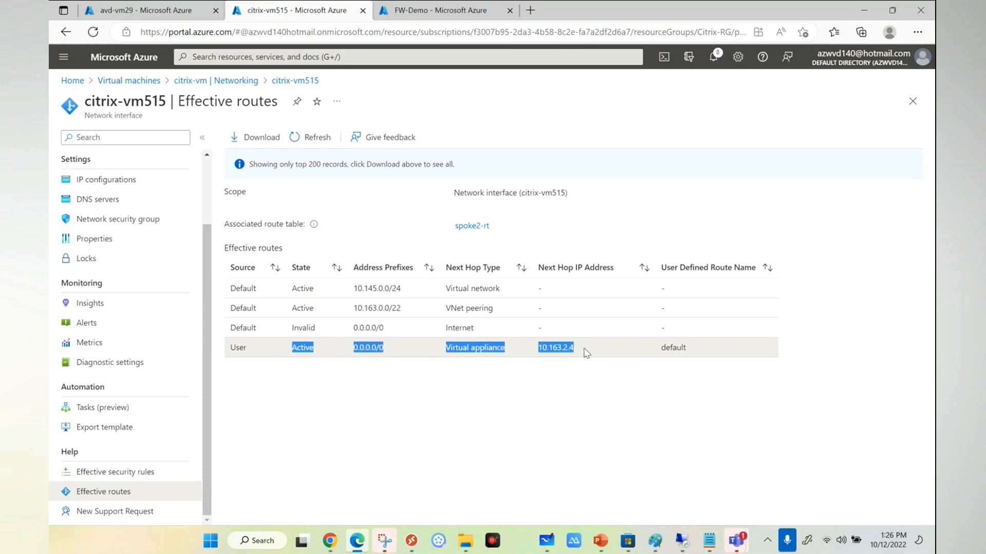
{"action": "left_click", "coordinate": [529, 381]}
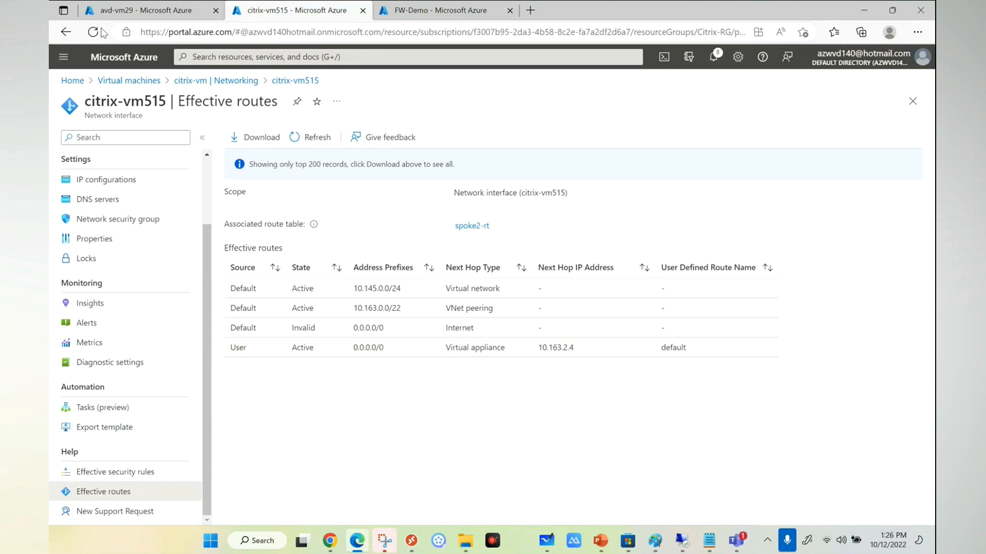
{"action": "key", "text": "ctrl+shift+Tab"}
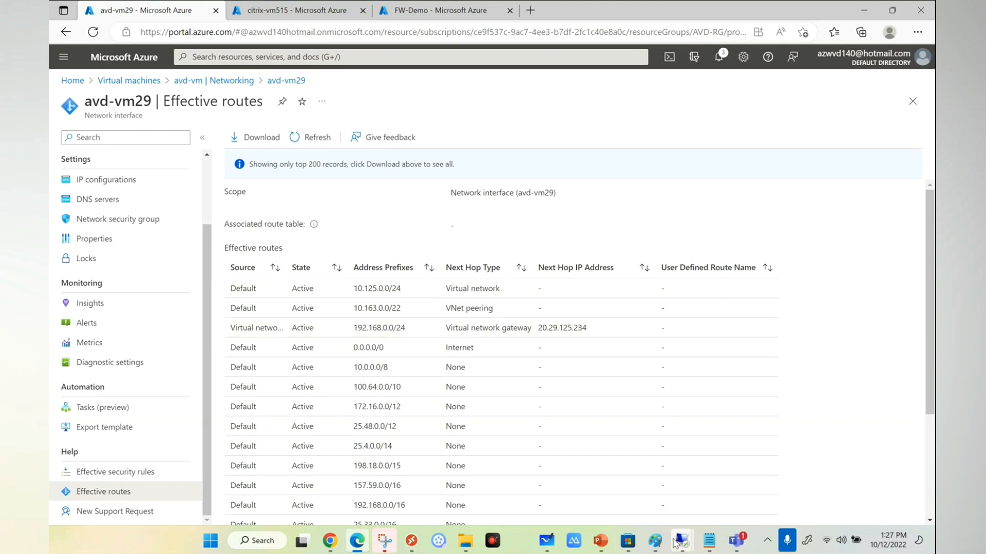
- Switch to the 10.125.0.4 remote desktop session and trace the route to 10.145.0.4 in its command prompt
{"action": "mouse_move", "coordinate": [678, 543]}
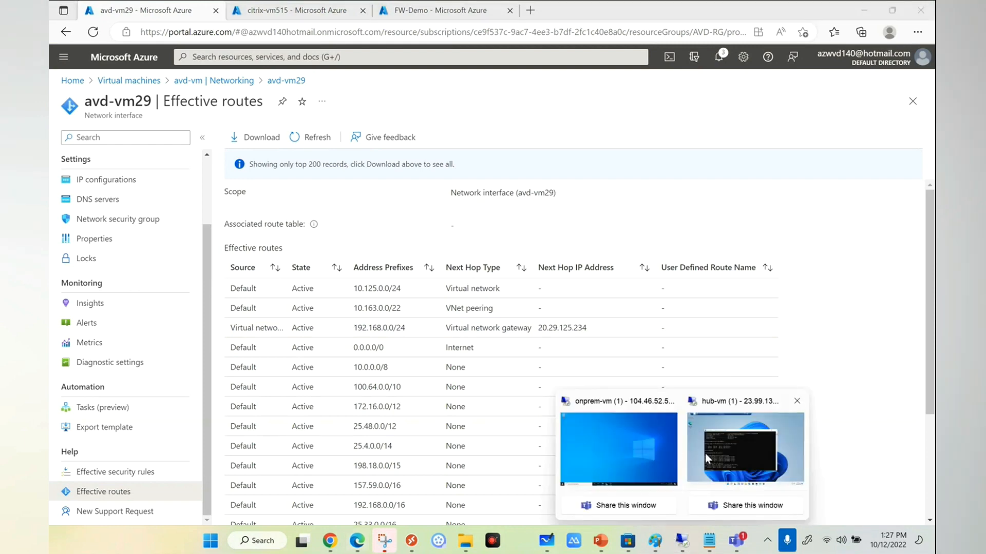
{"action": "left_click", "coordinate": [704, 453]}
{"action": "left_click", "coordinate": [473, 396]}
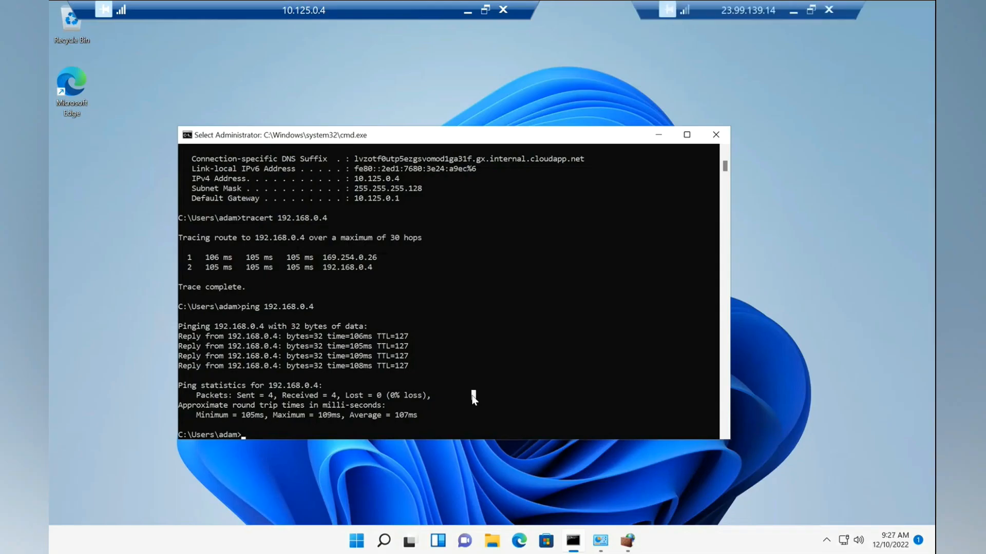
{"action": "type", "text": "tracert 10.1"}
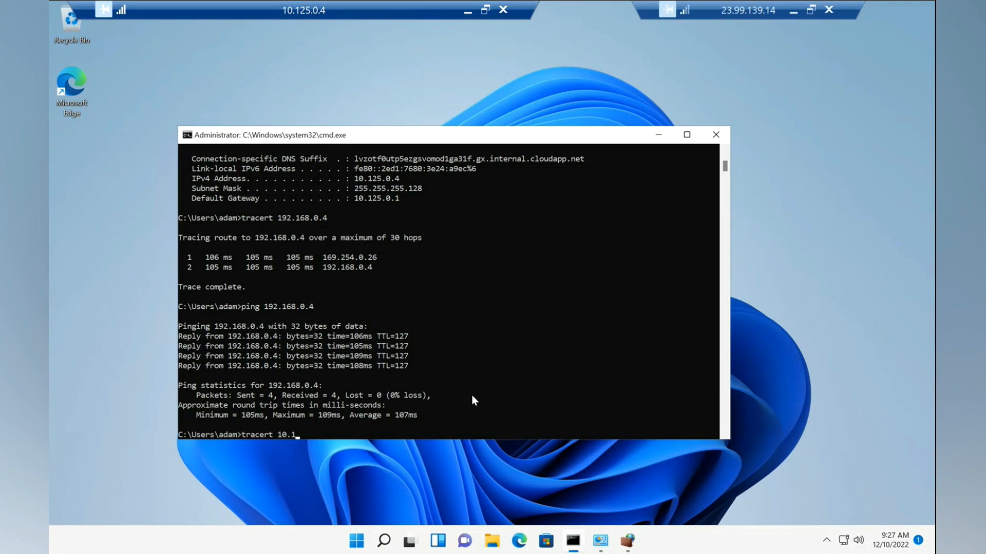
{"action": "type", "text": "45.0.4"}
{"action": "key", "text": "Return"}
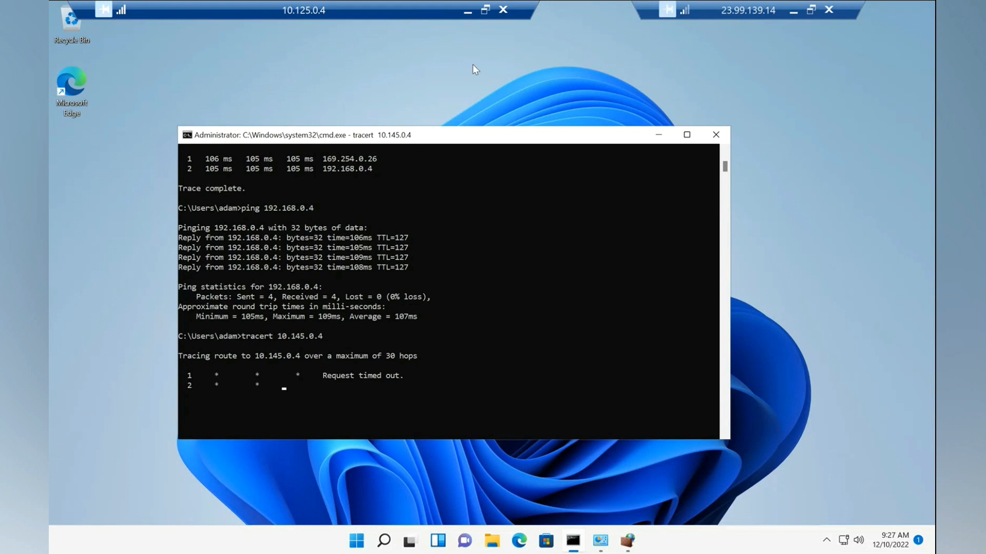
- Minimize the 10.125.0.4 and 23.99.139.14 remote sessions and switch to Microsoft Whiteboard to examine the network diagram
{"action": "left_click", "coordinate": [467, 10]}
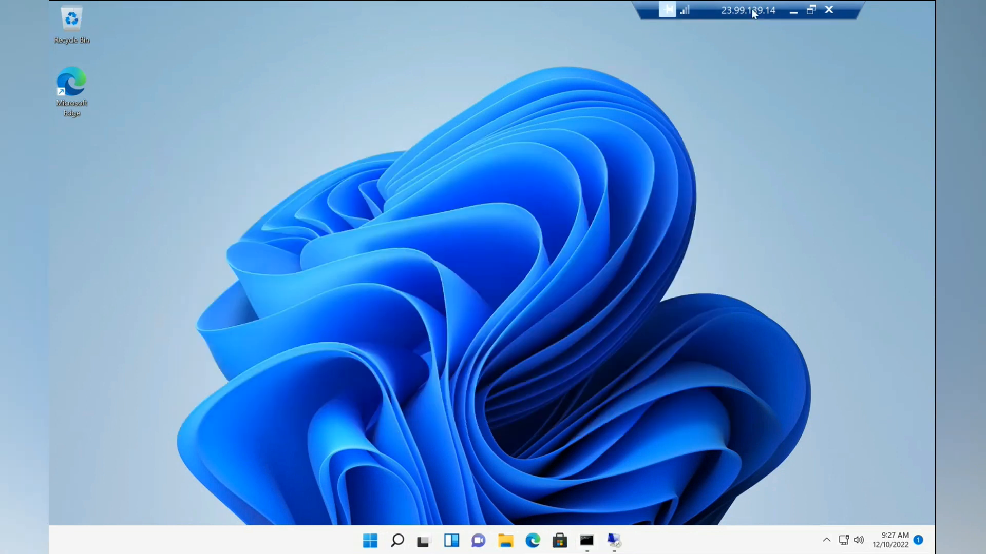
{"action": "left_click", "coordinate": [791, 12]}
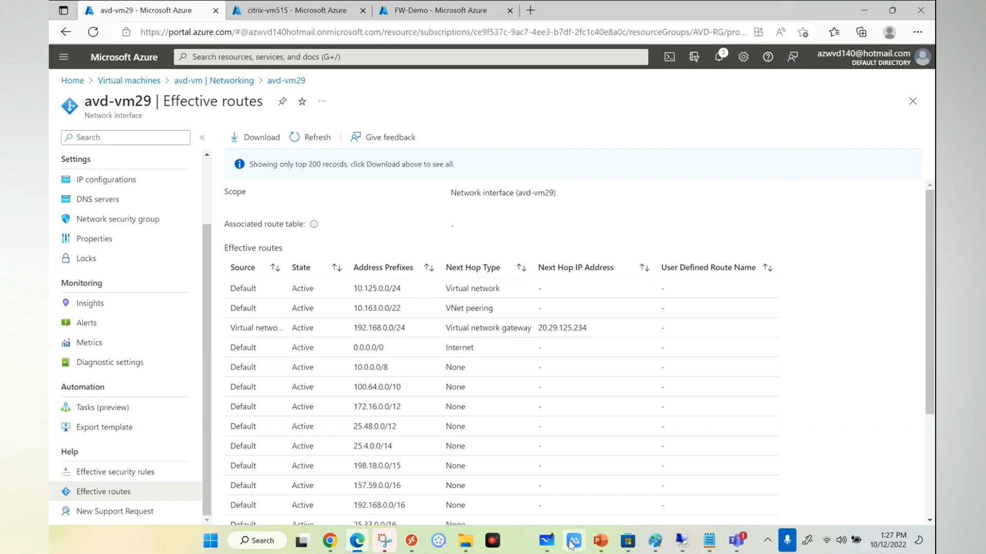
{"action": "left_click", "coordinate": [546, 541]}
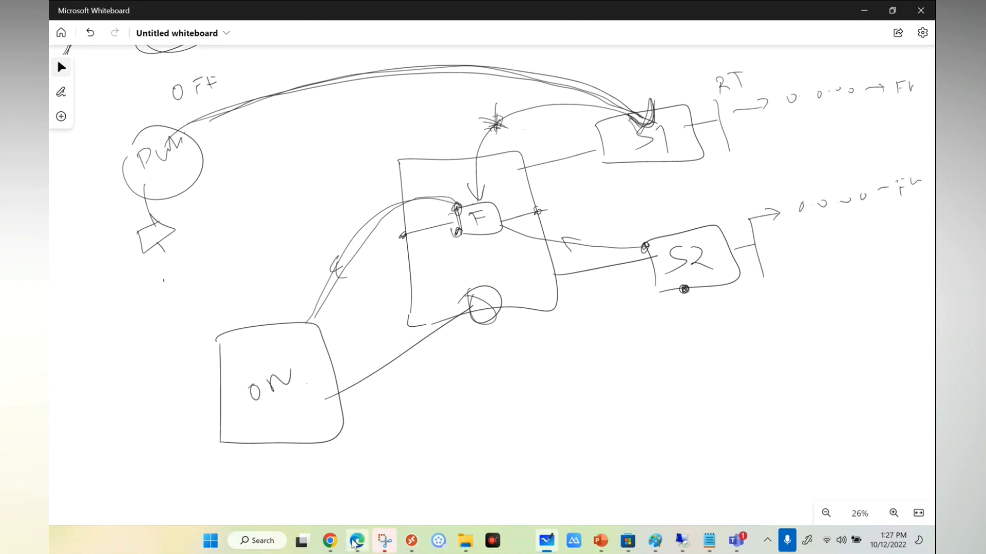
- Switch to the Azure portal in Edge and save the route table spoke1-rt with gateway route propagation set to No
{"action": "left_click", "coordinate": [356, 542]}
{"action": "left_click", "coordinate": [234, 55]}
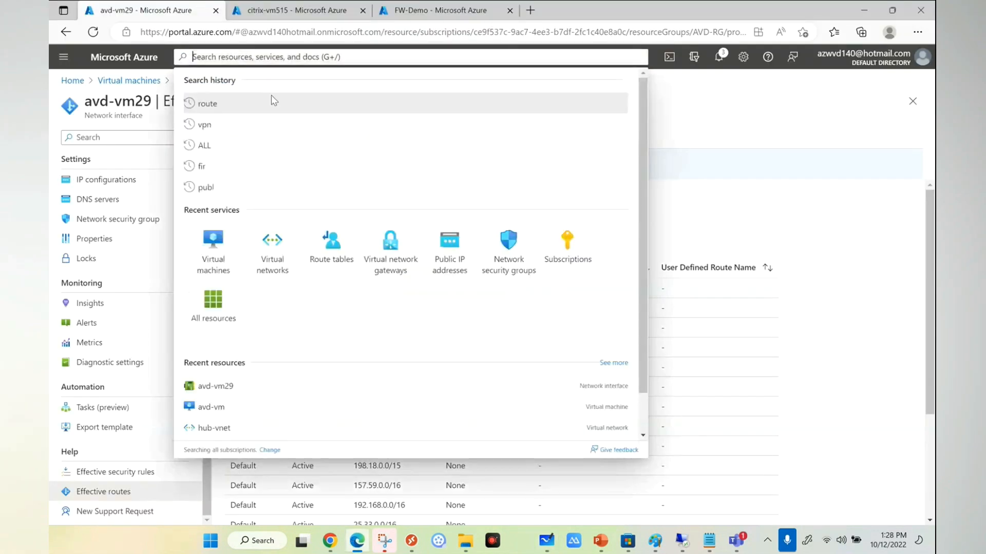
{"action": "left_click", "coordinate": [334, 244]}
{"action": "left_click", "coordinate": [111, 236]}
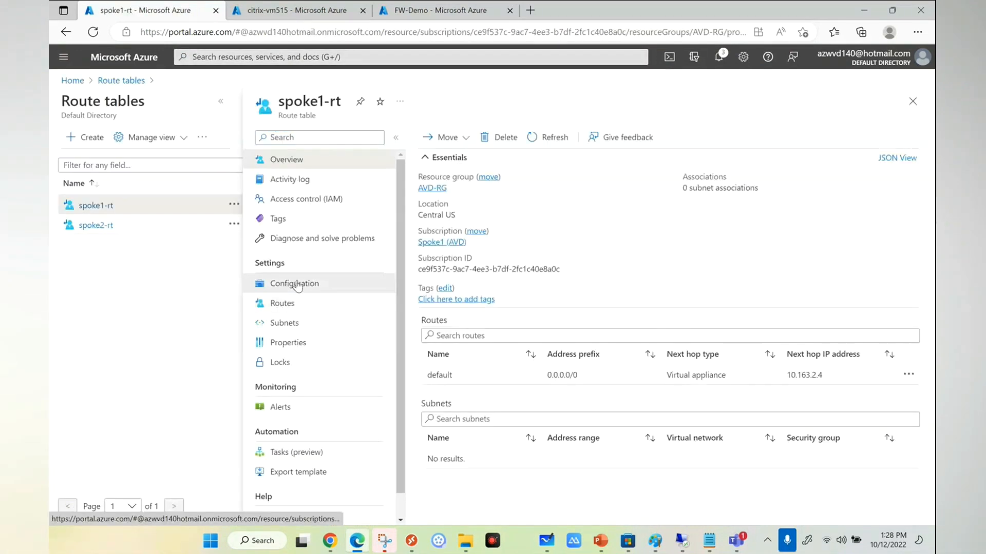
{"action": "left_click", "coordinate": [296, 285]}
{"action": "left_click", "coordinate": [458, 174]}
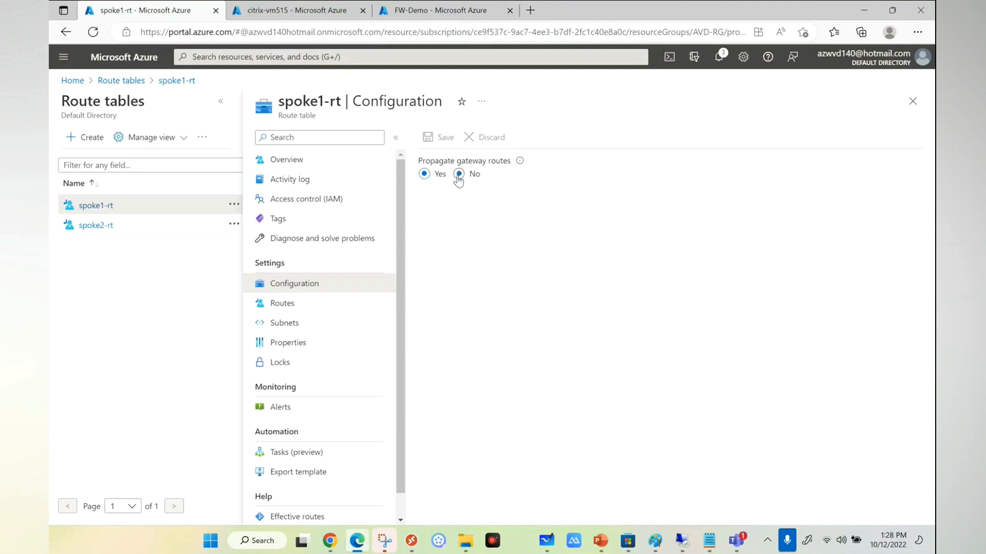
{"action": "left_click", "coordinate": [432, 136]}
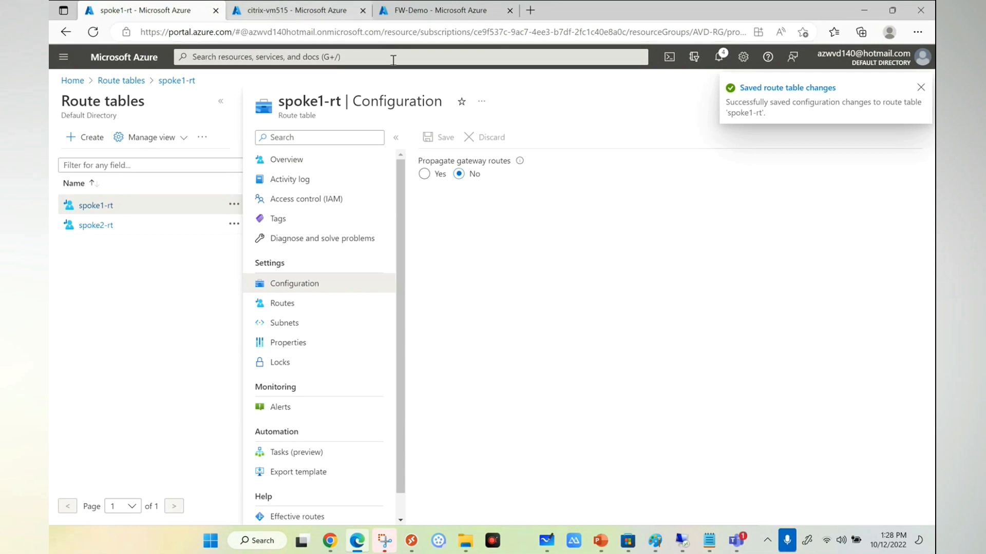
- Examine the effective routes of the network interface citrix-vm515
{"action": "left_click", "coordinate": [282, 11]}
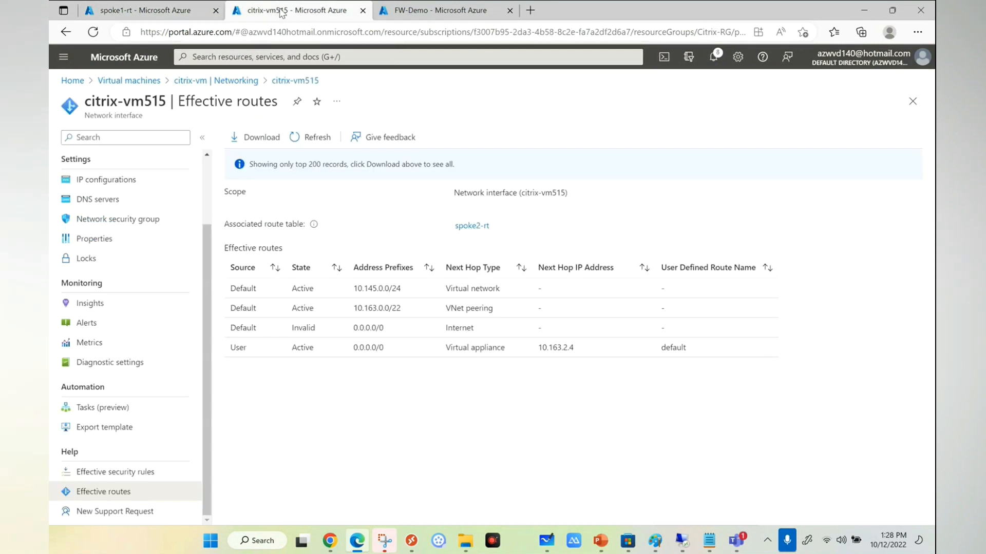
{"action": "left_click", "coordinate": [441, 11]}
{"action": "left_click", "coordinate": [287, 11]}
- Open the networking settings of the virtual machine avd-vm
{"action": "left_click", "coordinate": [186, 16]}
{"action": "left_click", "coordinate": [252, 57]}
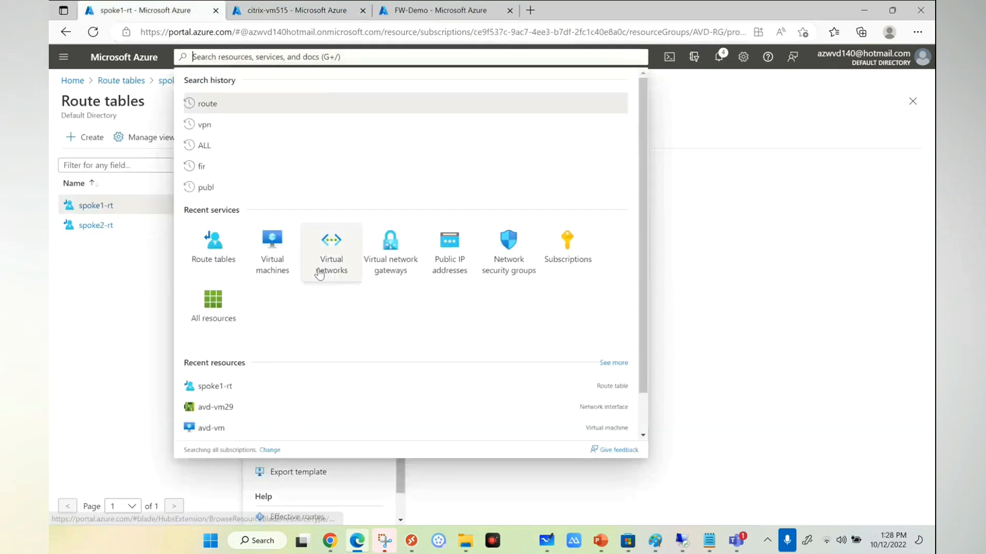
{"action": "left_click", "coordinate": [272, 256]}
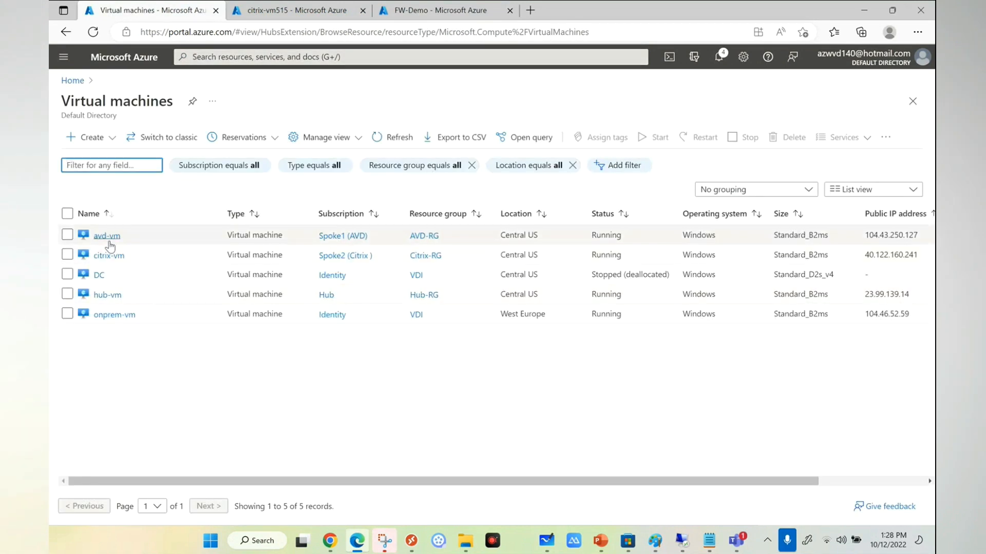
{"action": "left_click", "coordinate": [108, 240]}
{"action": "scroll", "coordinate": [316, 369], "scroll_direction": "down", "scroll_amount": 10}
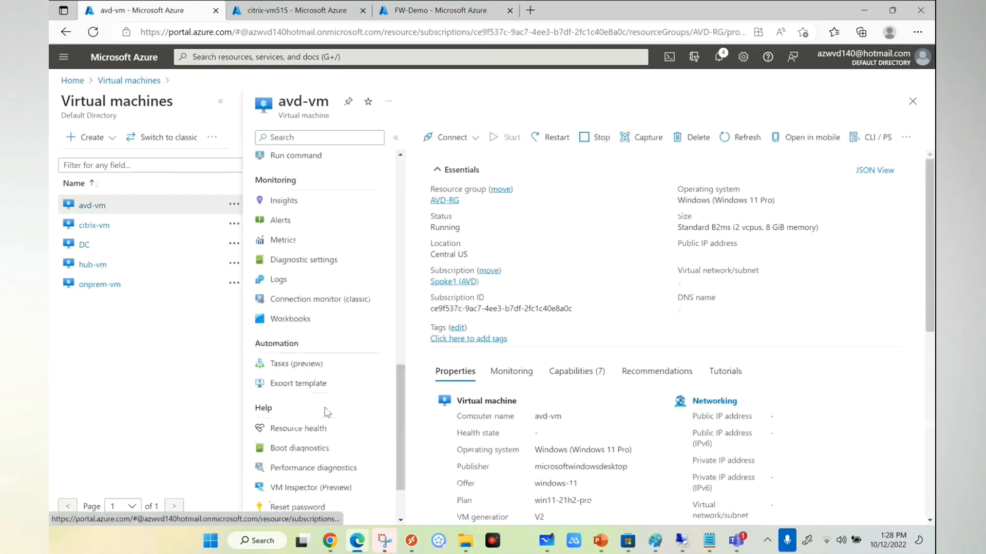
{"action": "scroll", "coordinate": [325, 411], "scroll_direction": "up", "scroll_amount": 5}
{"action": "scroll", "coordinate": [313, 349], "scroll_direction": "down", "scroll_amount": 2}
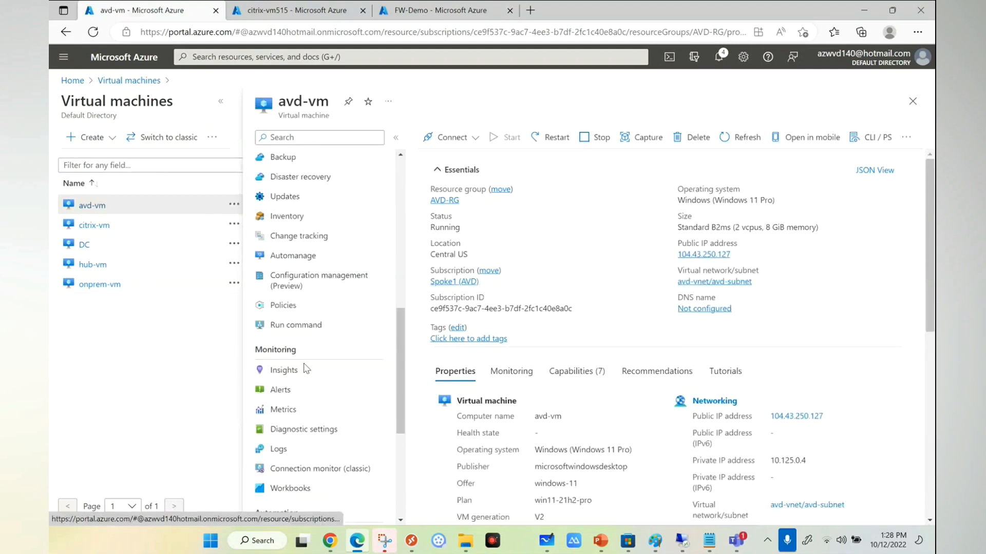
{"action": "scroll", "coordinate": [302, 280], "scroll_direction": "up", "scroll_amount": 6}
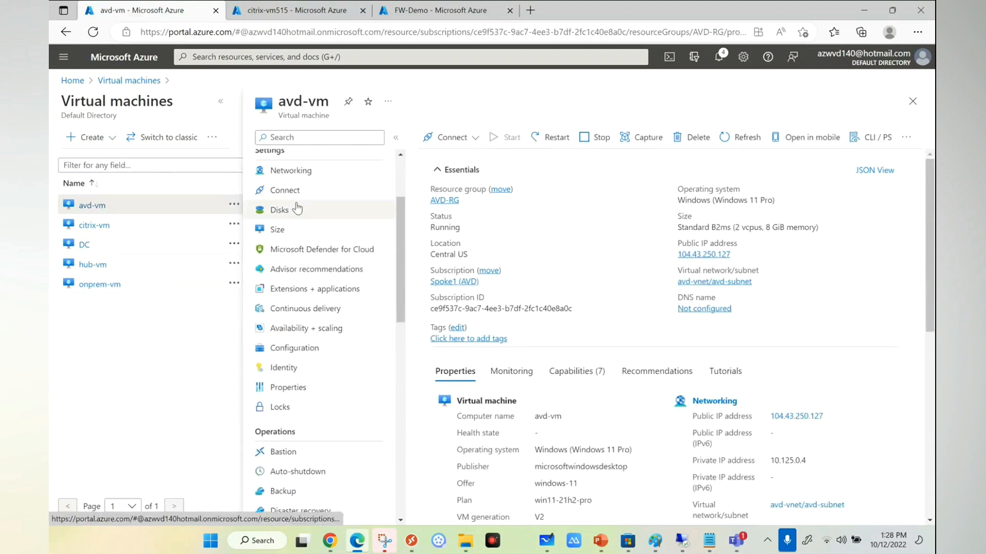
{"action": "left_click", "coordinate": [298, 171]}
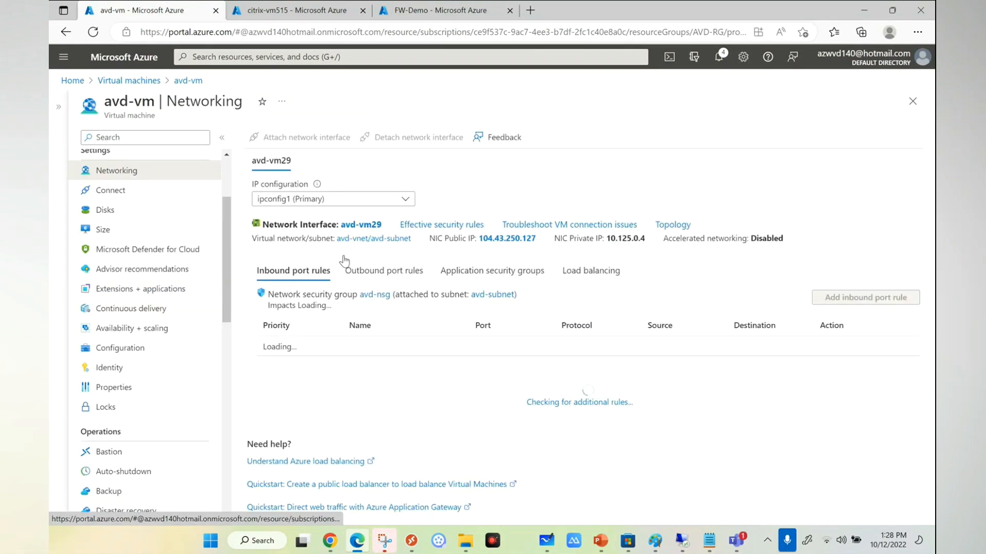
- Open the effective routes of avd-vm's network interface avd-vm29
{"action": "left_click", "coordinate": [367, 226]}
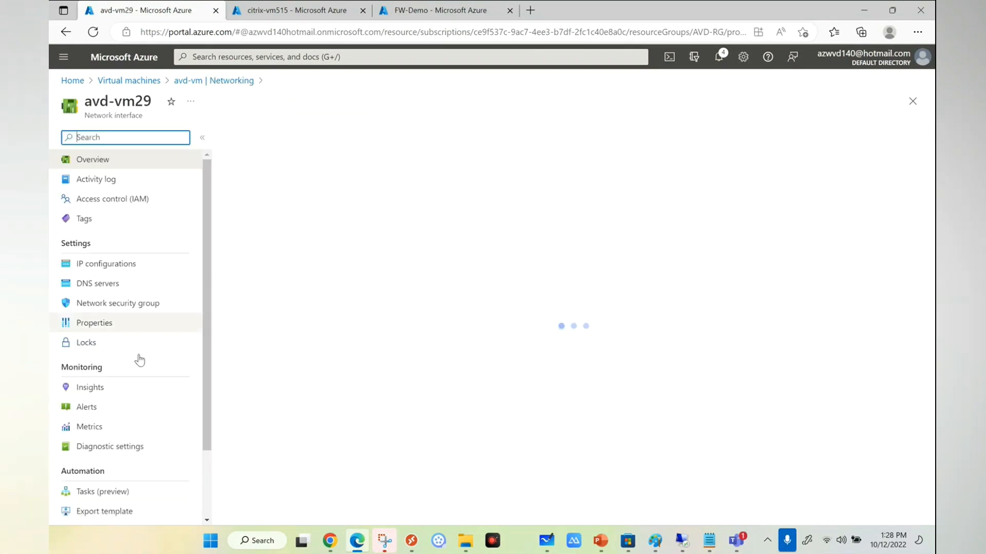
{"action": "scroll", "coordinate": [139, 360], "scroll_direction": "down", "scroll_amount": 3}
{"action": "left_click", "coordinate": [102, 491]}
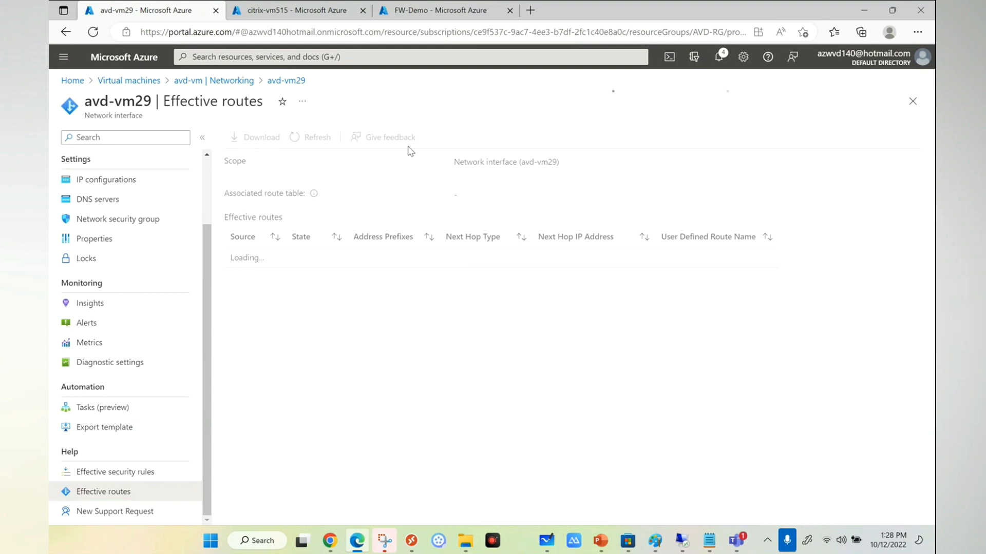
- Compare with the effective routes of citrix-vm515, and refresh the effective routes of avd-vm29
{"action": "left_click", "coordinate": [315, 13]}
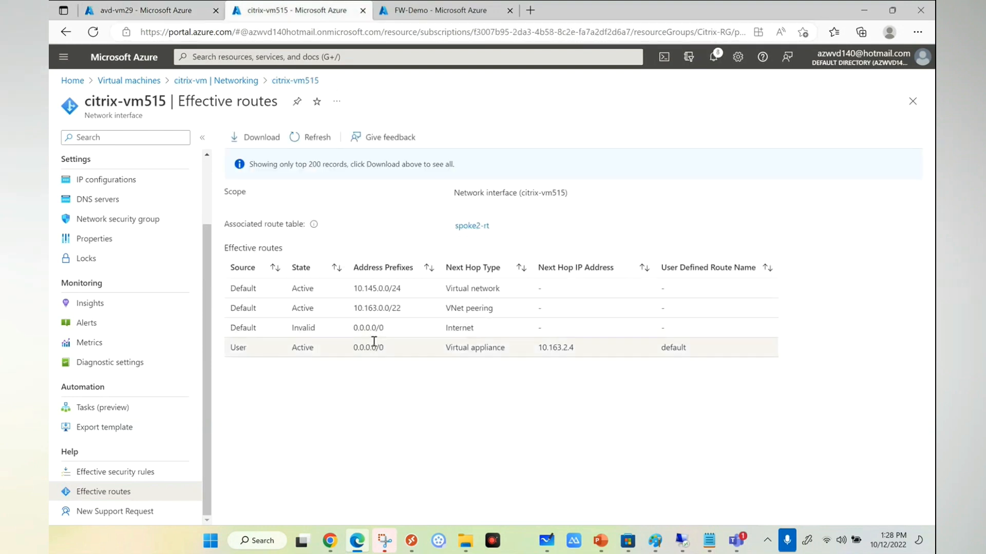
{"action": "left_click", "coordinate": [132, 11]}
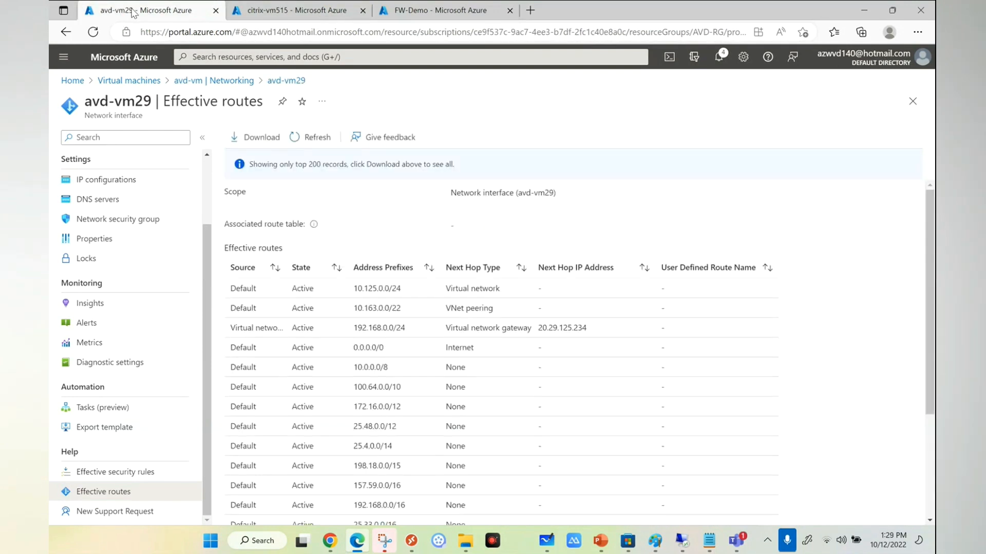
{"action": "left_click", "coordinate": [310, 136]}
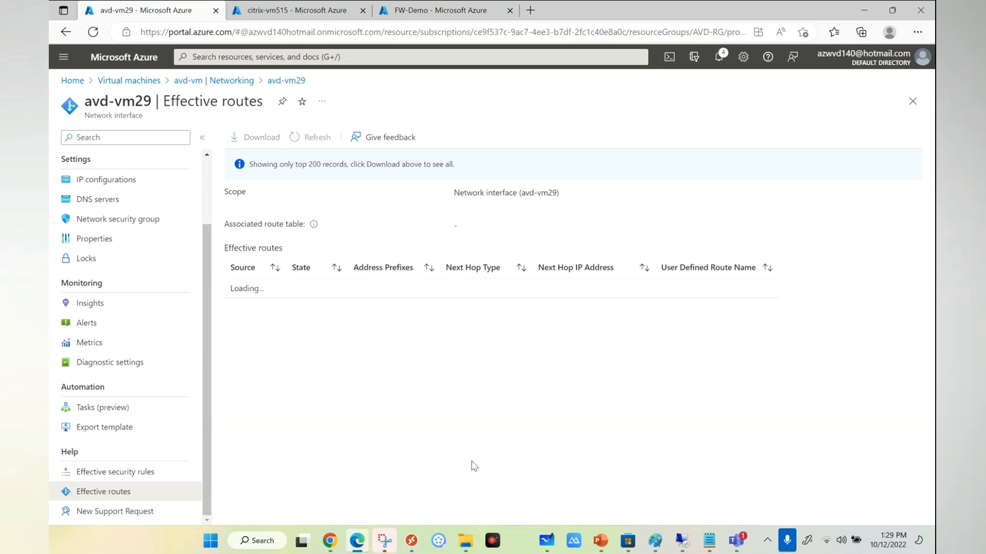
- Switch through the hub-vm remote session to the 10.125.0.4 session and stop the route trace running in its command prompt
{"action": "left_click", "coordinate": [681, 541]}
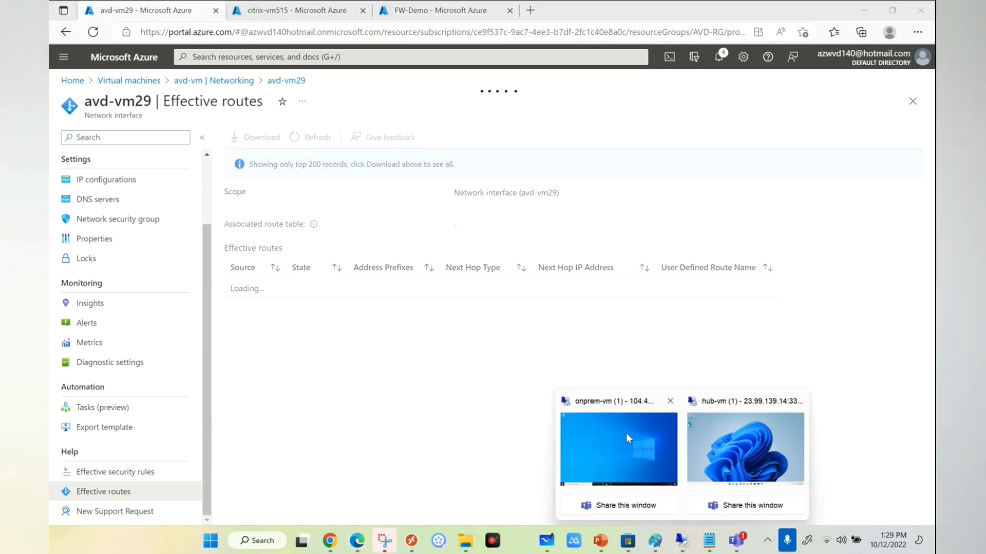
{"action": "left_click", "coordinate": [708, 434]}
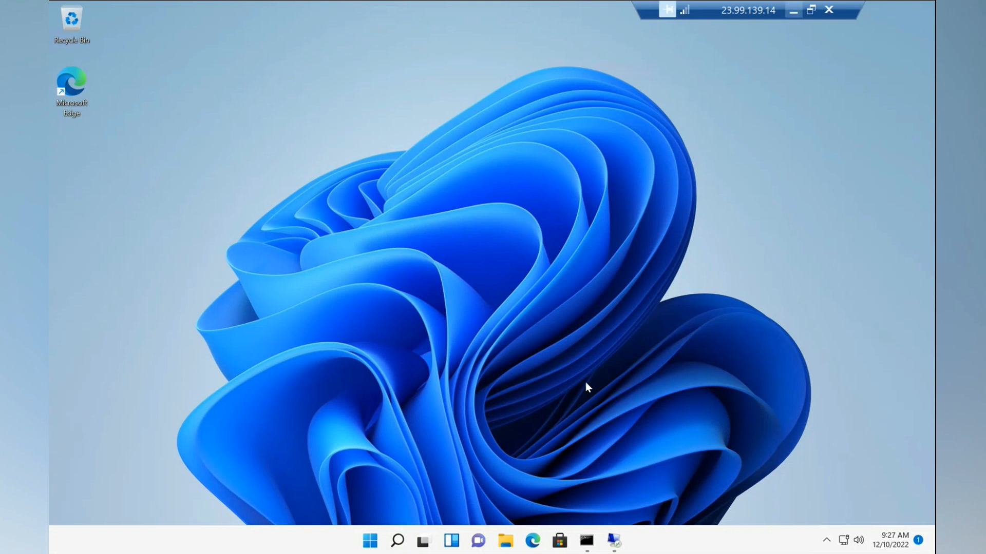
{"action": "left_click", "coordinate": [622, 545]}
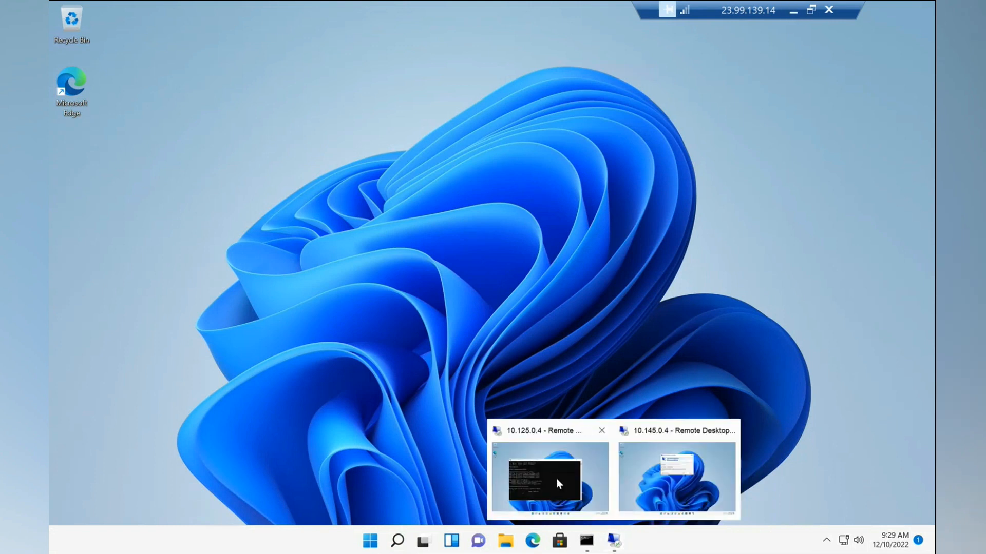
{"action": "left_click", "coordinate": [556, 478]}
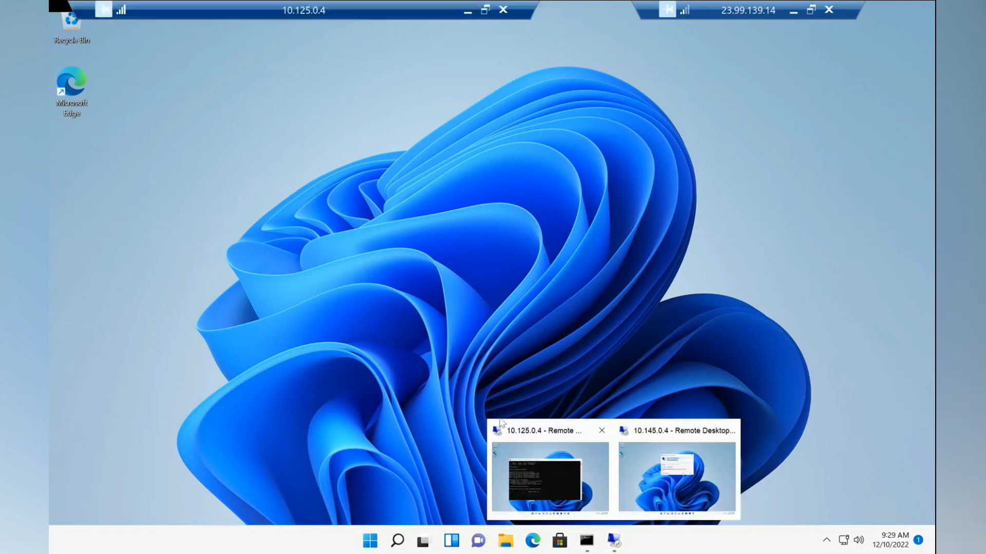
{"action": "left_click", "coordinate": [501, 422]}
{"action": "key", "text": "ctrl+c"}
{"action": "key", "text": "ctrl+c"}
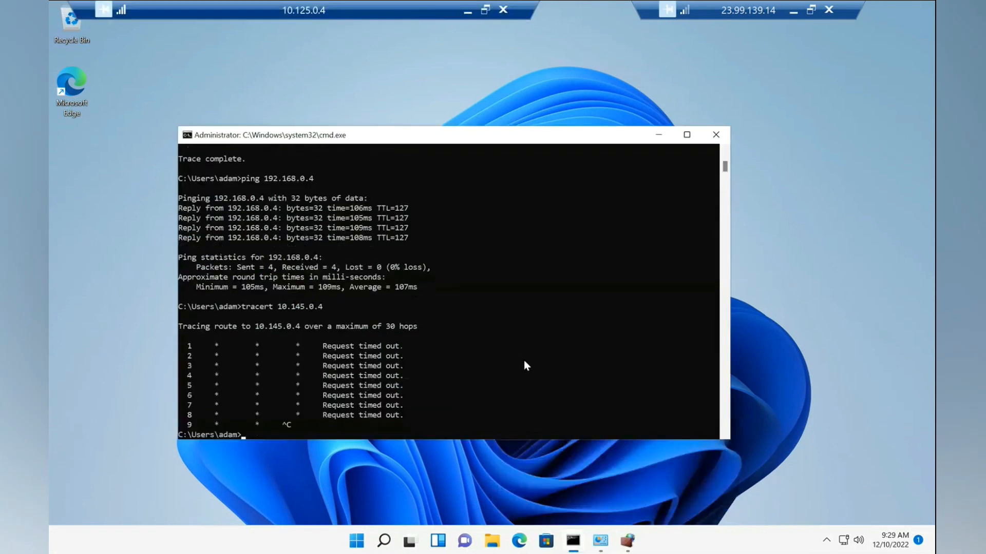
- Run tracert 192.168.0.4 twice in the command prompt of the 10.125.0.4 session
{"action": "key", "text": "Return"}
{"action": "key", "text": "Up"}
{"action": "key", "text": "Up"}
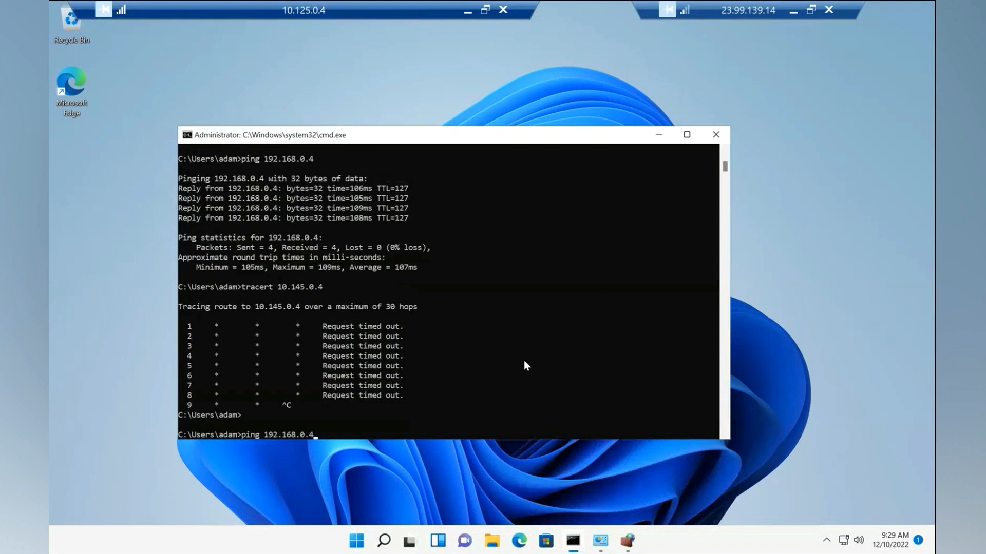
{"action": "key", "text": "Up"}
{"action": "key", "text": "Return"}
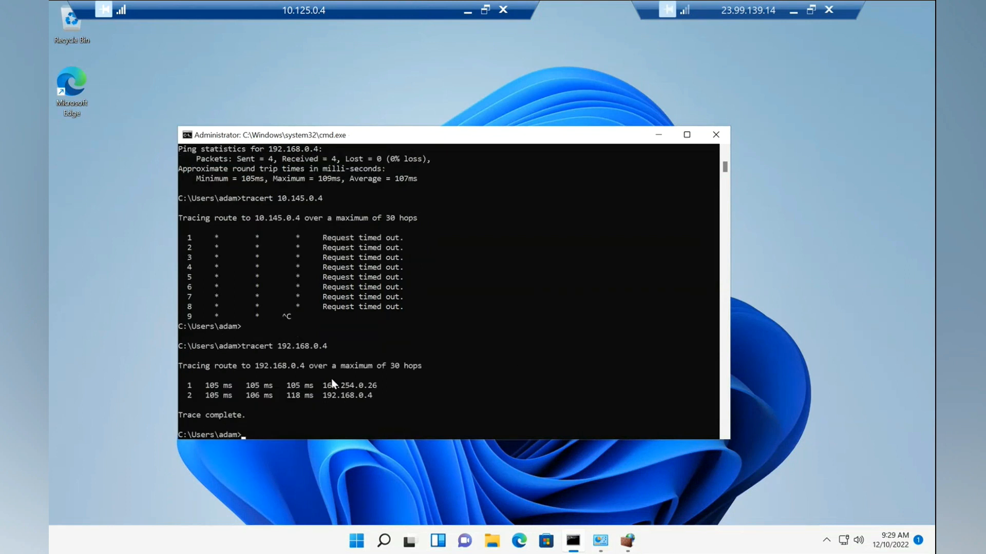
{"action": "key", "text": "Up"}
{"action": "key", "text": "Return"}
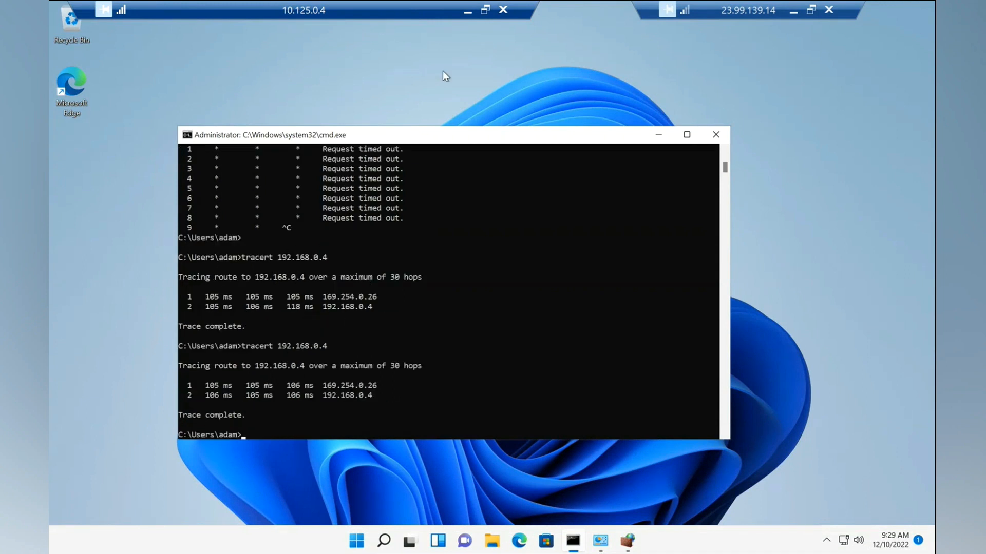
- Leave the remote sessions to review the Microsoft Whiteboard diagram, and refresh the effective routes of avd-vm29 in the Azure portal
{"action": "left_click", "coordinate": [468, 11]}
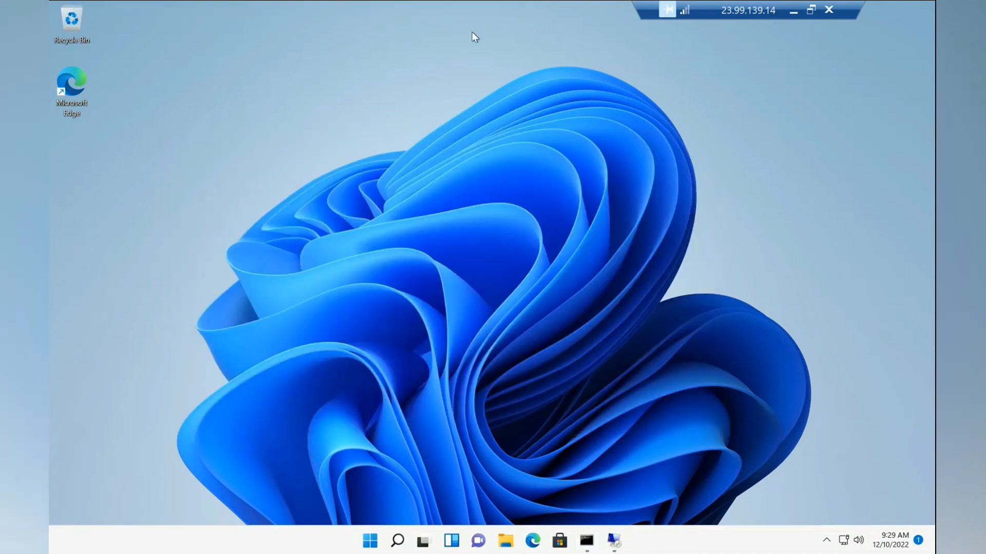
{"action": "left_click", "coordinate": [793, 10]}
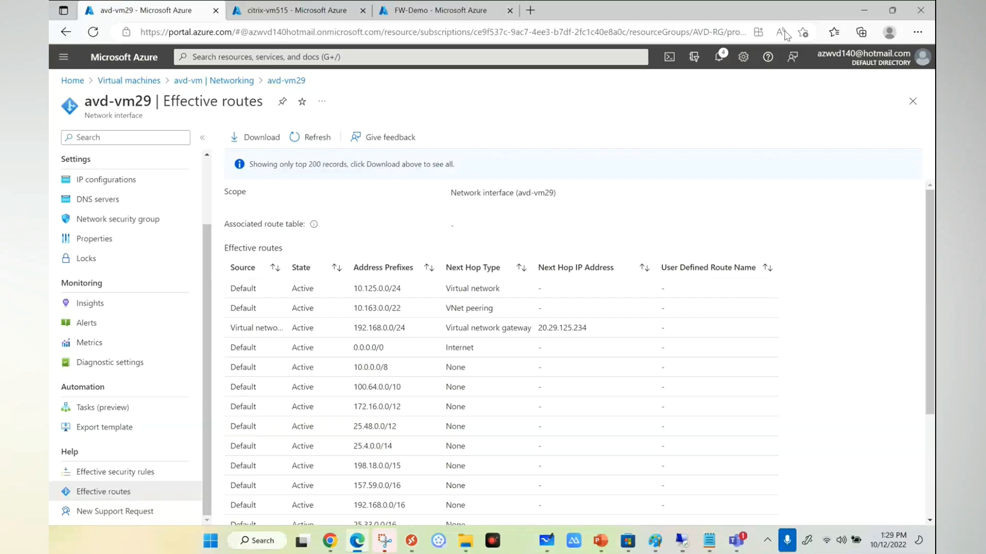
{"action": "left_click", "coordinate": [546, 542]}
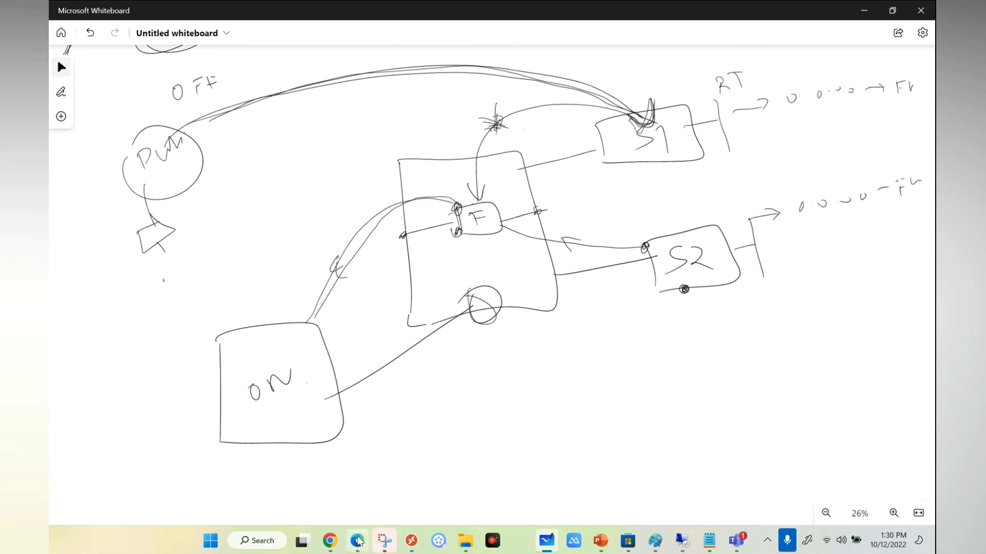
{"action": "left_click", "coordinate": [357, 541]}
{"action": "left_click", "coordinate": [315, 138]}
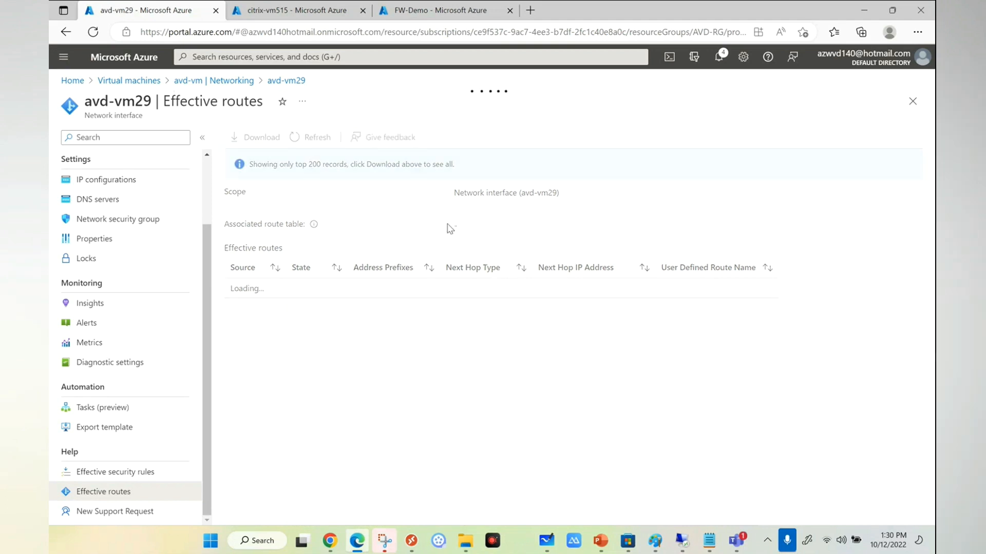
- Open the network rules of demo-pol, the policy attached to the firewall FW-Demo
{"action": "left_click", "coordinate": [439, 10]}
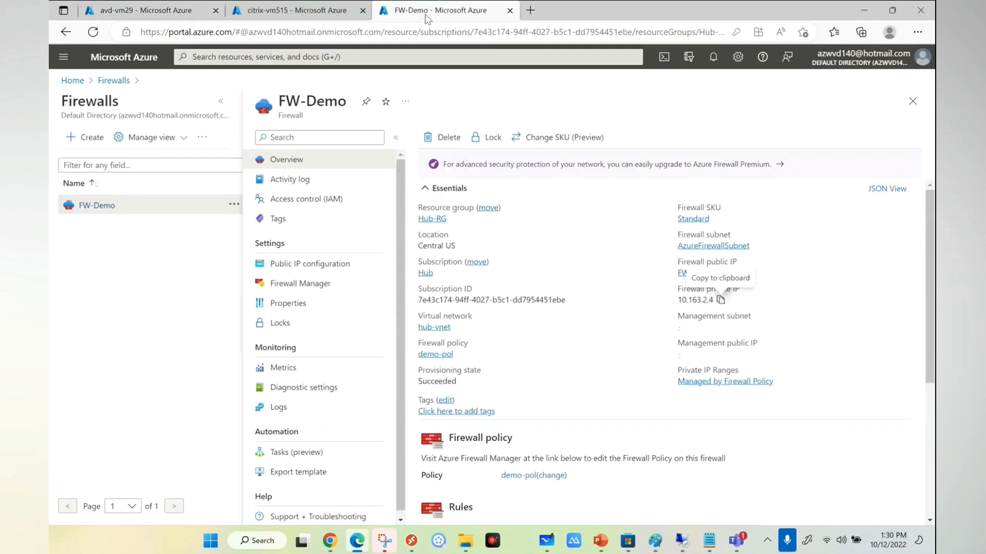
{"action": "left_click", "coordinate": [520, 477]}
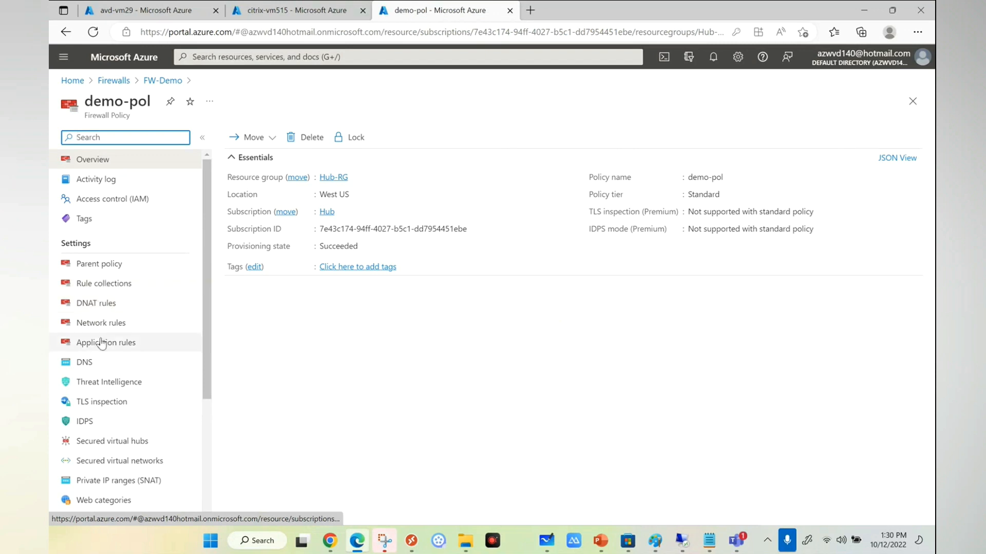
{"action": "left_click", "coordinate": [98, 325]}
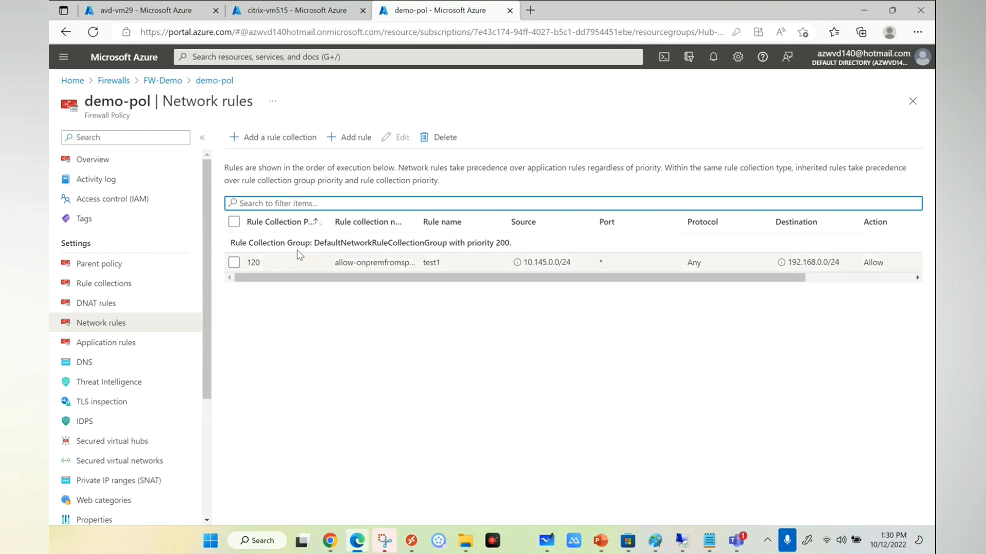
- Start a network rule collection named allowspokes with priority 140 in DefaultNetworkRuleCollectionGroup
{"action": "left_click", "coordinate": [287, 138]}
{"action": "type", "text": "allowspoke"}
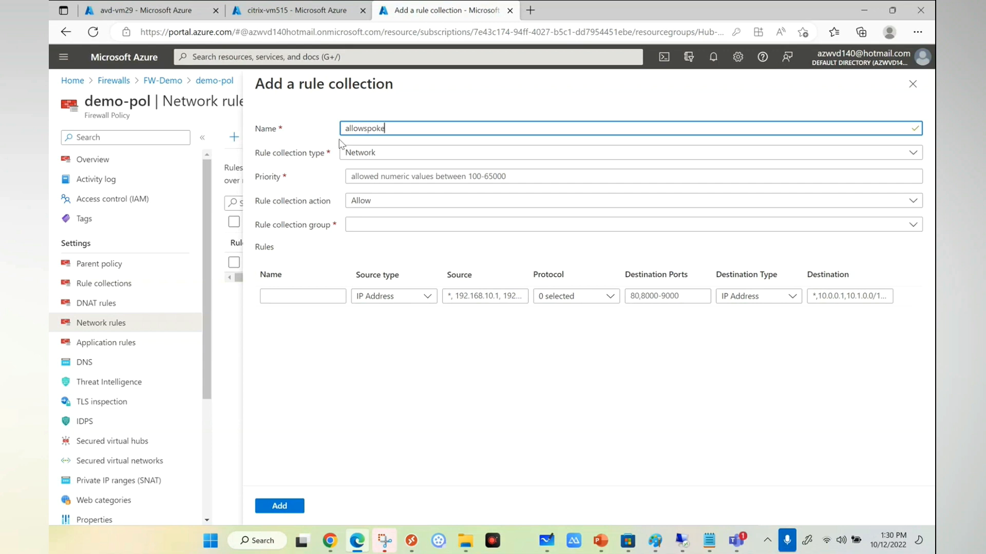
{"action": "type", "text": "s"}
{"action": "left_click", "coordinate": [365, 176]}
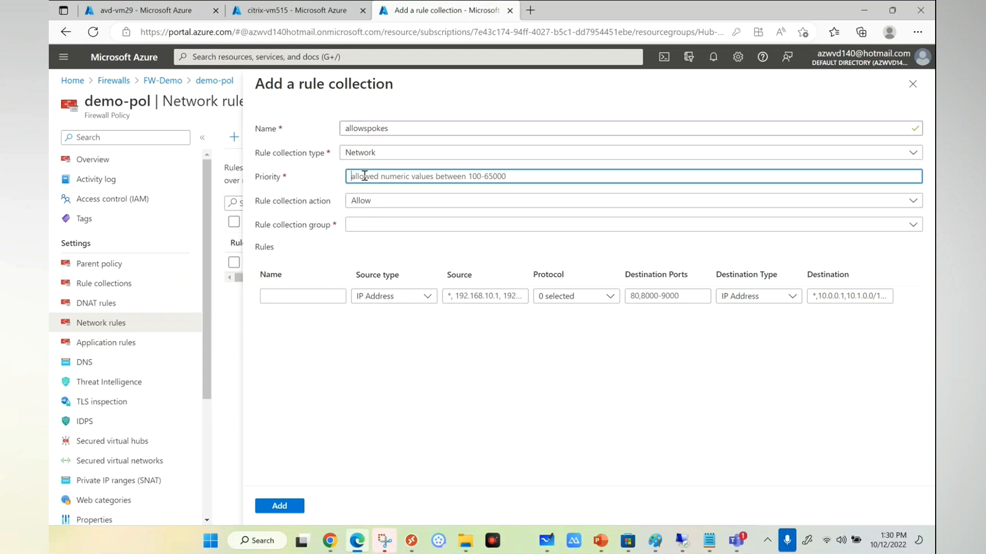
{"action": "type", "text": "140"}
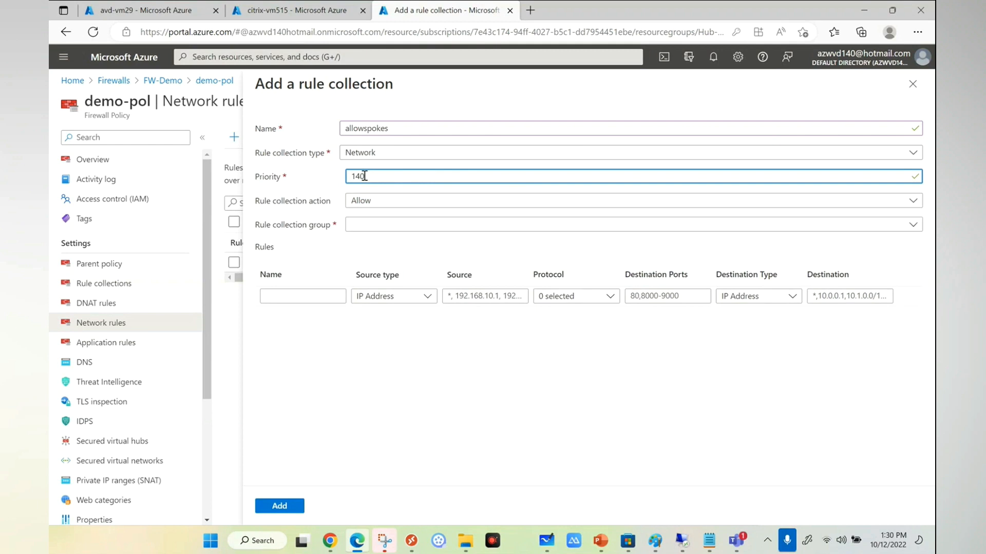
{"action": "left_click", "coordinate": [372, 226]}
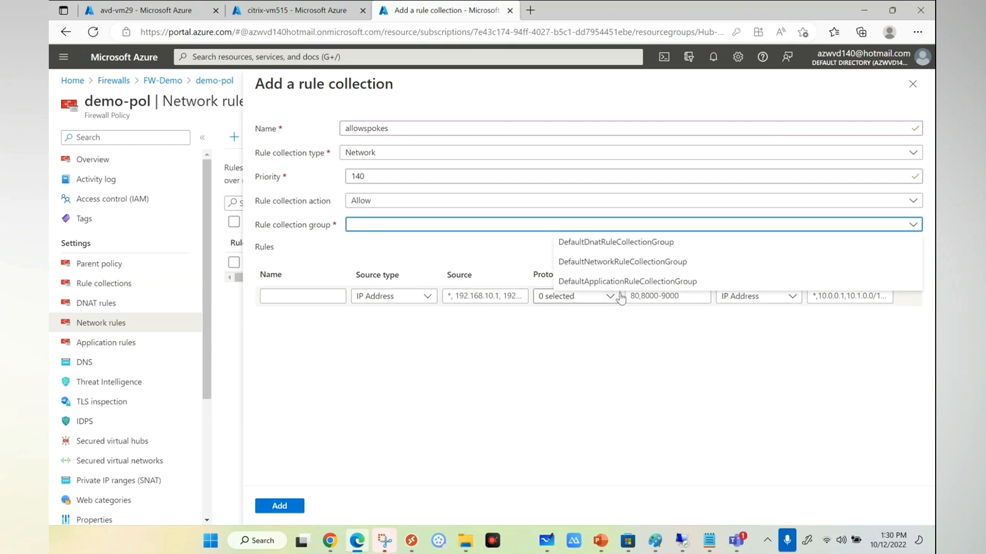
{"action": "left_click", "coordinate": [614, 264]}
- Begin the collection's first rule with the name allowspoke and source 10.125.0.0/24
{"action": "left_click", "coordinate": [282, 296]}
{"action": "type", "text": "allow"}
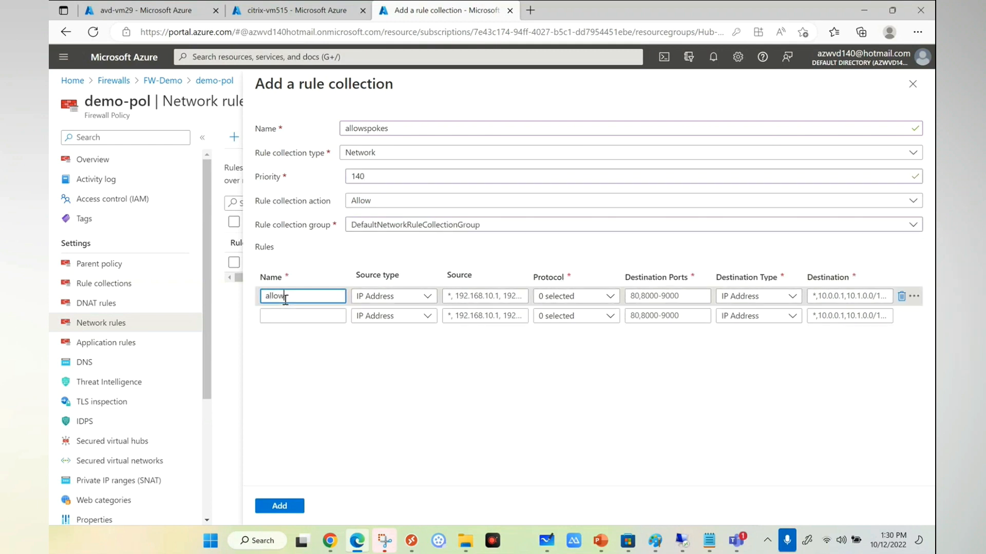
{"action": "type", "text": "spoke"}
{"action": "left_click", "coordinate": [464, 295]}
{"action": "type", "text": "10"}
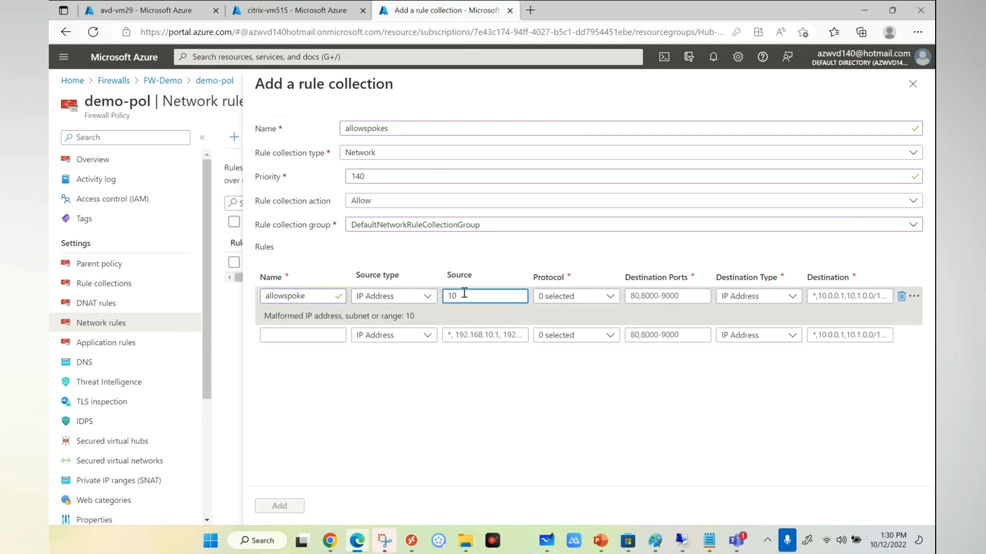
{"action": "type", "text": ".115.0.0/25"}
{"action": "key", "text": "BackSpace"}
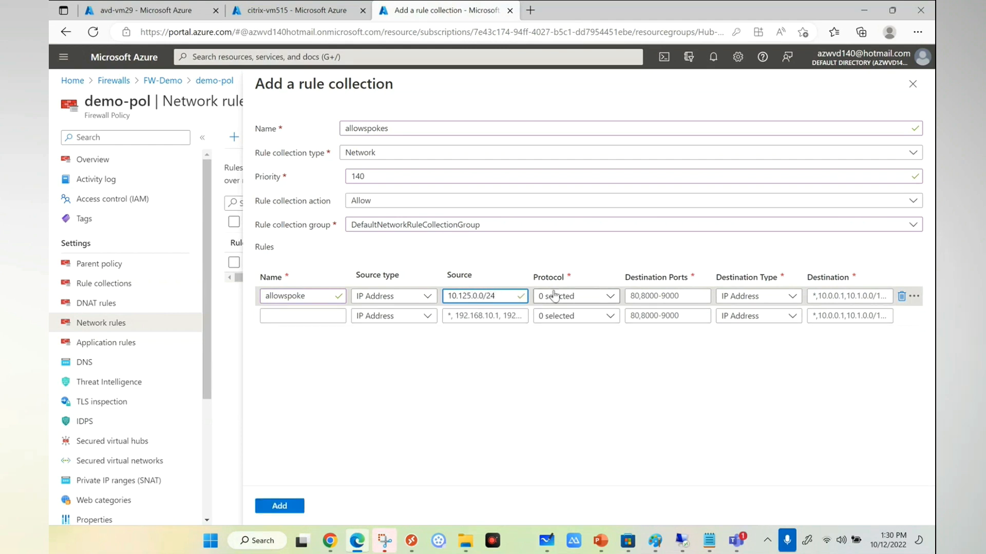
- Set the first rule's protocol to Any, destination ports to * and destination to 10.145.0.0/24, and rename it allowspoke1
{"action": "left_click", "coordinate": [585, 296]}
{"action": "left_click", "coordinate": [560, 373]}
{"action": "left_click", "coordinate": [671, 295]}
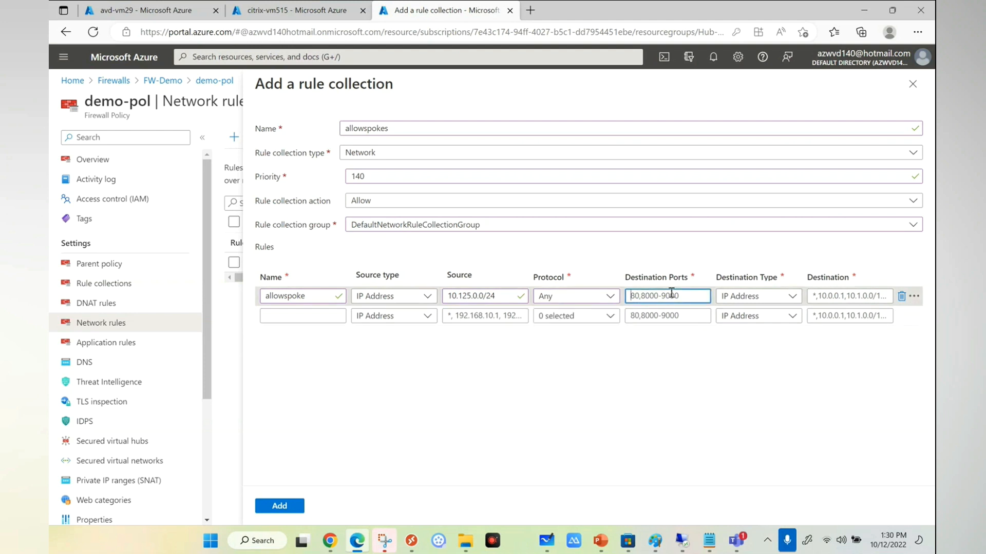
{"action": "type", "text": "*"}
{"action": "left_click", "coordinate": [742, 296]}
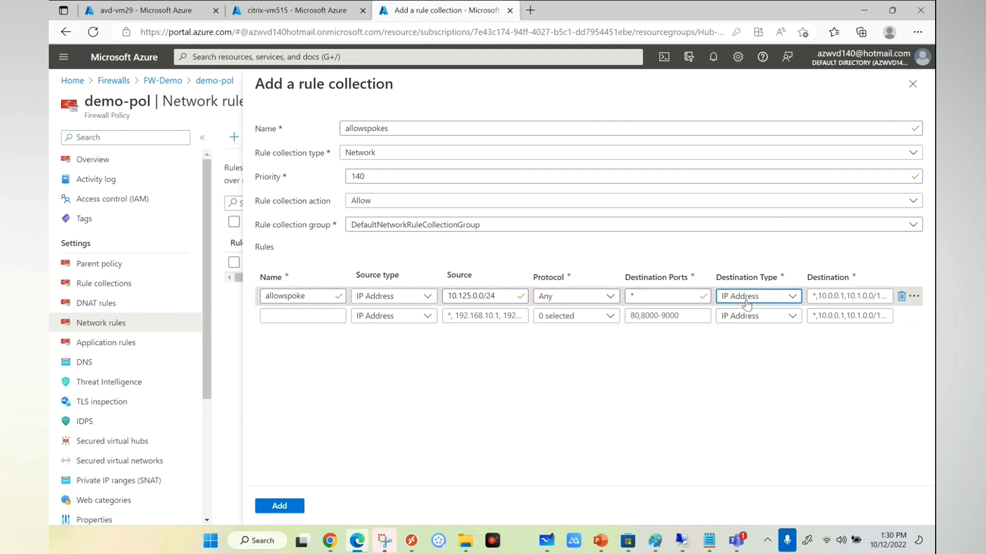
{"action": "left_click", "coordinate": [734, 314]}
{"action": "left_click", "coordinate": [834, 296]}
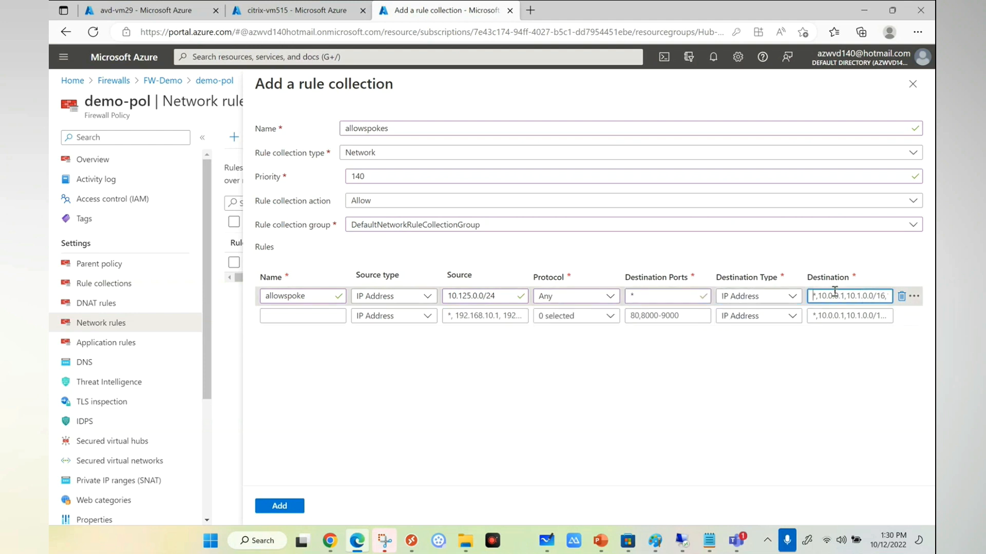
{"action": "type", "text": "14"}
{"action": "key", "text": "BackSpace"}
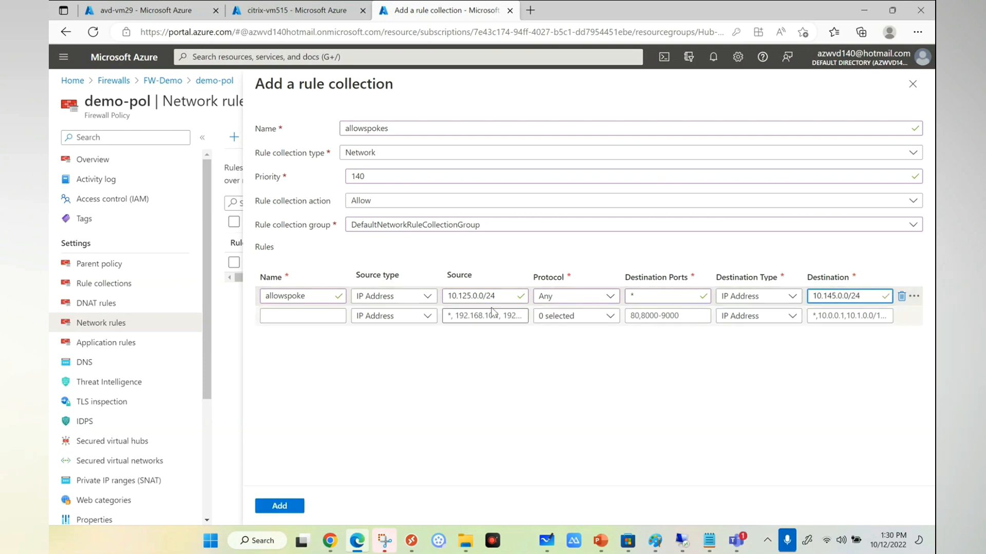
{"action": "left_click", "coordinate": [315, 298]}
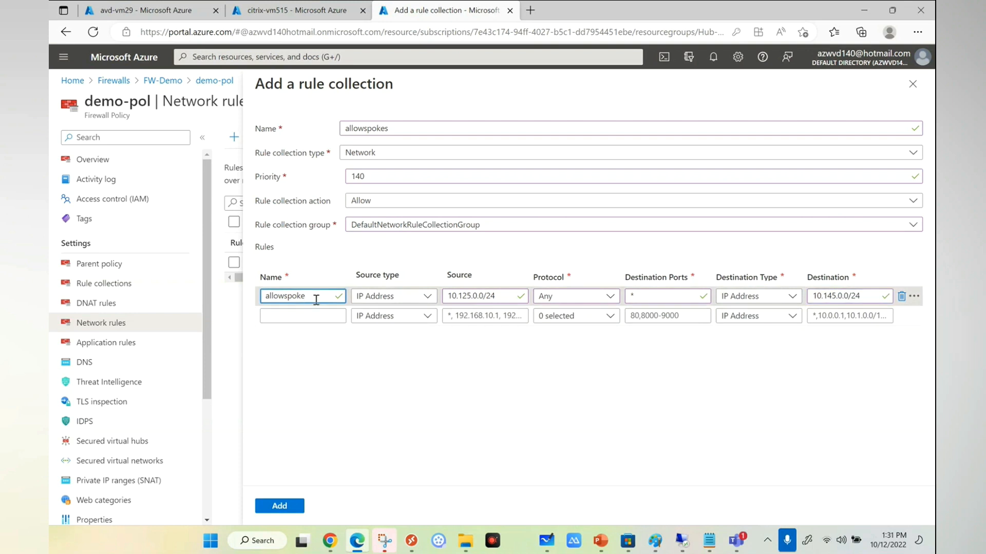
- Begin a second rule named allowspoke2 with source 10.145.0.0/24
{"action": "left_click", "coordinate": [309, 315]}
{"action": "type", "text": "allo"}
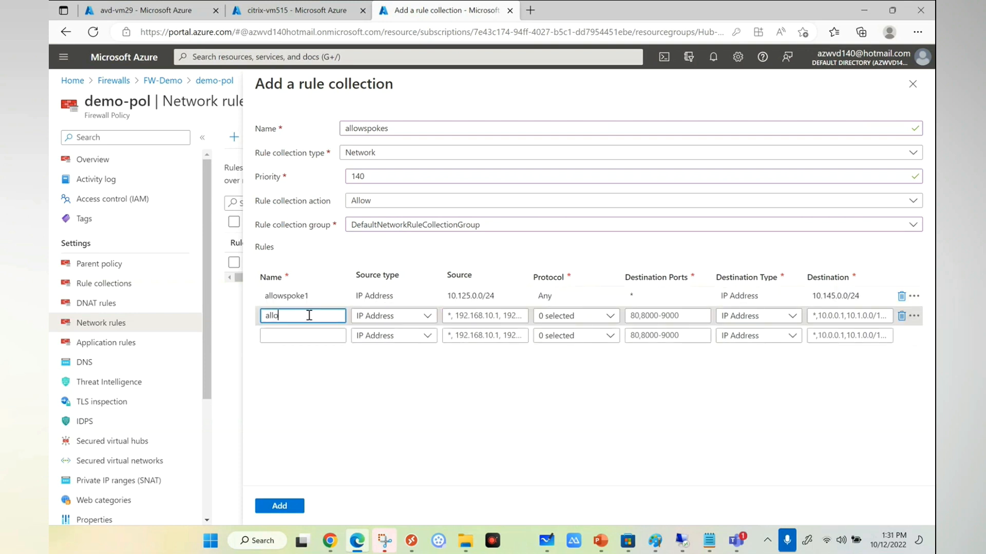
{"action": "type", "text": "wspoke2"}
{"action": "left_click", "coordinate": [486, 315]}
{"action": "type", "text": "10.145.0.0/24"}
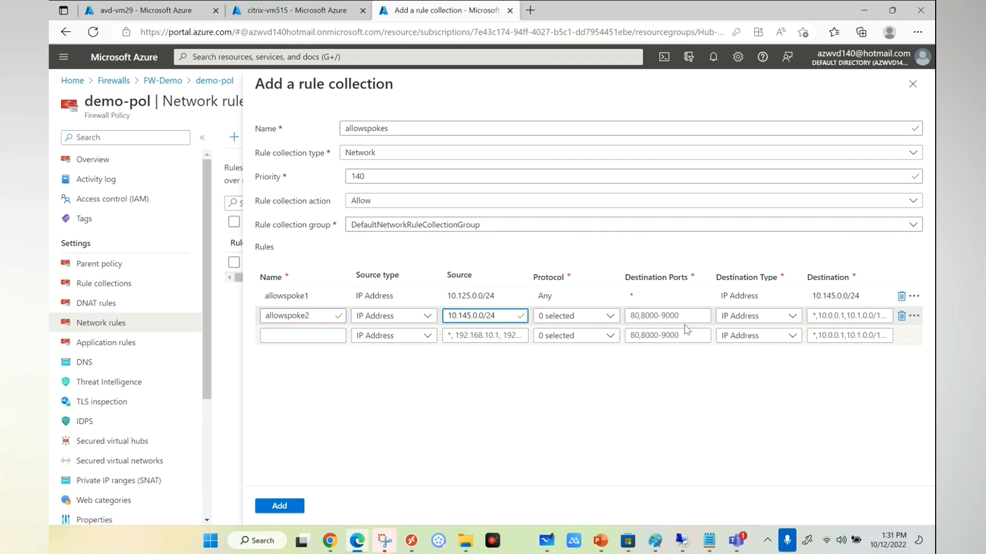
- Give allowspoke2 protocol Any, destination ports * and destination 10.125.0.0/24, and add the rule collection to the policy
{"action": "left_click", "coordinate": [575, 316]}
{"action": "left_click", "coordinate": [562, 393]}
{"action": "left_click", "coordinate": [656, 318]}
{"action": "type", "text": "*"}
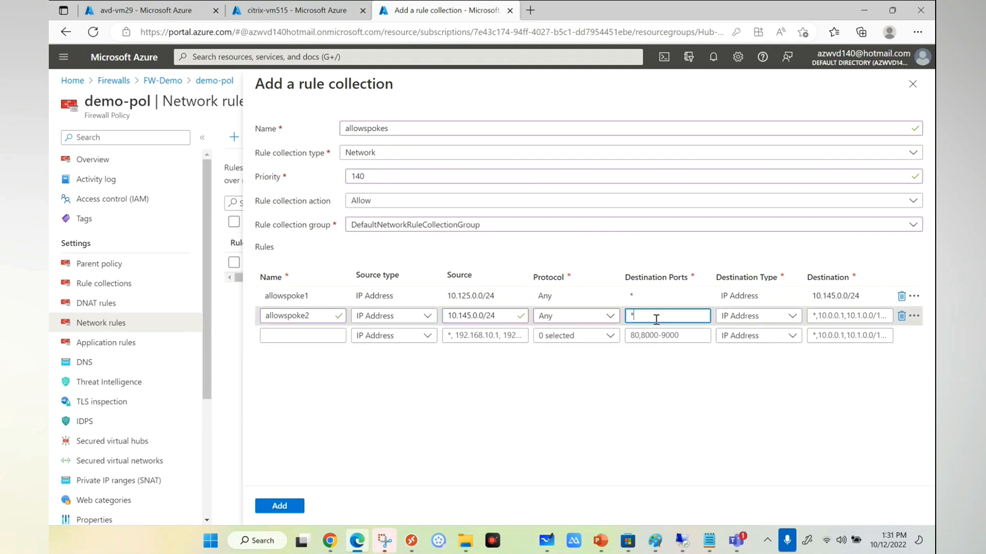
{"action": "left_click", "coordinate": [839, 317]}
{"action": "type", "text": "10.125.0.0/24"}
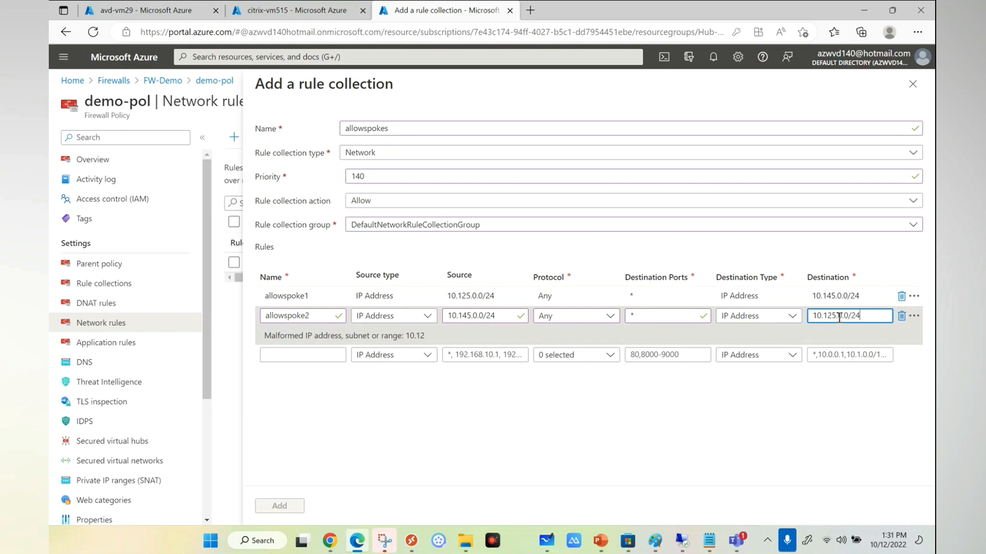
{"action": "left_click", "coordinate": [594, 412]}
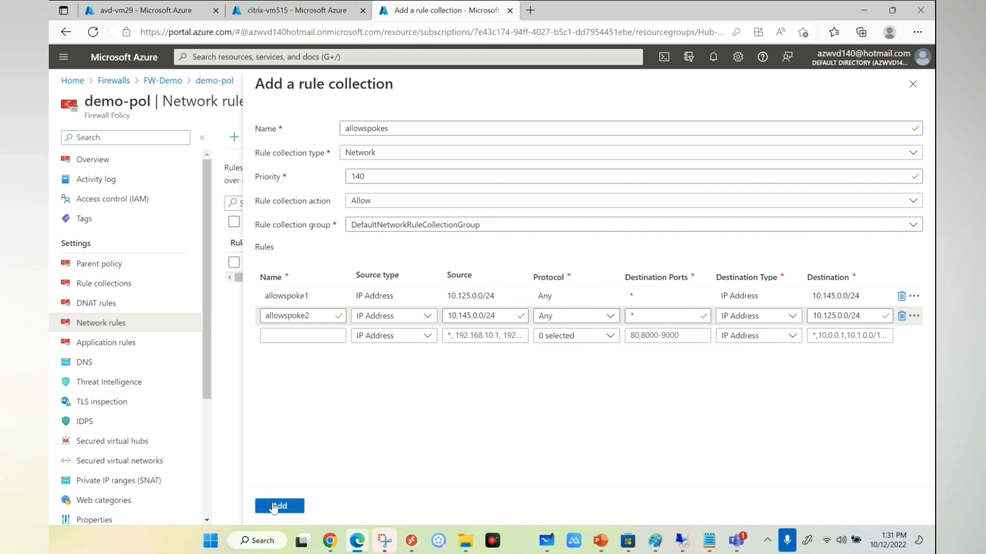
{"action": "left_click", "coordinate": [278, 506]}
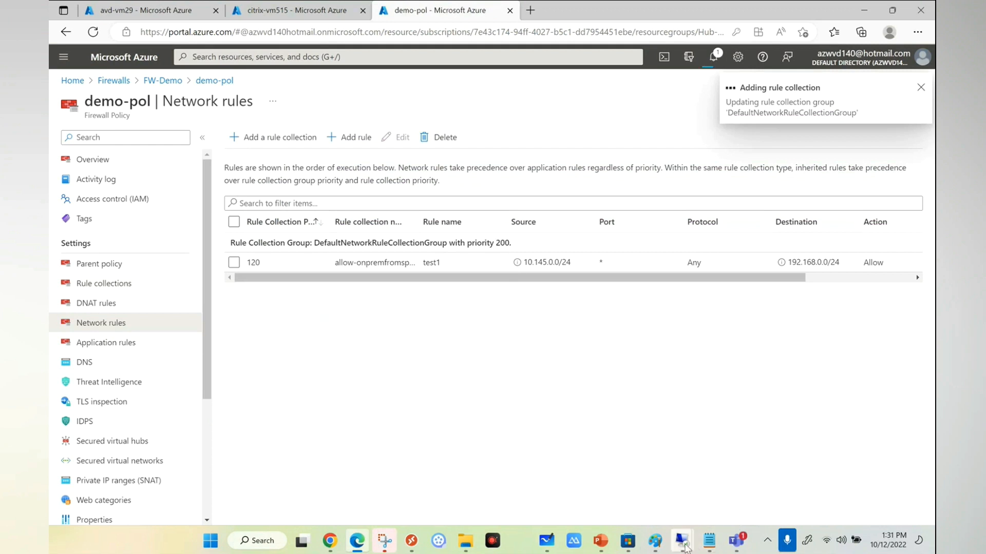
- Switch to the hub-vm remote session and open the nested 10.125.0.4 session from it
{"action": "mouse_move", "coordinate": [685, 548]}
{"action": "left_click", "coordinate": [617, 445]}
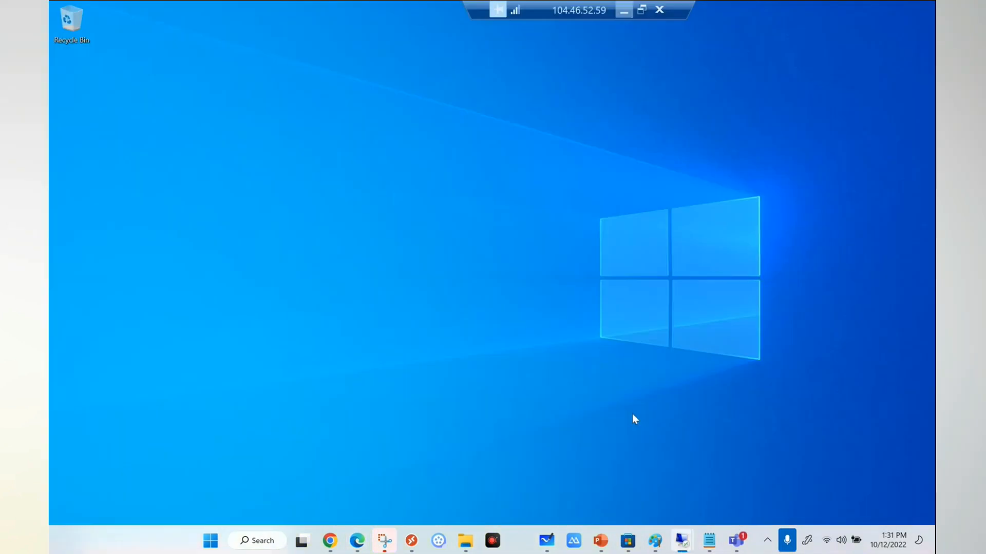
{"action": "left_click", "coordinate": [623, 11]}
{"action": "mouse_move", "coordinate": [686, 548]}
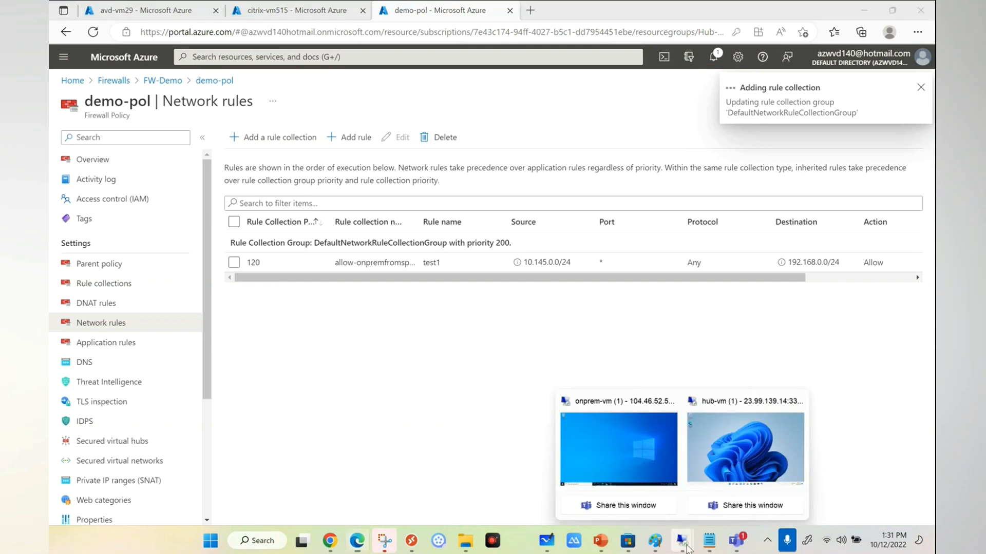
{"action": "left_click", "coordinate": [712, 464]}
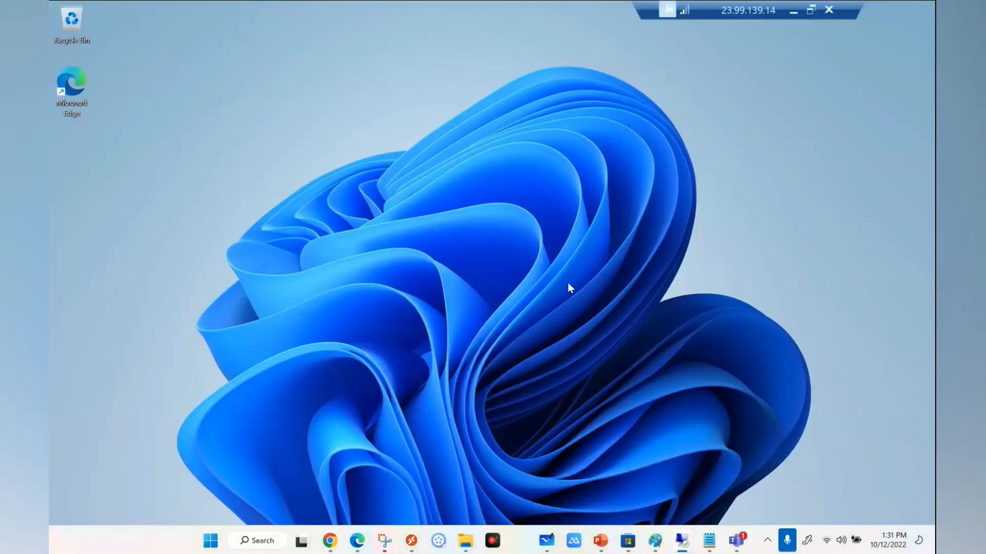
{"action": "left_click", "coordinate": [217, 537]}
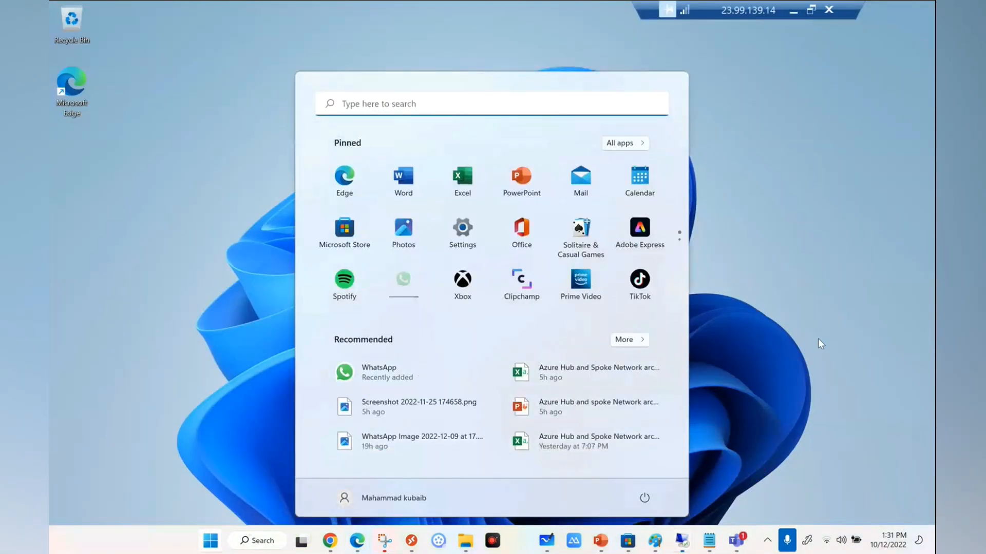
{"action": "left_click", "coordinate": [820, 344]}
{"action": "mouse_move", "coordinate": [614, 541]}
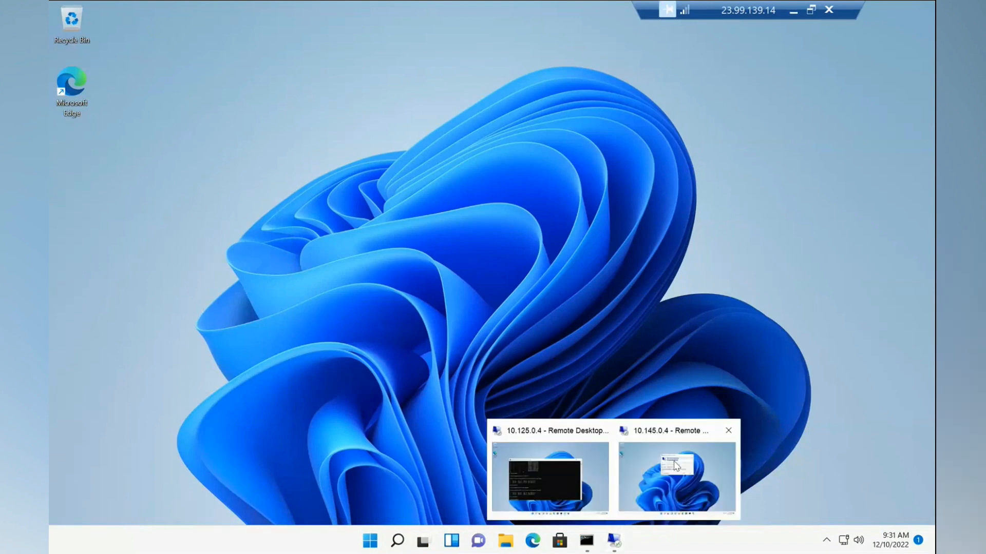
{"action": "left_click", "coordinate": [517, 433]}
- Run ipconfig in the 10.125.0.4 session's command prompt and start a continuous ping to 10.145.0.4
{"action": "left_click", "coordinate": [423, 372]}
{"action": "type", "text": "ping 1"}
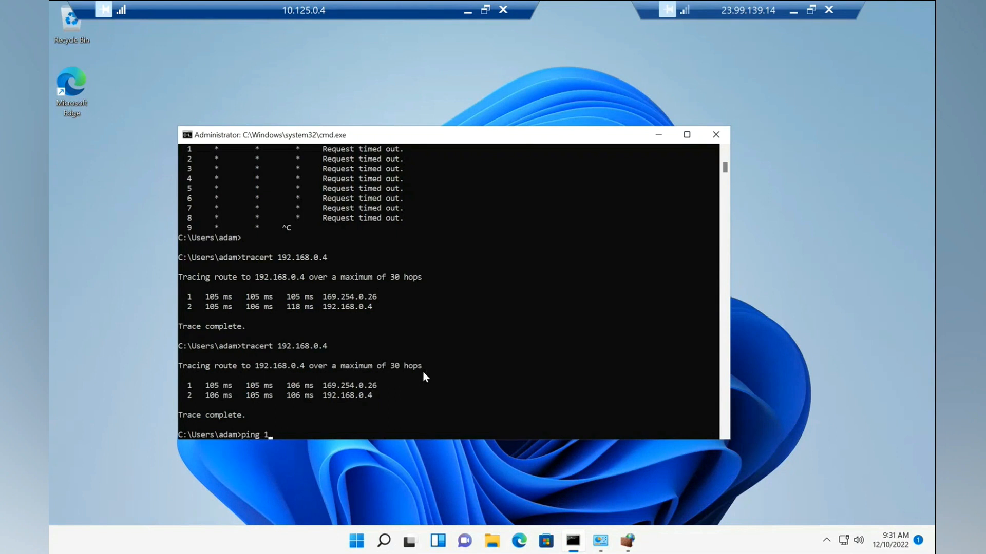
{"action": "key", "text": "BackSpace"}
{"action": "key", "text": "BackSpace"}
{"action": "key", "text": "BackSpace"}
{"action": "key", "text": "BackSpace"}
{"action": "type", "text": "ipconfig"}
{"action": "key", "text": "Return"}
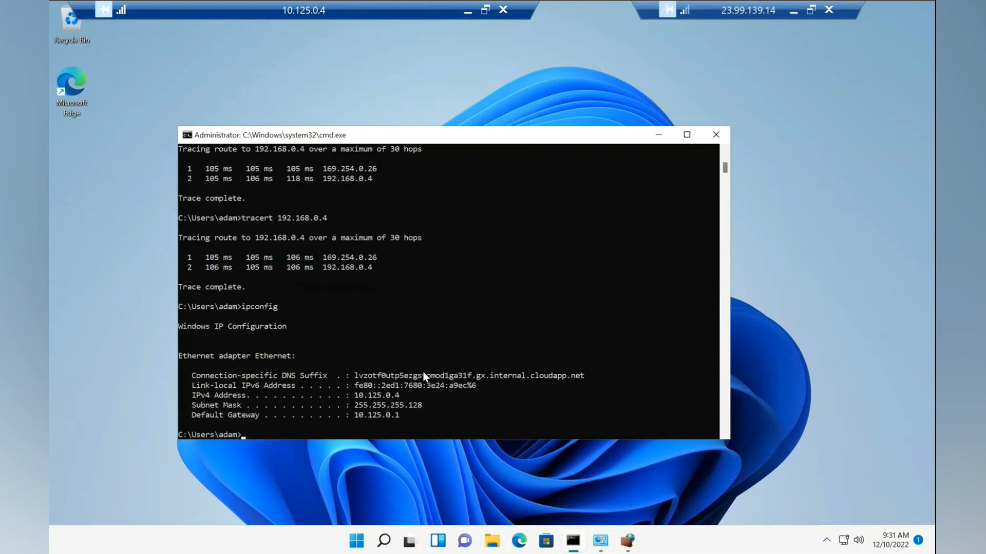
{"action": "type", "text": "ping 10.145.0.4 -t"}
{"action": "key", "text": "Return"}
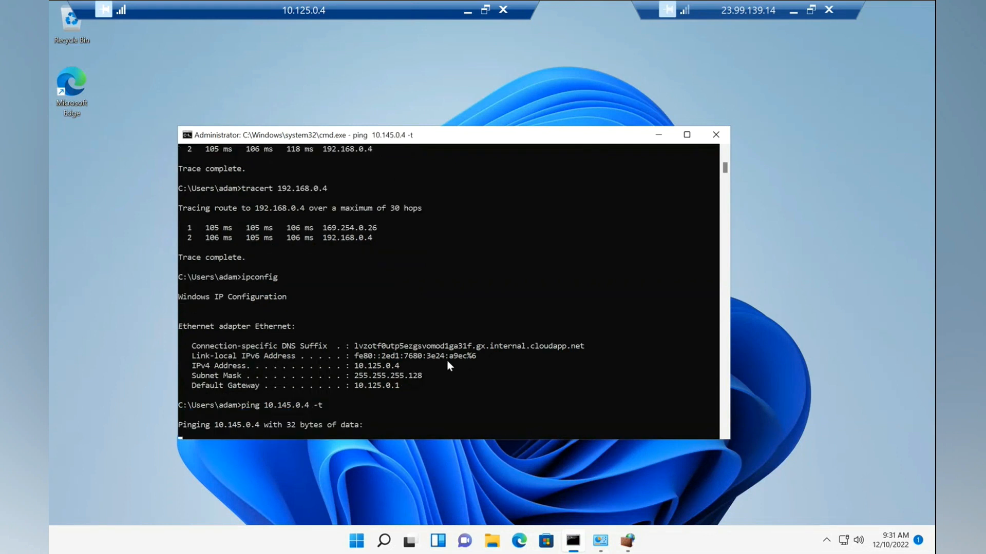
- Switch from the 10.125.0.4 session to the 10.145.0.4 session and close its Remote Desktop Connection dialog
{"action": "left_click", "coordinate": [468, 11]}
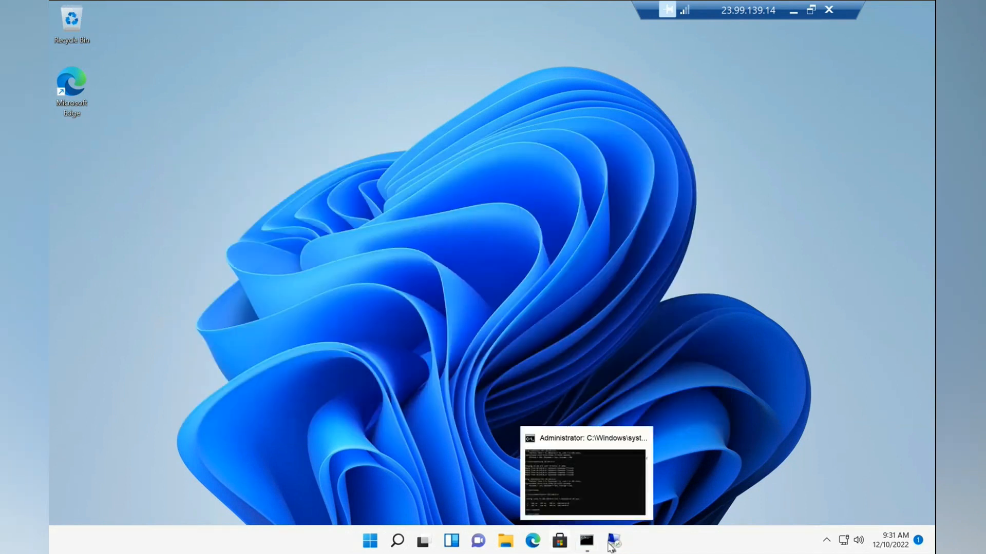
{"action": "mouse_move", "coordinate": [612, 545]}
{"action": "left_click", "coordinate": [690, 467]}
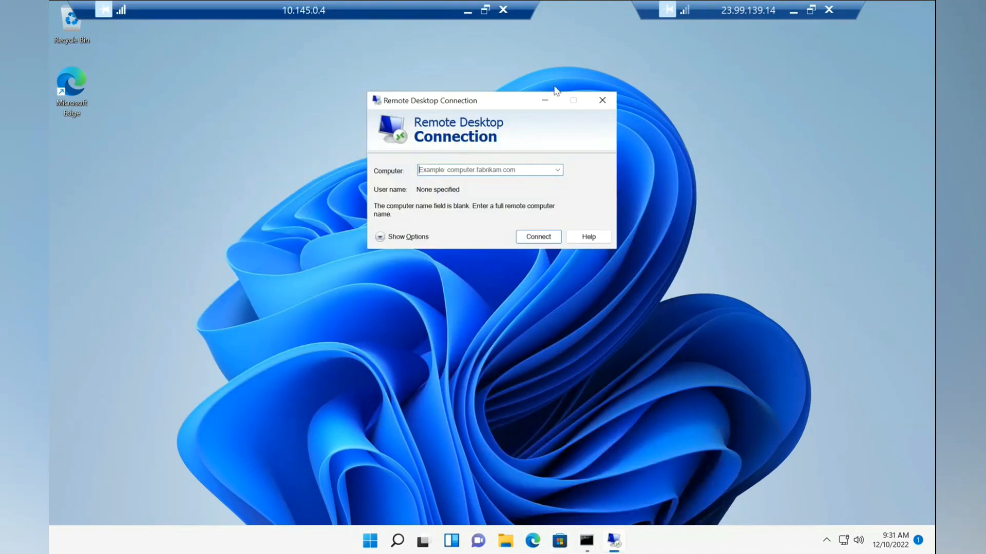
{"action": "left_click", "coordinate": [596, 101]}
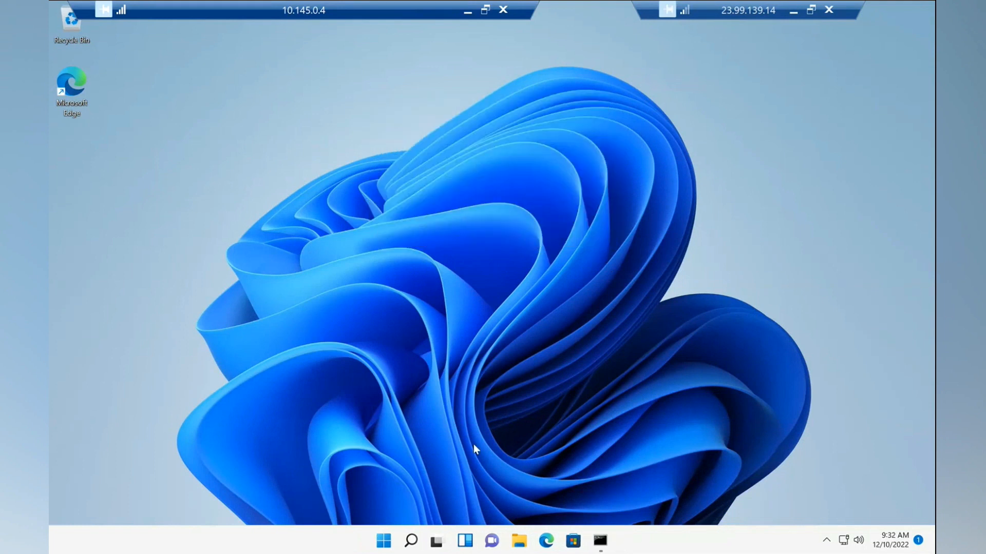
- Run ipconfig in the 10.145.0.4 session's command prompt and start a continuous ping to 10.125.0.4
{"action": "left_click", "coordinate": [600, 542]}
{"action": "type", "text": "i"}
{"action": "left_click", "coordinate": [499, 339]}
{"action": "type", "text": "pconfig"}
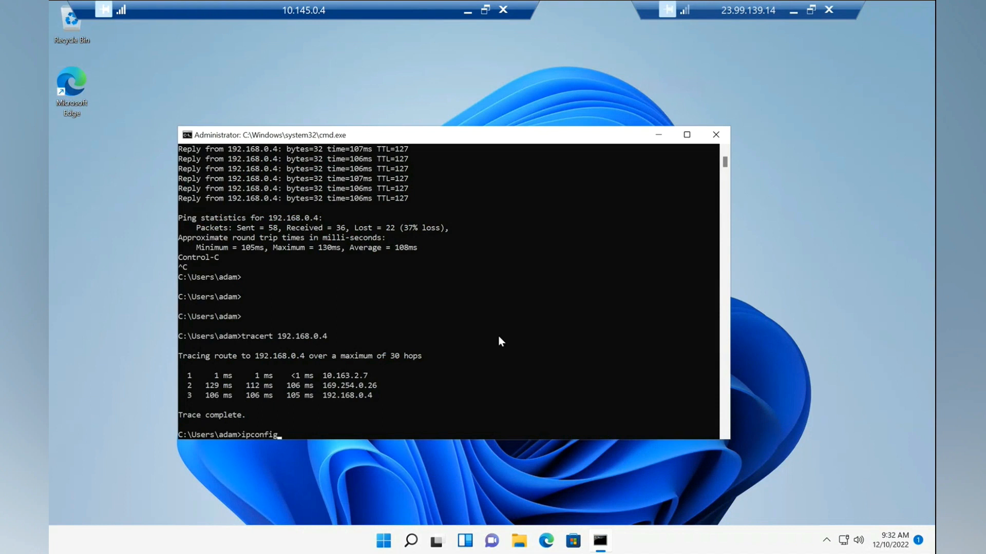
{"action": "key", "text": "Return"}
{"action": "type", "text": "ping "}
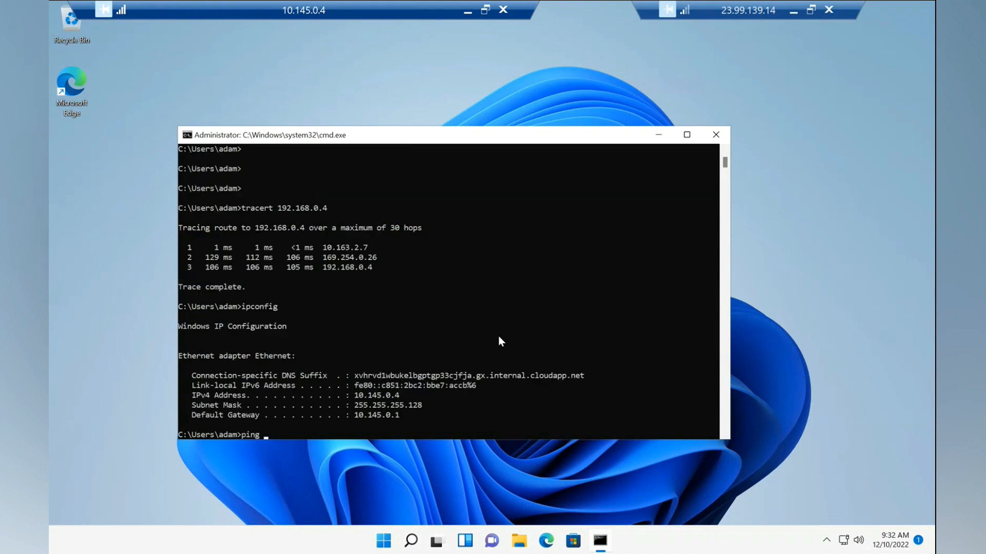
{"action": "type", "text": "10.125.0.4 -t"}
{"action": "key", "text": "Return"}
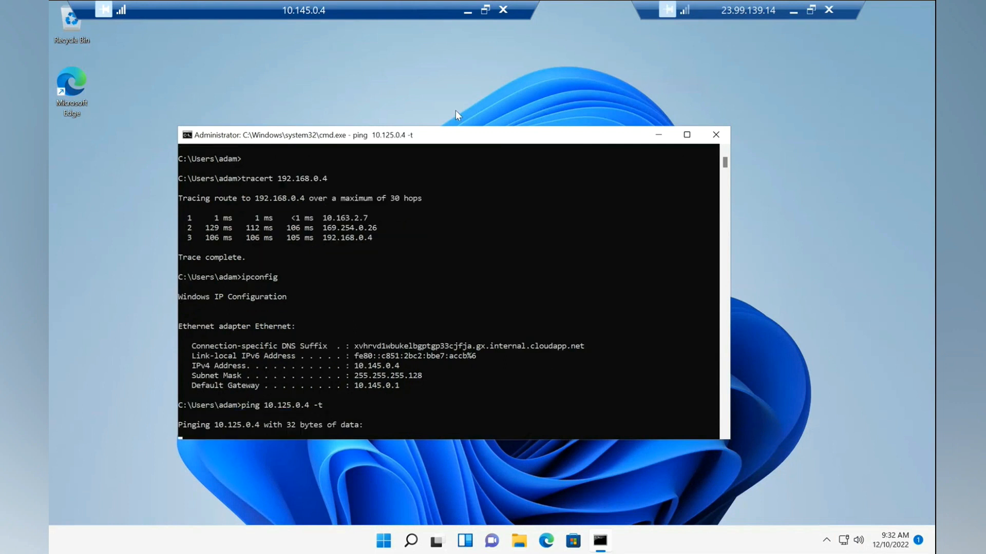
- Return to the Azure portal and check the notifications for the status of the rule collection update
{"action": "left_click", "coordinate": [793, 11]}
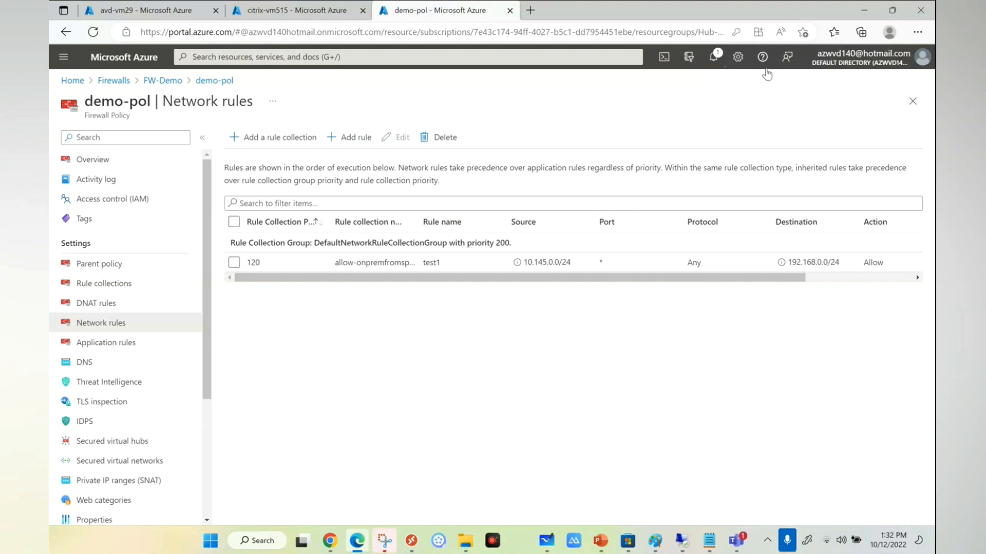
{"action": "left_click", "coordinate": [713, 59]}
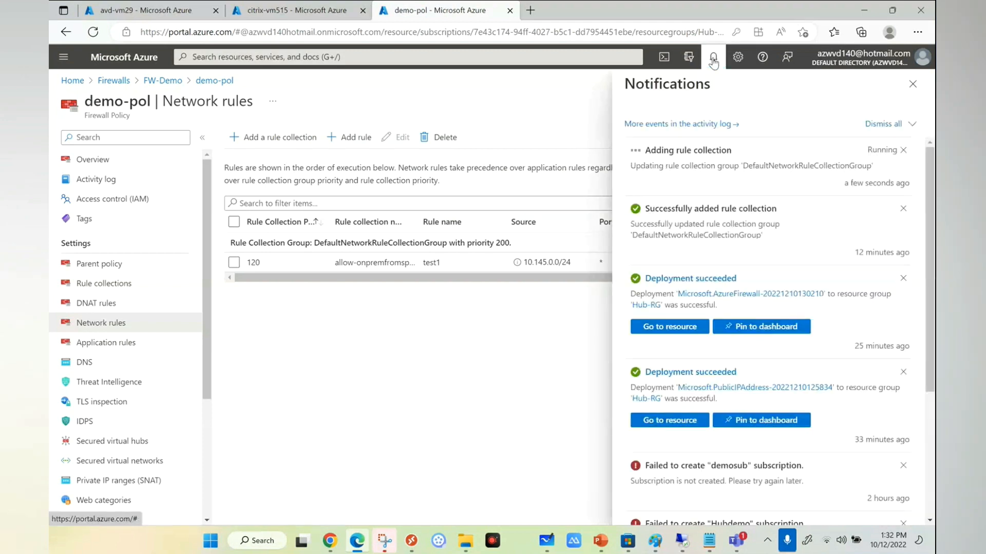
{"action": "left_click", "coordinate": [714, 61]}
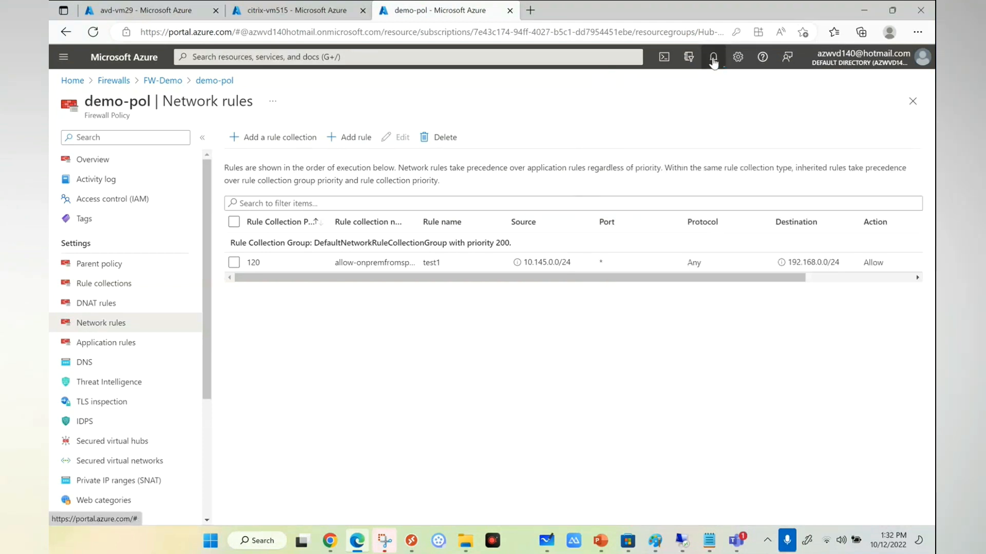
- Switch to Microsoft Whiteboard and sketch a hub box labelled H on a blank area, with a firewall box F inside and a gateway on its lower edge
{"action": "left_click", "coordinate": [546, 541]}
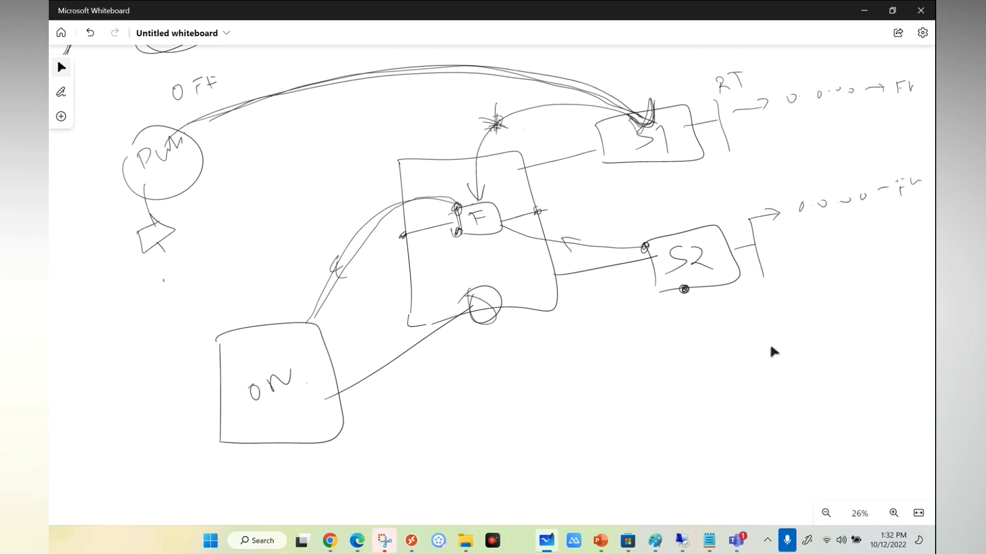
{"action": "left_click_drag", "start_coordinate": [644, 118], "coordinate": [306, 352]}
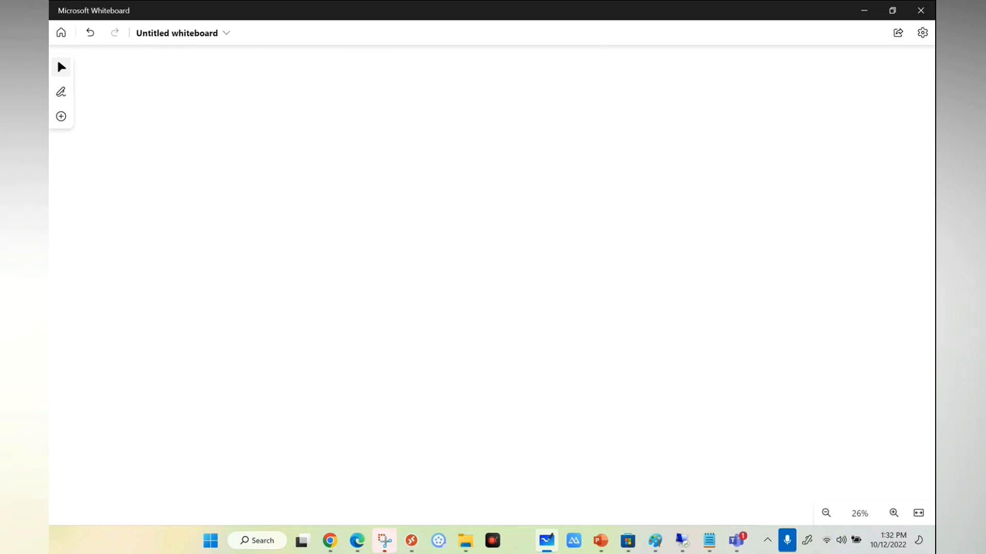
{"action": "mouse_move", "coordinate": [507, 173]}
{"action": "left_mouse_down"}
{"action": "mouse_move", "coordinate": [522, 357]}
{"action": "mouse_move", "coordinate": [649, 161]}
{"action": "mouse_move", "coordinate": [529, 350]}
{"action": "left_mouse_up"}
{"action": "left_click_drag", "start_coordinate": [548, 108], "coordinate": [556, 137]}
{"action": "mouse_move", "coordinate": [555, 124]}
{"action": "left_mouse_down"}
{"action": "mouse_move", "coordinate": [570, 106]}
{"action": "mouse_move", "coordinate": [580, 132]}
{"action": "left_mouse_up"}
{"action": "mouse_move", "coordinate": [559, 216]}
{"action": "left_mouse_down"}
{"action": "mouse_move", "coordinate": [561, 252]}
{"action": "mouse_move", "coordinate": [573, 239]}
{"action": "left_mouse_up"}
{"action": "left_click_drag", "start_coordinate": [572, 223], "coordinate": [586, 226]}
{"action": "left_click_drag", "start_coordinate": [583, 318], "coordinate": [585, 380]}
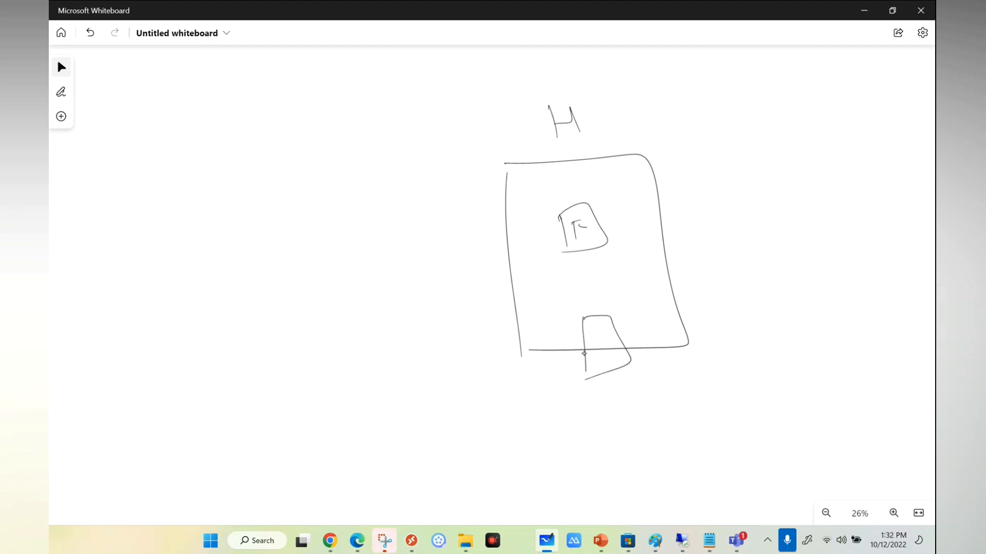
- Sketch two spoke boxes labelled 1 and 2 beside the hub and an on-premises box on its opposite side
{"action": "mouse_move", "coordinate": [733, 133]}
{"action": "left_mouse_down"}
{"action": "mouse_move", "coordinate": [840, 121]}
{"action": "mouse_move", "coordinate": [836, 175]}
{"action": "left_mouse_up"}
{"action": "left_click_drag", "start_coordinate": [818, 115], "coordinate": [838, 176]}
{"action": "left_click_drag", "start_coordinate": [785, 139], "coordinate": [785, 151]}
{"action": "left_click_drag", "start_coordinate": [756, 267], "coordinate": [884, 256]}
{"action": "mouse_move", "coordinate": [807, 280]}
{"action": "left_mouse_down"}
{"action": "mouse_move", "coordinate": [808, 296]}
{"action": "mouse_move", "coordinate": [826, 303]}
{"action": "left_mouse_up"}
{"action": "mouse_move", "coordinate": [302, 351]}
{"action": "left_mouse_down"}
{"action": "mouse_move", "coordinate": [298, 455]}
{"action": "mouse_move", "coordinate": [421, 437]}
{"action": "mouse_move", "coordinate": [292, 466]}
{"action": "left_mouse_up"}
{"action": "mouse_move", "coordinate": [334, 384]}
{"action": "left_mouse_down"}
{"action": "mouse_move", "coordinate": [328, 396]}
{"action": "mouse_move", "coordinate": [334, 385]}
{"action": "left_mouse_up"}
{"action": "left_click_drag", "start_coordinate": [343, 398], "coordinate": [374, 389]}
- Draw traffic lines from both spokes through the firewall to on-premises, plus a two-way arrow between the spokes through the firewall
{"action": "mouse_move", "coordinate": [773, 133]}
{"action": "left_mouse_down"}
{"action": "mouse_move", "coordinate": [531, 237]}
{"action": "mouse_move", "coordinate": [365, 364]}
{"action": "left_mouse_up"}
{"action": "mouse_move", "coordinate": [815, 287]}
{"action": "left_mouse_down"}
{"action": "mouse_move", "coordinate": [823, 277]}
{"action": "mouse_move", "coordinate": [493, 209]}
{"action": "mouse_move", "coordinate": [348, 336]}
{"action": "mouse_move", "coordinate": [375, 330]}
{"action": "left_mouse_up"}
{"action": "mouse_move", "coordinate": [766, 132]}
{"action": "left_mouse_down"}
{"action": "mouse_move", "coordinate": [731, 119]}
{"action": "mouse_move", "coordinate": [600, 180]}
{"action": "mouse_move", "coordinate": [738, 370]}
{"action": "mouse_move", "coordinate": [821, 307]}
{"action": "mouse_move", "coordinate": [839, 328]}
{"action": "left_mouse_up"}
{"action": "left_click_drag", "start_coordinate": [767, 105], "coordinate": [779, 126]}
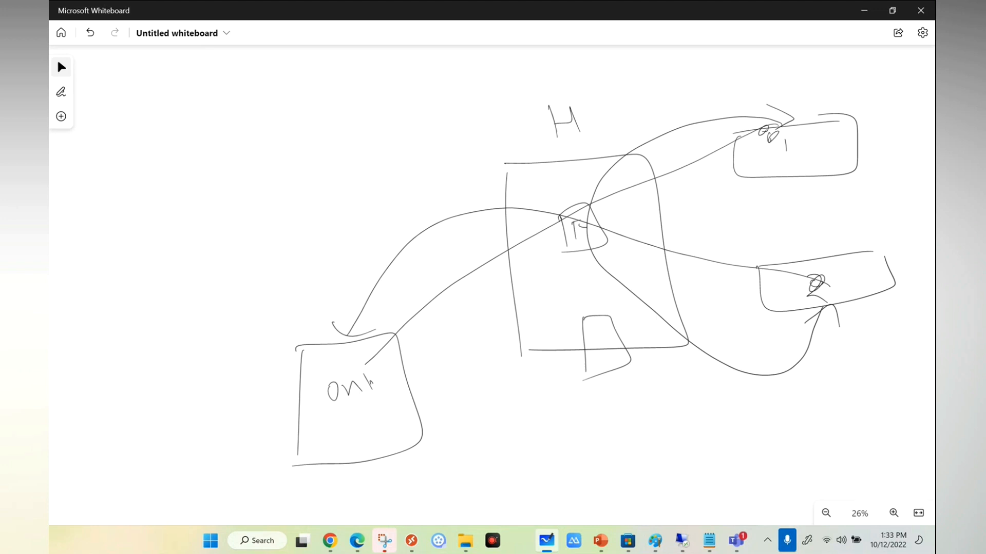
- Mark the endpoints on on-premises and spoke 1, and draw an arrow from on-premises through the hub gateway directly to spoke 1
{"action": "left_click_drag", "start_coordinate": [407, 406], "coordinate": [410, 401]}
{"action": "left_click_drag", "start_coordinate": [794, 119], "coordinate": [787, 127]}
{"action": "mouse_move", "coordinate": [413, 394]}
{"action": "left_mouse_down"}
{"action": "mouse_move", "coordinate": [662, 289]}
{"action": "mouse_move", "coordinate": [750, 162]}
{"action": "left_mouse_up"}
{"action": "left_click_drag", "start_coordinate": [703, 205], "coordinate": [742, 209]}
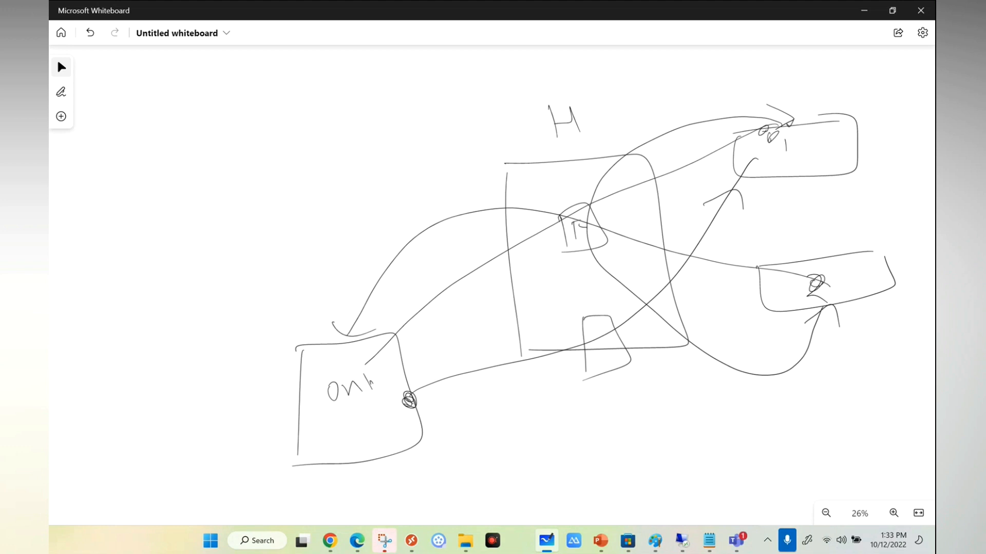
- Draw an arrow from on-premises to the firewall, arrows from the firewall to both spokes, and a direct line between the spokes
{"action": "left_click_drag", "start_coordinate": [404, 402], "coordinate": [562, 248]}
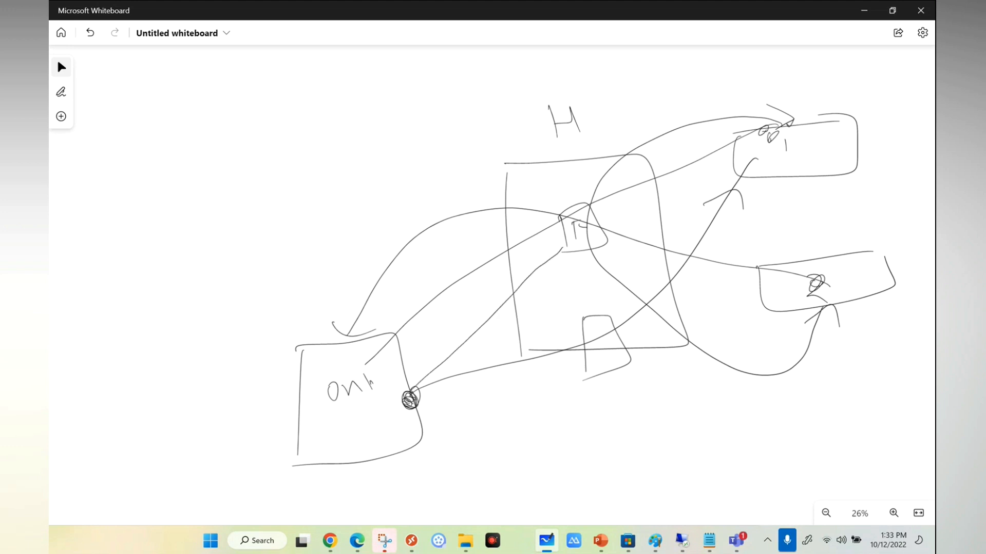
{"action": "left_click_drag", "start_coordinate": [515, 278], "coordinate": [530, 291]}
{"action": "mouse_move", "coordinate": [580, 216]}
{"action": "left_mouse_down"}
{"action": "mouse_move", "coordinate": [638, 93]}
{"action": "mouse_move", "coordinate": [772, 103]}
{"action": "mouse_move", "coordinate": [765, 106]}
{"action": "left_mouse_up"}
{"action": "mouse_move", "coordinate": [577, 184]}
{"action": "left_mouse_down"}
{"action": "mouse_move", "coordinate": [657, 56]}
{"action": "mouse_move", "coordinate": [876, 284]}
{"action": "mouse_move", "coordinate": [919, 266]}
{"action": "left_mouse_up"}
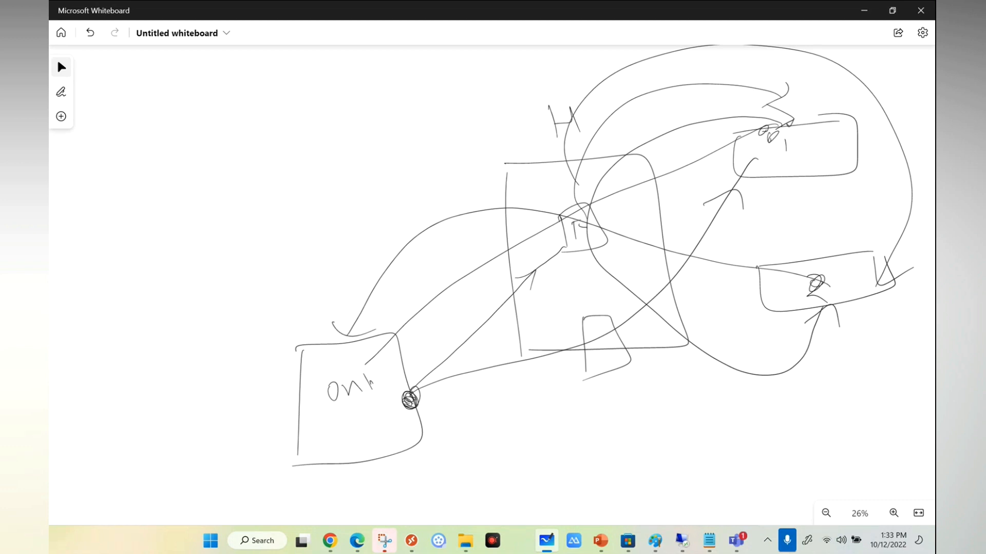
{"action": "mouse_move", "coordinate": [831, 133]}
{"action": "left_mouse_down"}
{"action": "mouse_move", "coordinate": [841, 191]}
{"action": "mouse_move", "coordinate": [830, 131]}
{"action": "left_mouse_up"}
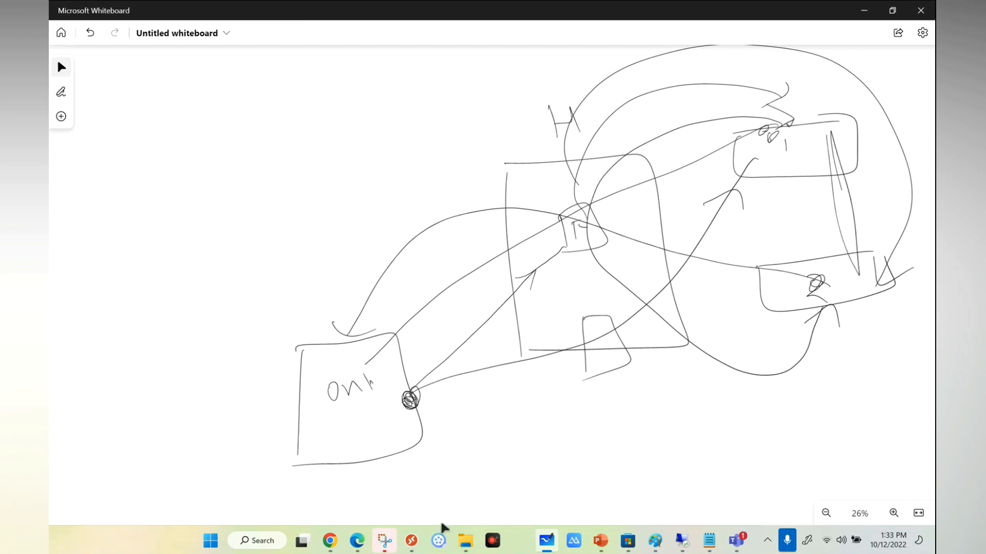
- Review the network rules in the Azure portal and restart the continuous ping to 10.125.0.4 in the 10.145.0.4 session
{"action": "left_click", "coordinate": [357, 541]}
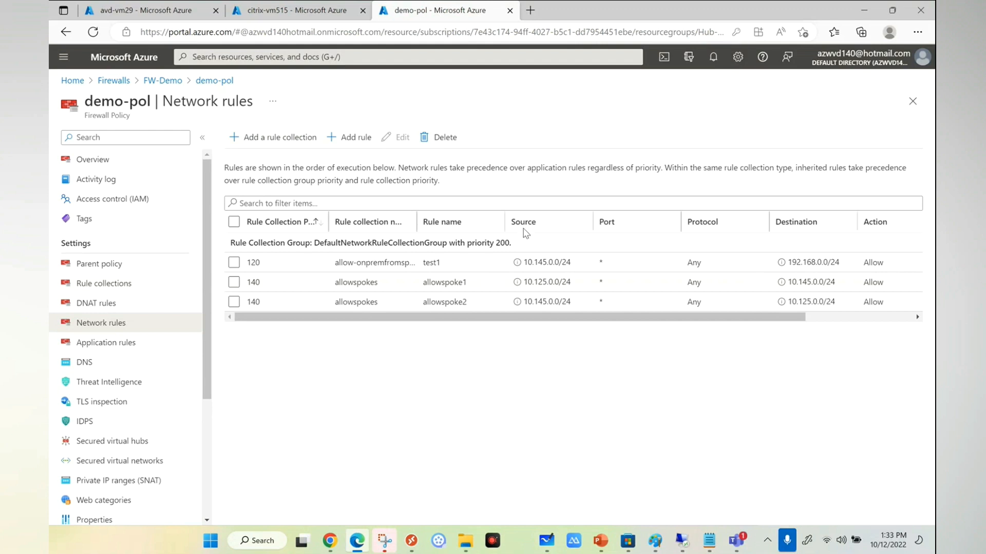
{"action": "mouse_move", "coordinate": [681, 539]}
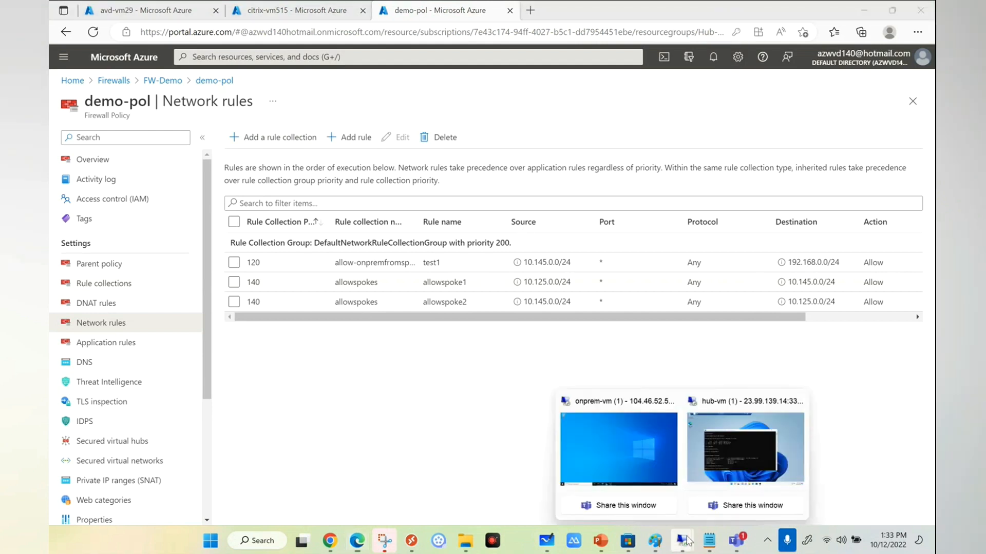
{"action": "left_click", "coordinate": [722, 454]}
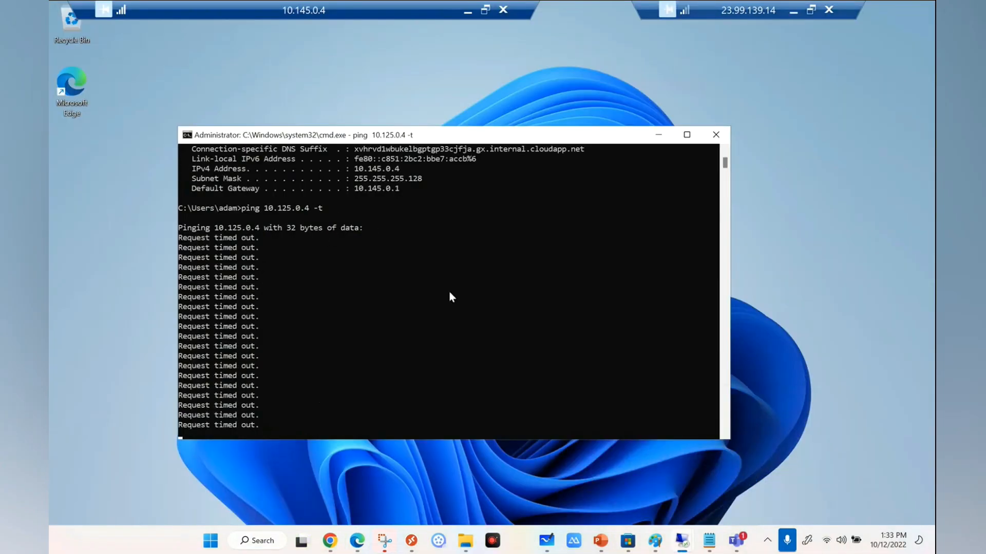
{"action": "left_click", "coordinate": [458, 315]}
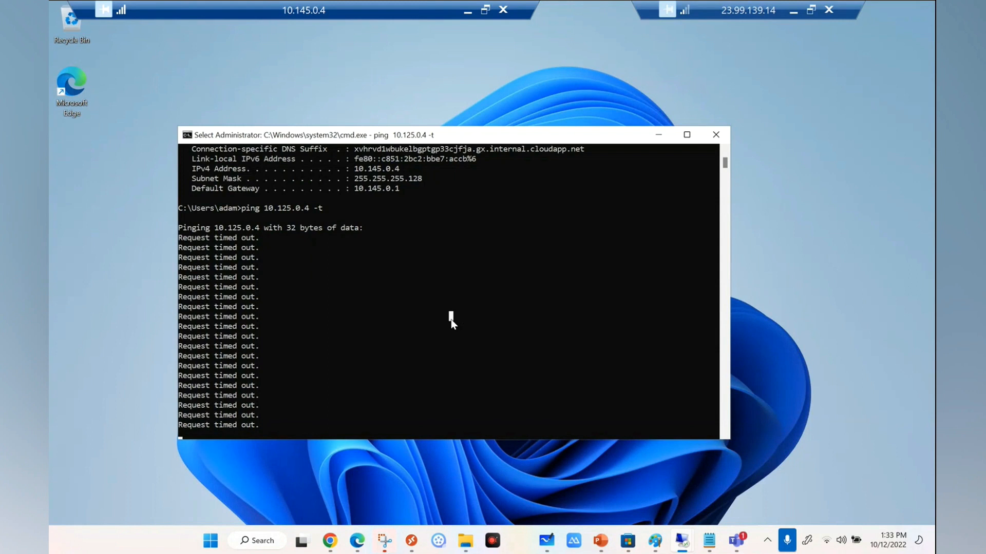
{"action": "key", "text": "ctrl+c"}
{"action": "key", "text": "Return"}
{"action": "key", "text": "Return"}
{"action": "key", "text": "Return"}
{"action": "key", "text": "Return"}
{"action": "key", "text": "Up"}
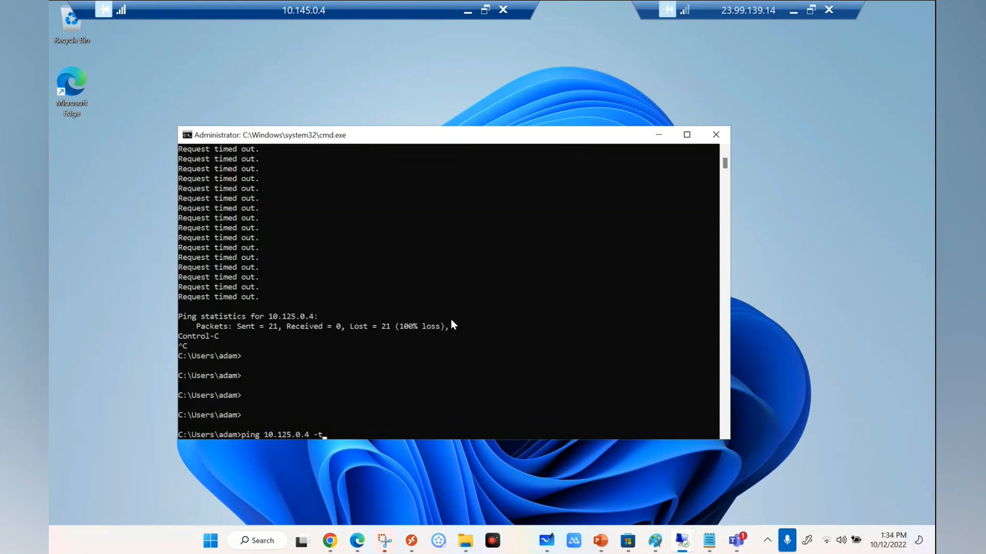
{"action": "key", "text": "Return"}
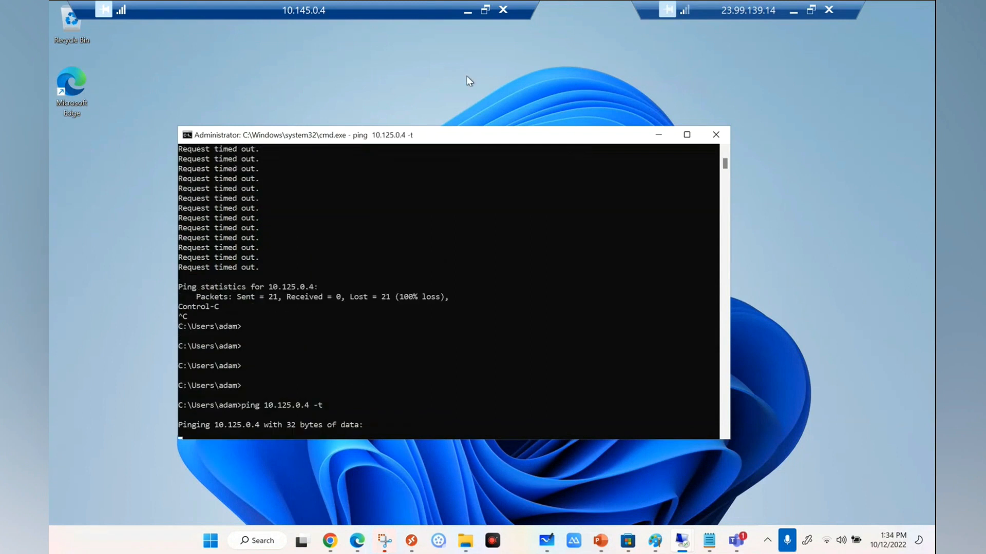
- Switch to the 10.125.0.4 session through the hub VM and restart its continuous ping to 10.145.0.4
{"action": "left_click", "coordinate": [467, 11]}
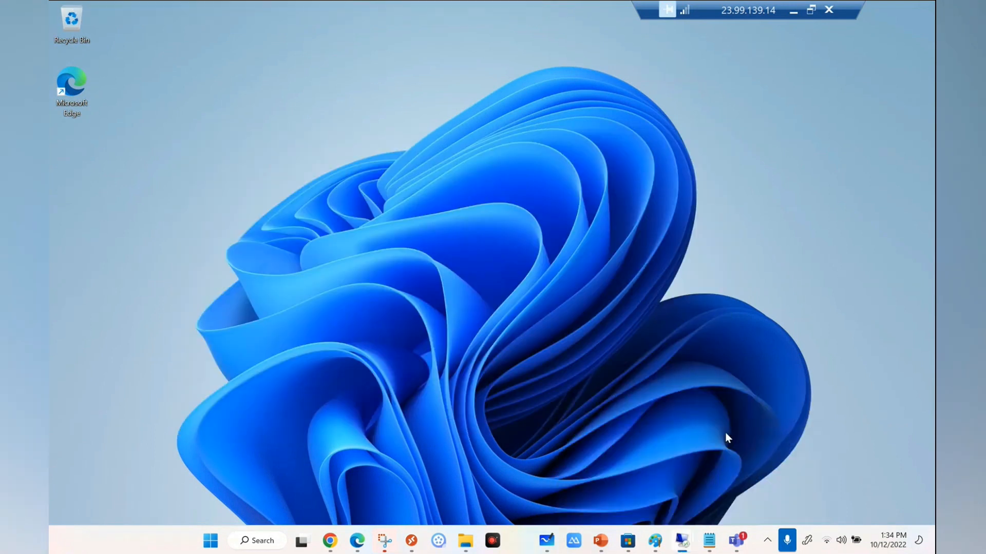
{"action": "left_click", "coordinate": [207, 542]}
{"action": "left_click", "coordinate": [791, 323]}
{"action": "mouse_move", "coordinate": [613, 541]}
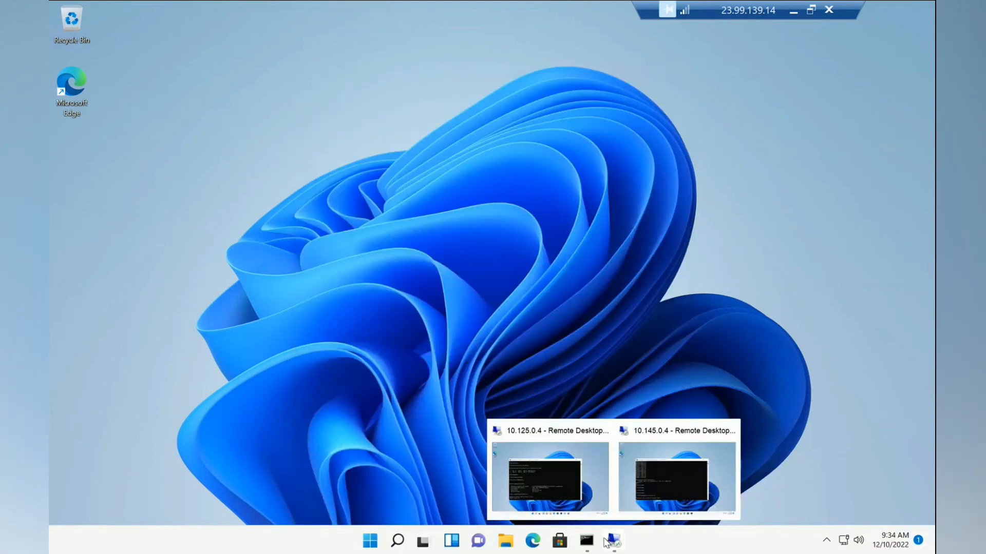
{"action": "left_click", "coordinate": [549, 478]}
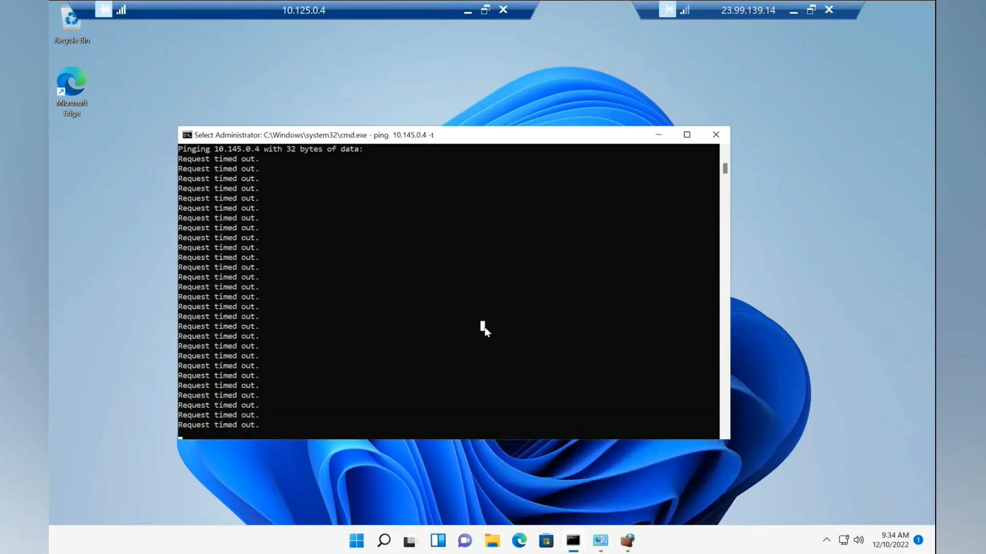
{"action": "key", "text": "ctrl+c"}
{"action": "key", "text": "Return"}
{"action": "key", "text": "Return"}
{"action": "key", "text": "Up"}
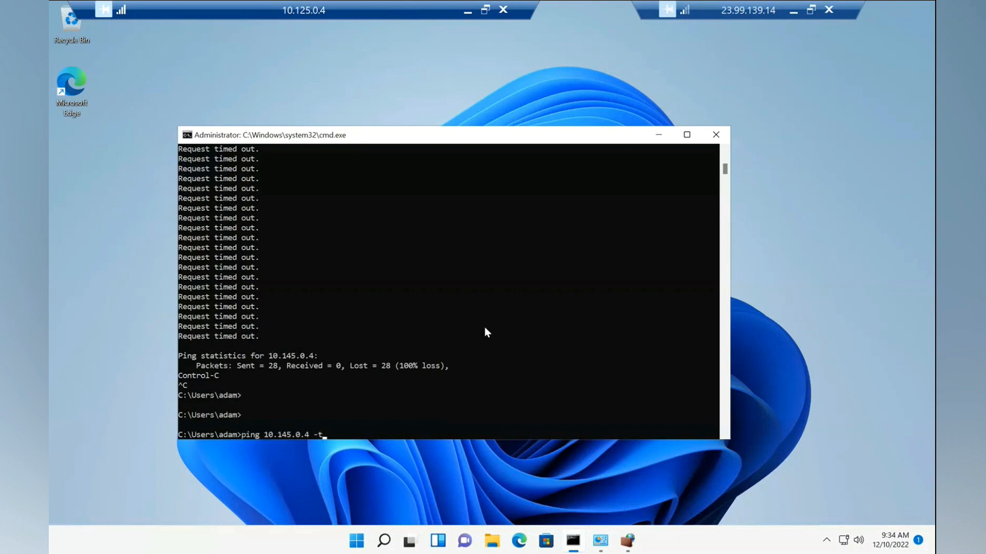
{"action": "key", "text": "Return"}
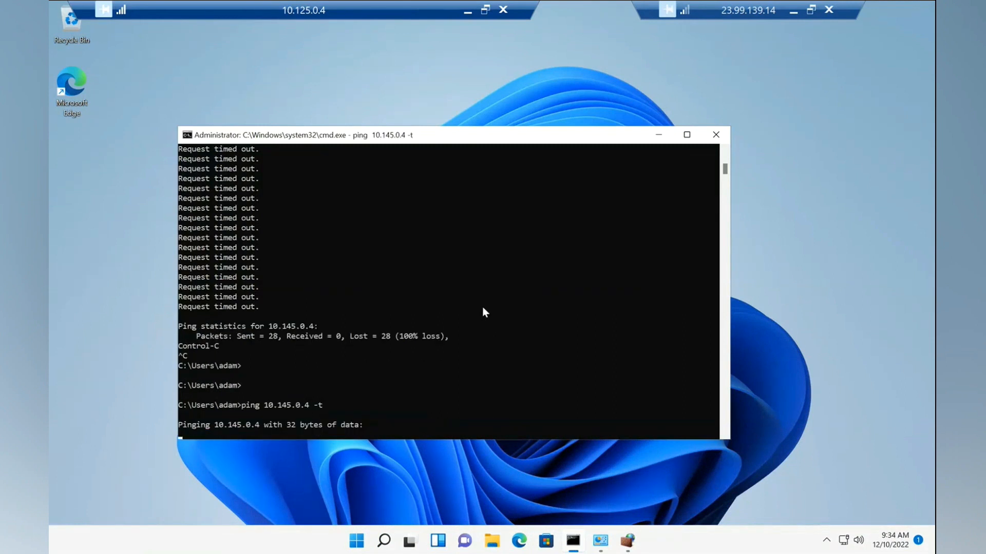
- Minimize the remote sessions and check the notifications on the Azure portal's demo-pol network rules page
{"action": "left_click", "coordinate": [467, 10]}
{"action": "left_click", "coordinate": [793, 11]}
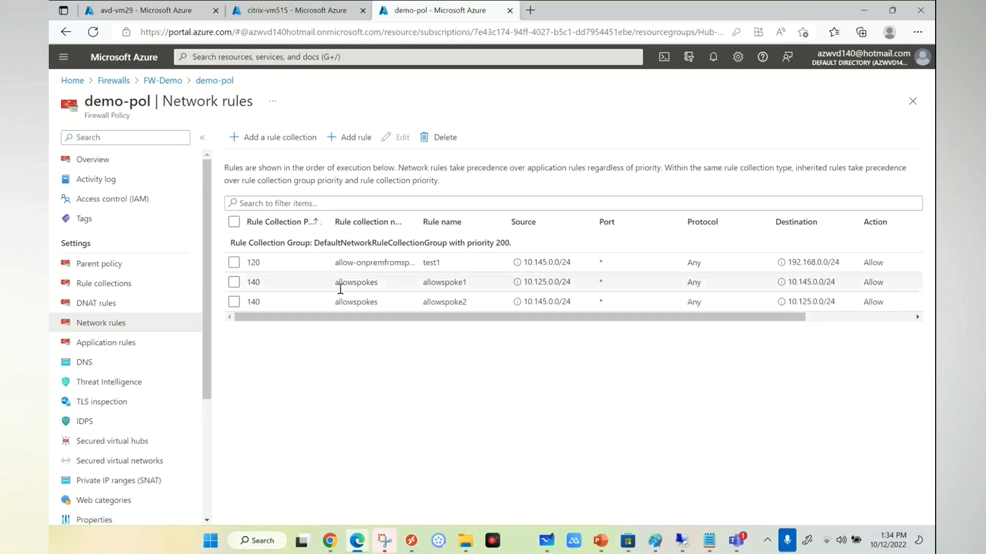
{"action": "left_click", "coordinate": [713, 57]}
{"action": "left_click", "coordinate": [713, 57]}
{"action": "mouse_move", "coordinate": [598, 318]}
{"action": "left_mouse_down"}
{"action": "mouse_move", "coordinate": [838, 326]}
{"action": "mouse_move", "coordinate": [612, 328]}
{"action": "left_mouse_up"}
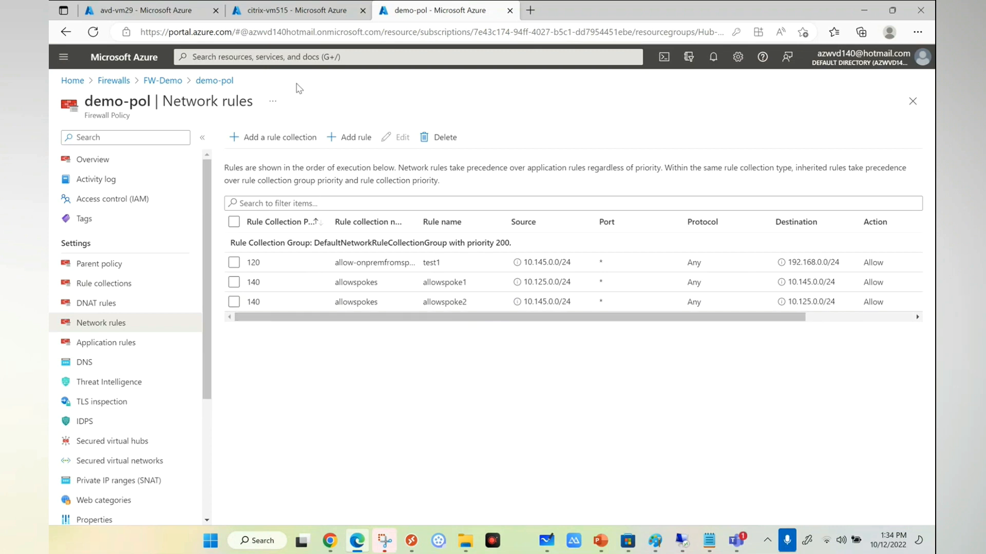
- Refresh the effective routes of the citrix-vm515 and avd-vm29 network interfaces
{"action": "left_click", "coordinate": [297, 58]}
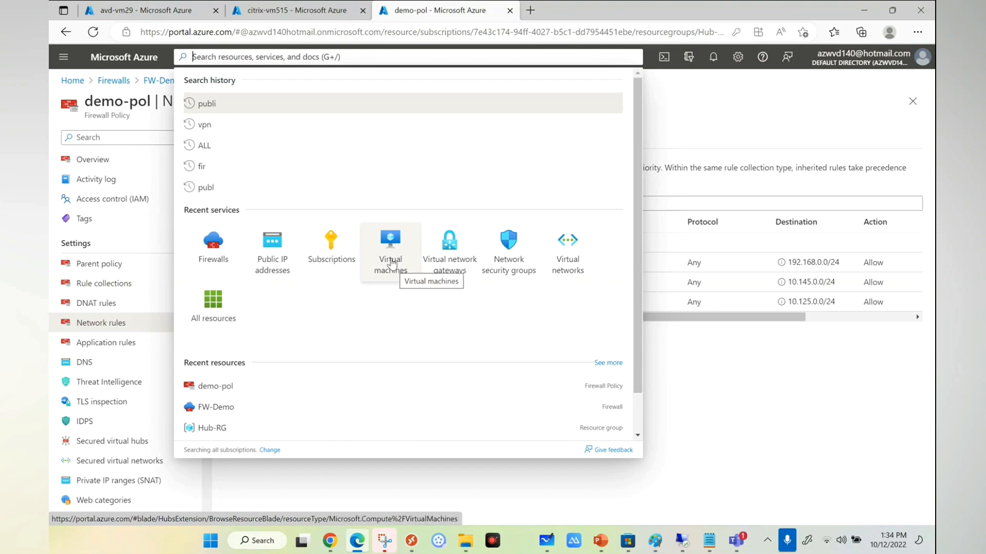
{"action": "left_click", "coordinate": [267, 15]}
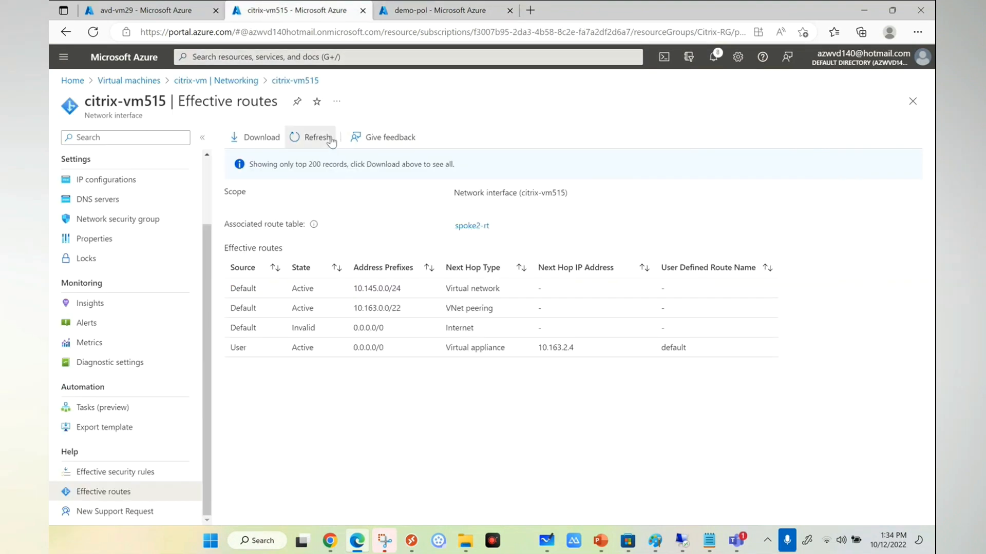
{"action": "left_click", "coordinate": [313, 137]}
{"action": "left_click", "coordinate": [148, 12]}
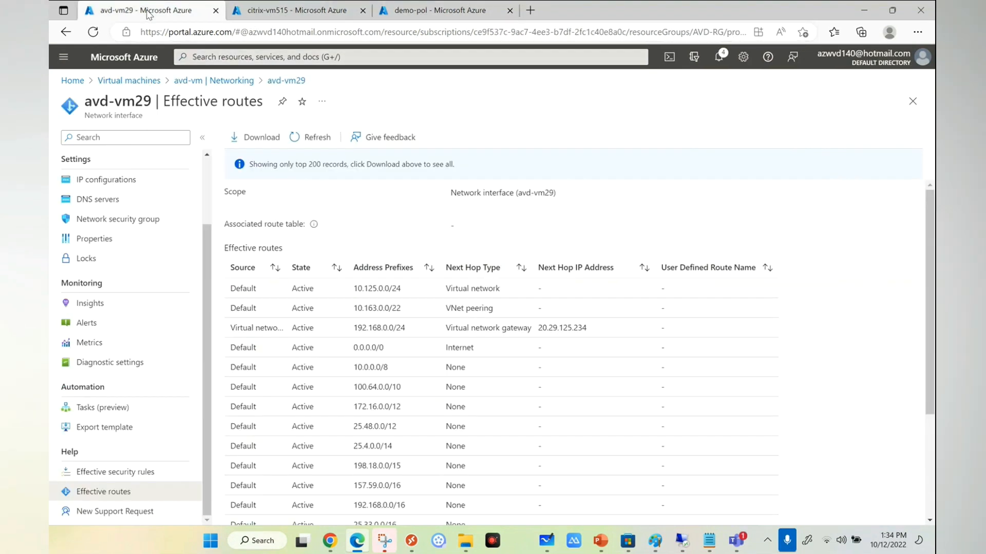
{"action": "left_click", "coordinate": [321, 141]}
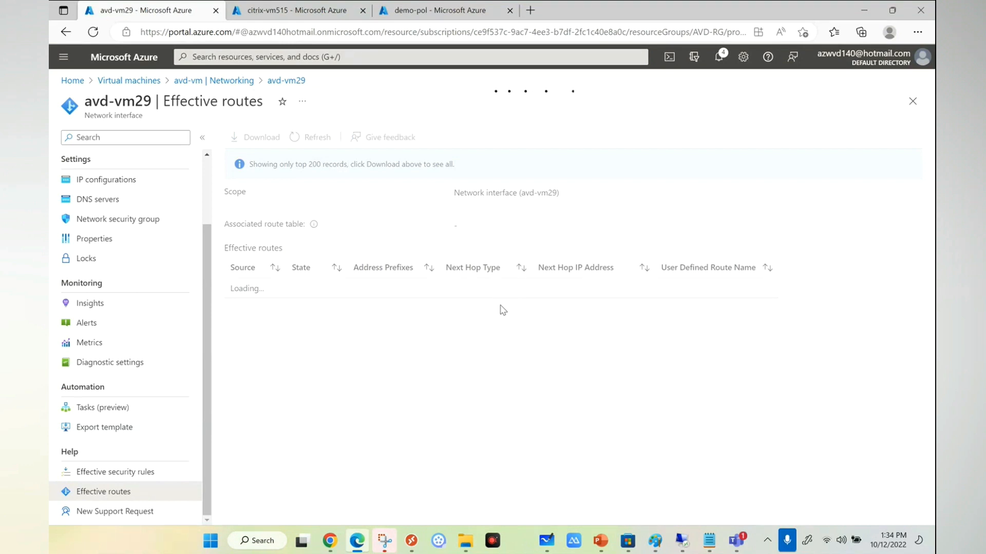
- Return to the 10.125.0.4 session, stop the continuous ping, and run a standard ping to 10.145.0.4
{"action": "left_click", "coordinate": [681, 540]}
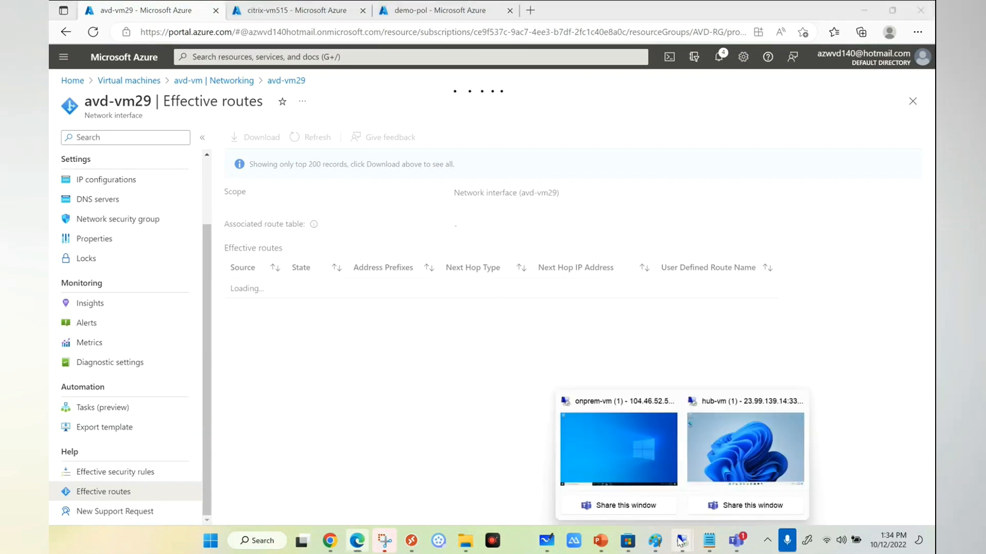
{"action": "left_click", "coordinate": [727, 443]}
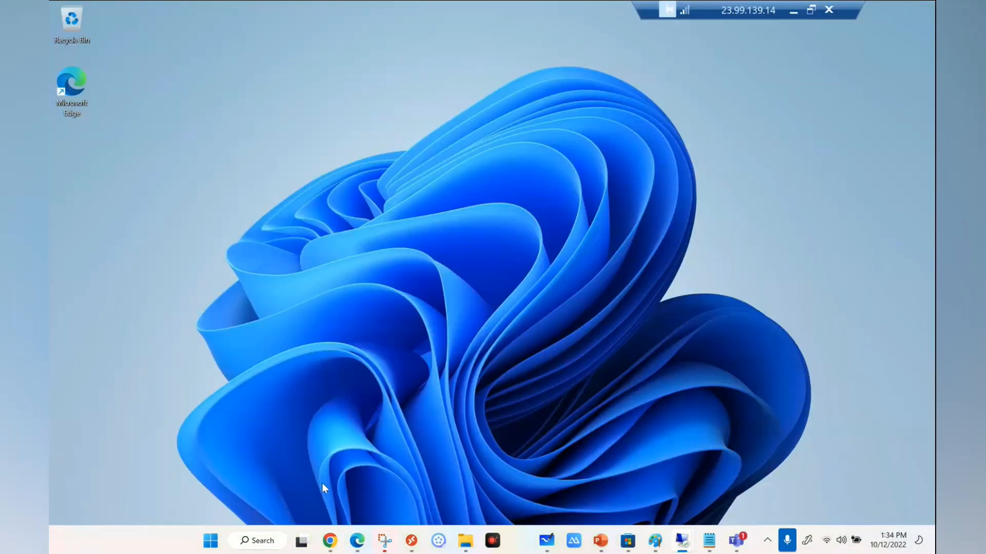
{"action": "left_click", "coordinate": [224, 540]}
{"action": "left_click", "coordinate": [694, 336]}
{"action": "mouse_move", "coordinate": [614, 541]}
{"action": "left_click", "coordinate": [561, 479]}
{"action": "left_click", "coordinate": [449, 321]}
{"action": "key", "text": "ctrl+c"}
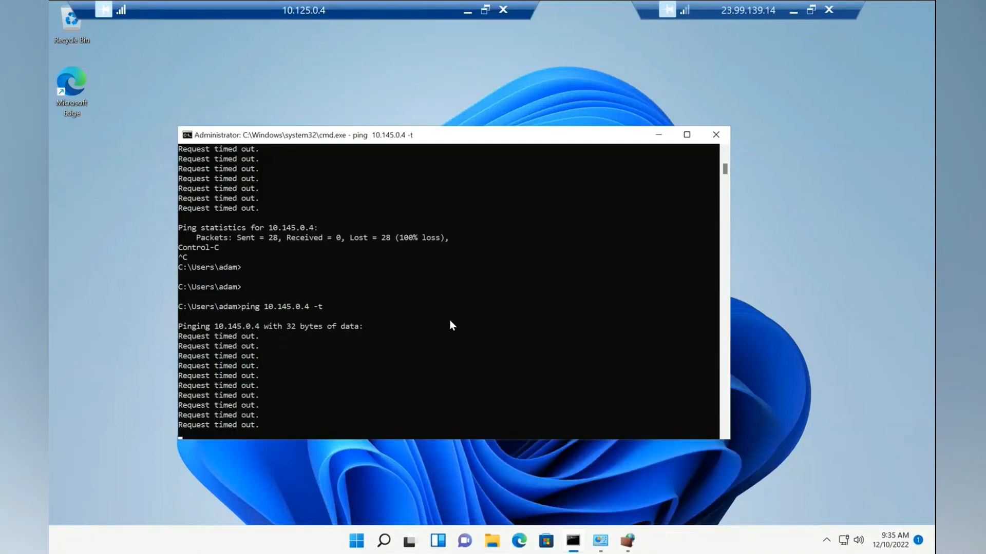
{"action": "key", "text": "ctrl+c"}
{"action": "key", "text": "Return"}
{"action": "key", "text": "Return"}
{"action": "key", "text": "Up"}
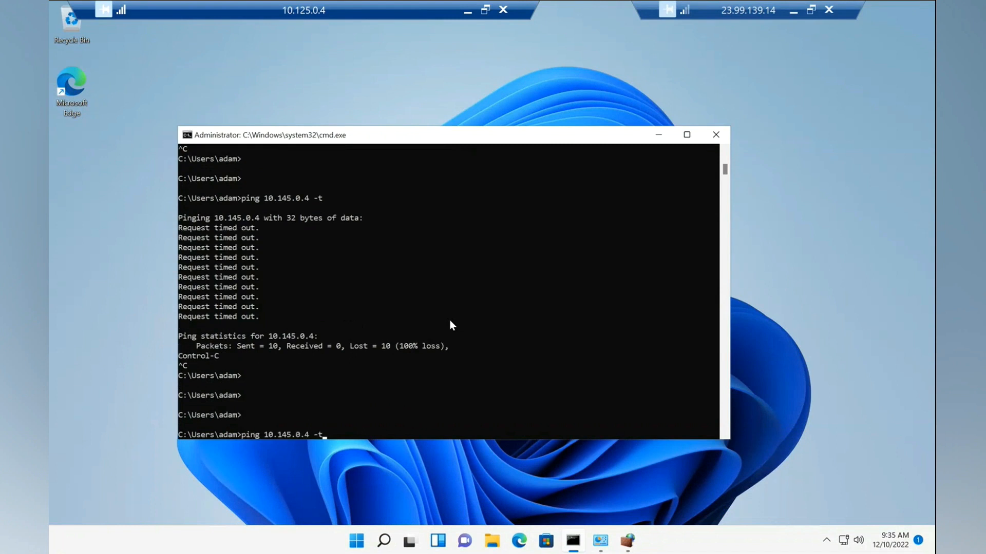
{"action": "key", "text": "BackSpace"}
{"action": "key", "text": "BackSpace"}
{"action": "key", "text": "BackSpace"}
{"action": "key", "text": "Return"}
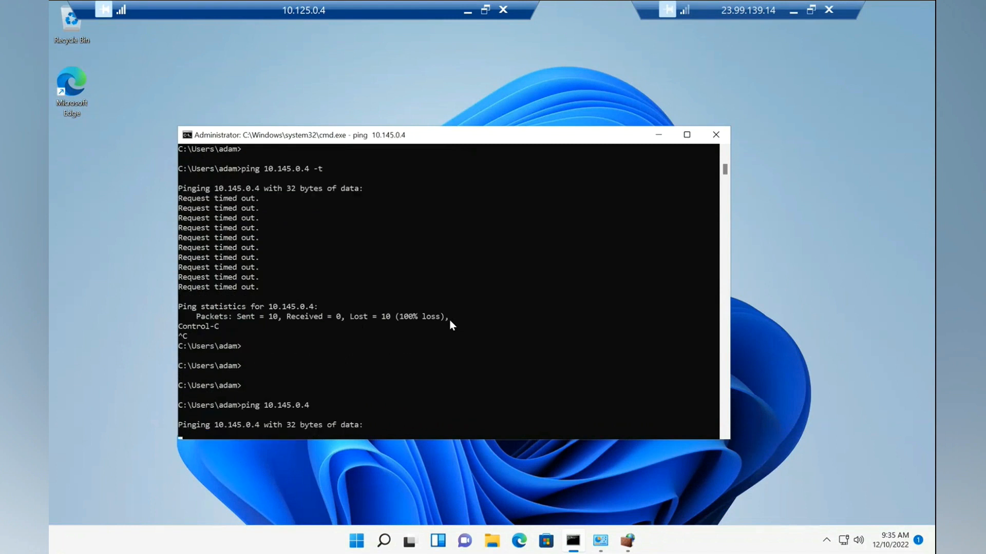
- Minimize the remote sessions and refresh the effective routes of the avd-vm29 network interface in the Azure portal
{"action": "left_click", "coordinate": [467, 15]}
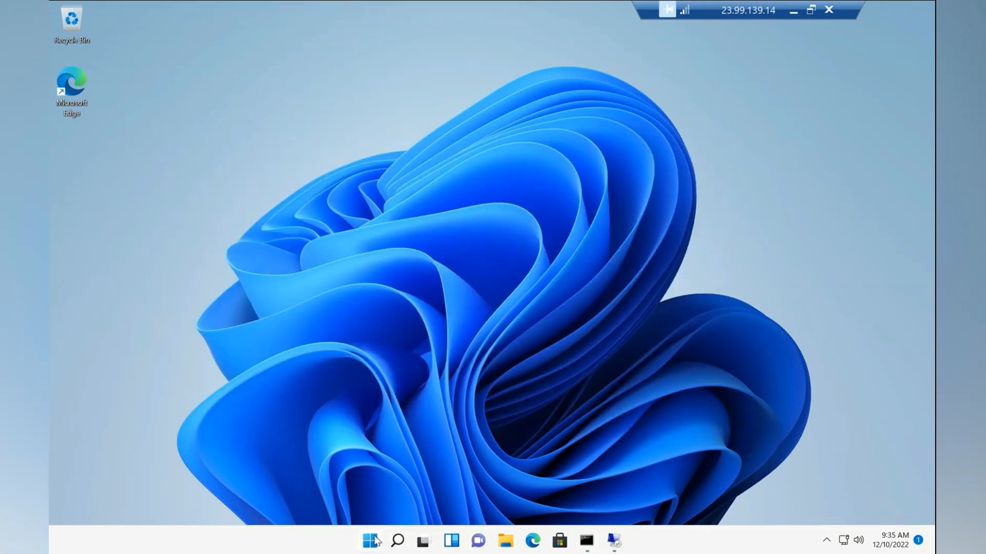
{"action": "key", "text": "super"}
{"action": "left_click", "coordinate": [735, 346]}
{"action": "left_click", "coordinate": [796, 15]}
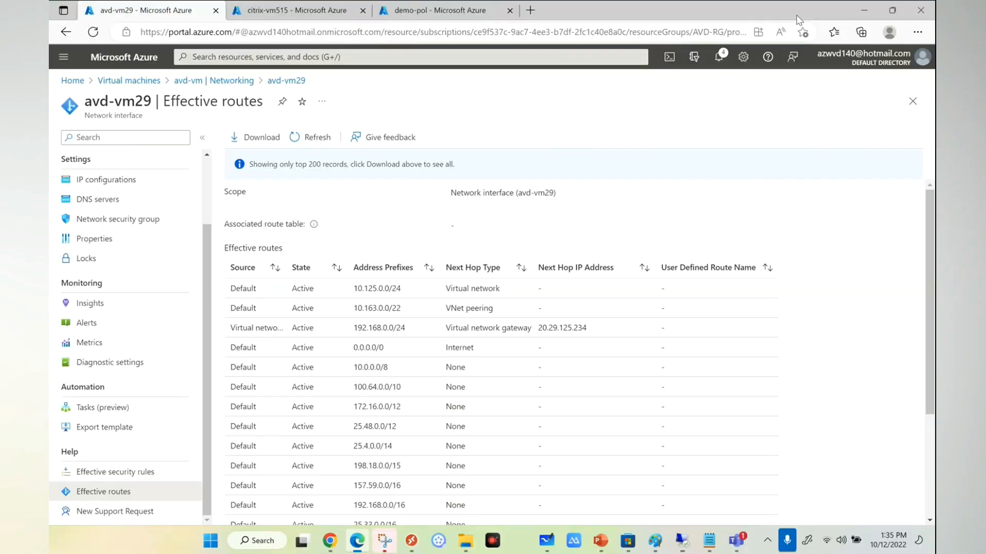
{"action": "left_click", "coordinate": [321, 137]}
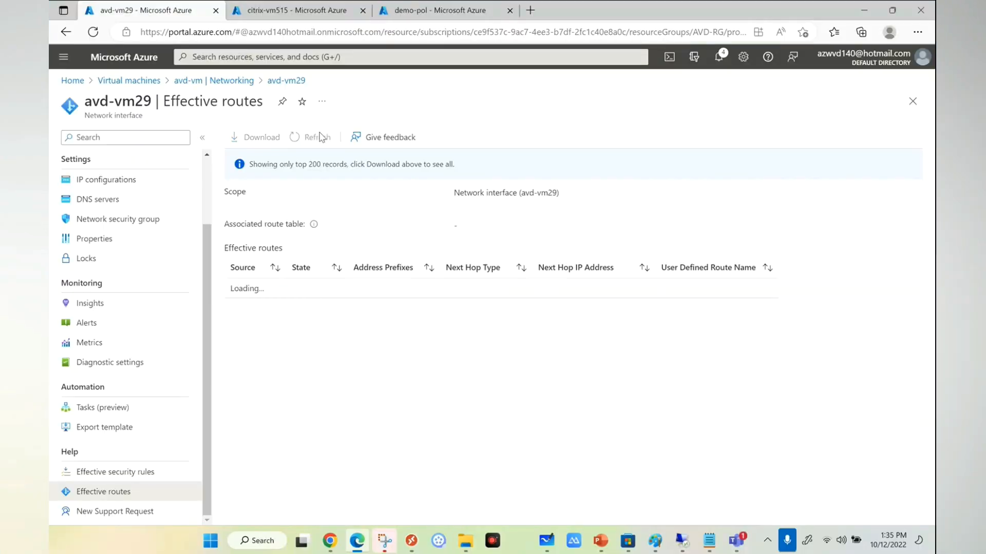
- Open the subnet associations of the spoke1-rt route table
{"action": "left_click", "coordinate": [255, 58]}
{"action": "left_click", "coordinate": [279, 258]}
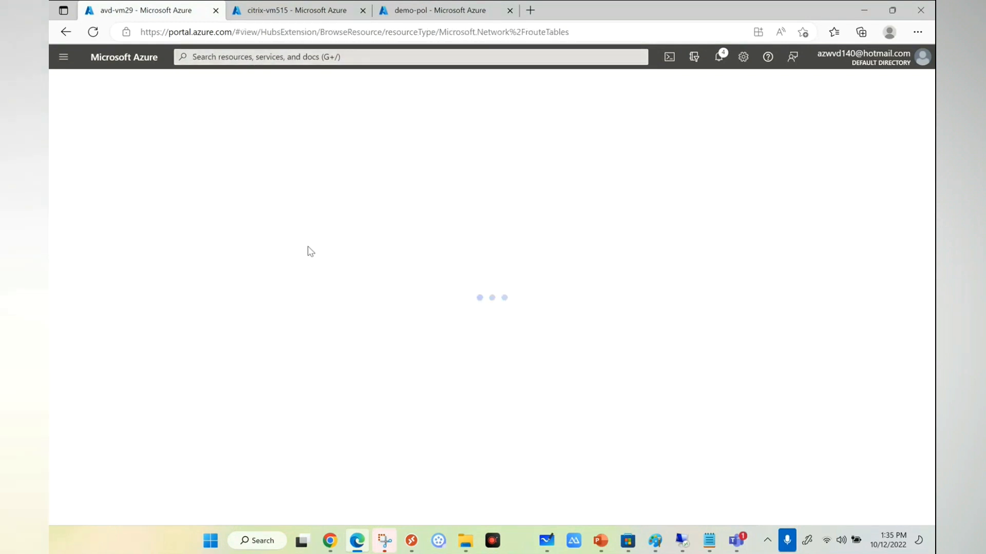
{"action": "left_click", "coordinate": [110, 237]}
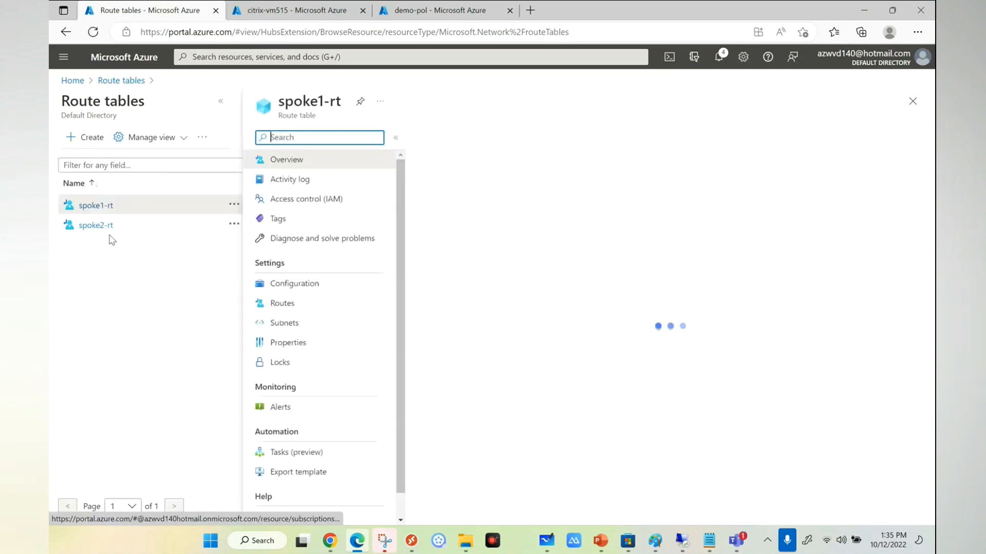
{"action": "left_click", "coordinate": [298, 327]}
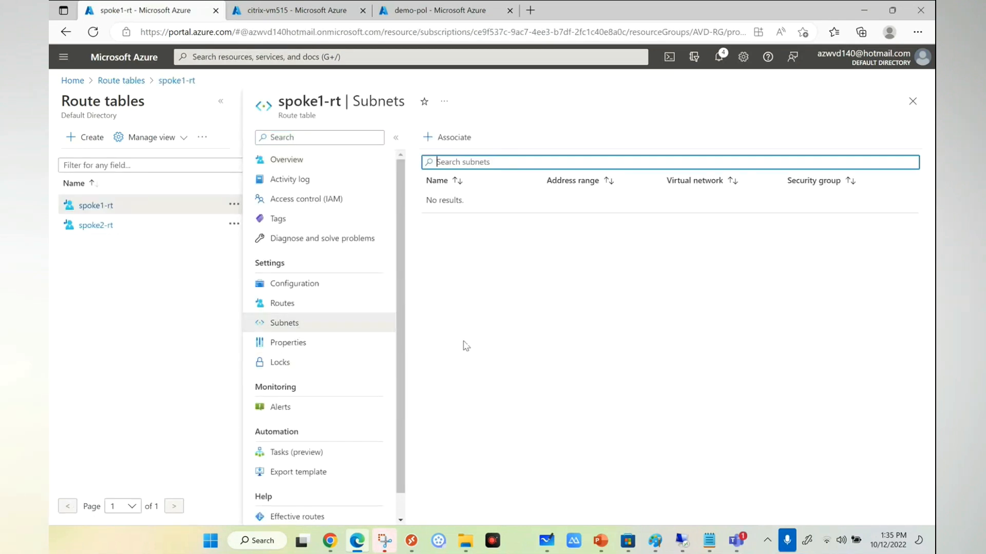
- Associate the avd-subnet of the avd-vnet (AVD-RG) virtual network with the spoke1-rt route table
{"action": "left_click", "coordinate": [452, 137]}
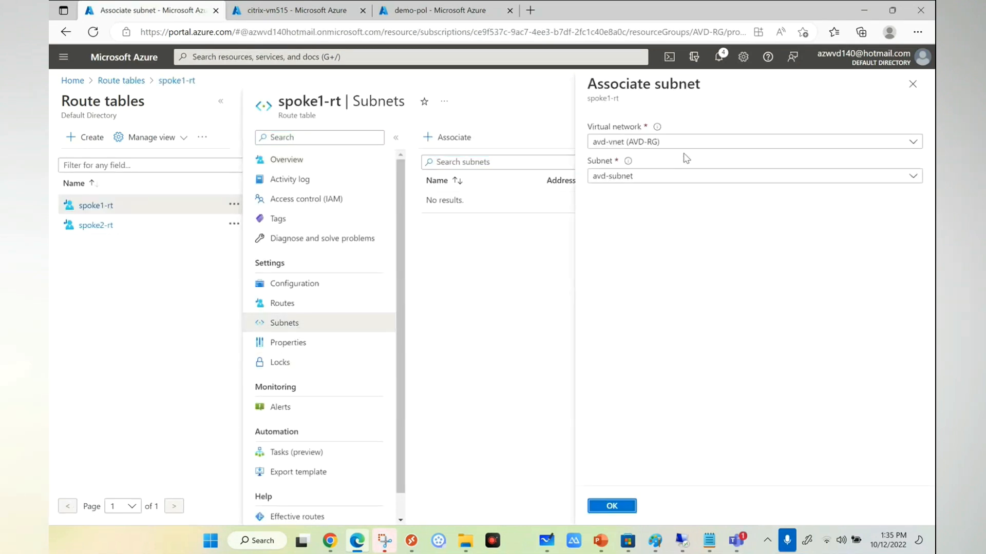
{"action": "left_click", "coordinate": [617, 148]}
{"action": "left_click", "coordinate": [618, 183]}
{"action": "left_click", "coordinate": [606, 179]}
{"action": "left_click", "coordinate": [652, 180]}
{"action": "left_click", "coordinate": [611, 507]}
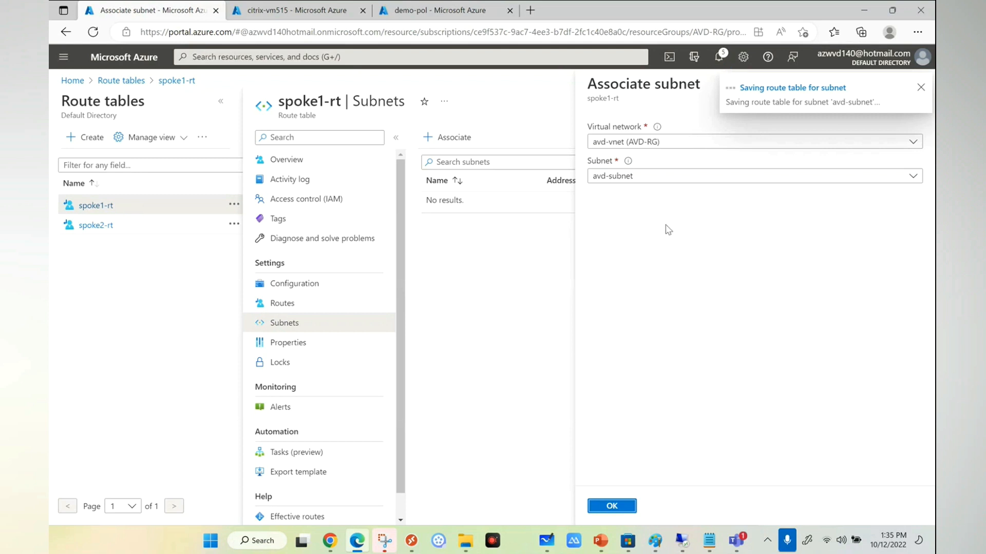
- View the network sketch in Microsoft Whiteboard, and check the notifications back in the Azure portal
{"action": "left_click", "coordinate": [546, 541]}
{"action": "scroll", "coordinate": [655, 367], "scroll_direction": "right", "scroll_amount": 4}
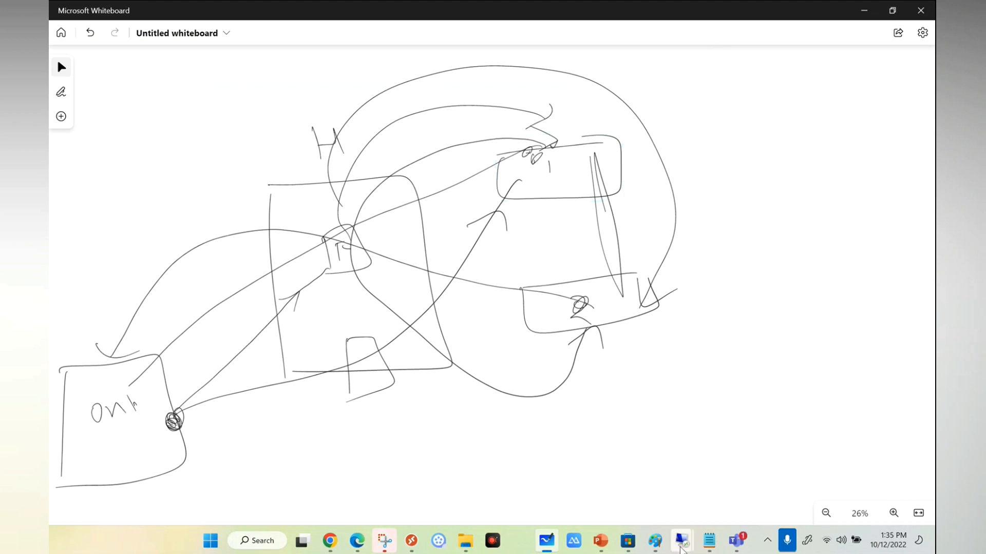
{"action": "mouse_move", "coordinate": [681, 548]}
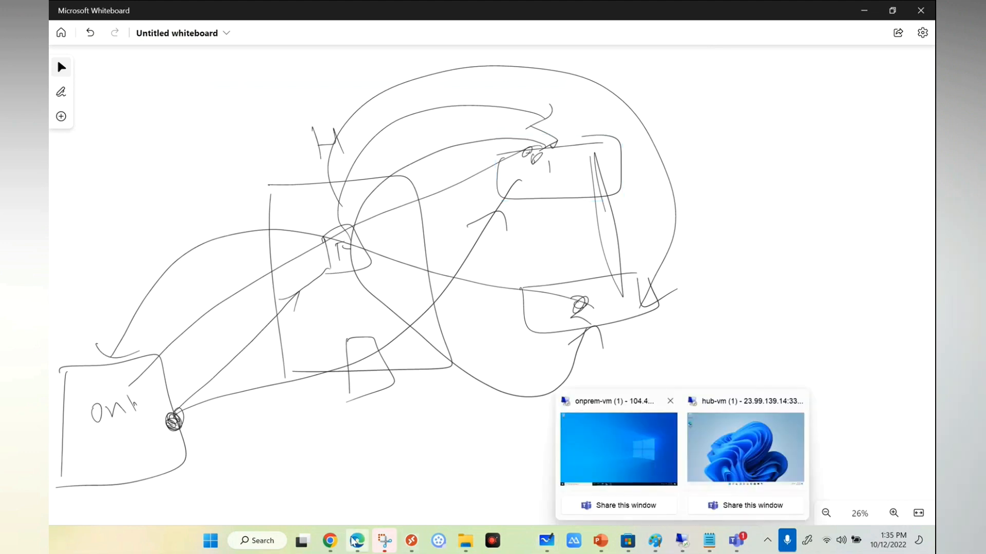
{"action": "left_click", "coordinate": [357, 540]}
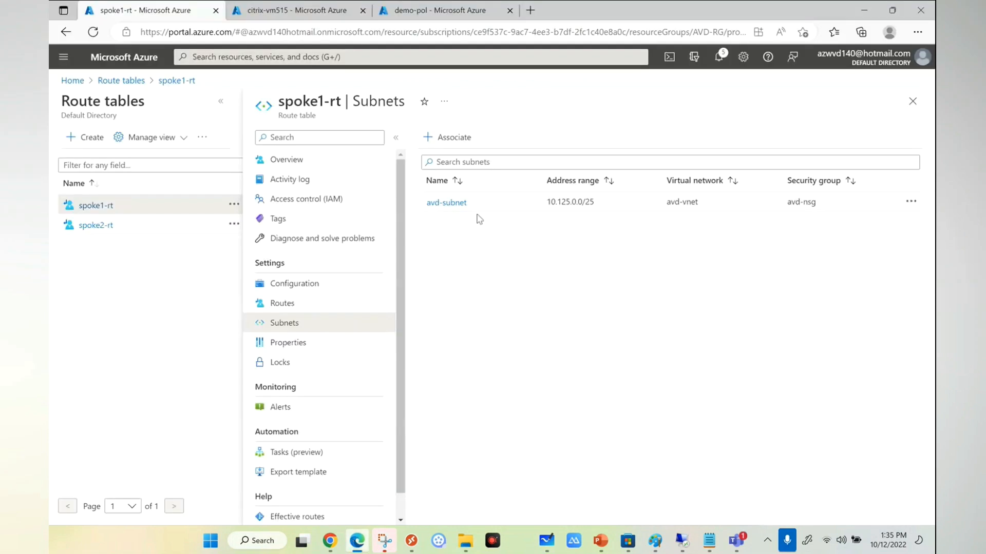
{"action": "left_click", "coordinate": [718, 56]}
- Switch to the 10.125.0.4 session inside the hub-vm remote desktop and ping 10.145.0.4 again
{"action": "mouse_move", "coordinate": [681, 540]}
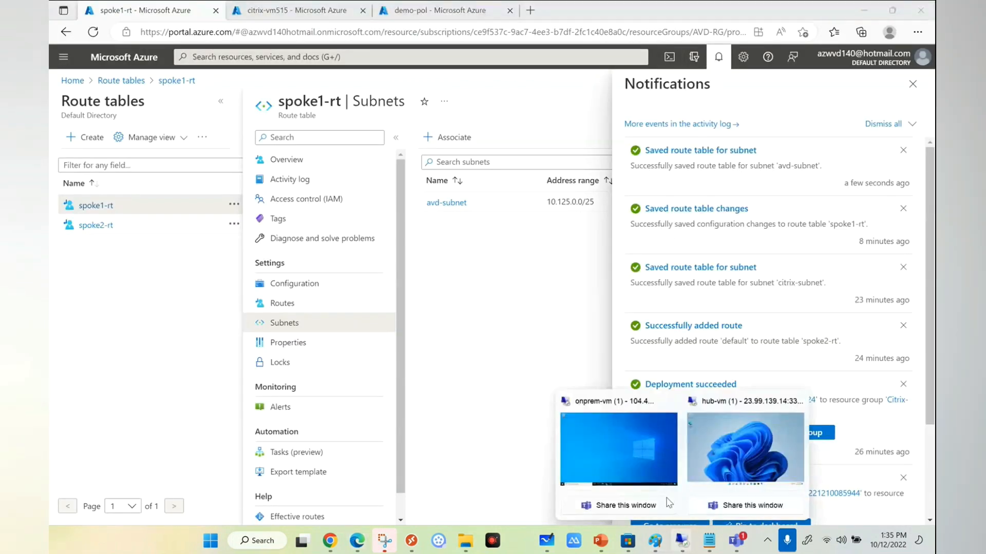
{"action": "left_click", "coordinate": [730, 451]}
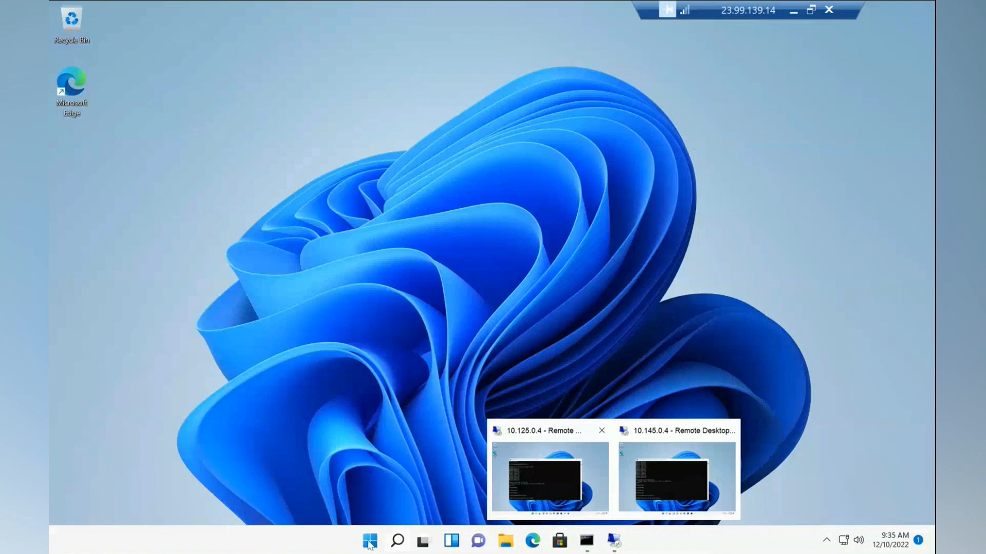
{"action": "key", "text": "super"}
{"action": "mouse_move", "coordinate": [620, 548]}
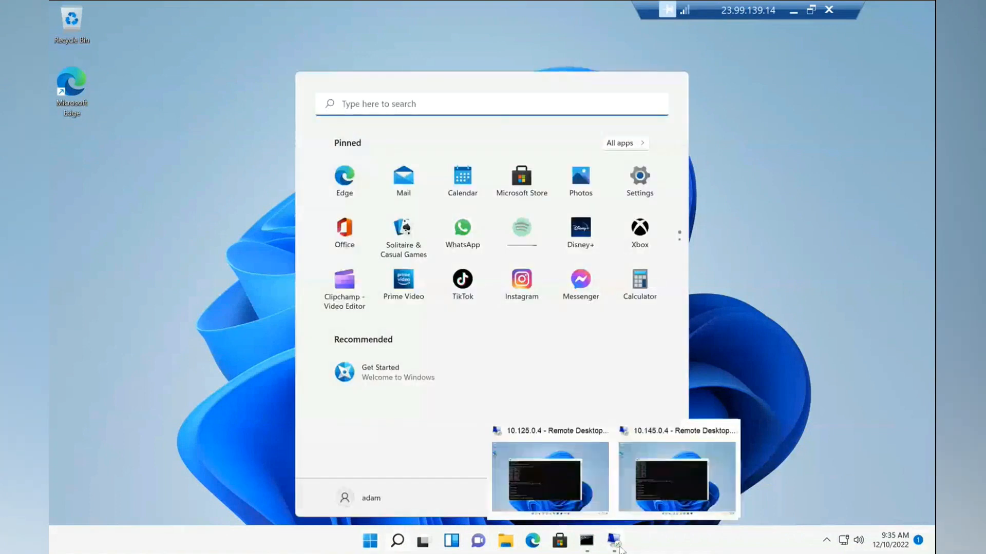
{"action": "left_click", "coordinate": [568, 474]}
{"action": "left_click", "coordinate": [484, 332]}
{"action": "key", "text": "Up"}
{"action": "key", "text": "Return"}
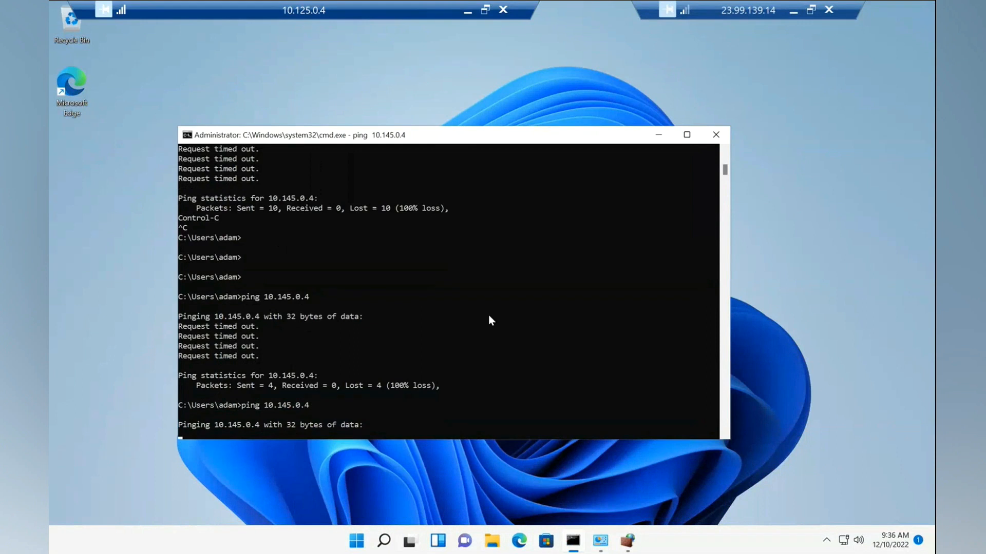
{"action": "scroll", "coordinate": [487, 317], "scroll_direction": "down", "scroll_amount": 2}
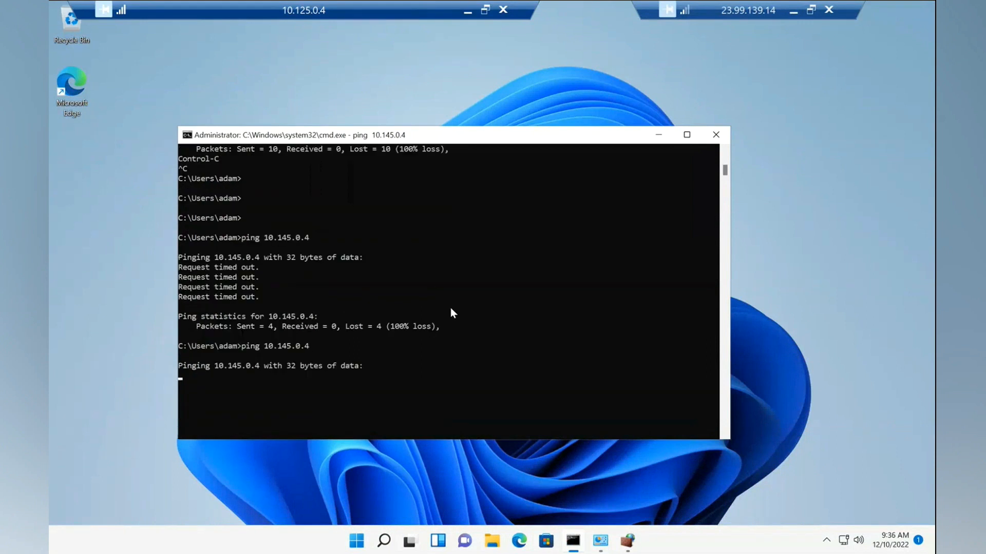
- Switch to the 10.145.0.4 session, stop the continuous ping, and run a standard ping to 10.125.0.4
{"action": "left_click", "coordinate": [467, 11]}
{"action": "mouse_move", "coordinate": [620, 534]}
{"action": "left_click", "coordinate": [664, 473]}
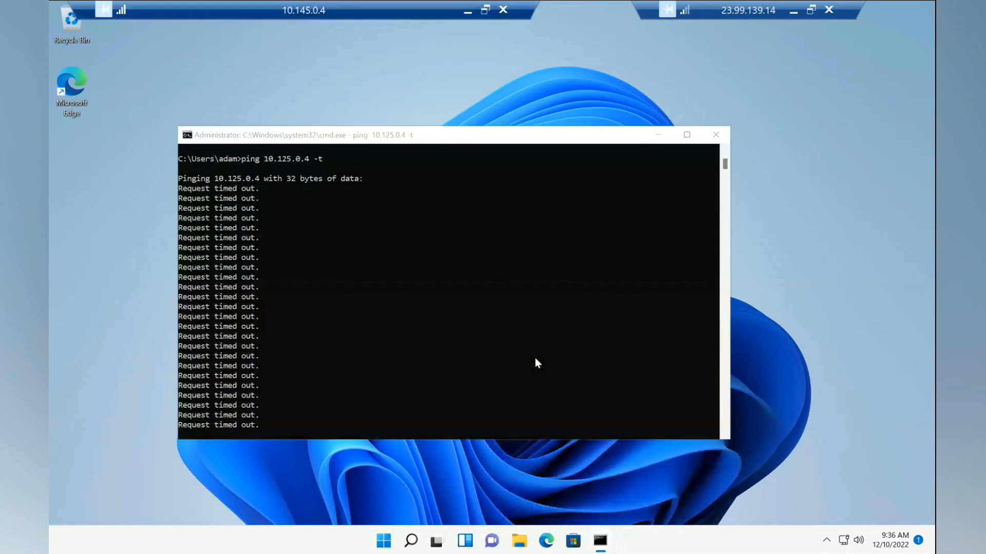
{"action": "key", "text": "ctrl+c"}
{"action": "key", "text": "Return"}
{"action": "key", "text": "Return"}
{"action": "key", "text": "Return"}
{"action": "key", "text": "Return"}
{"action": "key", "text": "Up"}
{"action": "key", "text": "BackSpace"}
{"action": "key", "text": "BackSpace"}
{"action": "key", "text": "BackSpace"}
{"action": "key", "text": "Return"}
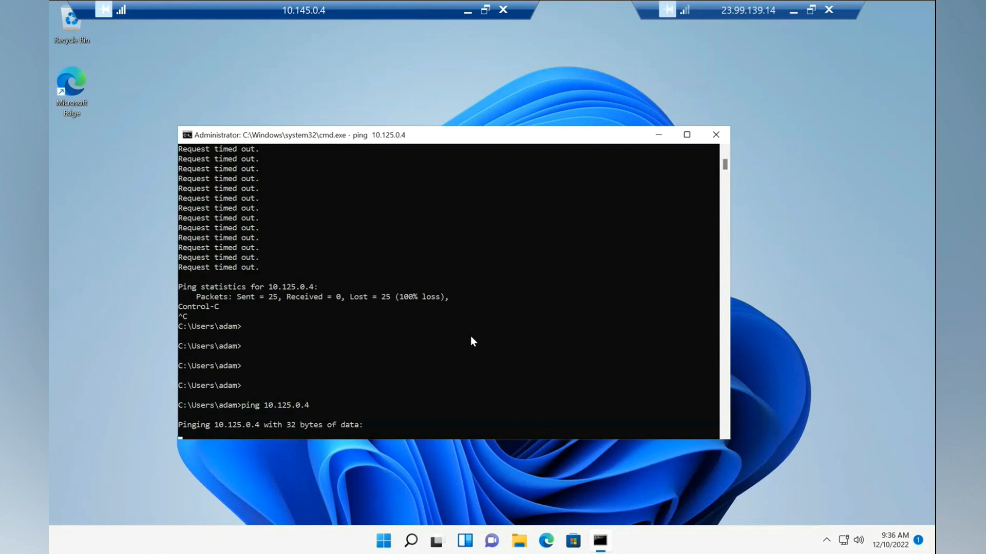
- Interrupt the running ping in the 10.145.0.4 session and display its network settings with ipconfig
{"action": "left_click", "coordinate": [429, 297]}
{"action": "key", "text": "Escape"}
{"action": "key", "text": "ctrl+c"}
{"action": "key", "text": "Return"}
{"action": "key", "text": "Return"}
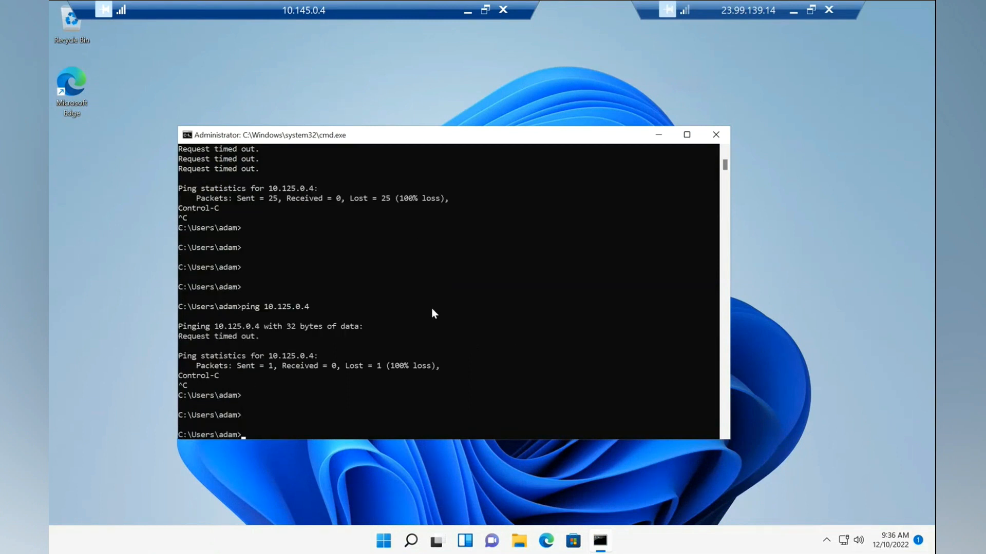
{"action": "type", "text": "ipconfig"}
{"action": "key", "text": "Return"}
- Run ping 10.125.0.4 again from the 10.145.0.4 session
{"action": "type", "text": "p"}
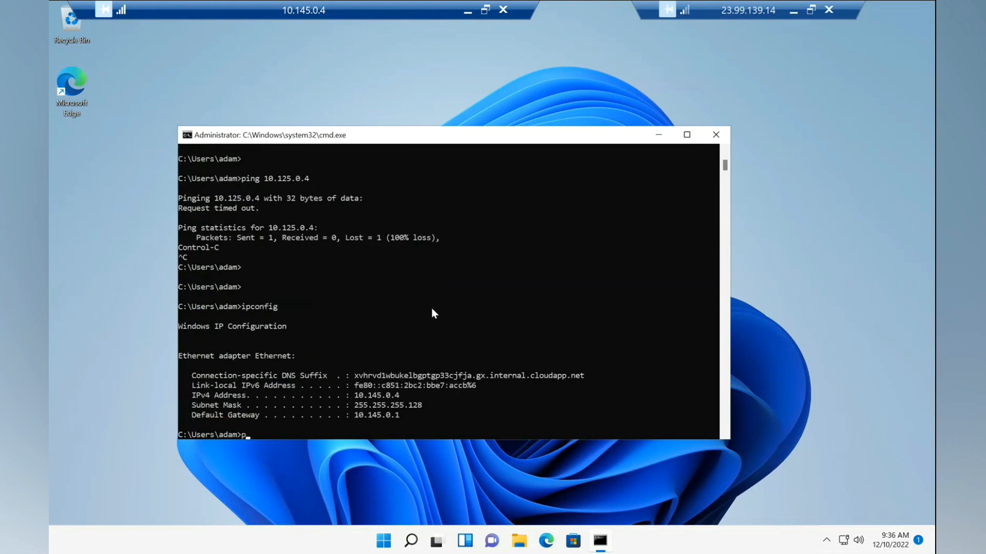
{"action": "type", "text": "ing 10.125.0.4"}
{"action": "key", "text": "Return"}
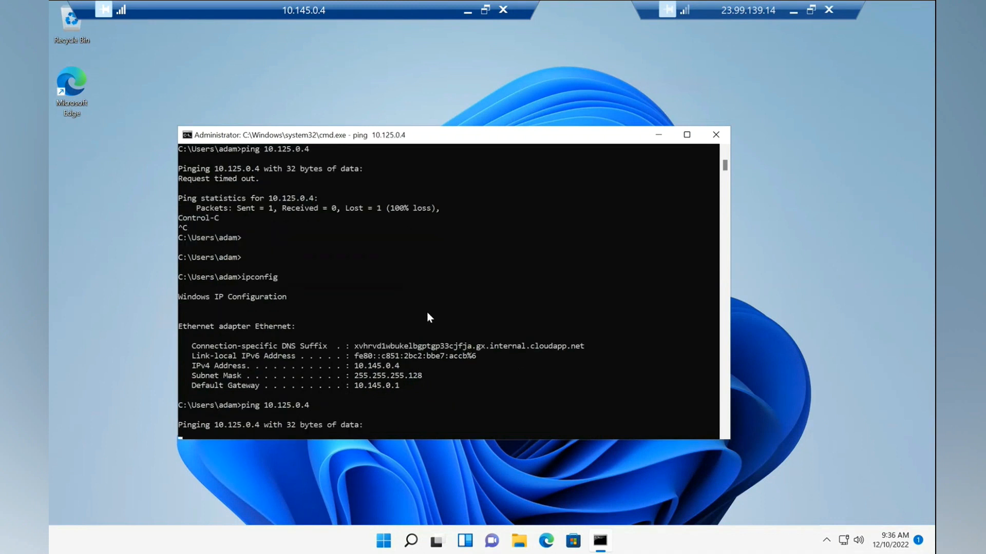
{"action": "scroll", "coordinate": [427, 313], "scroll_direction": "down", "scroll_amount": 1}
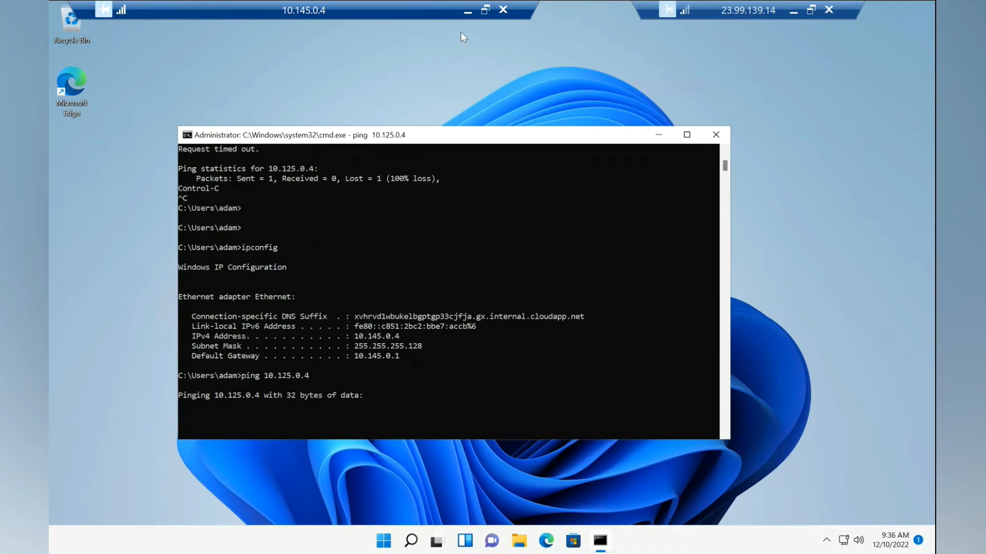
- Check the ping output in the 10.125.0.4 session and minimize the hub-vm remote desktop
{"action": "left_click", "coordinate": [468, 11]}
{"action": "mouse_move", "coordinate": [614, 540]}
{"action": "left_click", "coordinate": [581, 497]}
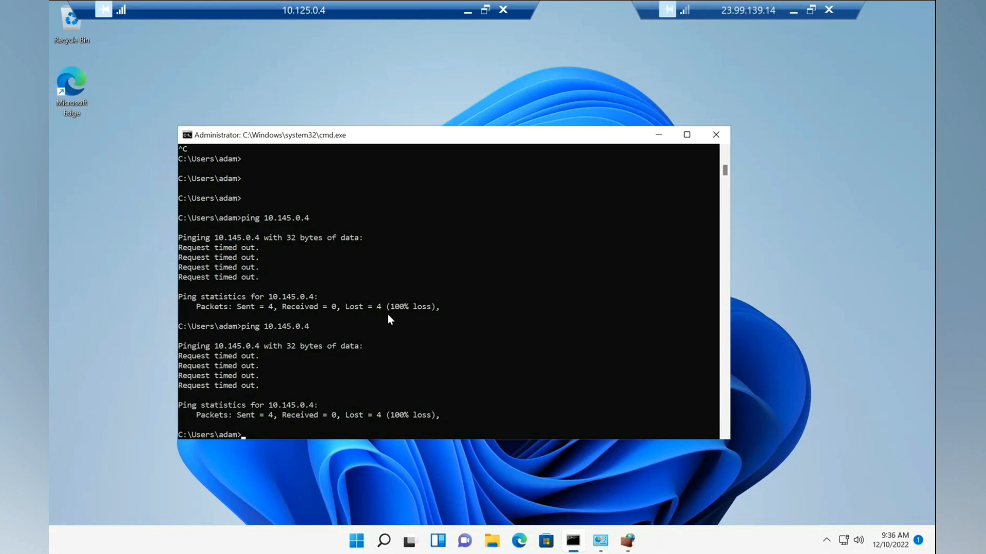
{"action": "left_click", "coordinate": [792, 11]}
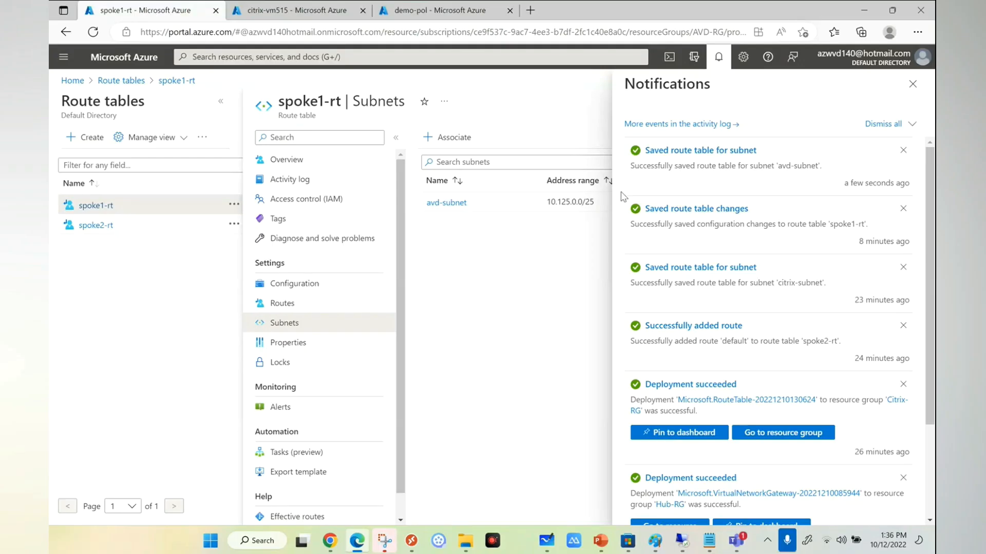
- Close the portal notifications and review the default route's settings in the spoke1-rt route table
{"action": "left_click", "coordinate": [913, 84]}
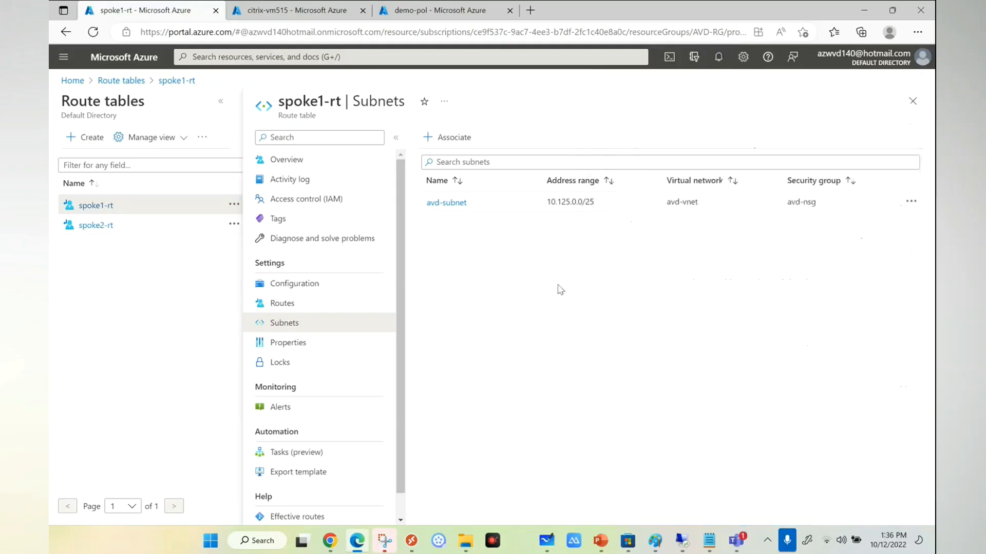
{"action": "left_click", "coordinate": [295, 288]}
{"action": "left_click", "coordinate": [290, 302]}
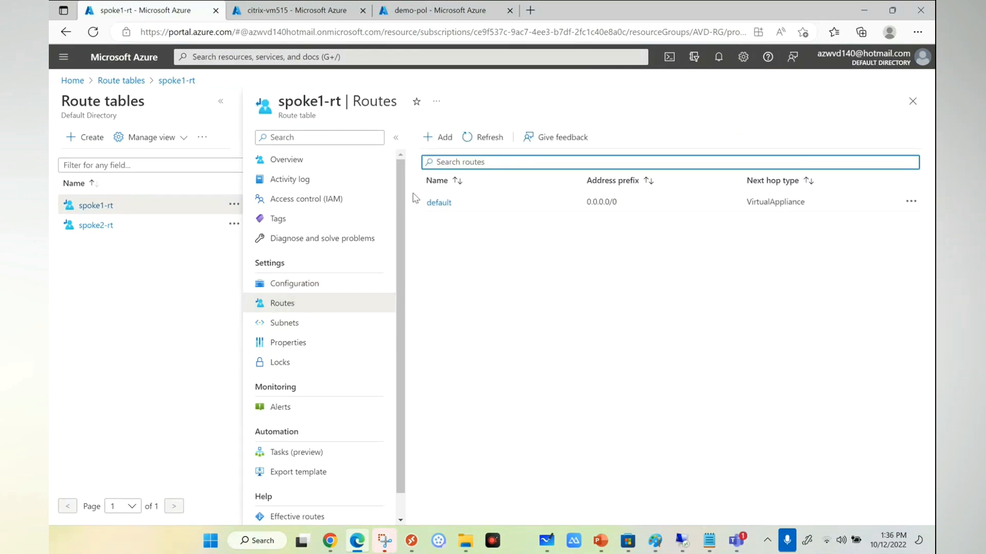
{"action": "left_click", "coordinate": [439, 202]}
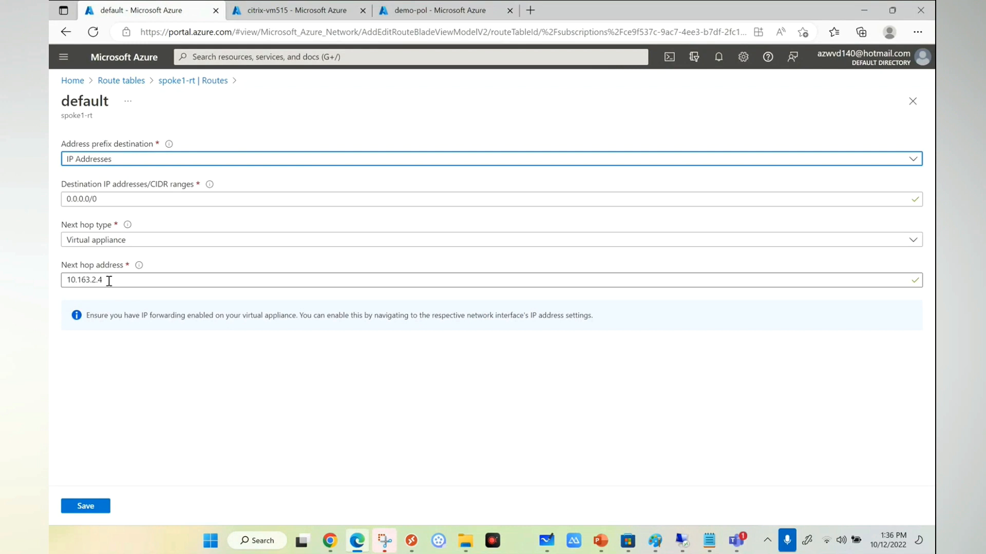
{"action": "left_click", "coordinate": [197, 88]}
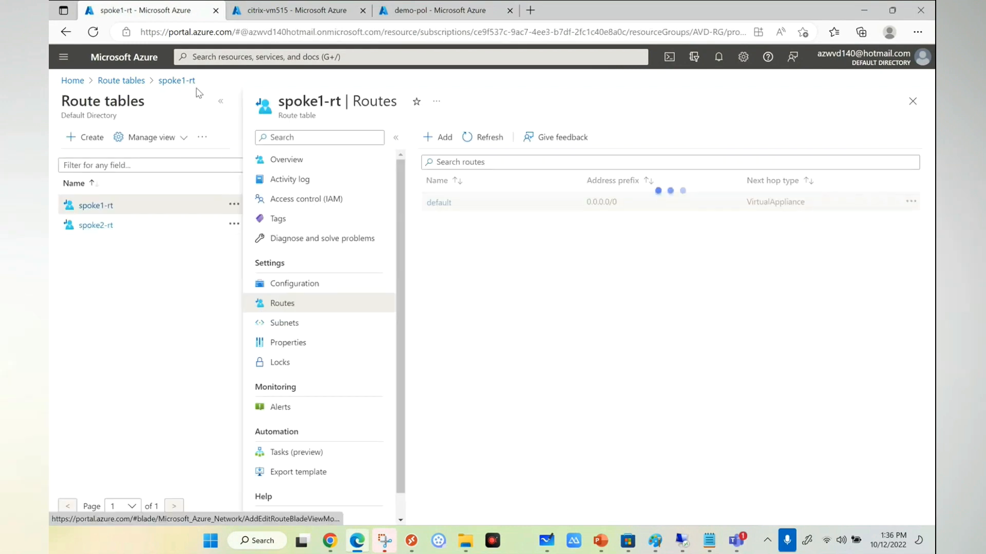
- Review the associated subnets and routes of the spoke2-rt route table
{"action": "left_click", "coordinate": [98, 227]}
{"action": "left_click", "coordinate": [296, 326]}
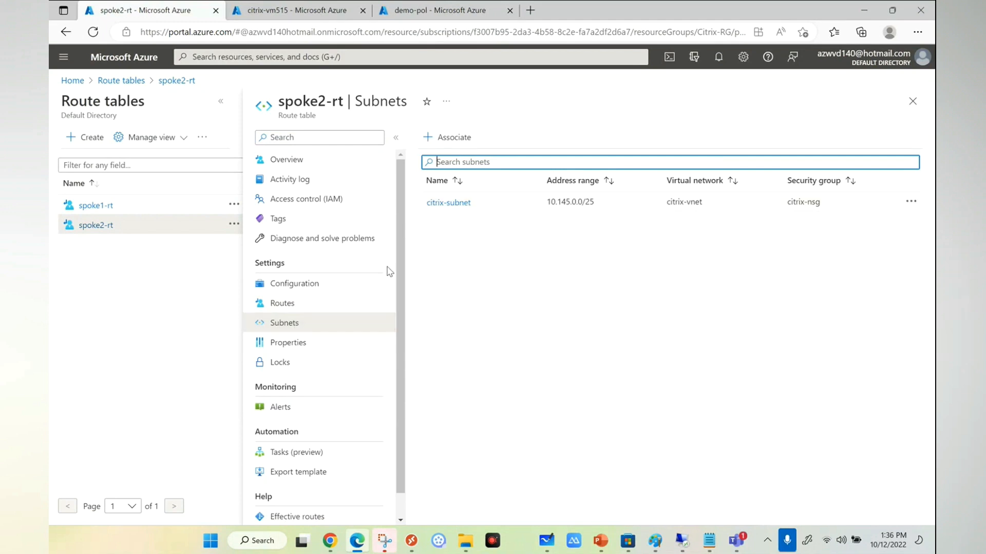
{"action": "left_click", "coordinate": [308, 303]}
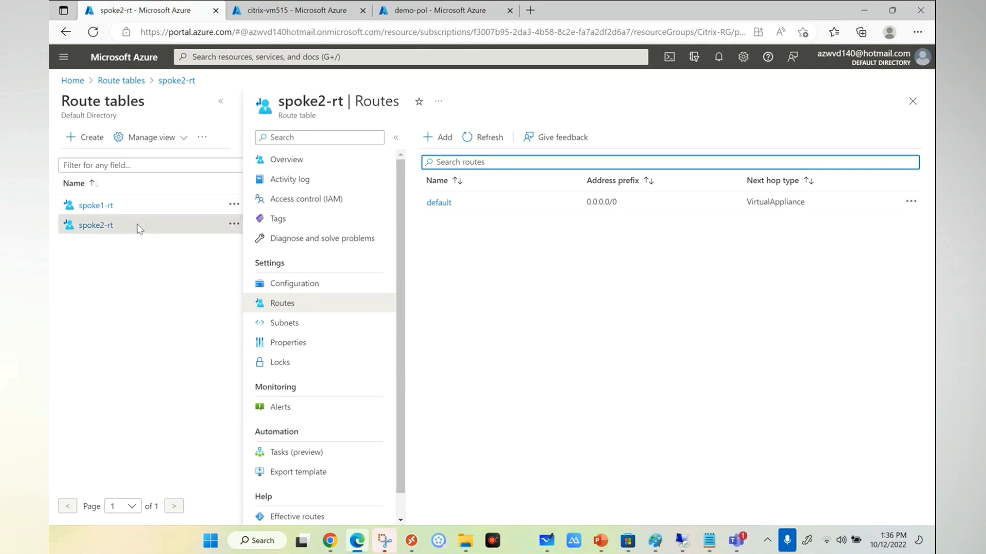
- Examine the source, destination and action of the allowspokes rules in the demo-pol network rules
{"action": "left_click", "coordinate": [442, 10]}
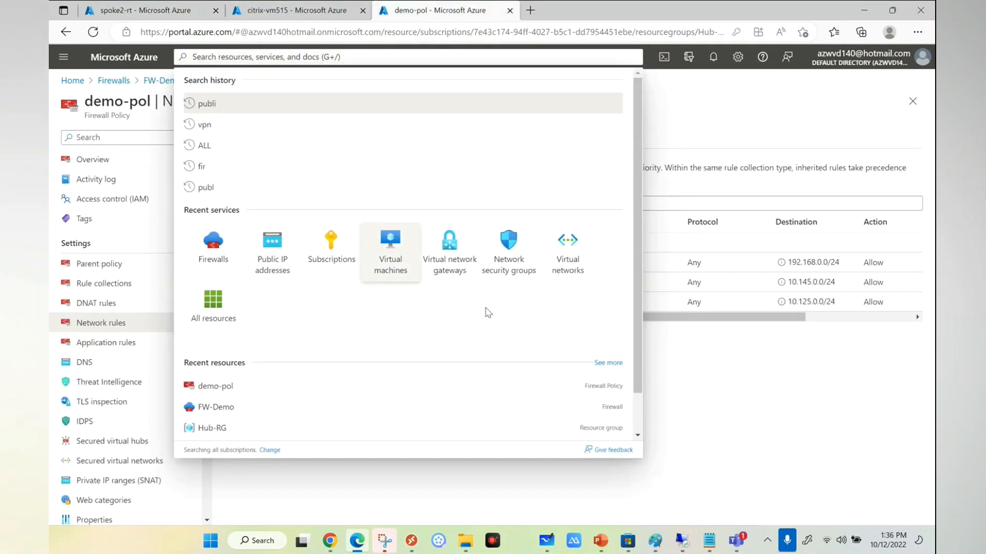
{"action": "key", "text": "Escape"}
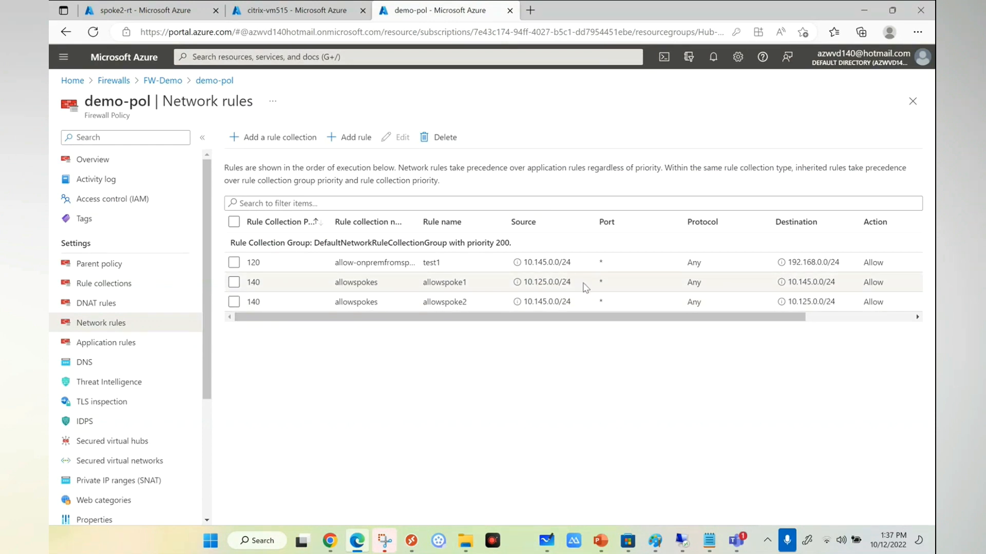
{"action": "left_click_drag", "start_coordinate": [571, 284], "coordinate": [557, 285]}
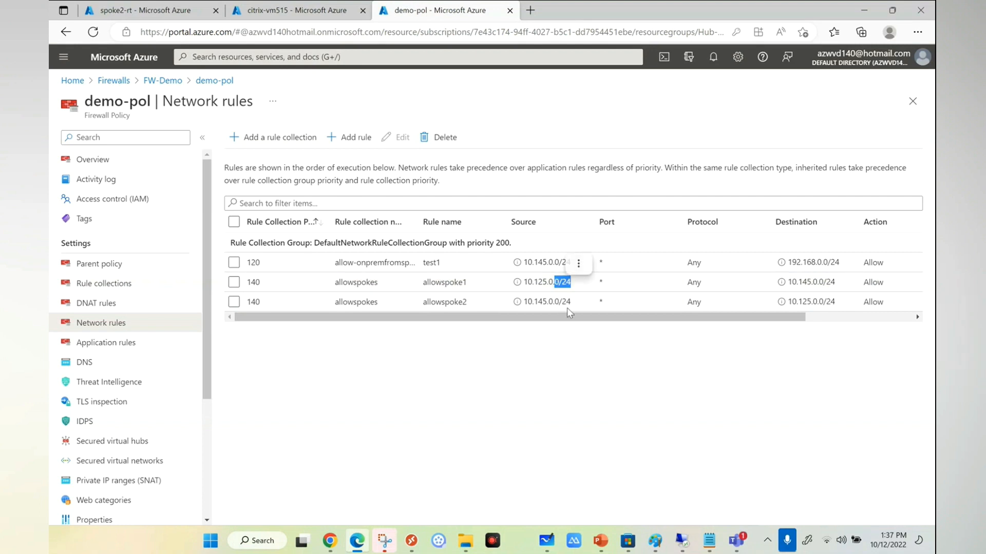
{"action": "double_click", "coordinate": [567, 303]}
{"action": "left_click_drag", "start_coordinate": [580, 318], "coordinate": [530, 327]}
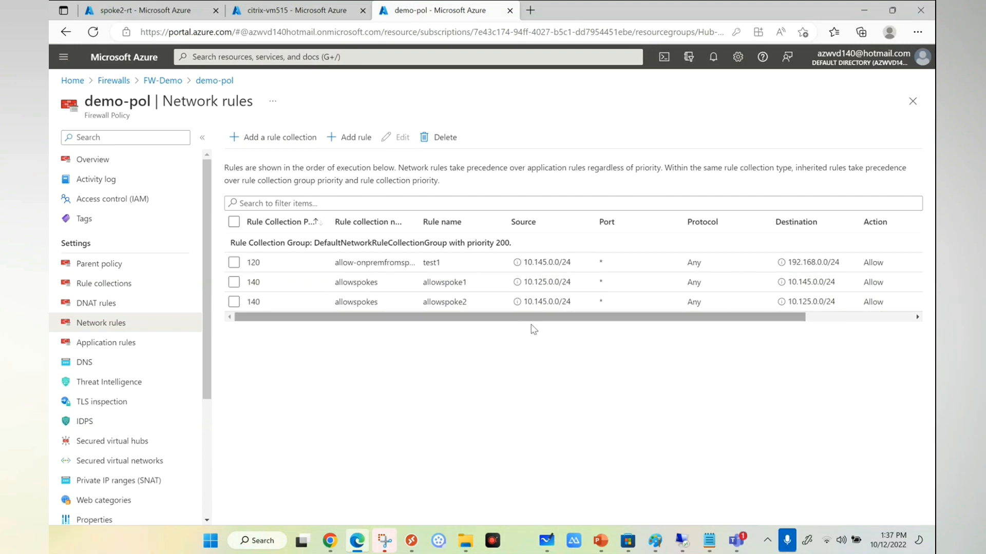
{"action": "mouse_move", "coordinate": [685, 544]}
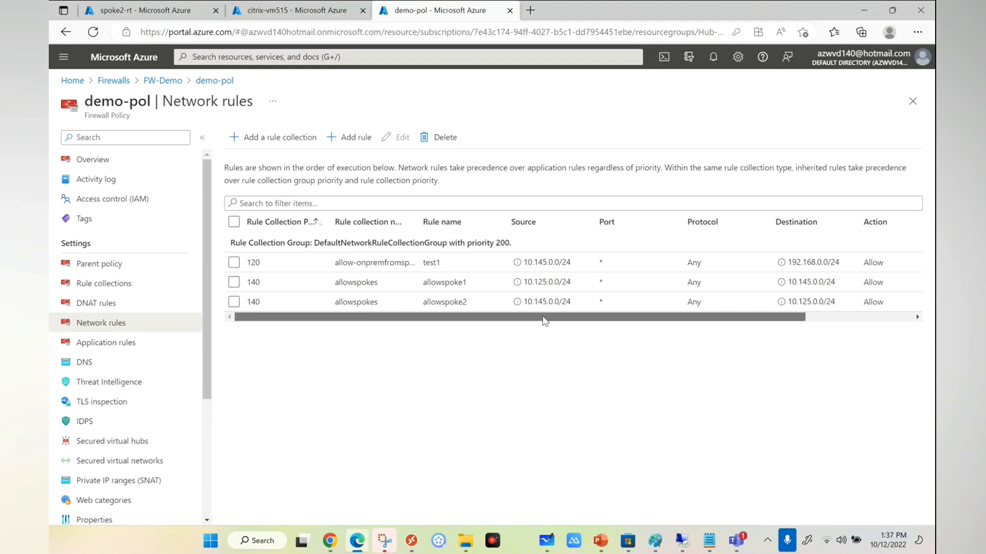
{"action": "scroll", "coordinate": [544, 321], "scroll_direction": "right", "scroll_amount": 2}
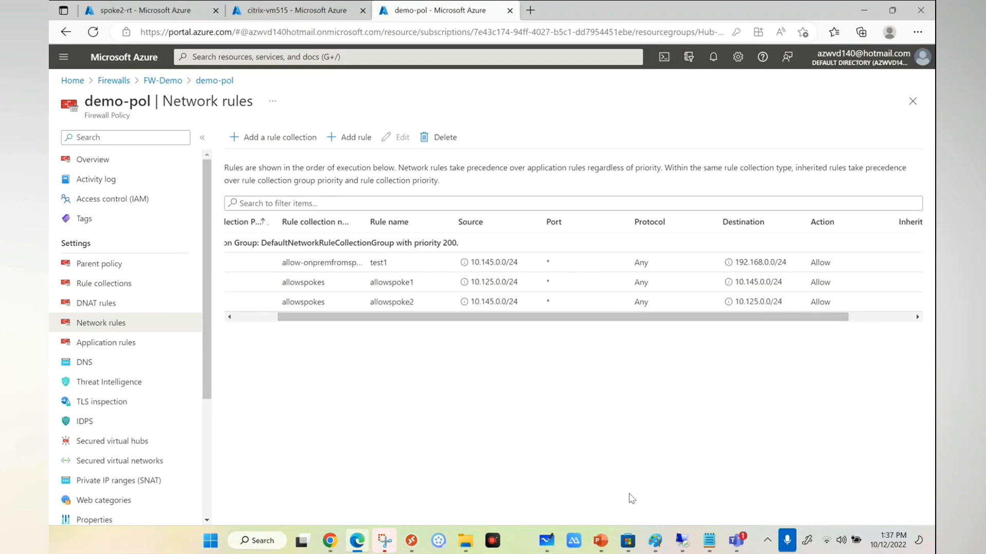
- Reopen the hub-vm remote desktop and ping 10.145.0.4 again from the 10.125.0.4 session
{"action": "left_click", "coordinate": [679, 542]}
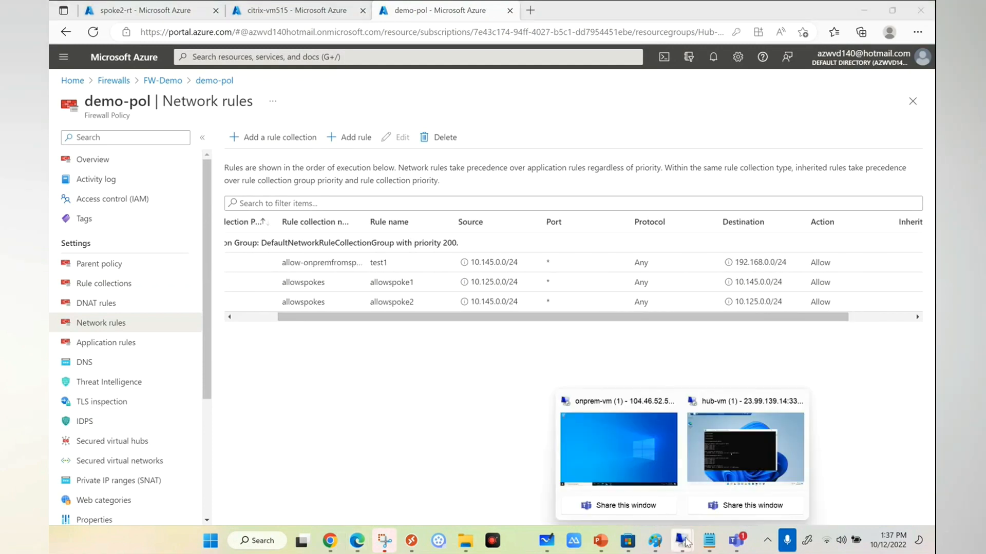
{"action": "left_click", "coordinate": [744, 448]}
{"action": "key", "text": "Up"}
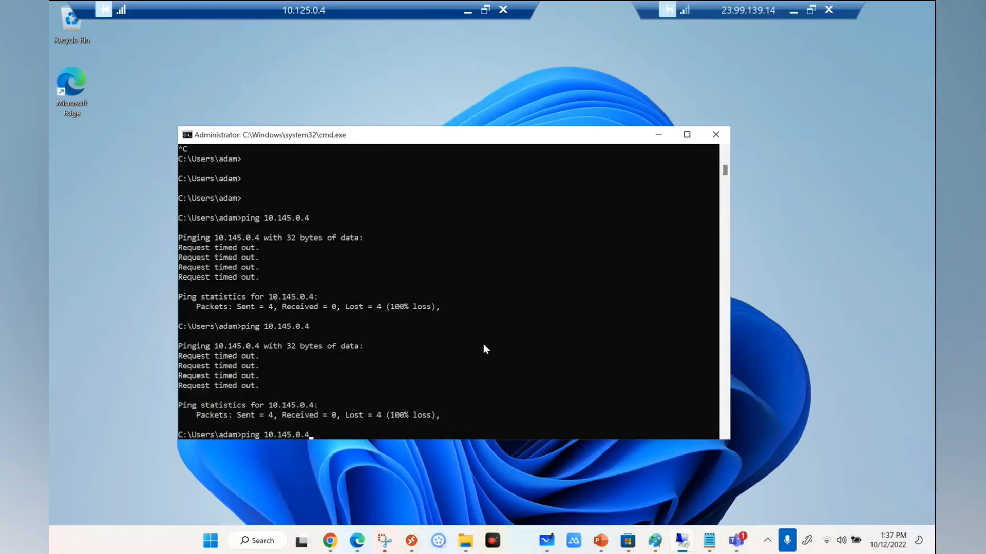
{"action": "key", "text": "Return"}
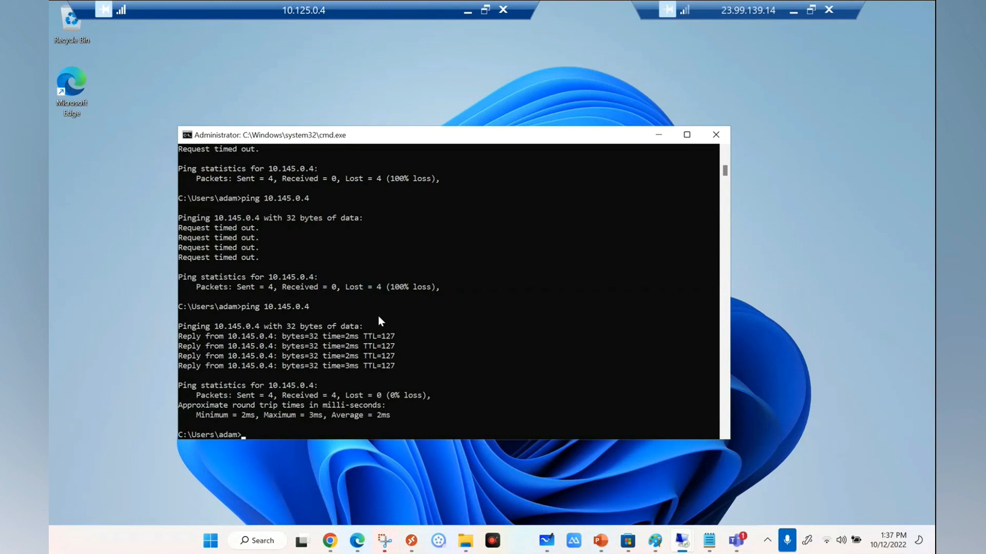
- Minimize the remote sessions and check the source ranges of the allowspoke1 and allowspoke2 network rules
{"action": "left_click", "coordinate": [467, 10]}
{"action": "left_click", "coordinate": [793, 10]}
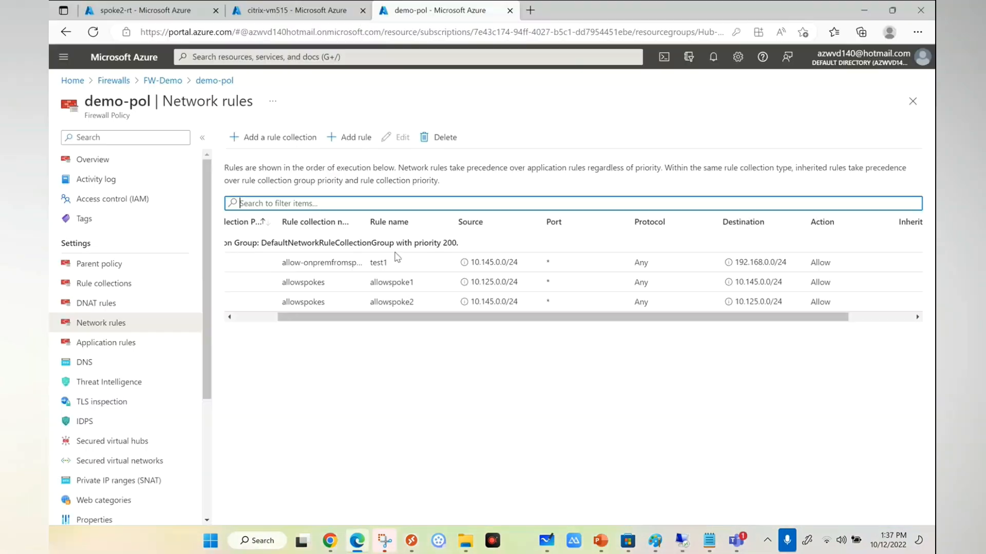
{"action": "left_click_drag", "start_coordinate": [474, 302], "coordinate": [513, 303]}
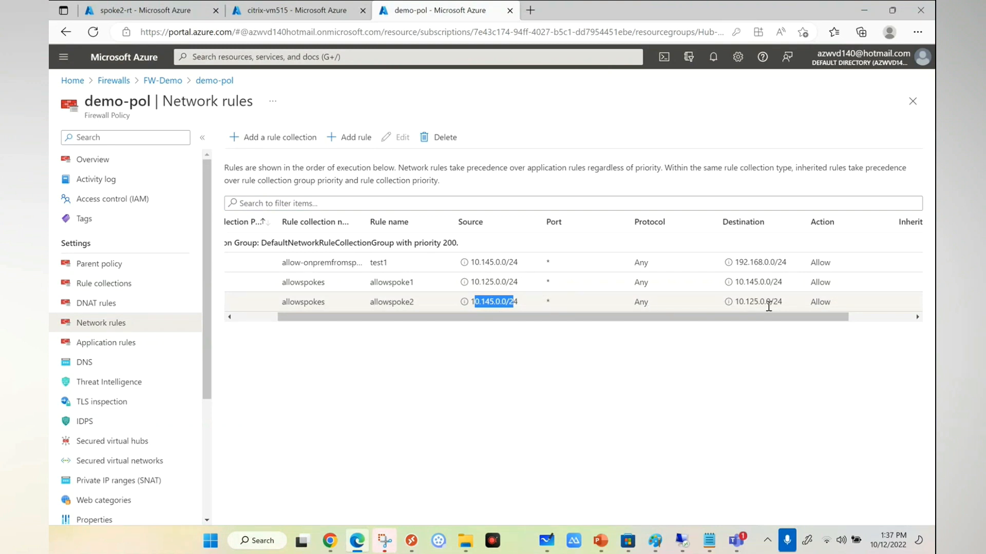
{"action": "left_click_drag", "start_coordinate": [520, 282], "coordinate": [476, 282]}
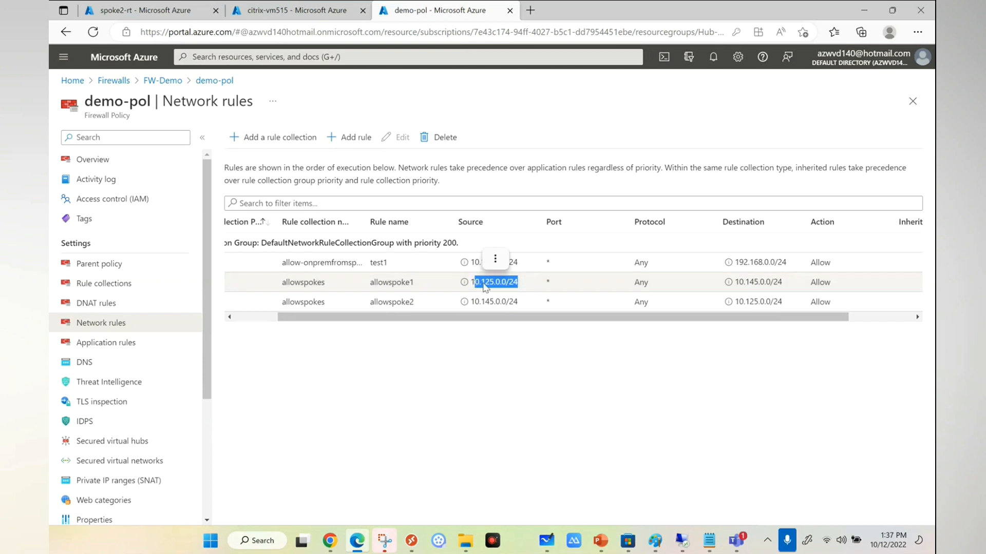
- Return to the 10.125.0.4 session through hub-vm and repeat the ping to 10.145.0.4
{"action": "left_click", "coordinate": [680, 541]}
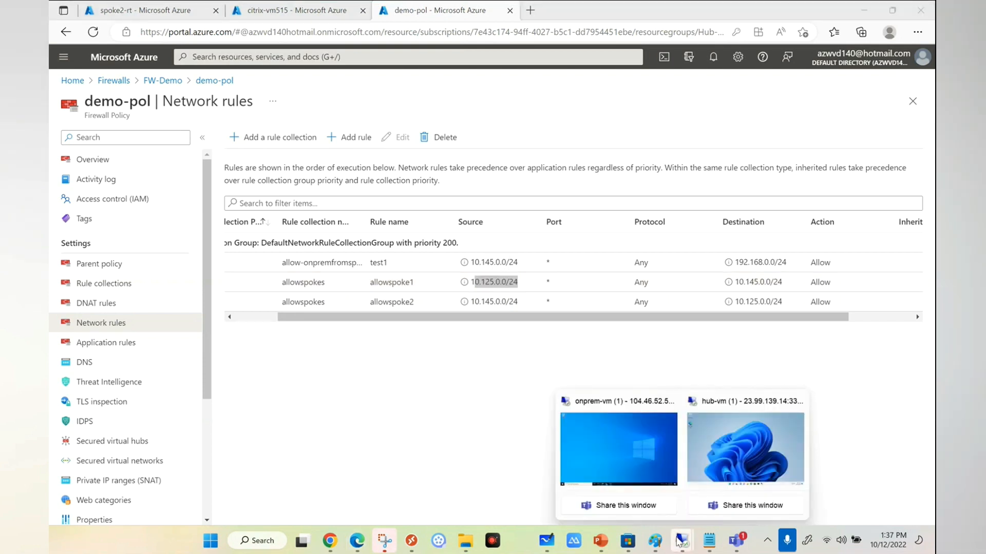
{"action": "left_click", "coordinate": [718, 447]}
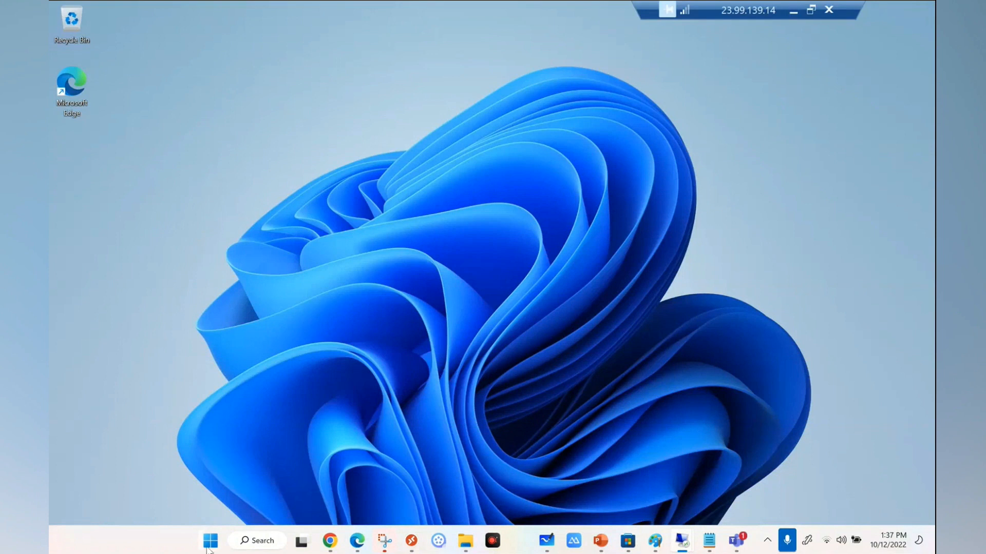
{"action": "left_click", "coordinate": [209, 545]}
{"action": "key", "text": "Escape"}
{"action": "mouse_move", "coordinate": [614, 541]}
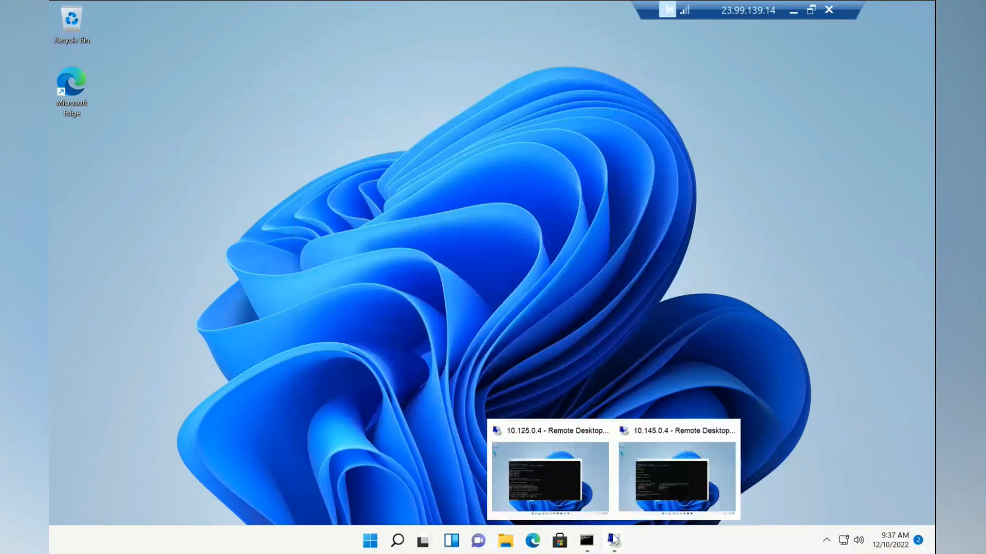
{"action": "left_click", "coordinate": [549, 470]}
{"action": "left_click", "coordinate": [401, 371]}
{"action": "key", "text": "Escape"}
{"action": "key", "text": "Up"}
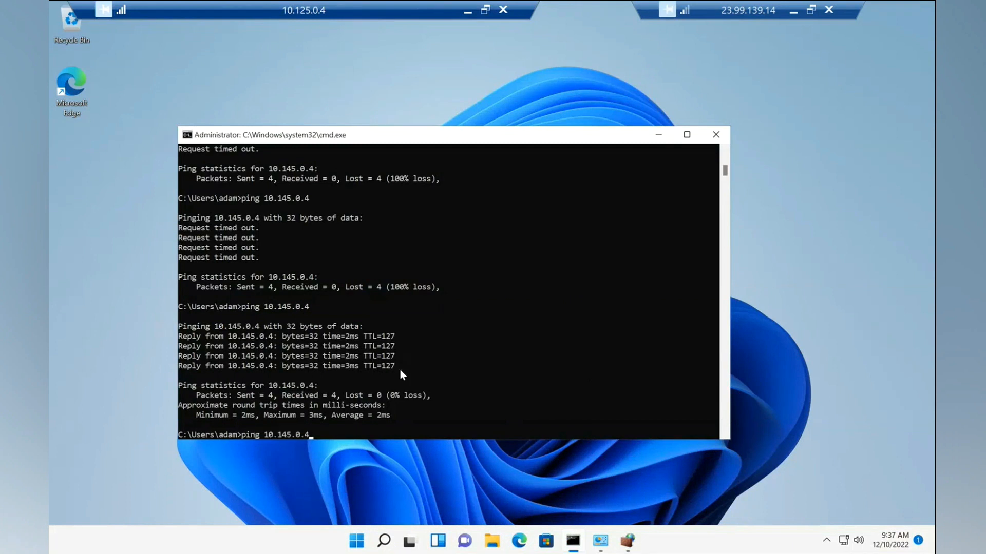
{"action": "key", "text": "Return"}
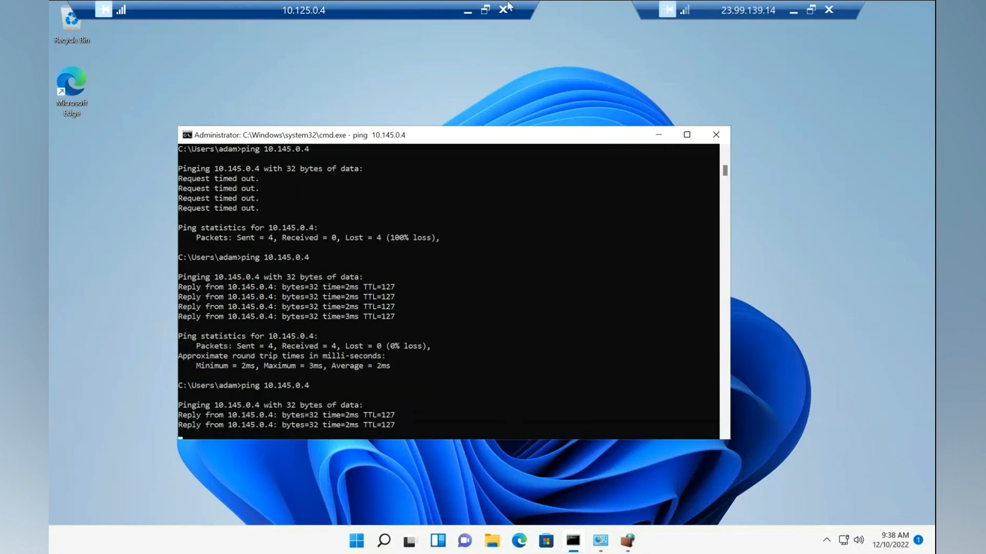
- Switch to the 10.145.0.4 session and rerun the ping to 10.125.0.4
{"action": "left_click", "coordinate": [468, 12]}
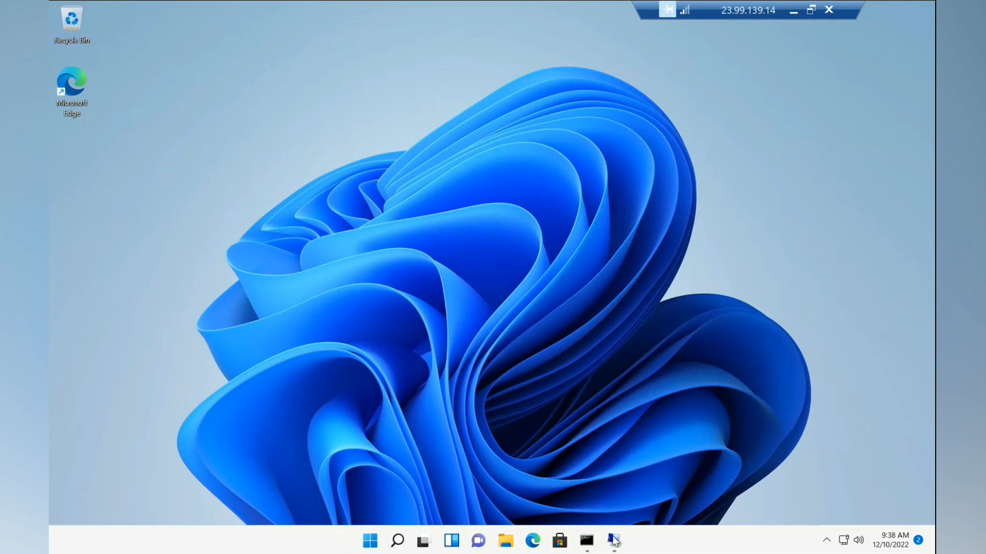
{"action": "mouse_move", "coordinate": [614, 541]}
{"action": "left_click", "coordinate": [678, 463]}
{"action": "left_click", "coordinate": [470, 330]}
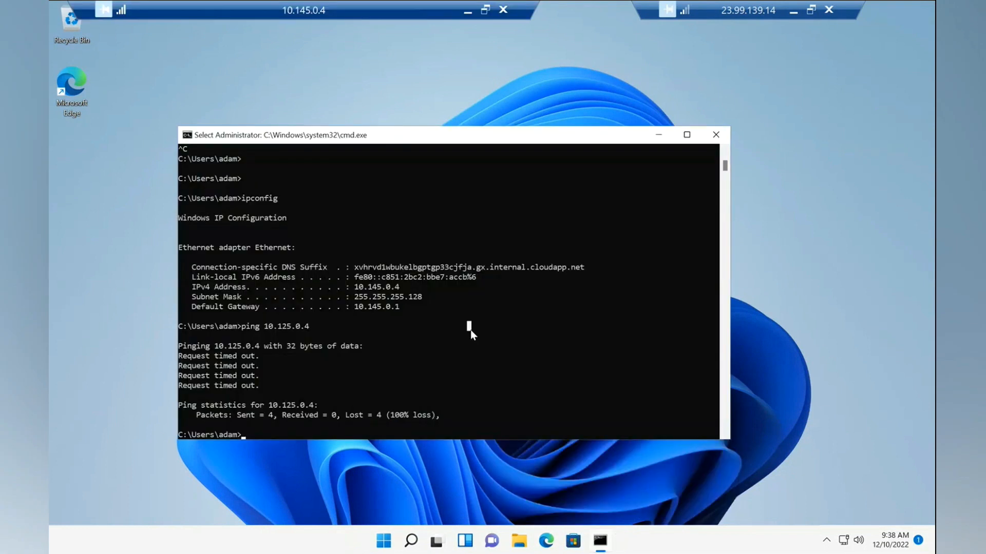
{"action": "key", "text": "Escape"}
{"action": "key", "text": "Up"}
{"action": "key", "text": "Return"}
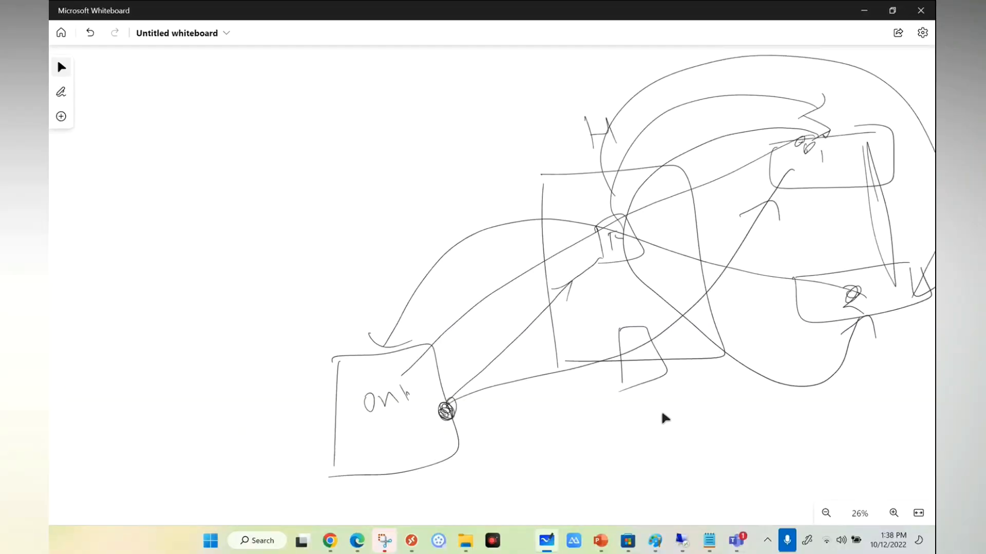
- Sketch a hub box, two spoke boxes and an on-premises box on a blank area of Microsoft Whiteboard
{"action": "scroll", "coordinate": [516, 381], "scroll_direction": "right", "scroll_amount": 1}
{"action": "left_click_drag", "start_coordinate": [689, 408], "coordinate": [378, 383]}
{"action": "left_click_drag", "start_coordinate": [765, 328], "coordinate": [407, 346]}
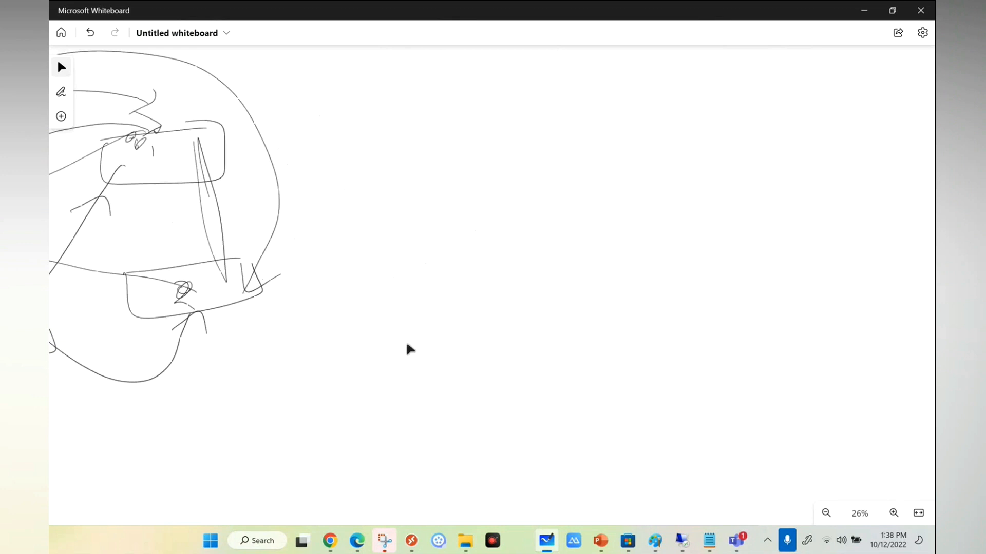
{"action": "left_click_drag", "start_coordinate": [585, 323], "coordinate": [425, 342]}
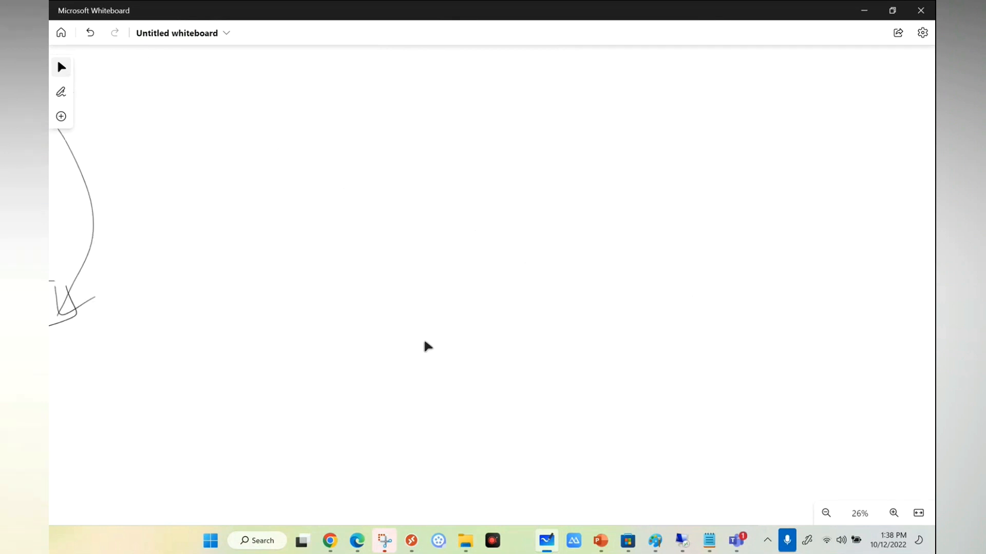
{"action": "left_click_drag", "start_coordinate": [494, 132], "coordinate": [502, 255]}
{"action": "left_click_drag", "start_coordinate": [490, 127], "coordinate": [542, 268]}
{"action": "left_click_drag", "start_coordinate": [736, 115], "coordinate": [827, 100]}
{"action": "mouse_move", "coordinate": [741, 117]}
{"action": "left_mouse_down"}
{"action": "mouse_move", "coordinate": [741, 149]}
{"action": "mouse_move", "coordinate": [825, 100]}
{"action": "left_mouse_up"}
{"action": "left_click_drag", "start_coordinate": [766, 211], "coordinate": [840, 203]}
{"action": "mouse_move", "coordinate": [766, 216]}
{"action": "left_mouse_down"}
{"action": "mouse_move", "coordinate": [768, 236]}
{"action": "mouse_move", "coordinate": [840, 202]}
{"action": "left_mouse_up"}
{"action": "left_click_drag", "start_coordinate": [331, 333], "coordinate": [331, 414]}
{"action": "mouse_move", "coordinate": [331, 325]}
{"action": "left_mouse_down"}
{"action": "mouse_move", "coordinate": [401, 308]}
{"action": "mouse_move", "coordinate": [332, 429]}
{"action": "left_mouse_up"}
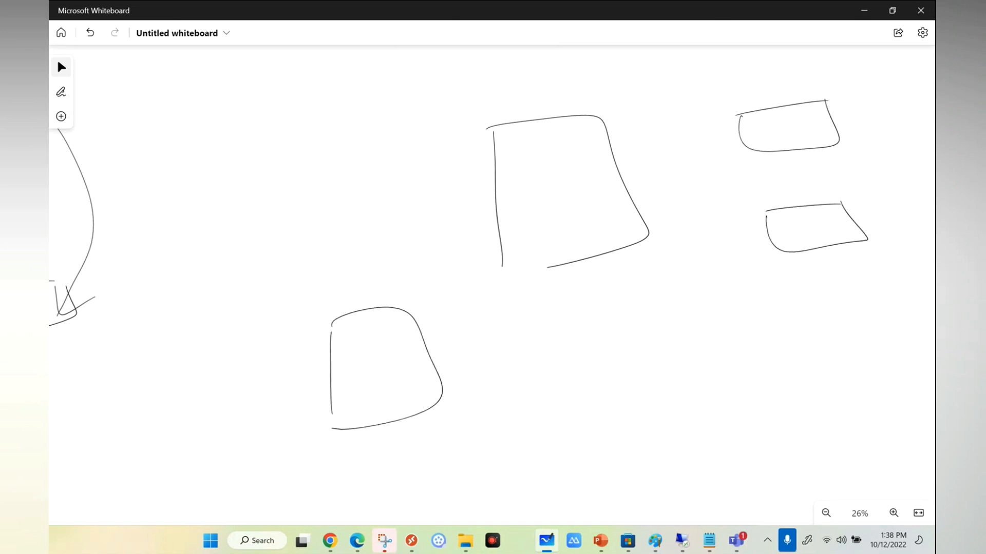
- Connect the hub to both spokes, draw the firewall inside the hub, and trace the spoke-to-spoke path through it
{"action": "left_click_drag", "start_coordinate": [598, 135], "coordinate": [729, 128]}
{"action": "left_click_drag", "start_coordinate": [634, 236], "coordinate": [781, 234]}
{"action": "mouse_move", "coordinate": [540, 172]}
{"action": "left_mouse_down"}
{"action": "mouse_move", "coordinate": [545, 205]}
{"action": "mouse_move", "coordinate": [562, 203]}
{"action": "mouse_move", "coordinate": [538, 210]}
{"action": "left_mouse_up"}
{"action": "left_click_drag", "start_coordinate": [546, 180], "coordinate": [547, 200]}
{"action": "mouse_move", "coordinate": [761, 116]}
{"action": "left_mouse_down"}
{"action": "mouse_move", "coordinate": [614, 205]}
{"action": "mouse_move", "coordinate": [804, 248]}
{"action": "left_mouse_up"}
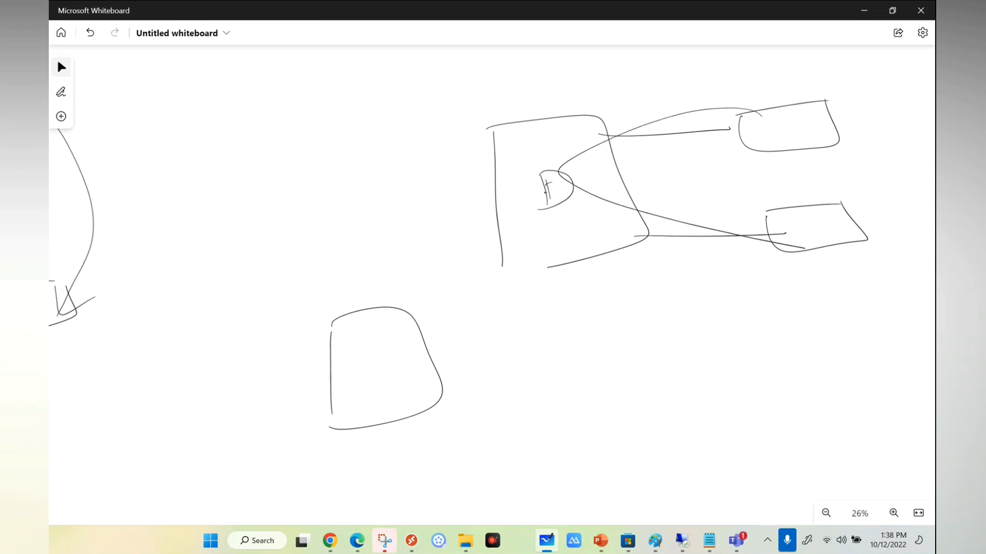
- Mark both spokes and trace their traffic through the hub firewall to the on-premises box
{"action": "mouse_move", "coordinate": [743, 121]}
{"action": "left_mouse_down"}
{"action": "mouse_move", "coordinate": [754, 110]}
{"action": "mouse_move", "coordinate": [745, 122]}
{"action": "left_mouse_up"}
{"action": "mouse_move", "coordinate": [780, 105]}
{"action": "left_mouse_down"}
{"action": "mouse_move", "coordinate": [631, 111]}
{"action": "mouse_move", "coordinate": [427, 354]}
{"action": "left_mouse_up"}
{"action": "left_click_drag", "start_coordinate": [429, 354], "coordinate": [457, 355]}
{"action": "mouse_move", "coordinate": [506, 262]}
{"action": "left_mouse_down"}
{"action": "mouse_move", "coordinate": [508, 288]}
{"action": "mouse_move", "coordinate": [542, 282]}
{"action": "left_mouse_up"}
{"action": "mouse_move", "coordinate": [796, 218]}
{"action": "left_mouse_down"}
{"action": "mouse_move", "coordinate": [804, 235]}
{"action": "mouse_move", "coordinate": [802, 222]}
{"action": "left_mouse_up"}
{"action": "mouse_move", "coordinate": [824, 232]}
{"action": "left_mouse_down"}
{"action": "mouse_move", "coordinate": [772, 260]}
{"action": "mouse_move", "coordinate": [648, 263]}
{"action": "mouse_move", "coordinate": [540, 236]}
{"action": "mouse_move", "coordinate": [429, 356]}
{"action": "left_mouse_up"}
- Draw a machine inside the on-premises box and an arrow over the hub from it to the upper spoke
{"action": "left_click_drag", "start_coordinate": [350, 333], "coordinate": [355, 360]}
{"action": "mouse_move", "coordinate": [348, 333]}
{"action": "left_mouse_down"}
{"action": "mouse_move", "coordinate": [366, 328]}
{"action": "mouse_move", "coordinate": [356, 357]}
{"action": "left_mouse_up"}
{"action": "mouse_move", "coordinate": [372, 344]}
{"action": "left_mouse_down"}
{"action": "mouse_move", "coordinate": [368, 376]}
{"action": "mouse_move", "coordinate": [382, 365]}
{"action": "left_mouse_up"}
{"action": "left_click_drag", "start_coordinate": [370, 378], "coordinate": [370, 373]}
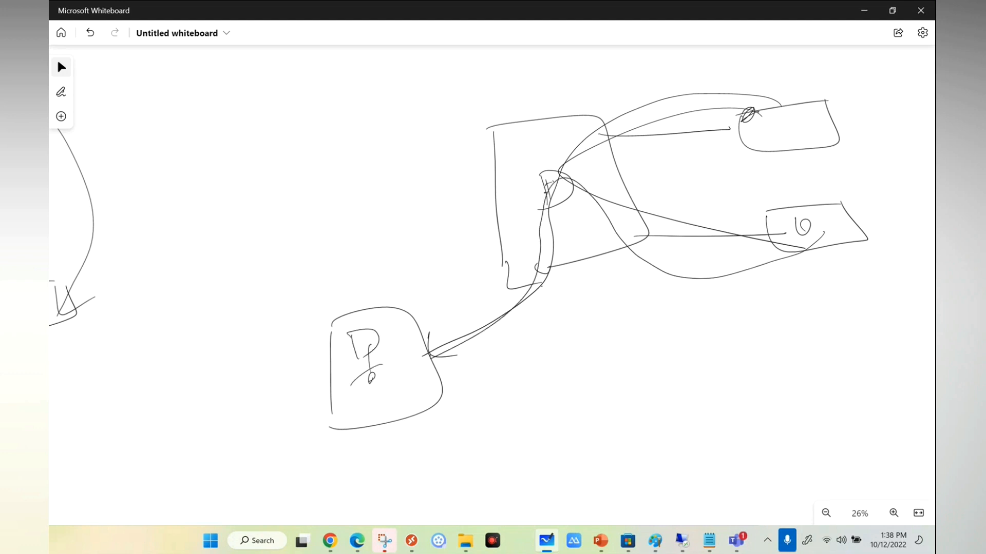
{"action": "mouse_move", "coordinate": [370, 322]}
{"action": "left_mouse_down"}
{"action": "mouse_move", "coordinate": [502, 79]}
{"action": "mouse_move", "coordinate": [760, 95]}
{"action": "mouse_move", "coordinate": [749, 102]}
{"action": "left_mouse_up"}
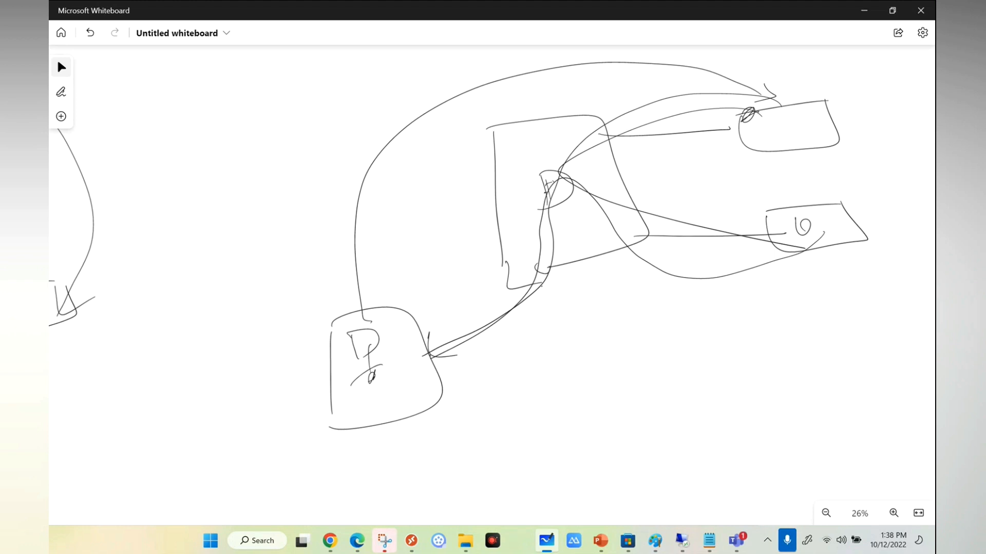
- Switch to the onprem-vm remote desktop, run ipconfig in the command prompt, and highlight the IPv4 address
{"action": "mouse_move", "coordinate": [682, 540]}
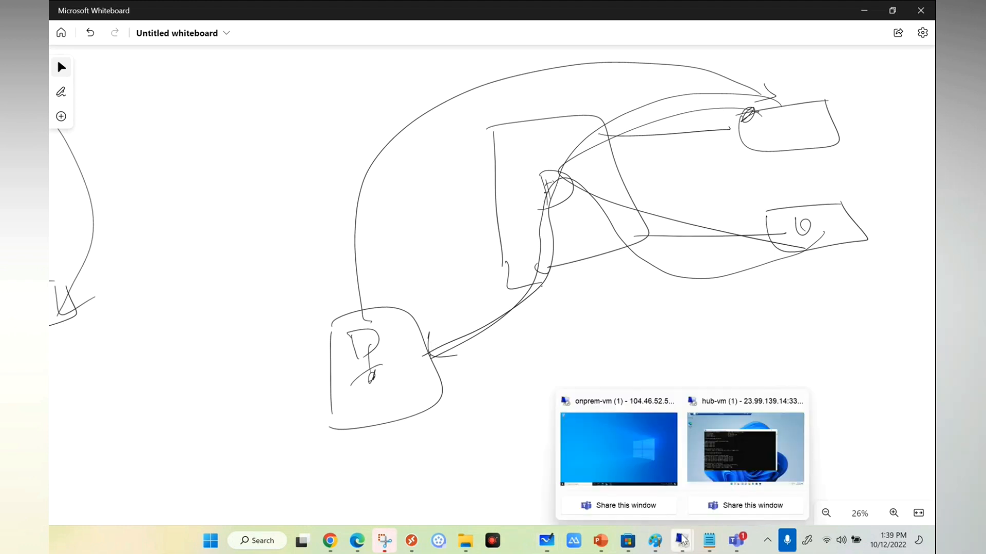
{"action": "left_click", "coordinate": [609, 445]}
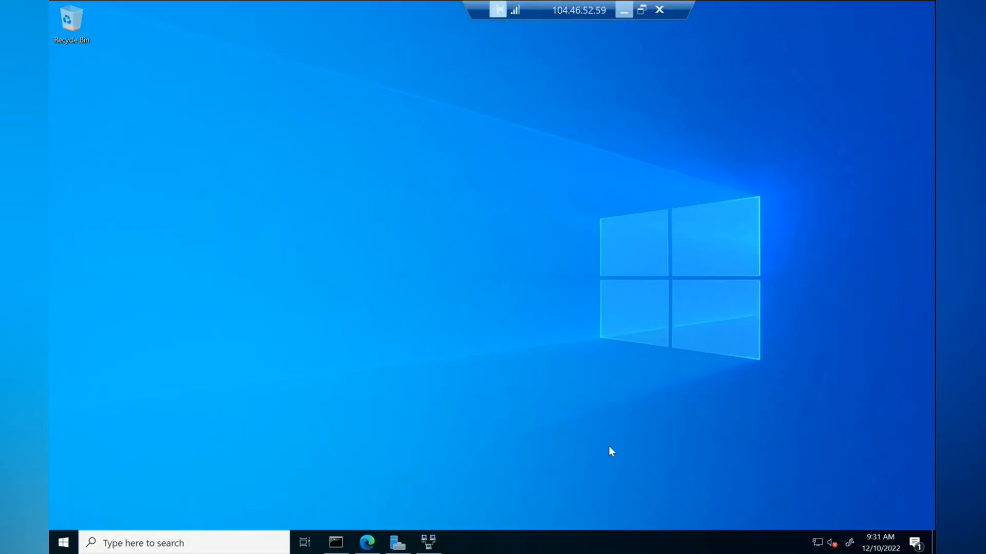
{"action": "left_click", "coordinate": [64, 542]}
{"action": "key", "text": "Escape"}
{"action": "left_click", "coordinate": [347, 546]}
{"action": "left_click", "coordinate": [463, 350]}
{"action": "type", "text": "tracert 10.125.0.4"}
{"action": "key", "text": "ctrl+c"}
{"action": "type", "text": "ipconfig"}
{"action": "key", "text": "Return"}
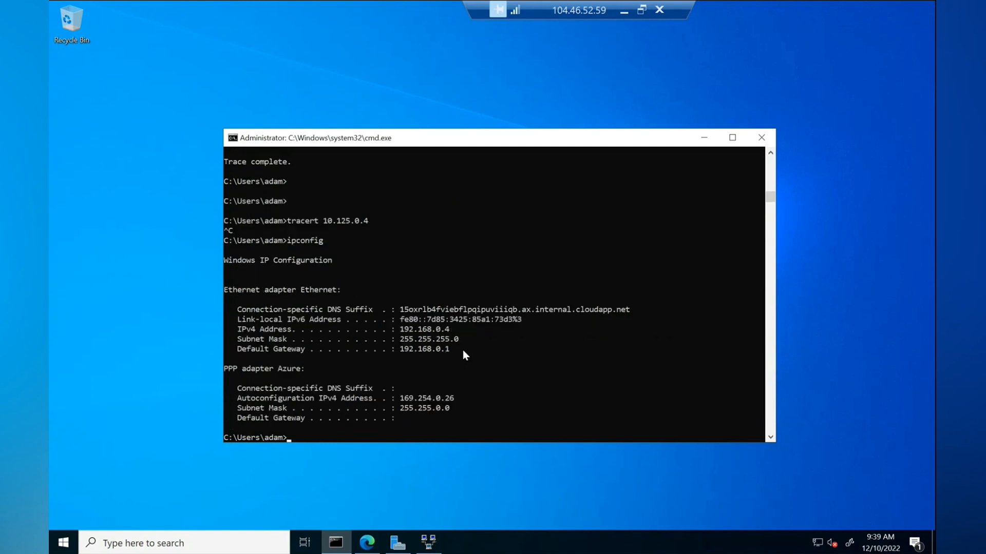
{"action": "left_click_drag", "start_coordinate": [455, 331], "coordinate": [398, 332]}
{"action": "left_click", "coordinate": [425, 409]}
- Run tracert to 10.125.0.4 from onprem-vm and check the hops in its output
{"action": "type", "text": "ping "}
{"action": "type", "text": "10.1"}
{"action": "key", "text": "BackSpace"}
{"action": "type", "text": "25.0.4"}
{"action": "key", "text": "Left"}
{"action": "key", "text": "Left"}
{"action": "key", "text": "Left"}
{"action": "key", "text": "Left"}
{"action": "key", "text": "Left"}
{"action": "key", "text": "Left"}
{"action": "key", "text": "Left"}
{"action": "key", "text": "Left"}
{"action": "key", "text": "Left"}
{"action": "key", "text": "Left"}
{"action": "key", "text": "Left"}
{"action": "key", "text": "BackSpace"}
{"action": "key", "text": "BackSpace"}
{"action": "key", "text": "BackSpace"}
{"action": "key", "text": "BackSpace"}
{"action": "type", "text": "tracert"}
{"action": "key", "text": "Return"}
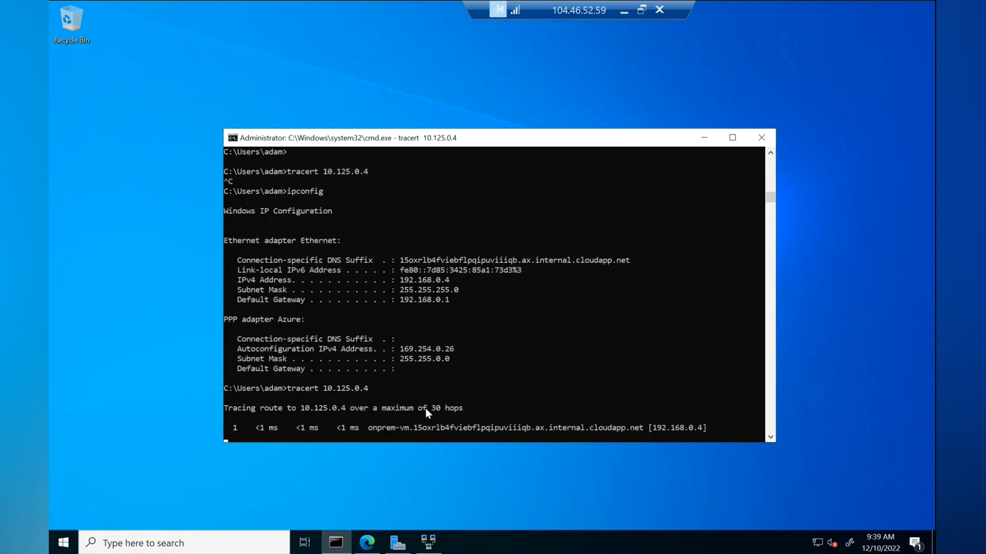
{"action": "left_click_drag", "start_coordinate": [708, 429], "coordinate": [421, 430]}
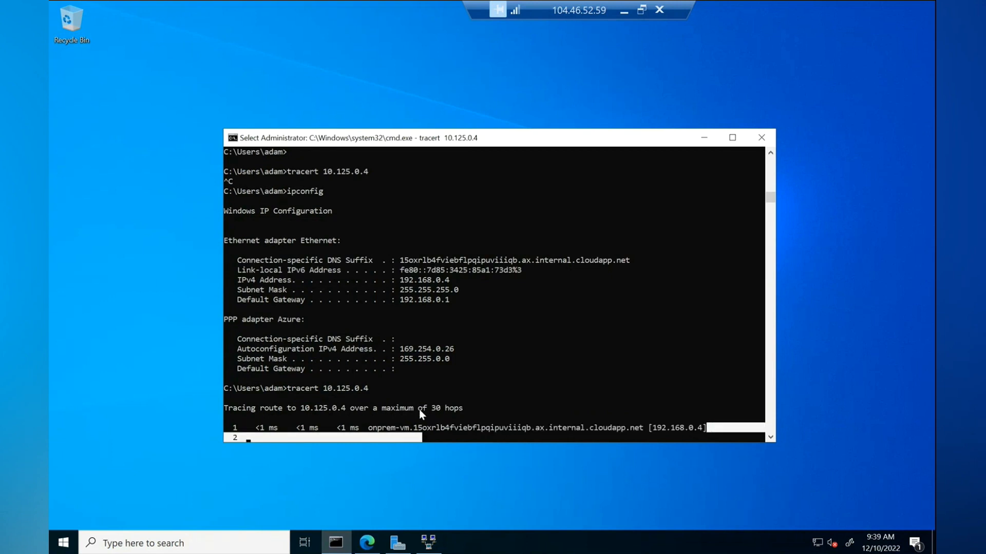
{"action": "scroll", "coordinate": [419, 408], "scroll_direction": "down", "scroll_amount": 2}
{"action": "left_click", "coordinate": [461, 390]}
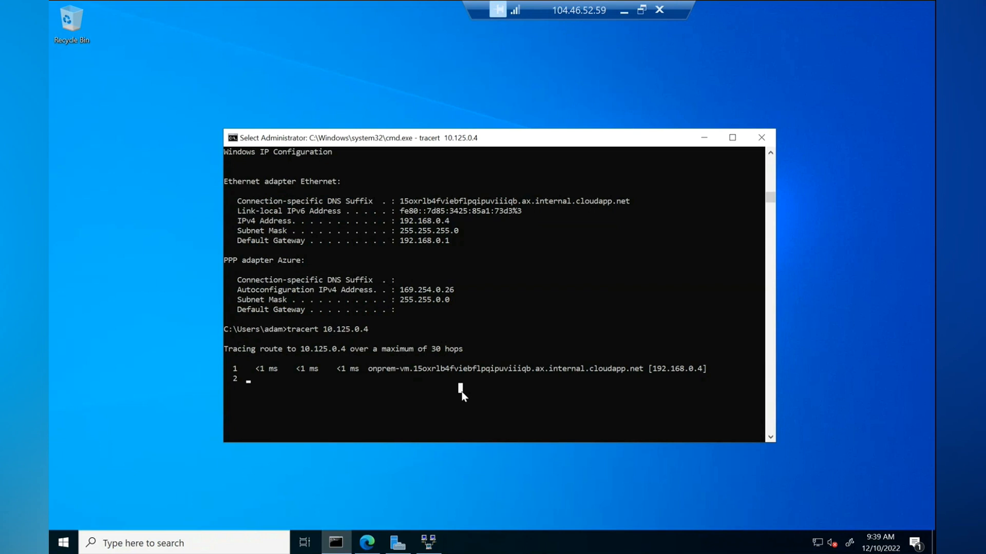
- Ping 10.125.0.4 from a second command prompt on onprem-vm and minimize the remote desktop
{"action": "right_click", "coordinate": [64, 543]}
{"action": "key", "text": "r"}
{"action": "key", "text": "Return"}
{"action": "type", "text": "ping 10.125.0.4"}
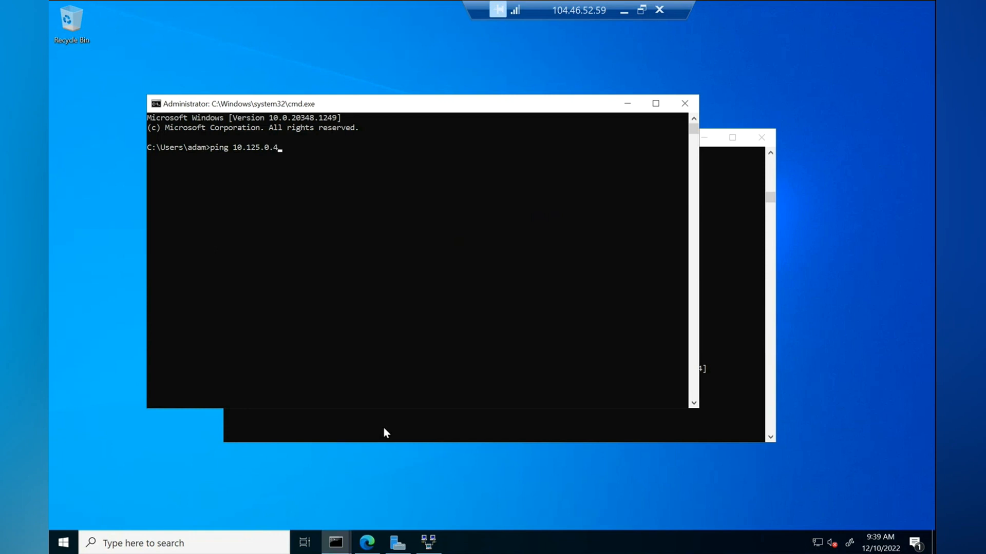
{"action": "key", "text": "Return"}
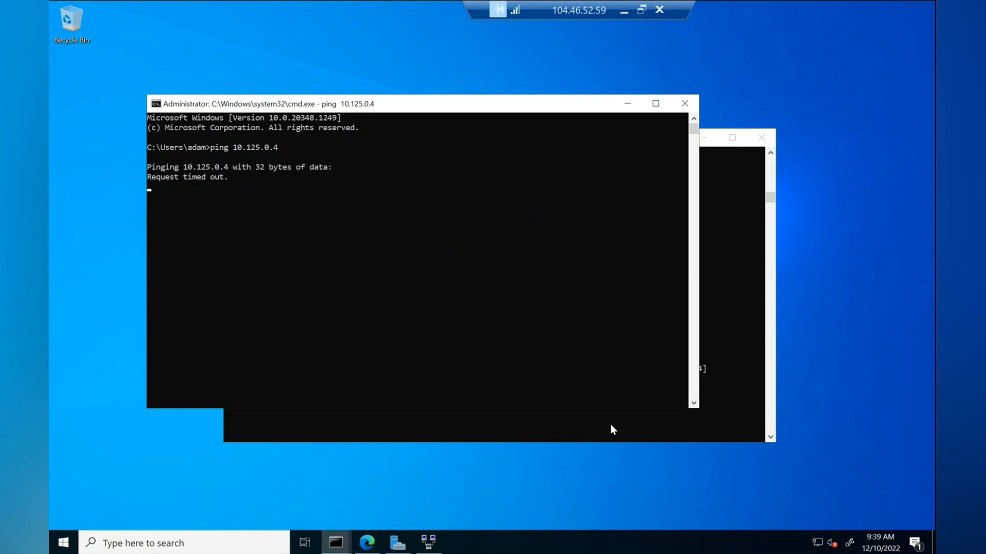
{"action": "left_click", "coordinate": [622, 14]}
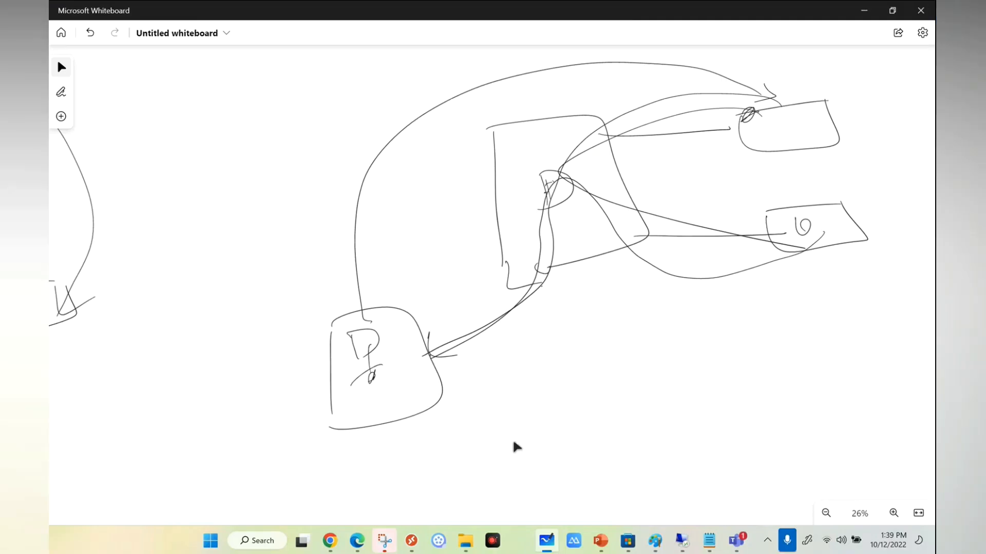
- Draw an arrow below the hub from the on-premises machine to the upper spoke, then circle and mark the firewall
{"action": "mouse_move", "coordinate": [365, 352]}
{"action": "left_mouse_down"}
{"action": "mouse_move", "coordinate": [359, 324]}
{"action": "mouse_move", "coordinate": [704, 378]}
{"action": "mouse_move", "coordinate": [895, 161]}
{"action": "mouse_move", "coordinate": [867, 118]}
{"action": "left_mouse_up"}
{"action": "mouse_move", "coordinate": [867, 118]}
{"action": "left_mouse_down"}
{"action": "mouse_move", "coordinate": [881, 120]}
{"action": "mouse_move", "coordinate": [871, 141]}
{"action": "mouse_move", "coordinate": [834, 109]}
{"action": "mouse_move", "coordinate": [852, 68]}
{"action": "mouse_move", "coordinate": [852, 78]}
{"action": "left_mouse_up"}
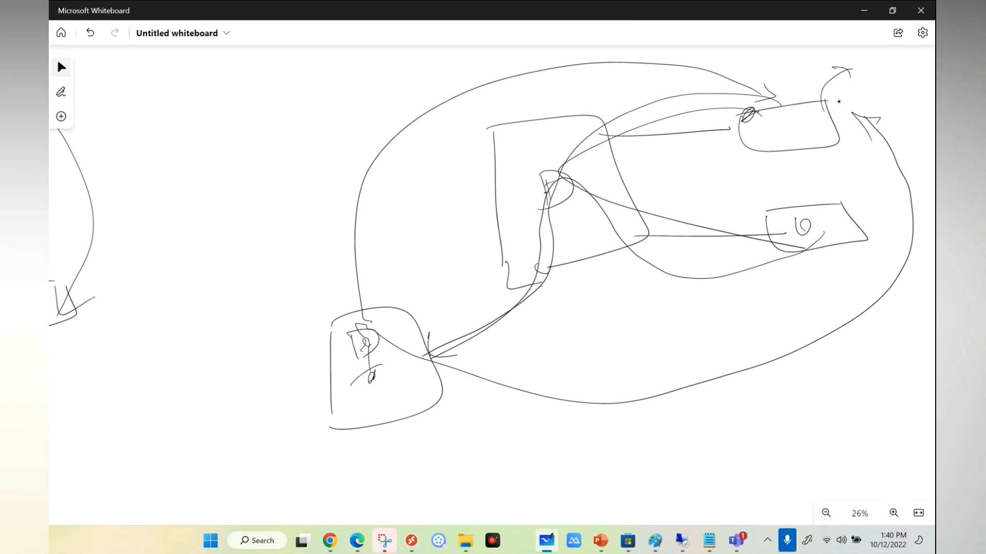
{"action": "mouse_move", "coordinate": [564, 167]}
{"action": "left_mouse_down"}
{"action": "mouse_move", "coordinate": [579, 191]}
{"action": "mouse_move", "coordinate": [554, 201]}
{"action": "left_mouse_up"}
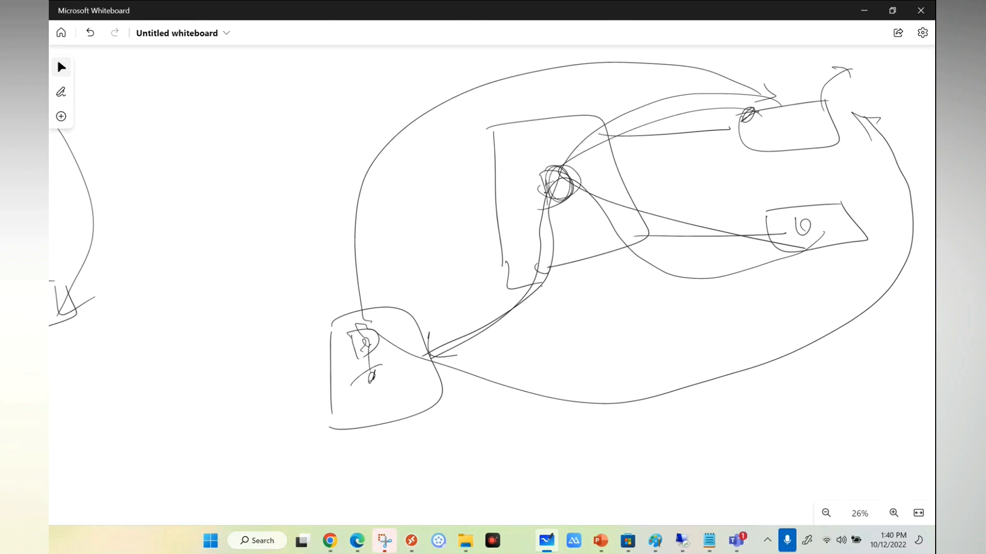
{"action": "mouse_move", "coordinate": [549, 131]}
{"action": "left_mouse_down"}
{"action": "mouse_move", "coordinate": [550, 158]}
{"action": "mouse_move", "coordinate": [562, 146]}
{"action": "left_mouse_up"}
- Draw a gateway box on the hub's lower edge with a branching annotation beneath it
{"action": "mouse_move", "coordinate": [571, 250]}
{"action": "left_mouse_down"}
{"action": "mouse_move", "coordinate": [577, 280]}
{"action": "mouse_move", "coordinate": [604, 274]}
{"action": "mouse_move", "coordinate": [570, 244]}
{"action": "mouse_move", "coordinate": [605, 272]}
{"action": "mouse_move", "coordinate": [577, 281]}
{"action": "left_mouse_up"}
{"action": "left_click_drag", "start_coordinate": [564, 246], "coordinate": [602, 259]}
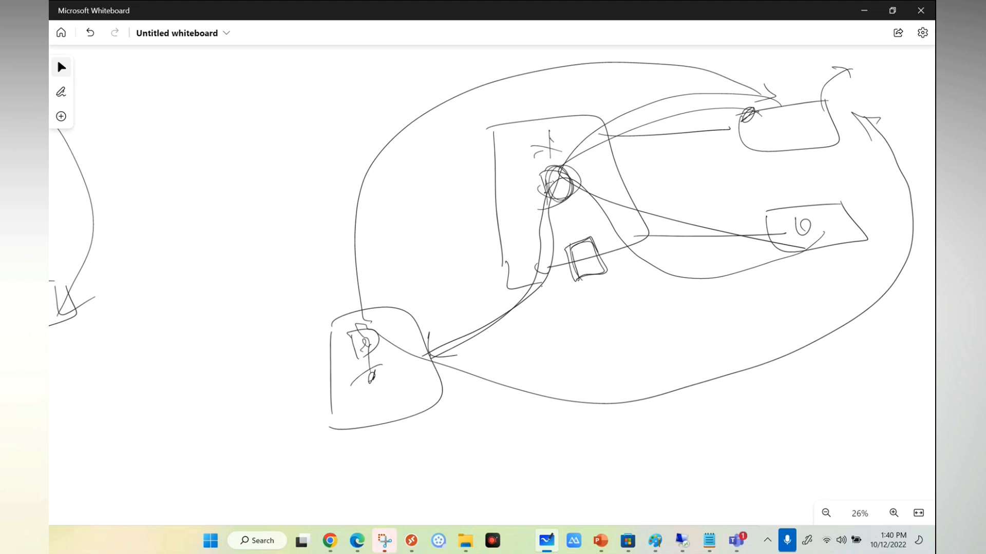
{"action": "mouse_move", "coordinate": [585, 277]}
{"action": "left_mouse_down"}
{"action": "mouse_move", "coordinate": [594, 275]}
{"action": "mouse_move", "coordinate": [586, 278]}
{"action": "mouse_move", "coordinate": [595, 281]}
{"action": "mouse_move", "coordinate": [597, 311]}
{"action": "left_mouse_up"}
{"action": "mouse_move", "coordinate": [584, 319]}
{"action": "left_mouse_down"}
{"action": "mouse_move", "coordinate": [634, 303]}
{"action": "mouse_move", "coordinate": [584, 330]}
{"action": "left_mouse_up"}
{"action": "mouse_move", "coordinate": [634, 303]}
{"action": "left_mouse_down"}
{"action": "mouse_move", "coordinate": [639, 311]}
{"action": "mouse_move", "coordinate": [579, 329]}
{"action": "mouse_move", "coordinate": [641, 305]}
{"action": "left_mouse_up"}
{"action": "left_click_drag", "start_coordinate": [584, 315], "coordinate": [586, 331]}
{"action": "left_click_drag", "start_coordinate": [581, 331], "coordinate": [591, 335]}
- Trace the traffic path from the gateway and on-premises box to the hub firewall and on toward the spokes
{"action": "left_click_drag", "start_coordinate": [584, 256], "coordinate": [542, 183]}
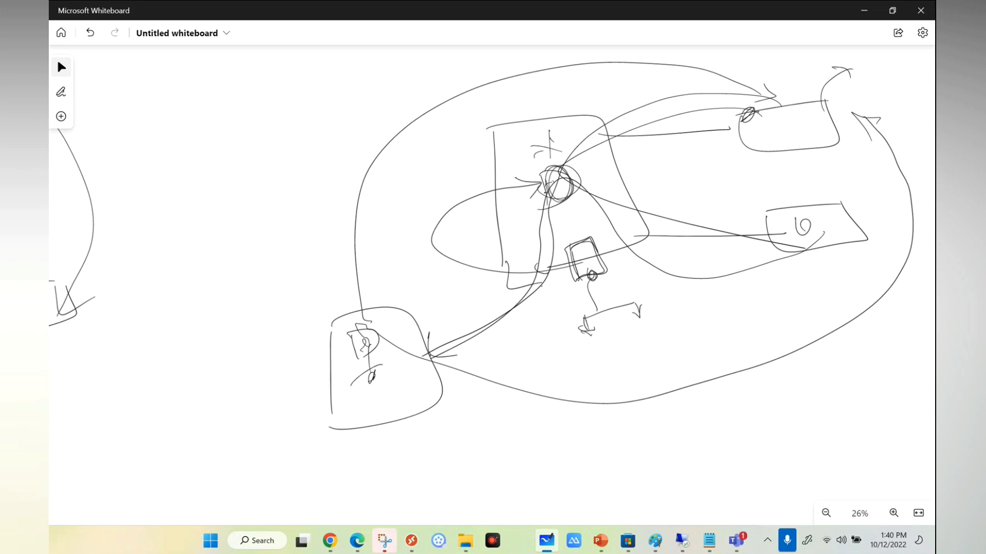
{"action": "mouse_move", "coordinate": [430, 353]}
{"action": "left_mouse_down"}
{"action": "mouse_move", "coordinate": [415, 360]}
{"action": "mouse_move", "coordinate": [427, 368]}
{"action": "mouse_move", "coordinate": [422, 354]}
{"action": "mouse_move", "coordinate": [579, 259]}
{"action": "mouse_move", "coordinate": [543, 205]}
{"action": "mouse_move", "coordinate": [562, 186]}
{"action": "mouse_move", "coordinate": [571, 208]}
{"action": "mouse_move", "coordinate": [549, 203]}
{"action": "mouse_move", "coordinate": [558, 206]}
{"action": "left_mouse_up"}
{"action": "left_click", "coordinate": [581, 255]}
{"action": "mouse_move", "coordinate": [582, 255]}
{"action": "left_mouse_down"}
{"action": "mouse_move", "coordinate": [602, 252]}
{"action": "mouse_move", "coordinate": [749, 143]}
{"action": "mouse_move", "coordinate": [785, 234]}
{"action": "mouse_move", "coordinate": [763, 253]}
{"action": "left_mouse_up"}
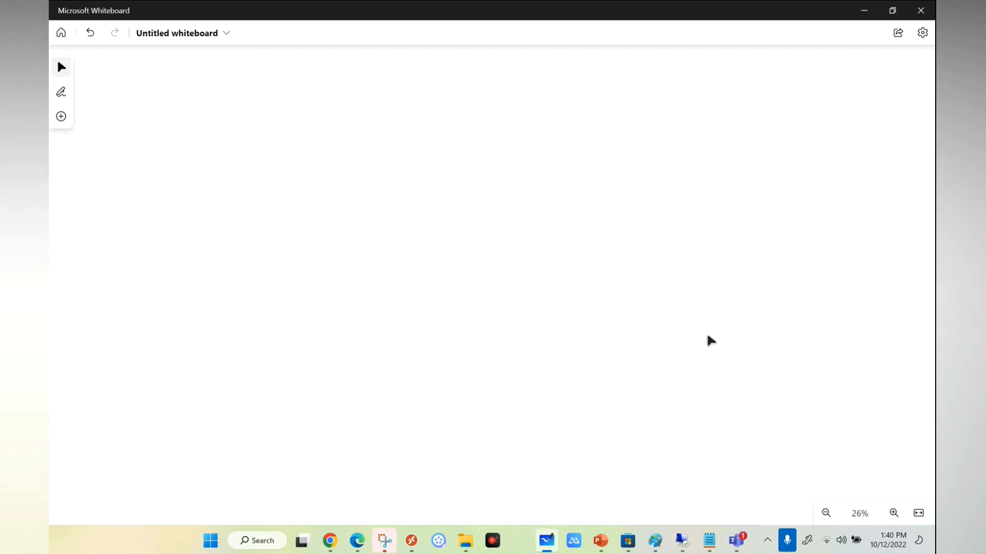
- Draw a new hub box labelled H on a blank area of the whiteboard
{"action": "left_click_drag", "start_coordinate": [466, 159], "coordinate": [467, 322]}
{"action": "mouse_move", "coordinate": [470, 152]}
{"action": "left_mouse_down"}
{"action": "mouse_move", "coordinate": [620, 186]}
{"action": "mouse_move", "coordinate": [458, 339]}
{"action": "mouse_move", "coordinate": [463, 310]}
{"action": "left_mouse_up"}
{"action": "mouse_move", "coordinate": [509, 100]}
{"action": "left_mouse_down"}
{"action": "mouse_move", "coordinate": [509, 129]}
{"action": "mouse_move", "coordinate": [528, 123]}
{"action": "left_mouse_up"}
- Draw two spoke boxes beside the hub and label them S1 and S2
{"action": "left_click_drag", "start_coordinate": [725, 126], "coordinate": [844, 109]}
{"action": "left_click_drag", "start_coordinate": [710, 124], "coordinate": [738, 174]}
{"action": "left_click_drag", "start_coordinate": [838, 108], "coordinate": [739, 175]}
{"action": "left_click_drag", "start_coordinate": [743, 267], "coordinate": [739, 311]}
{"action": "mouse_move", "coordinate": [739, 267]}
{"action": "left_mouse_down"}
{"action": "mouse_move", "coordinate": [821, 253]}
{"action": "mouse_move", "coordinate": [761, 321]}
{"action": "left_mouse_up"}
{"action": "mouse_move", "coordinate": [773, 128]}
{"action": "left_mouse_down"}
{"action": "mouse_move", "coordinate": [776, 153]}
{"action": "mouse_move", "coordinate": [761, 162]}
{"action": "left_mouse_up"}
{"action": "left_click_drag", "start_coordinate": [792, 127], "coordinate": [793, 133]}
{"action": "left_click_drag", "start_coordinate": [812, 268], "coordinate": [801, 290]}
{"action": "left_click_drag", "start_coordinate": [830, 268], "coordinate": [845, 290]}
- Draw the on-premises box below and to the left of the hub and label it
{"action": "left_click_drag", "start_coordinate": [258, 358], "coordinate": [253, 459]}
{"action": "mouse_move", "coordinate": [263, 355]}
{"action": "left_mouse_down"}
{"action": "mouse_move", "coordinate": [319, 354]}
{"action": "mouse_move", "coordinate": [263, 461]}
{"action": "left_mouse_up"}
{"action": "mouse_move", "coordinate": [288, 400]}
{"action": "left_mouse_down"}
{"action": "mouse_move", "coordinate": [316, 415]}
{"action": "mouse_move", "coordinate": [344, 412]}
{"action": "left_mouse_up"}
- Add a firewall box labelled F inside the hub and a VPN box on the hub's lower edge
{"action": "left_click_drag", "start_coordinate": [528, 199], "coordinate": [530, 241]}
{"action": "mouse_move", "coordinate": [532, 201]}
{"action": "left_mouse_down"}
{"action": "mouse_move", "coordinate": [582, 205]}
{"action": "mouse_move", "coordinate": [549, 240]}
{"action": "left_mouse_up"}
{"action": "mouse_move", "coordinate": [548, 202]}
{"action": "left_mouse_down"}
{"action": "mouse_move", "coordinate": [550, 228]}
{"action": "mouse_move", "coordinate": [564, 200]}
{"action": "left_mouse_up"}
{"action": "left_click_drag", "start_coordinate": [553, 215], "coordinate": [570, 211]}
{"action": "mouse_move", "coordinate": [523, 310]}
{"action": "left_mouse_down"}
{"action": "mouse_move", "coordinate": [532, 358]}
{"action": "mouse_move", "coordinate": [555, 316]}
{"action": "left_mouse_up"}
{"action": "left_click_drag", "start_coordinate": [558, 315], "coordinate": [563, 333]}
{"action": "mouse_move", "coordinate": [560, 315]}
{"action": "left_mouse_down"}
{"action": "mouse_move", "coordinate": [562, 328]}
{"action": "mouse_move", "coordinate": [595, 294]}
{"action": "left_mouse_up"}
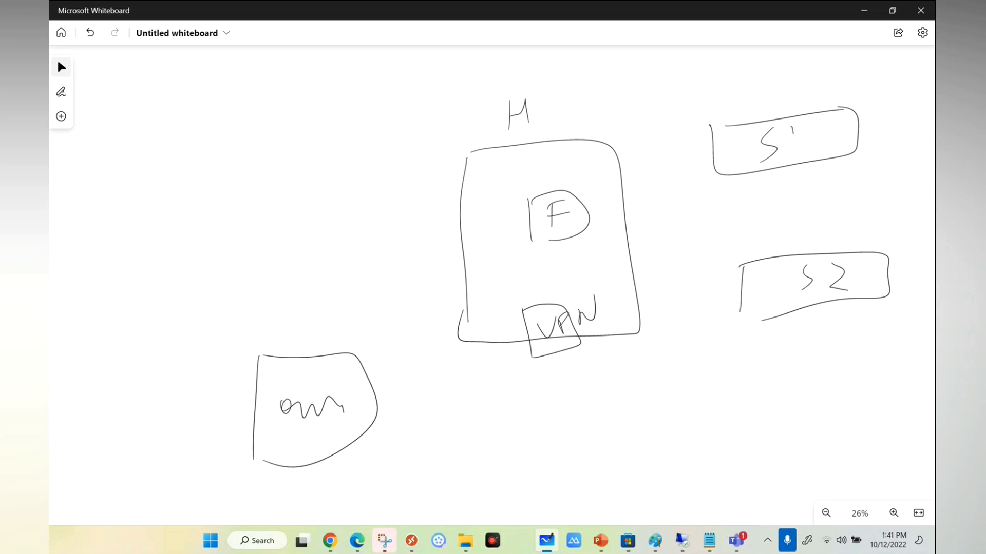
- Mark endpoints in the on-premises, S1 and S2 boxes and draw traffic arrows from on-premises through the VPN box to both spokes
{"action": "mouse_move", "coordinate": [351, 393]}
{"action": "left_mouse_down"}
{"action": "mouse_move", "coordinate": [349, 405]}
{"action": "mouse_move", "coordinate": [359, 398]}
{"action": "mouse_move", "coordinate": [351, 401]}
{"action": "left_mouse_up"}
{"action": "left_click_drag", "start_coordinate": [757, 121], "coordinate": [764, 117]}
{"action": "mouse_move", "coordinate": [353, 395]}
{"action": "left_mouse_down"}
{"action": "mouse_move", "coordinate": [581, 315]}
{"action": "mouse_move", "coordinate": [713, 148]}
{"action": "left_mouse_up"}
{"action": "mouse_move", "coordinate": [672, 177]}
{"action": "left_mouse_down"}
{"action": "mouse_move", "coordinate": [688, 170]}
{"action": "mouse_move", "coordinate": [691, 186]}
{"action": "left_mouse_up"}
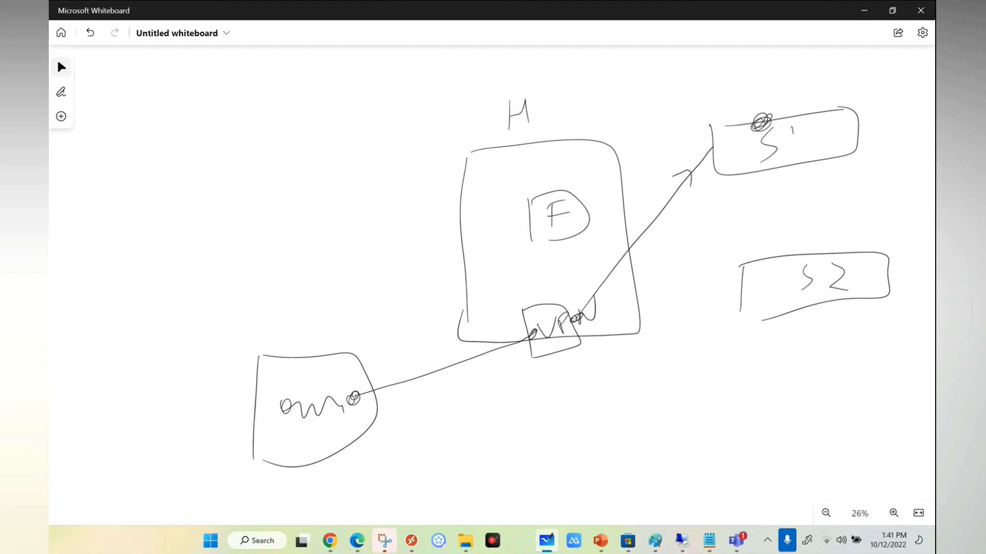
{"action": "left_click_drag", "start_coordinate": [796, 278], "coordinate": [804, 273]}
{"action": "mouse_move", "coordinate": [562, 324]}
{"action": "left_mouse_down"}
{"action": "mouse_move", "coordinate": [781, 300]}
{"action": "mouse_move", "coordinate": [762, 314]}
{"action": "left_mouse_up"}
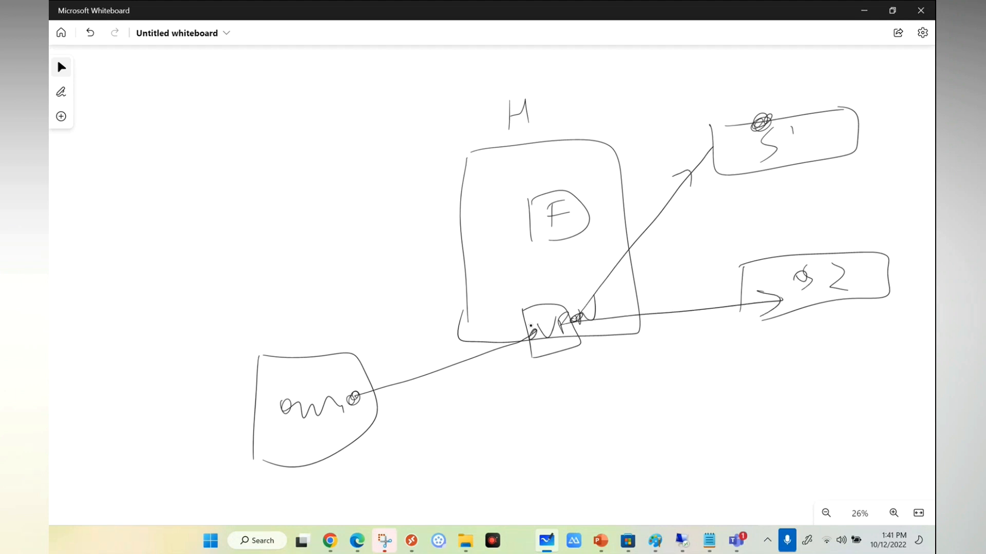
{"action": "left_click_drag", "start_coordinate": [577, 317], "coordinate": [686, 176]}
- Draw a curved arrow from the VPN box to the firewall and write a circled RT label below the S2 box
{"action": "mouse_move", "coordinate": [534, 334]}
{"action": "left_mouse_down"}
{"action": "mouse_move", "coordinate": [509, 315]}
{"action": "mouse_move", "coordinate": [511, 231]}
{"action": "mouse_move", "coordinate": [521, 222]}
{"action": "mouse_move", "coordinate": [521, 235]}
{"action": "left_mouse_up"}
{"action": "left_click_drag", "start_coordinate": [533, 330], "coordinate": [540, 339]}
{"action": "mouse_move", "coordinate": [705, 389]}
{"action": "left_mouse_down"}
{"action": "mouse_move", "coordinate": [706, 411]}
{"action": "mouse_move", "coordinate": [759, 370]}
{"action": "left_mouse_up"}
{"action": "left_click_drag", "start_coordinate": [743, 374], "coordinate": [750, 400]}
{"action": "mouse_move", "coordinate": [674, 399]}
{"action": "left_mouse_down"}
{"action": "mouse_move", "coordinate": [776, 359]}
{"action": "mouse_move", "coordinate": [743, 358]}
{"action": "left_mouse_up"}
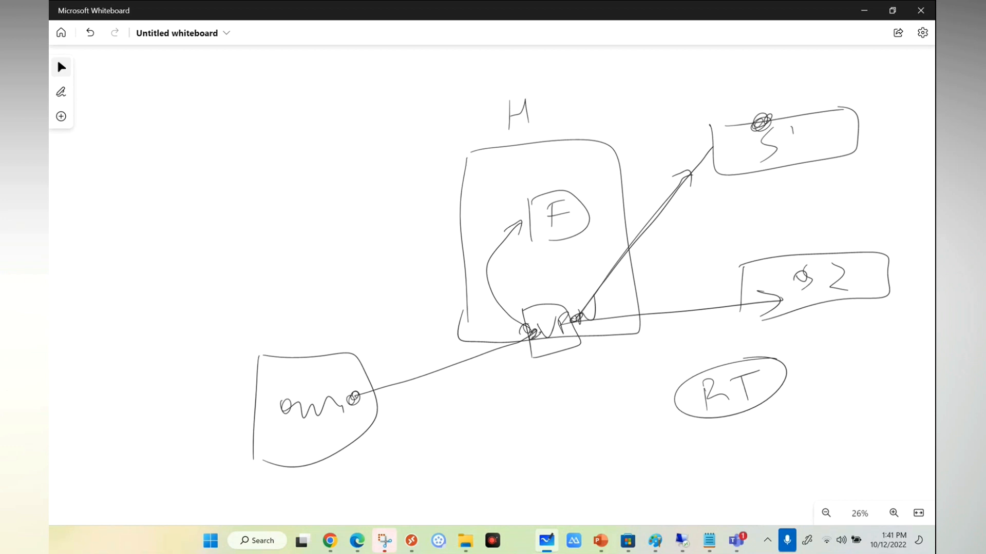
- Write a 0.0.0.0 route with outgoing arrows beneath the RT label and enclose it in a large ellipse
{"action": "left_click", "coordinate": [775, 437]}
{"action": "left_click_drag", "start_coordinate": [754, 438], "coordinate": [789, 429]}
{"action": "left_click_drag", "start_coordinate": [806, 429], "coordinate": [856, 421]}
{"action": "left_click", "coordinate": [836, 425]}
{"action": "left_click_drag", "start_coordinate": [863, 424], "coordinate": [879, 426]}
{"action": "left_click_drag", "start_coordinate": [779, 444], "coordinate": [808, 475]}
{"action": "mouse_move", "coordinate": [856, 369]}
{"action": "left_mouse_down"}
{"action": "mouse_move", "coordinate": [689, 375]}
{"action": "mouse_move", "coordinate": [856, 411]}
{"action": "mouse_move", "coordinate": [809, 344]}
{"action": "left_mouse_up"}
- Draw an arrow from the RT label to a mark on the VPN box and retrace the on-premises line to the VPN
{"action": "left_click_drag", "start_coordinate": [569, 344], "coordinate": [564, 355]}
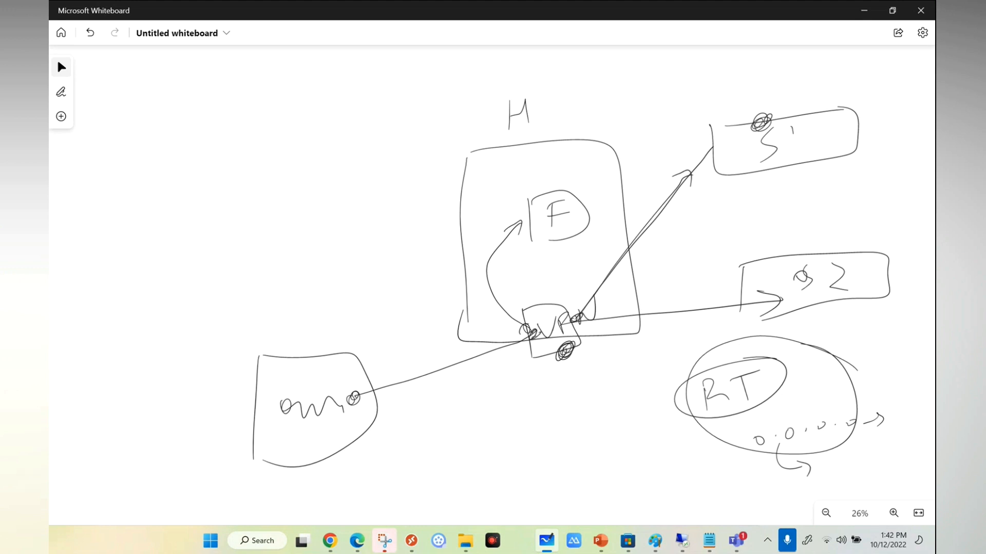
{"action": "left_click_drag", "start_coordinate": [587, 370], "coordinate": [675, 395]}
{"action": "left_click_drag", "start_coordinate": [588, 370], "coordinate": [573, 353]}
{"action": "mouse_move", "coordinate": [594, 364]}
{"action": "left_mouse_down"}
{"action": "mouse_move", "coordinate": [599, 394]}
{"action": "mouse_move", "coordinate": [611, 381]}
{"action": "left_mouse_up"}
{"action": "mouse_move", "coordinate": [355, 395]}
{"action": "left_mouse_down"}
{"action": "mouse_move", "coordinate": [365, 400]}
{"action": "mouse_move", "coordinate": [518, 343]}
{"action": "left_mouse_up"}
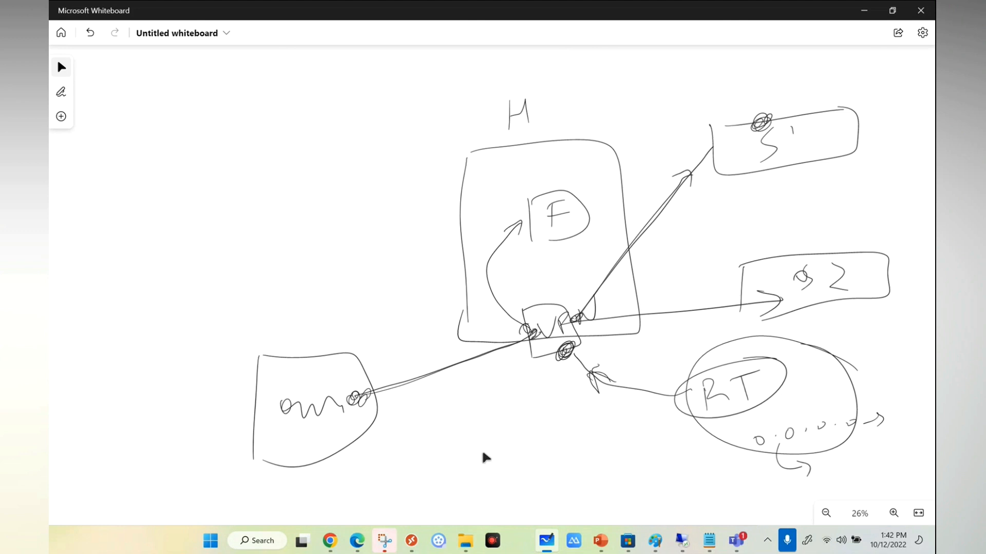
- Switch to the Azure portal in Edge and start creating a new route table
{"action": "left_click", "coordinate": [357, 544]}
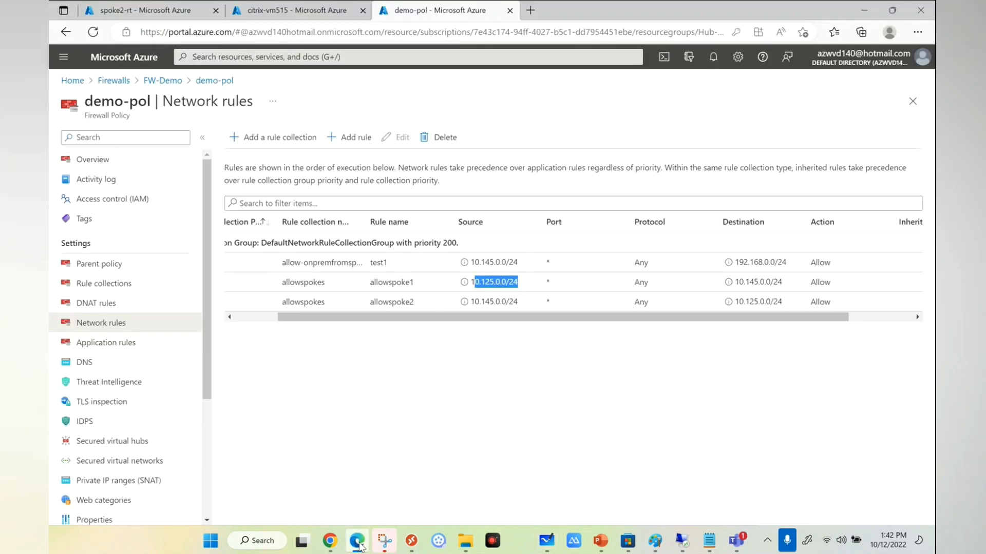
{"action": "left_click", "coordinate": [149, 16]}
{"action": "left_click", "coordinate": [334, 57]}
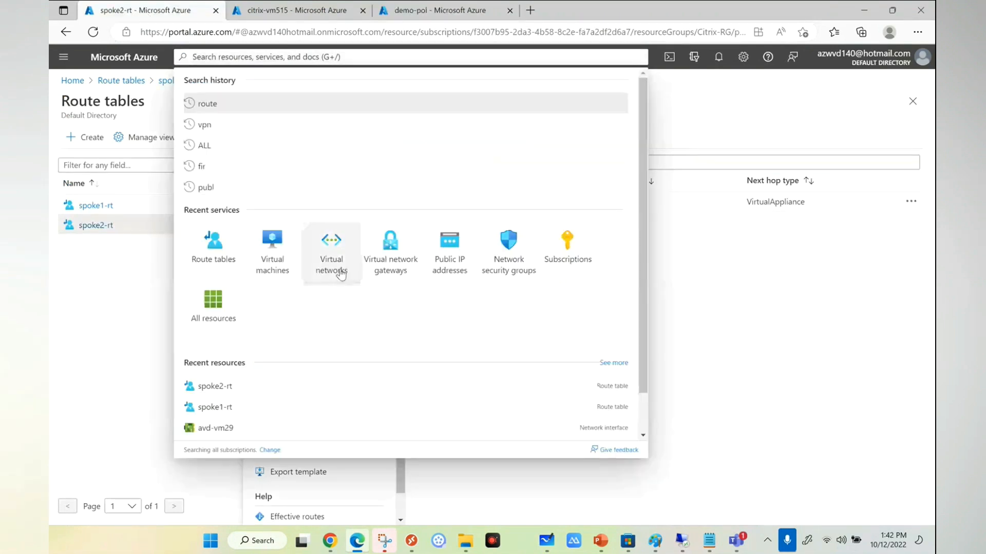
{"action": "left_click", "coordinate": [237, 257]}
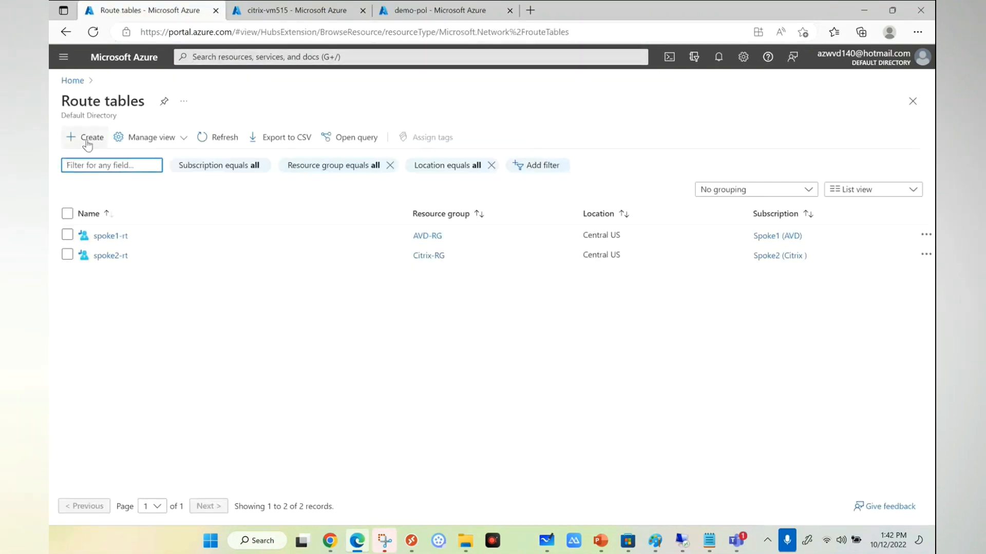
{"action": "left_click", "coordinate": [88, 139]}
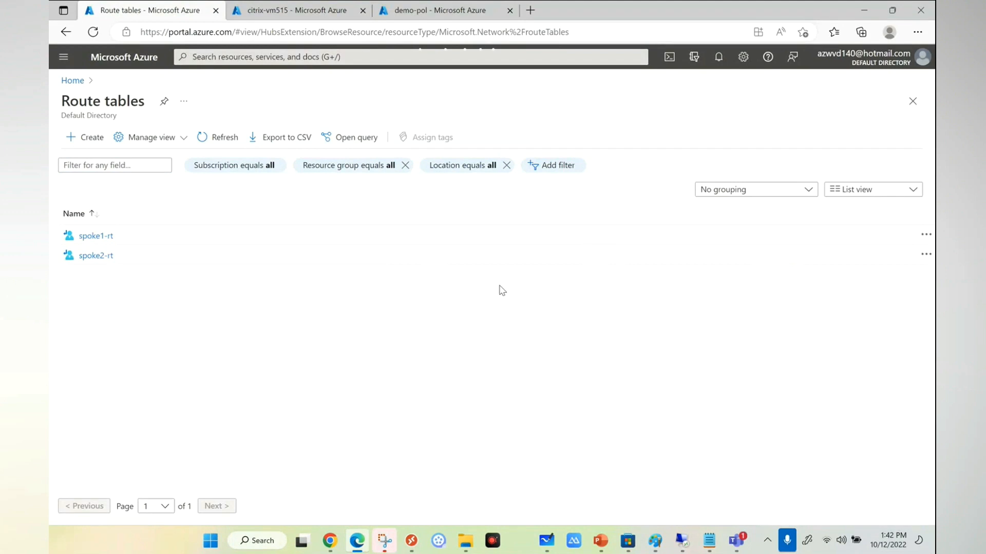
- Set the route table's subscription to Hub, resource group to Hub-RG, region to Central US and name to gateway-RT
{"action": "left_click", "coordinate": [260, 228]}
{"action": "left_click", "coordinate": [235, 269]}
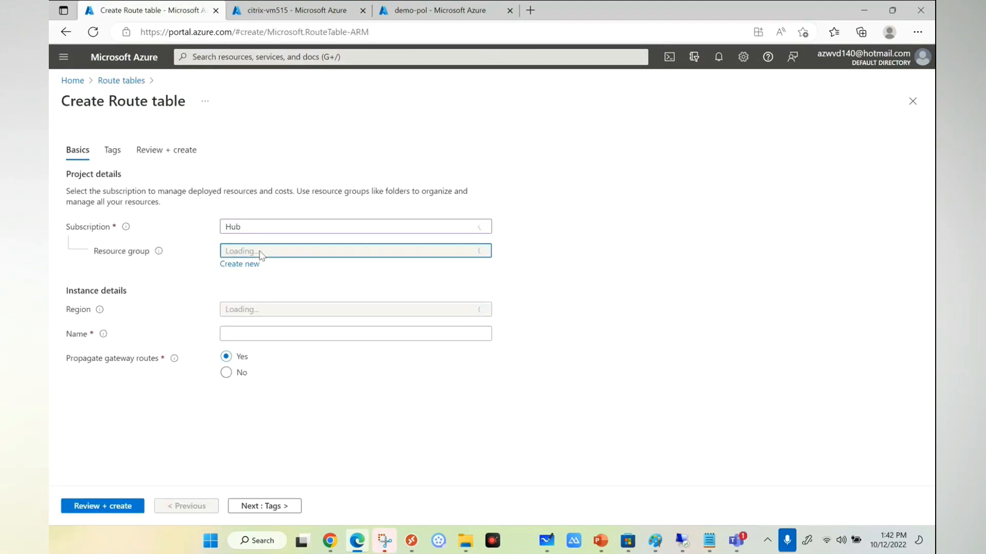
{"action": "left_click", "coordinate": [303, 257]}
{"action": "left_click", "coordinate": [244, 290]}
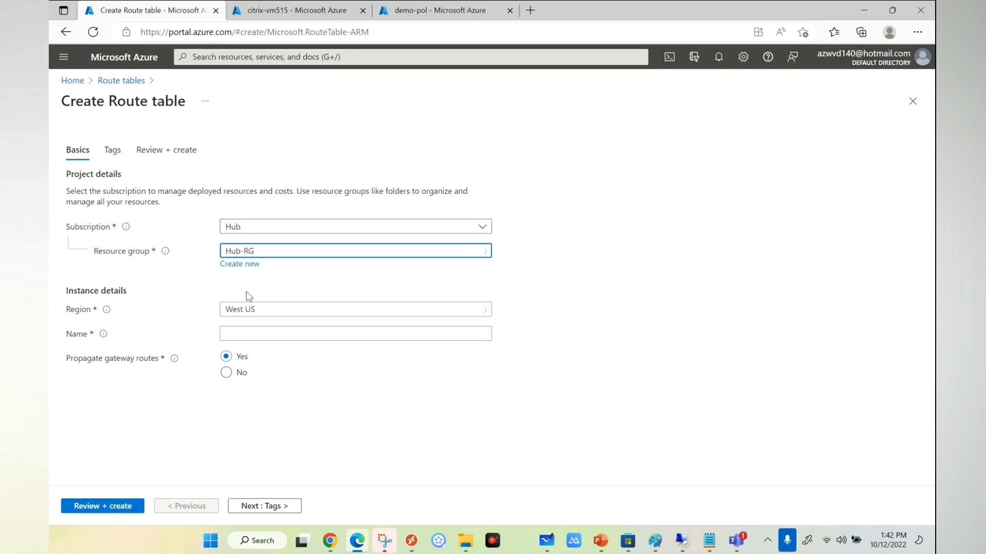
{"action": "left_click", "coordinate": [282, 311]}
{"action": "type", "text": "cen"}
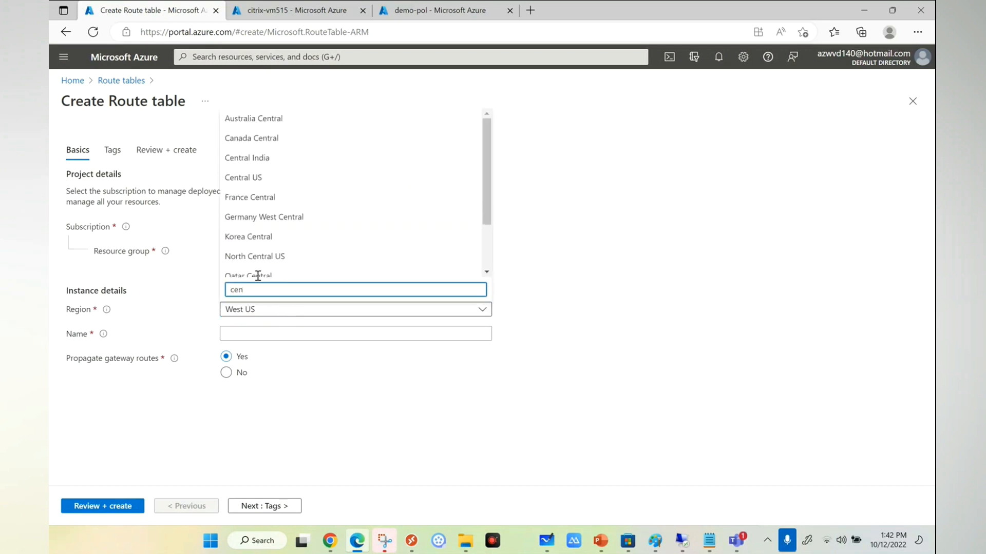
{"action": "left_click", "coordinate": [258, 178]}
{"action": "left_click", "coordinate": [257, 334]}
{"action": "type", "text": "gateway-RT"}
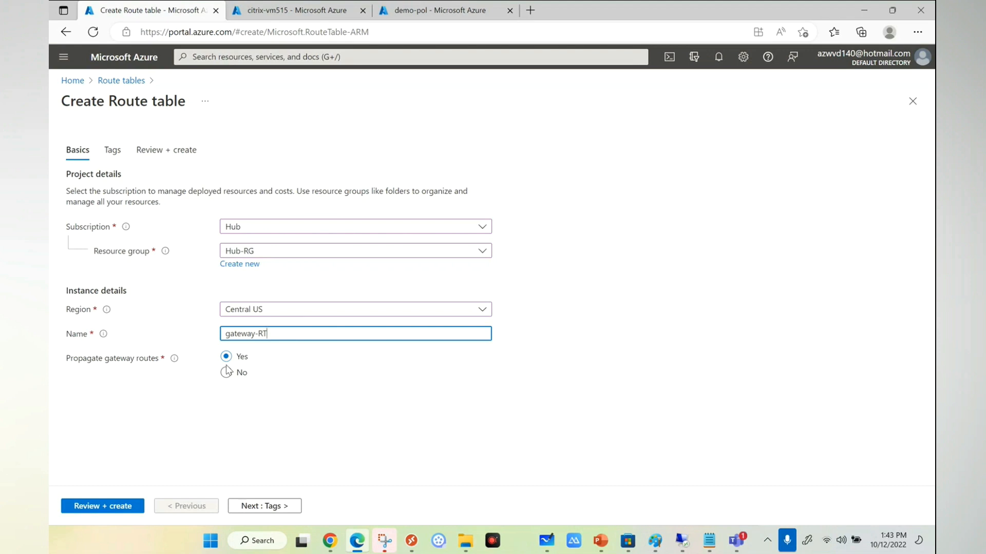
- Review and create the gateway-RT route table, and open the deployed resource
{"action": "left_click", "coordinate": [118, 508]}
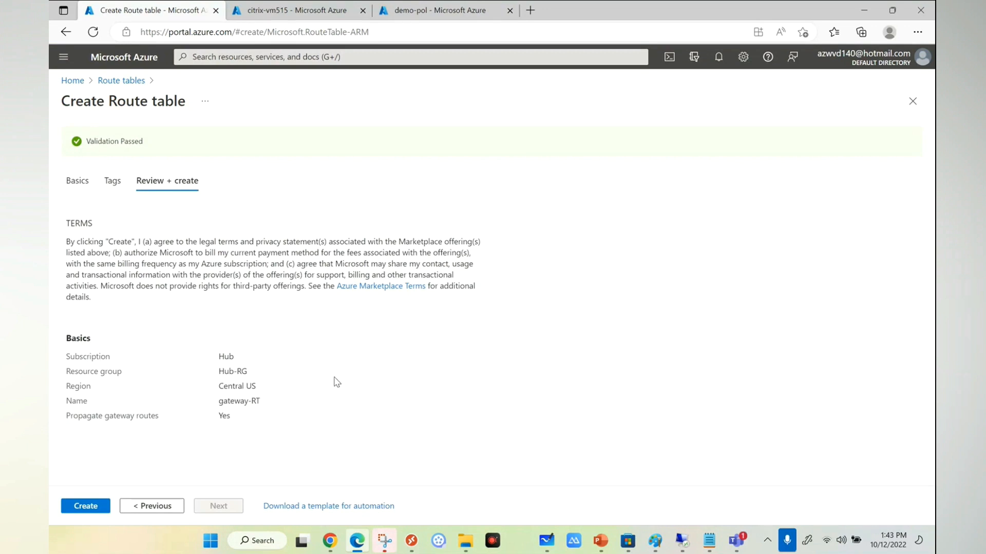
{"action": "left_click", "coordinate": [85, 507]}
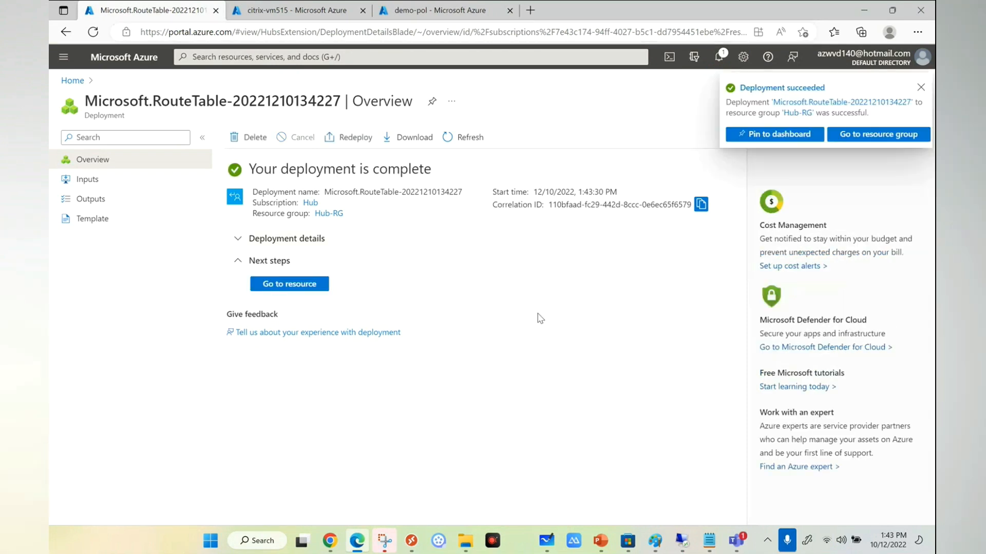
{"action": "left_click", "coordinate": [290, 287]}
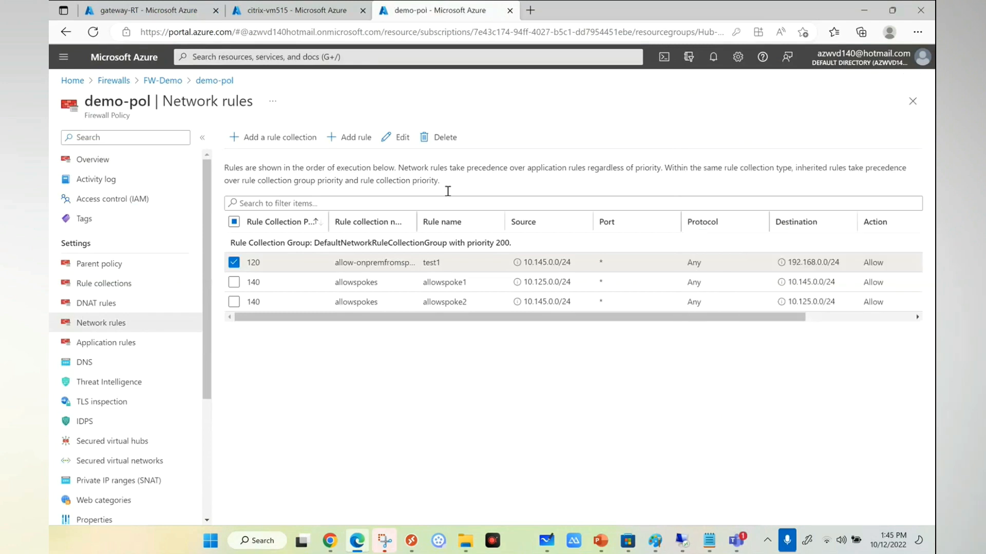
- Check the effective routes of citrix-vm515 and the subnets associated with gateway-RT
{"action": "left_click", "coordinate": [295, 11]}
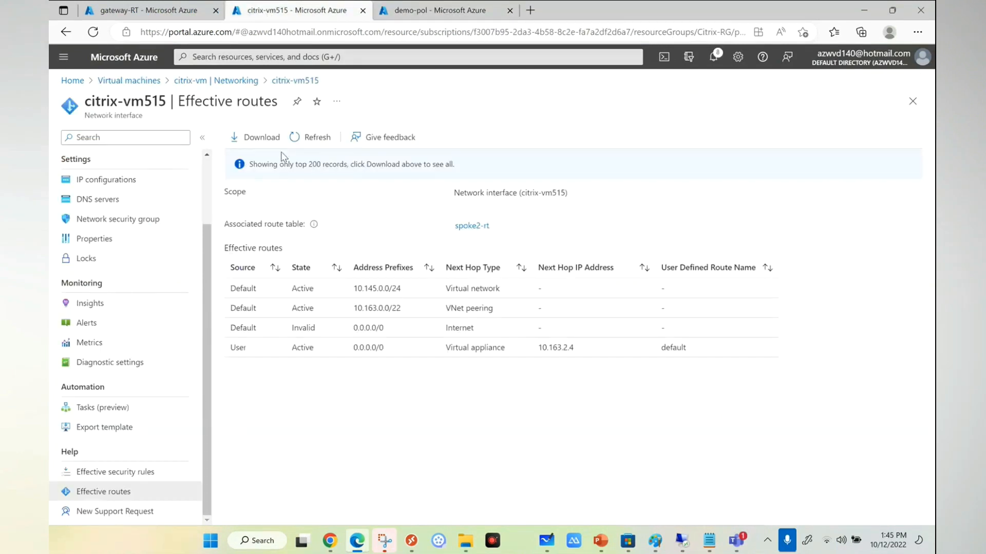
{"action": "left_click", "coordinate": [147, 11]}
{"action": "left_click", "coordinate": [90, 322]}
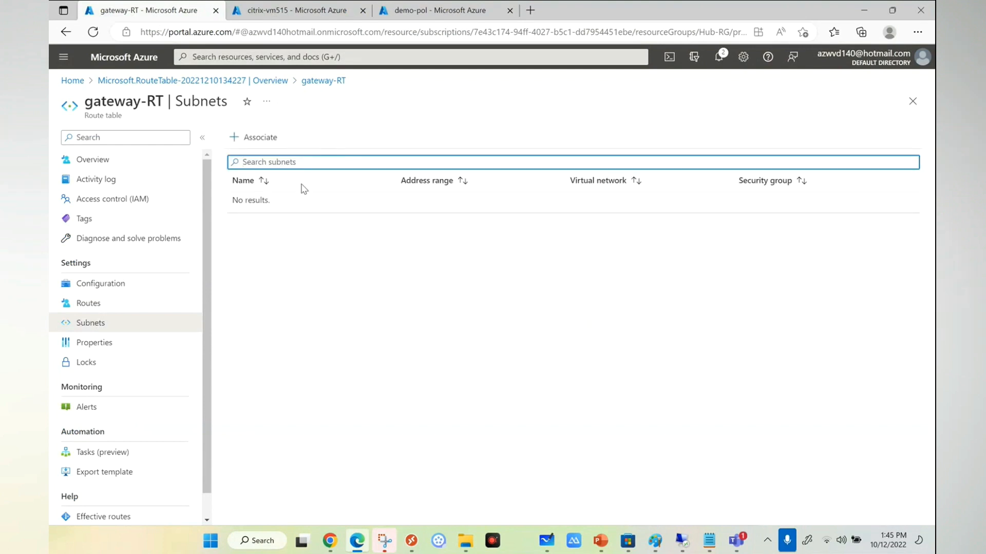
- Assign the gateway-RT route table to GatewaySubnet in hub-vnet and save the subnet
{"action": "left_click", "coordinate": [226, 58]}
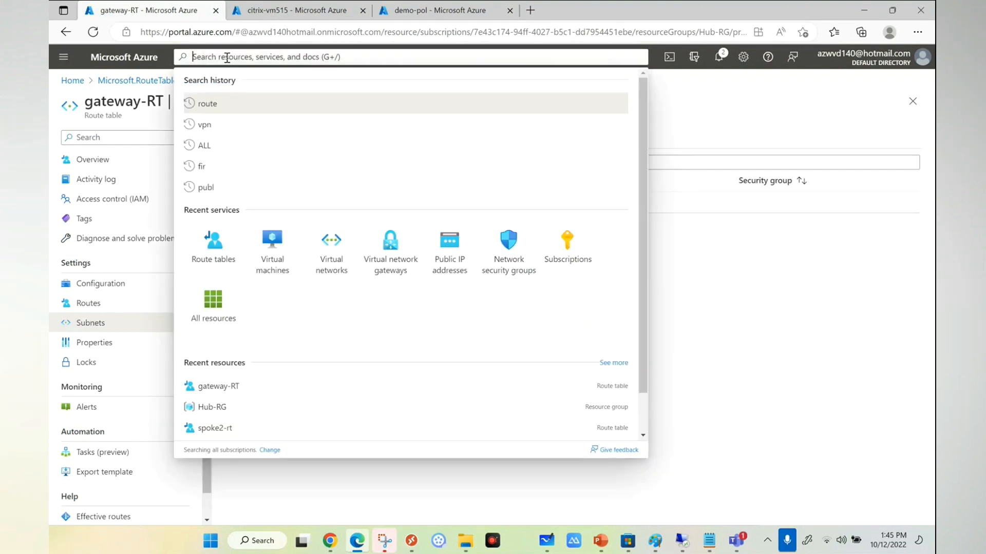
{"action": "left_click", "coordinate": [342, 268]}
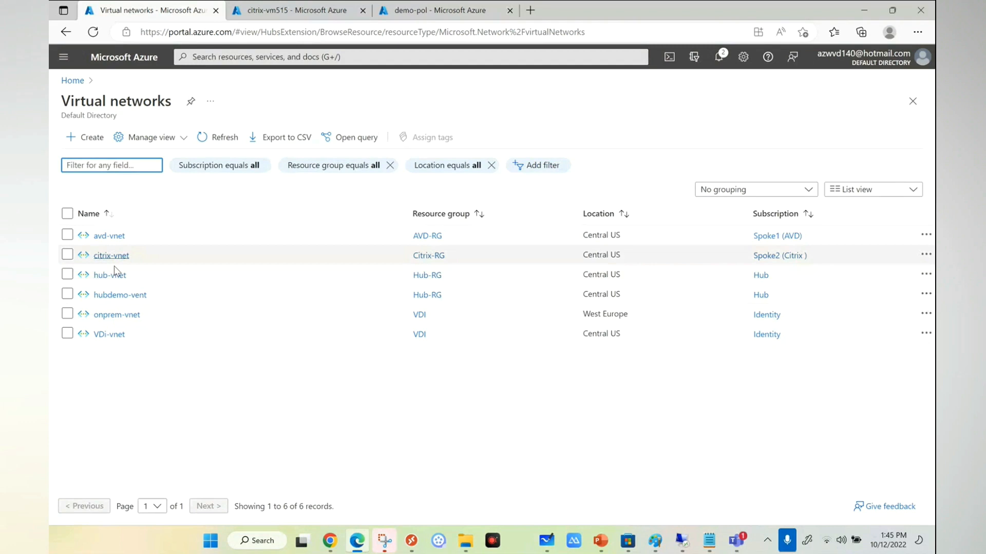
{"action": "left_click", "coordinate": [111, 283]}
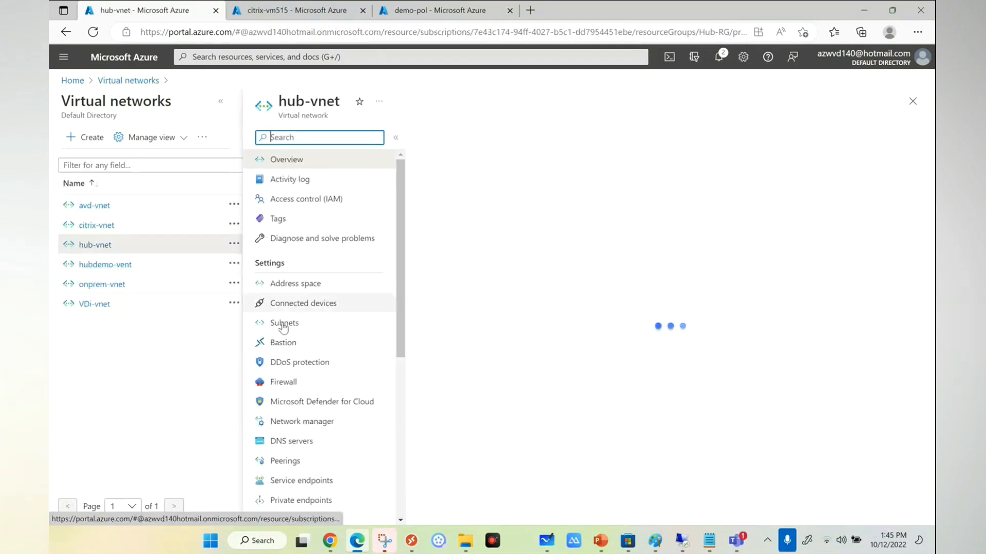
{"action": "left_click", "coordinate": [284, 324]}
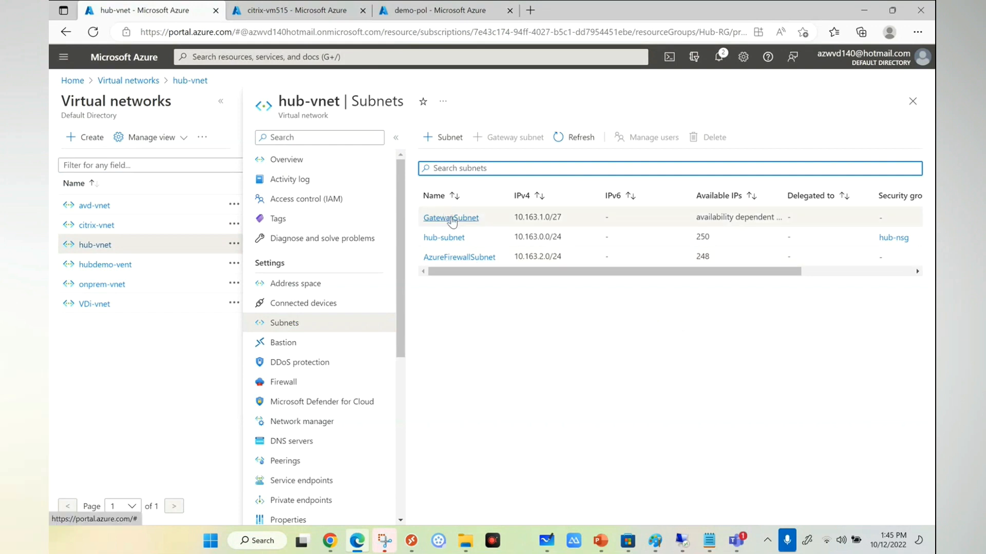
{"action": "left_click", "coordinate": [451, 218]}
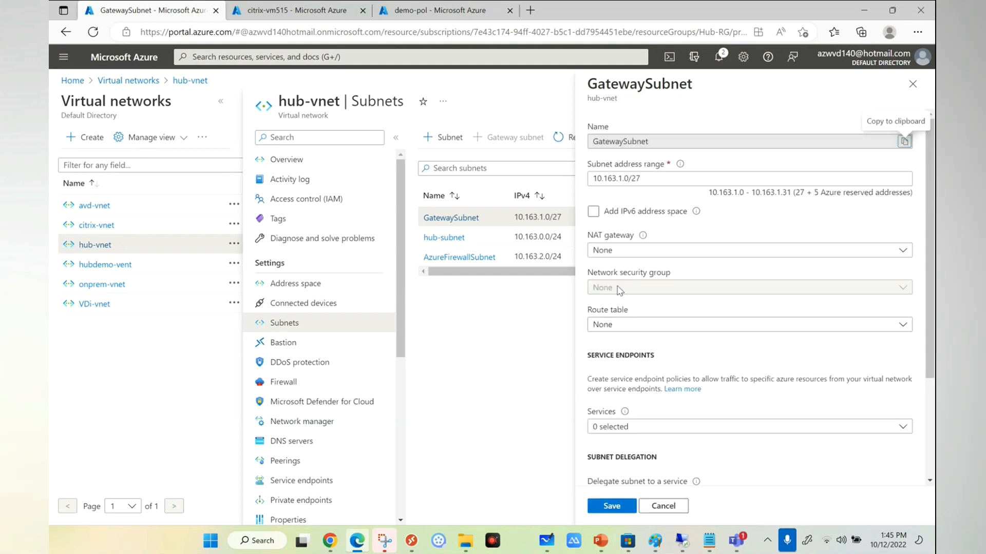
{"action": "left_click", "coordinate": [622, 327]}
{"action": "left_click", "coordinate": [625, 362]}
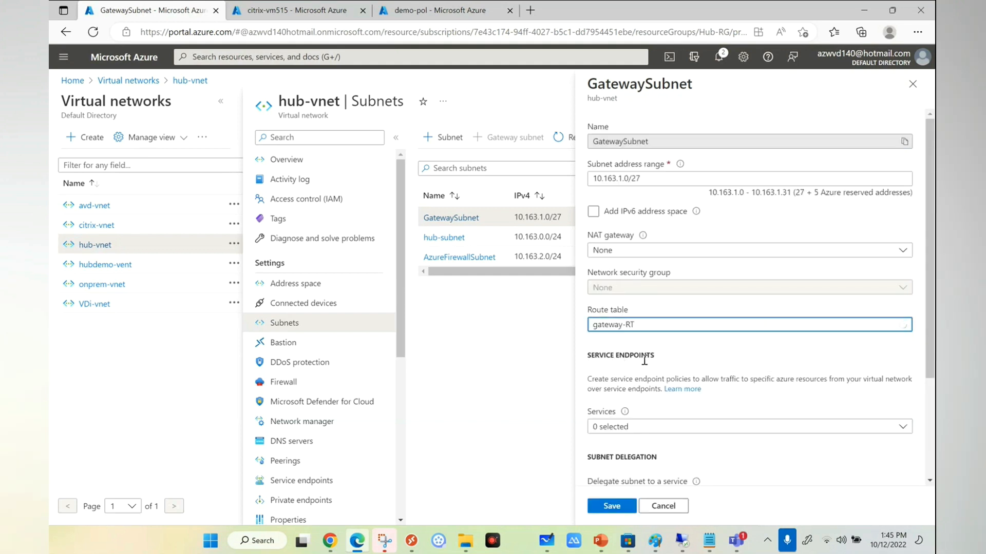
{"action": "left_click", "coordinate": [615, 508]}
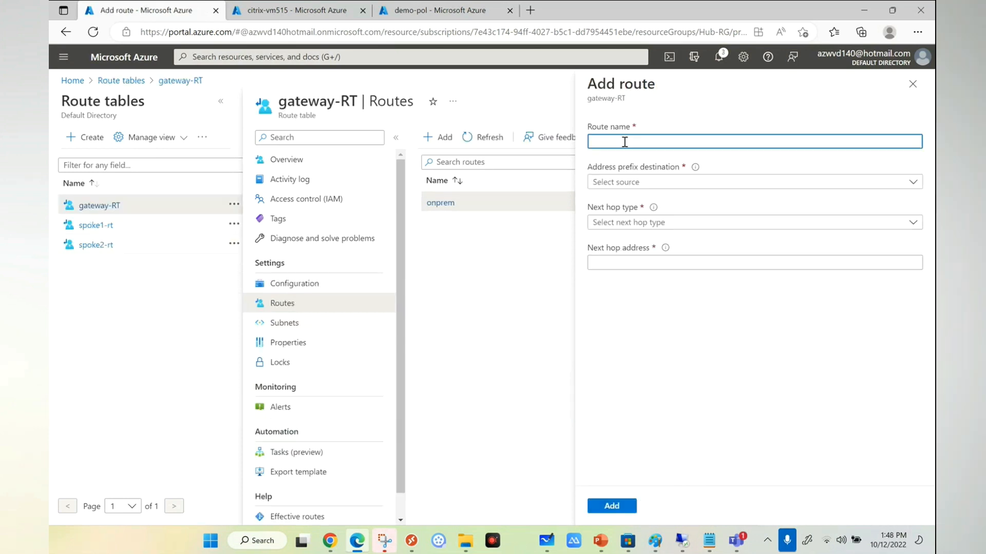
- Fill in a gateway-RT route named spoke1 with IP address destination 10.125.0.0/24 and next hop type Virtual appliance
{"action": "type", "text": "spoke1"}
{"action": "left_click", "coordinate": [632, 183]}
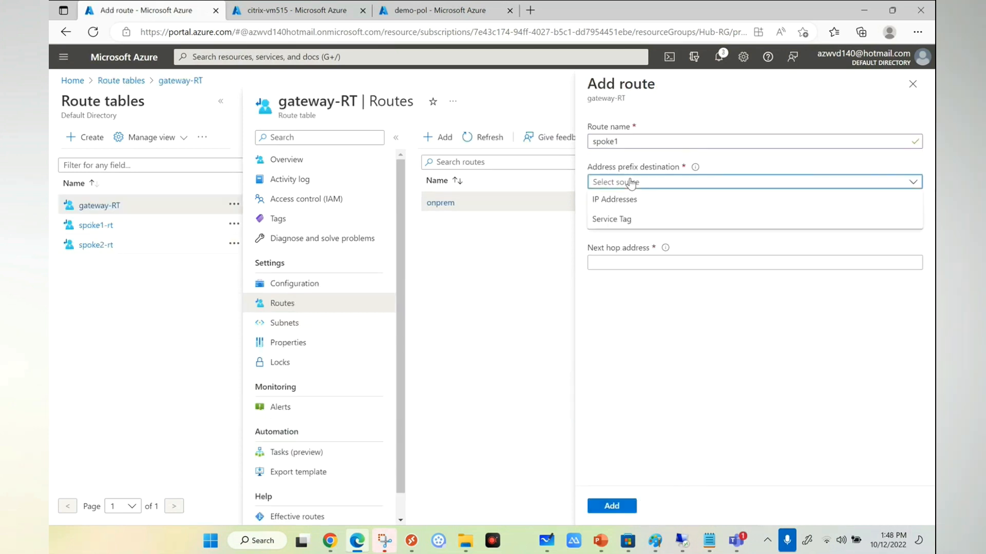
{"action": "left_click", "coordinate": [607, 197]}
{"action": "left_click", "coordinate": [597, 219]}
{"action": "type", "text": "1"}
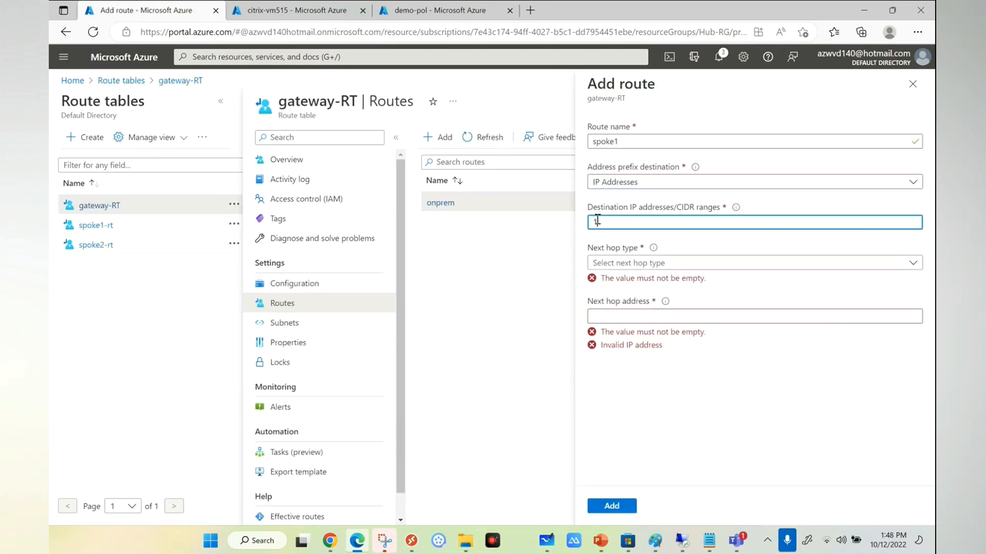
{"action": "type", "text": "0.125.0.0/24"}
{"action": "left_click", "coordinate": [622, 264]}
{"action": "left_click", "coordinate": [635, 339]}
{"action": "left_click", "coordinate": [658, 303]}
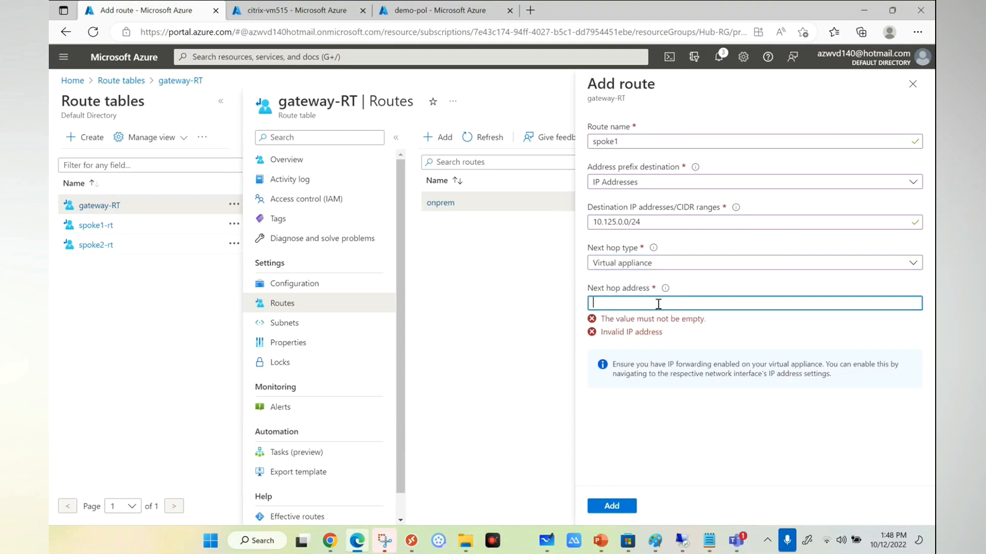
{"action": "left_click_drag", "start_coordinate": [639, 222], "coordinate": [595, 217]}
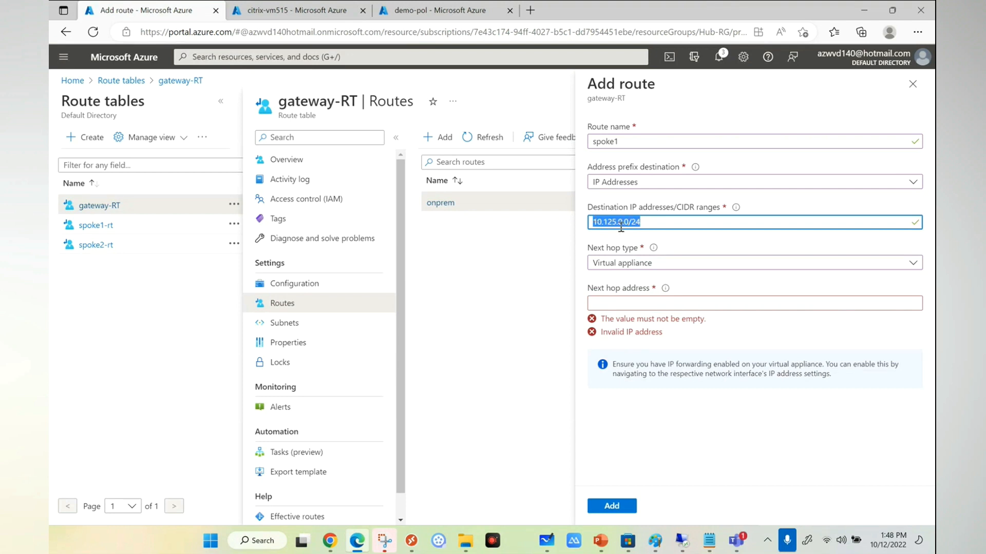
- Copy the private IP of the FW-Demo firewall and enter 10.163.2.4 as the spoke1 route's next hop address
{"action": "left_click", "coordinate": [618, 304]}
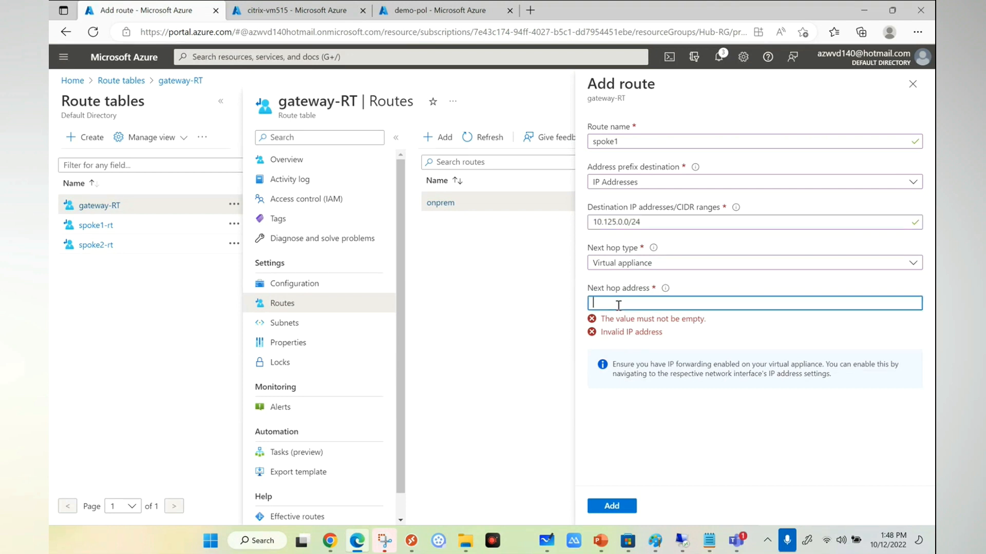
{"action": "left_click", "coordinate": [408, 19]}
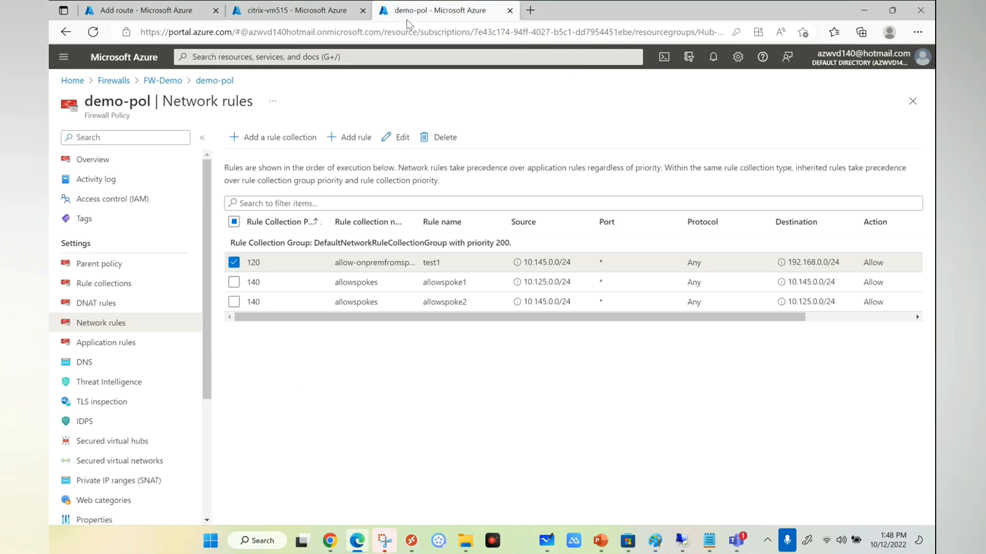
{"action": "left_click", "coordinate": [114, 81]}
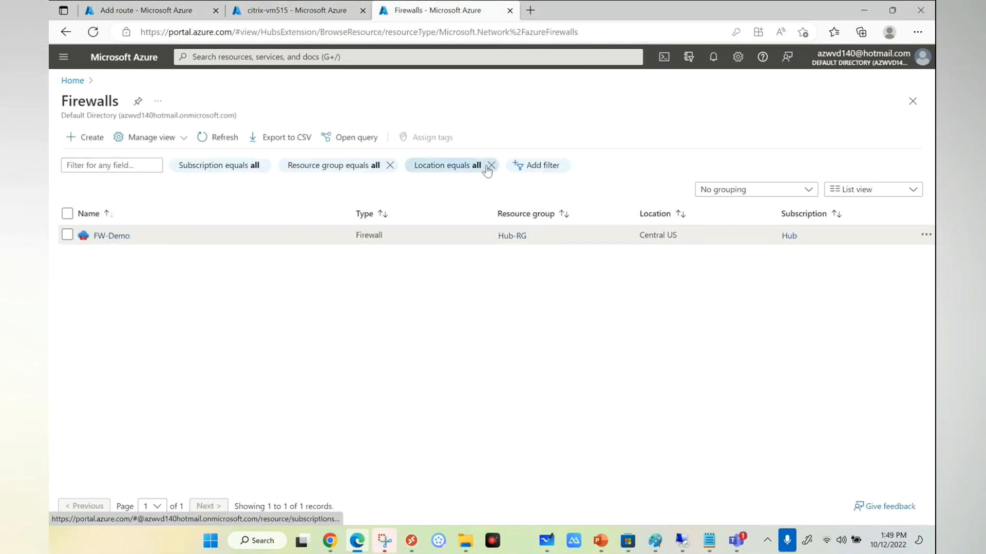
{"action": "left_click", "coordinate": [124, 235]}
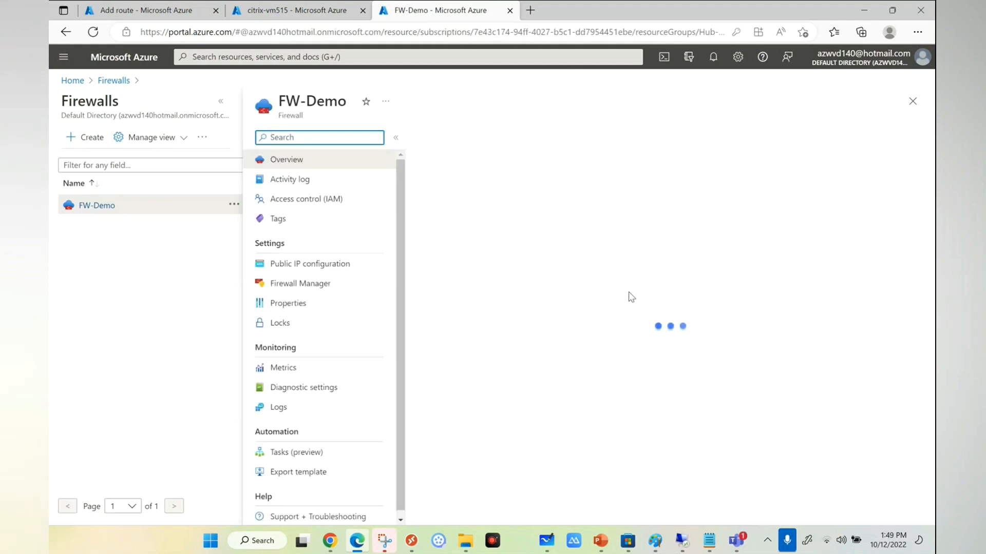
{"action": "left_click", "coordinate": [725, 299]}
{"action": "left_click", "coordinate": [267, 14]}
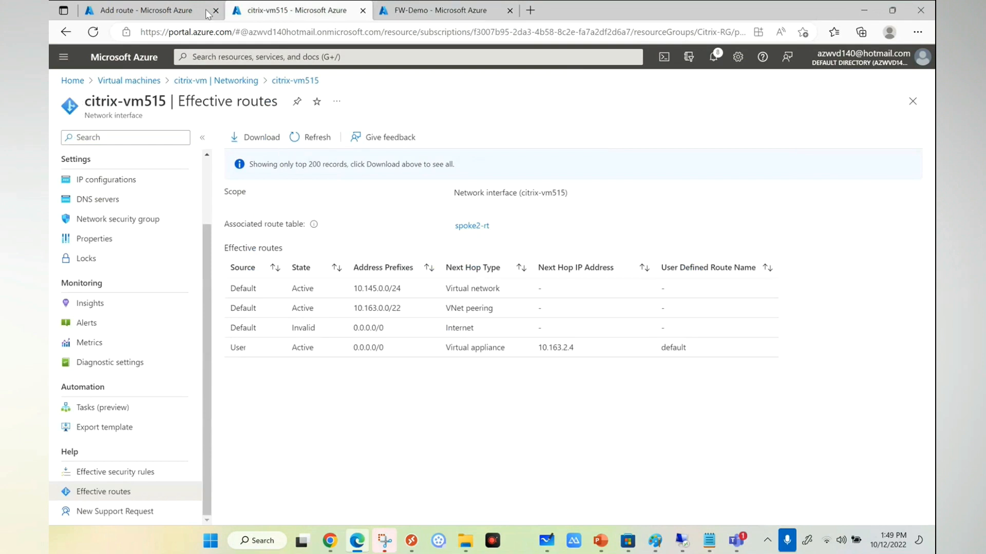
{"action": "left_click", "coordinate": [193, 17]}
{"action": "key", "text": "ctrl+v"}
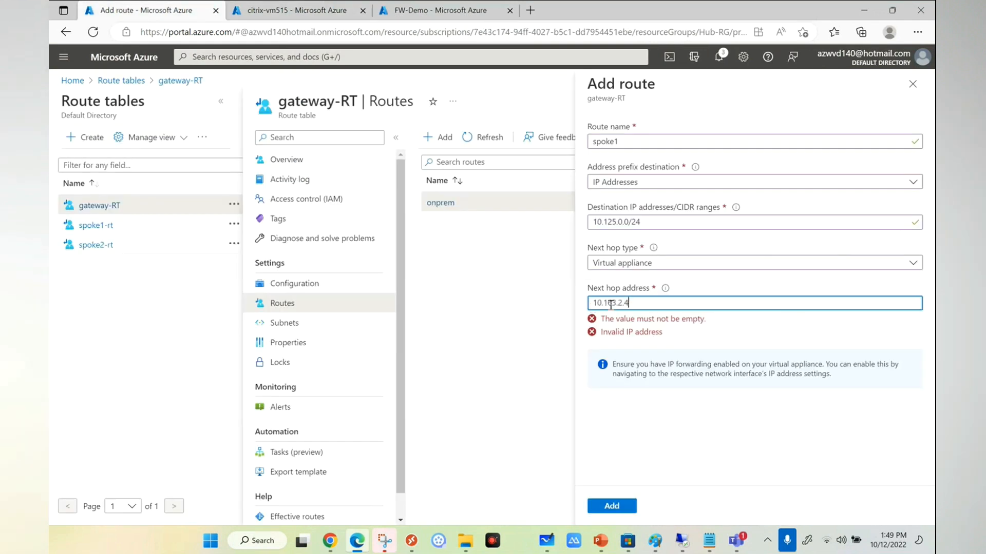
- Save the filled-in spoke1 route to the gateway-RT route table
{"action": "left_click", "coordinate": [611, 506]}
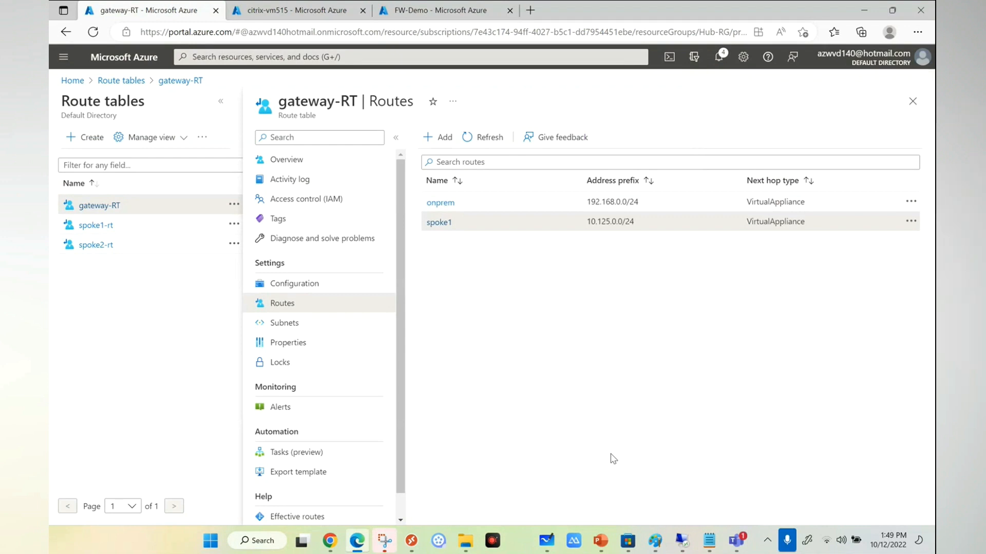
- Switch to the on-premises VM's remote desktop session, stop the running trace and rerun tracert 10.125.0.4
{"action": "left_click", "coordinate": [682, 540]}
{"action": "left_click", "coordinate": [461, 260]}
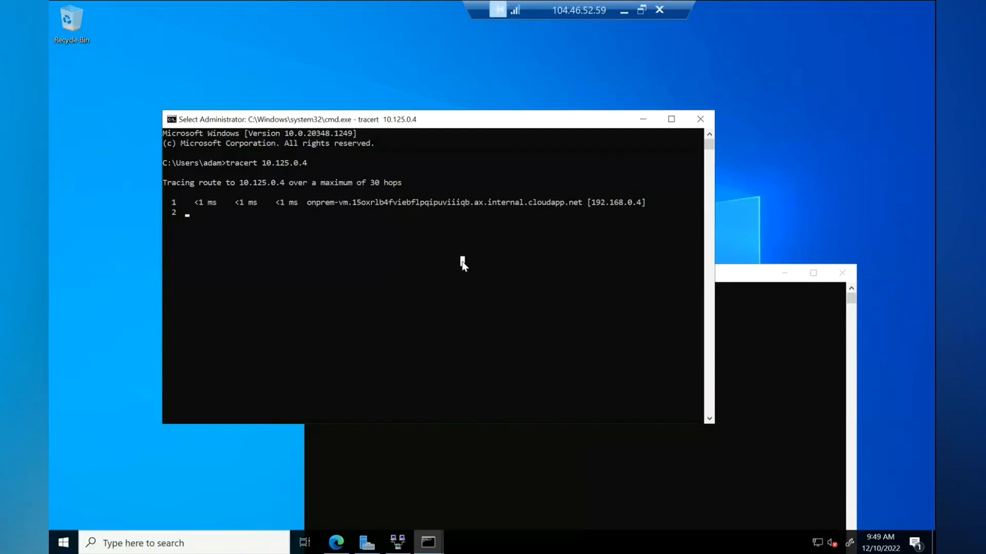
{"action": "key", "text": "ctrl+c"}
{"action": "key", "text": "Return"}
{"action": "key", "text": "Return"}
{"action": "key", "text": "Return"}
{"action": "key", "text": "Return"}
{"action": "key", "text": "Return"}
{"action": "key", "text": "Up"}
{"action": "key", "text": "Return"}
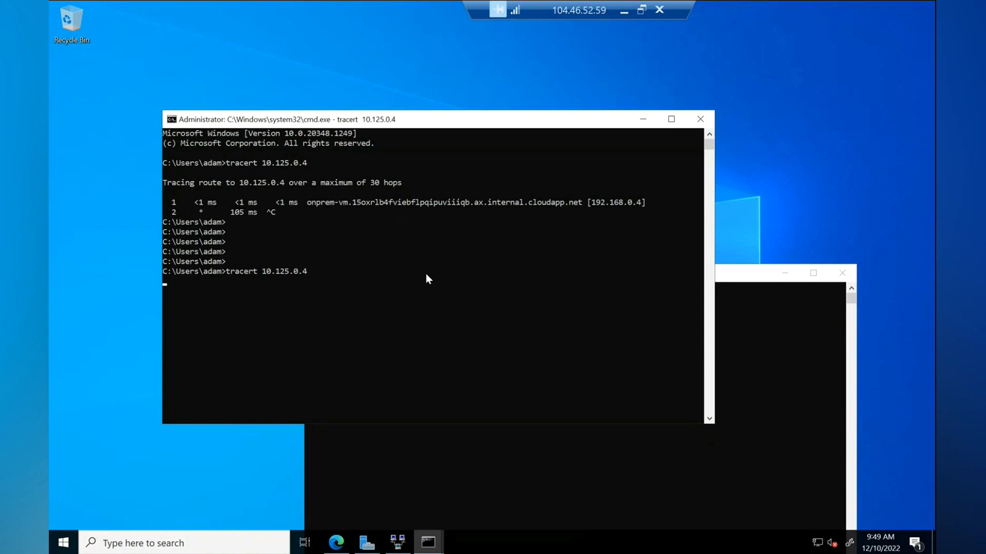
- Ping 10.125.0.4 from the second Command Prompt window and move that window clear of the trace output
{"action": "left_click", "coordinate": [801, 340]}
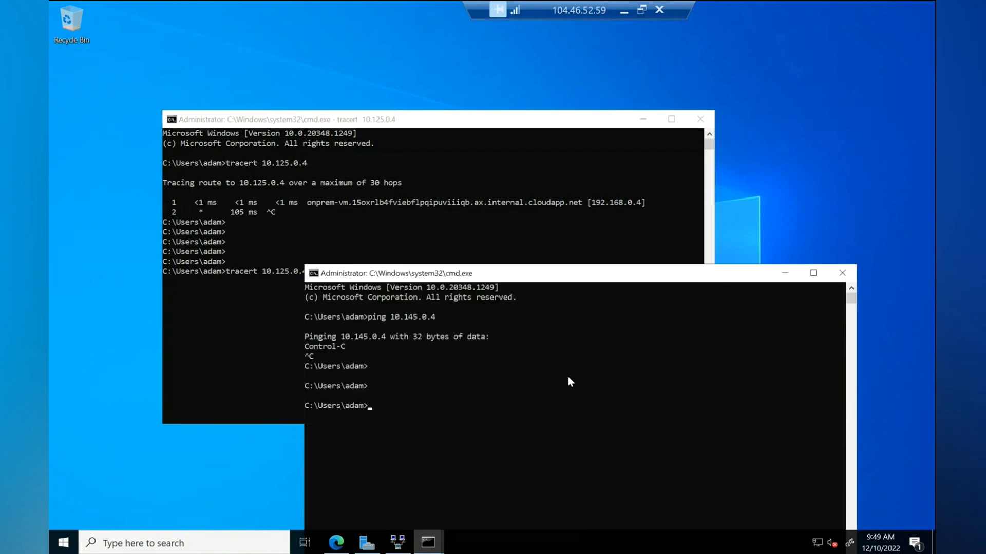
{"action": "key", "text": "Up"}
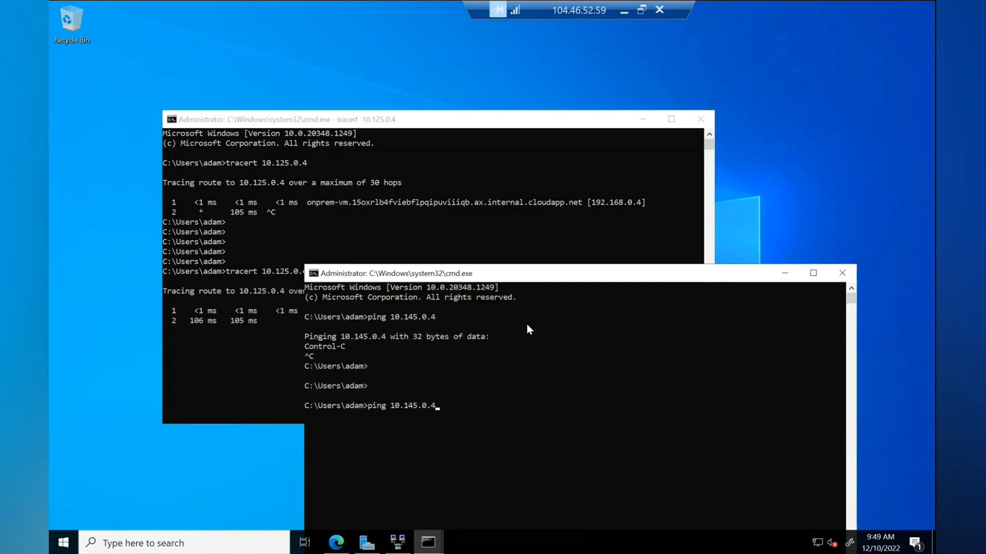
{"action": "left_click_drag", "start_coordinate": [518, 280], "coordinate": [534, 248]}
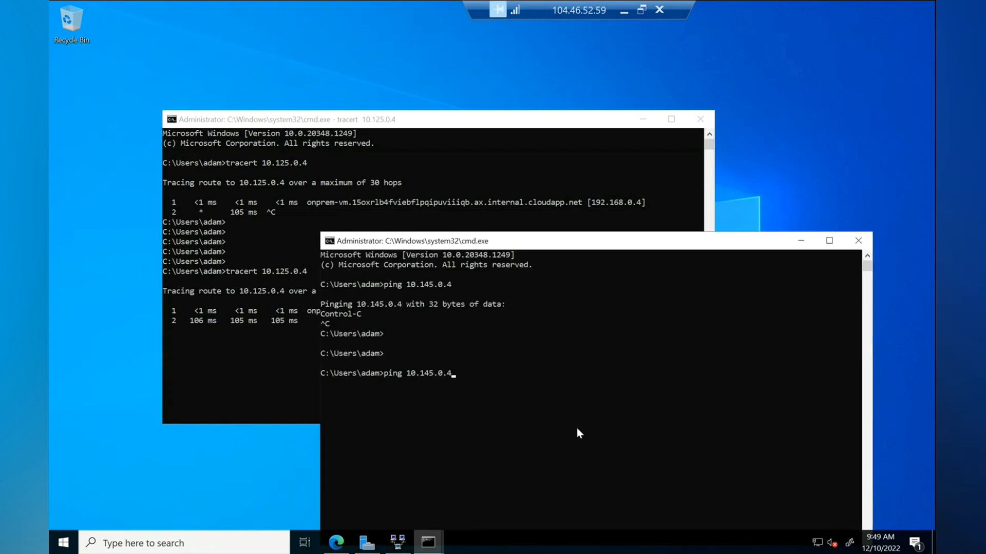
{"action": "key", "text": "BackSpace"}
{"action": "key", "text": "BackSpace"}
{"action": "key", "text": "BackSpace"}
{"action": "key", "text": "BackSpace"}
{"action": "key", "text": "BackSpace"}
{"action": "key", "text": "BackSpace"}
{"action": "type", "text": "25.0.0"}
{"action": "key", "text": "BackSpace"}
{"action": "type", "text": "4"}
{"action": "key", "text": "Return"}
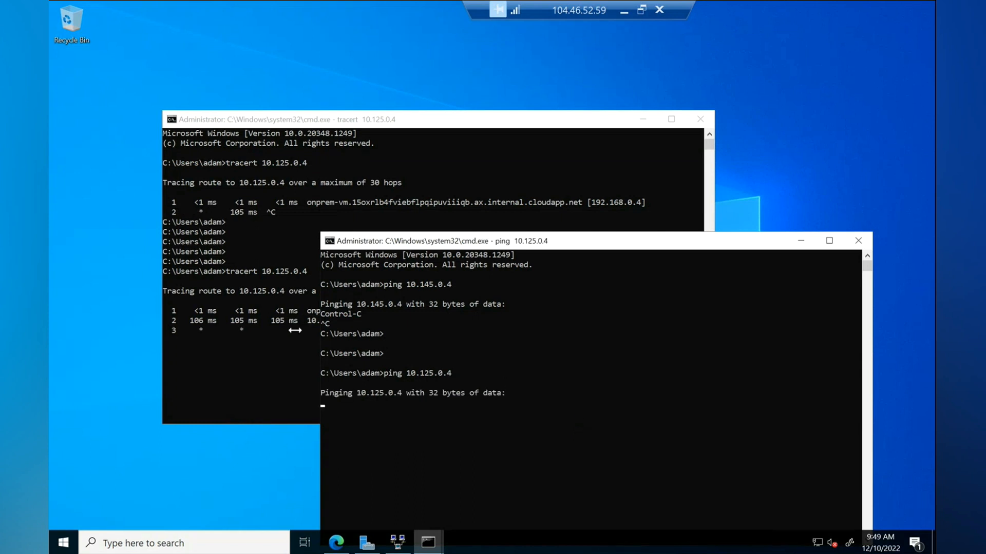
{"action": "left_click_drag", "start_coordinate": [488, 245], "coordinate": [582, 105]}
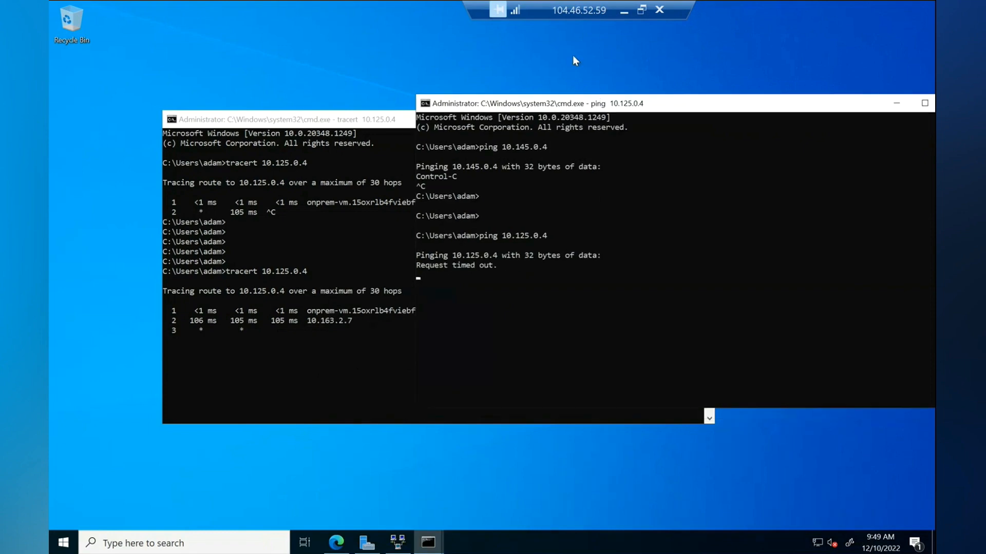
- Back in the Azure portal, fill in a gateway-RT route named spoke2 with IP address destination 10.145.0.0/24 and next hop type Virtual appliance
{"action": "left_click", "coordinate": [623, 12]}
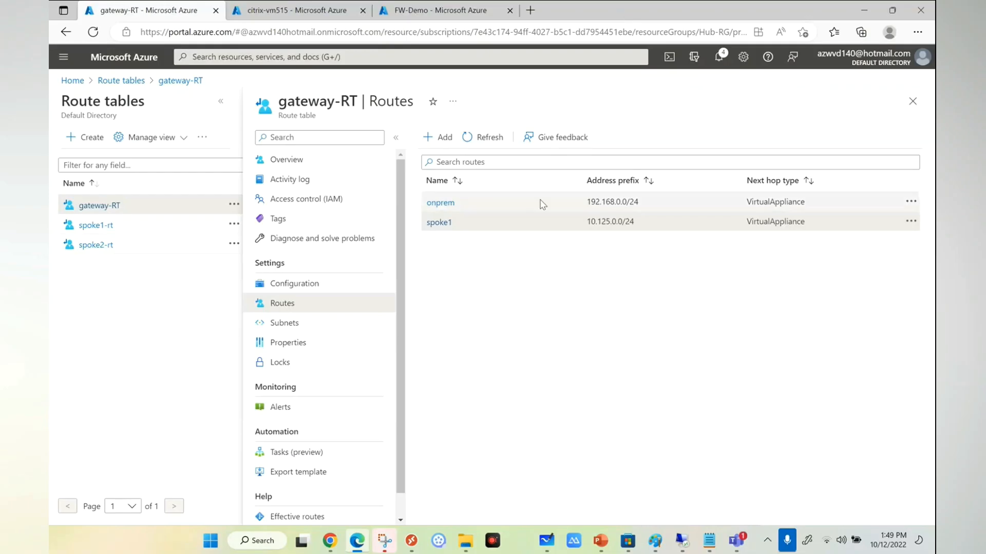
{"action": "left_click", "coordinate": [485, 138]}
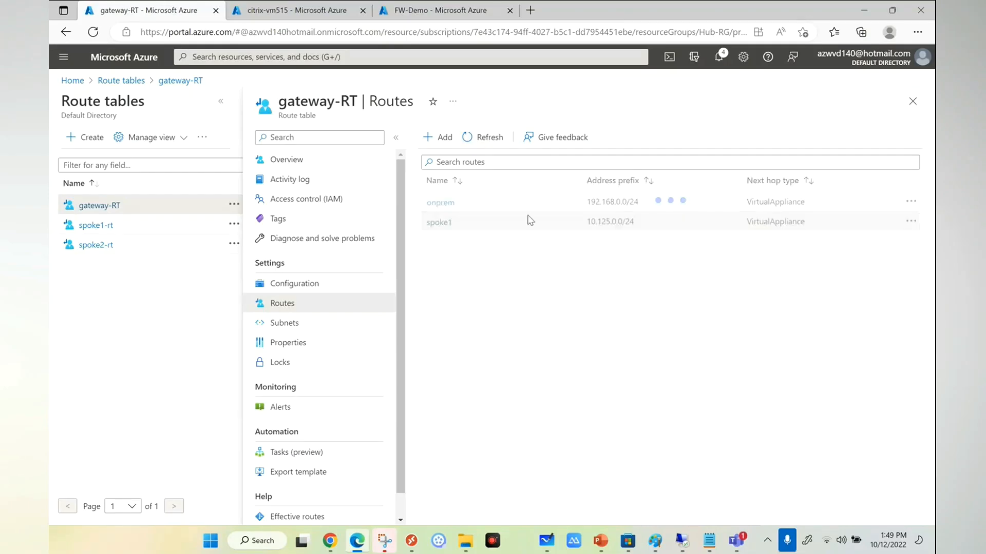
{"action": "left_click", "coordinate": [440, 137]}
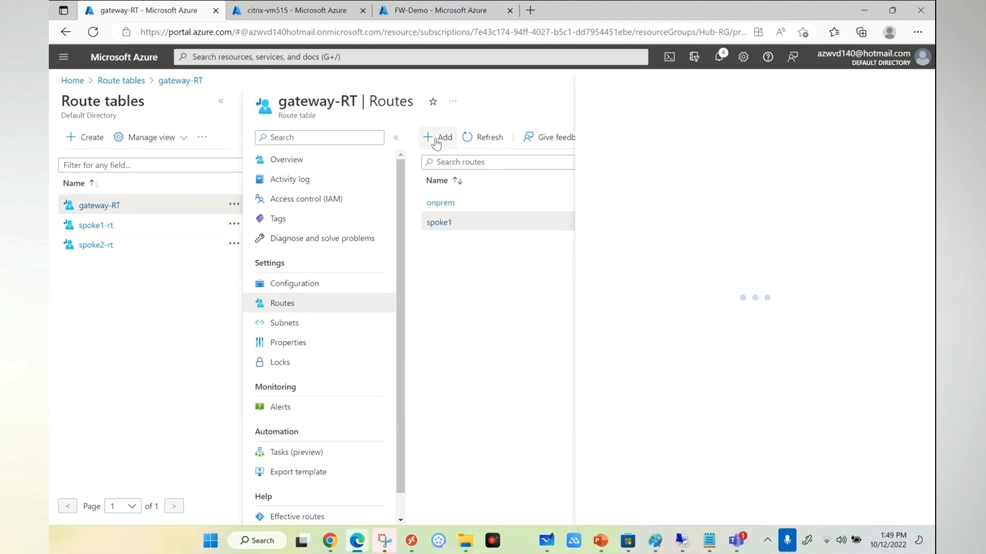
{"action": "type", "text": "spoke2"}
{"action": "left_click", "coordinate": [629, 182]}
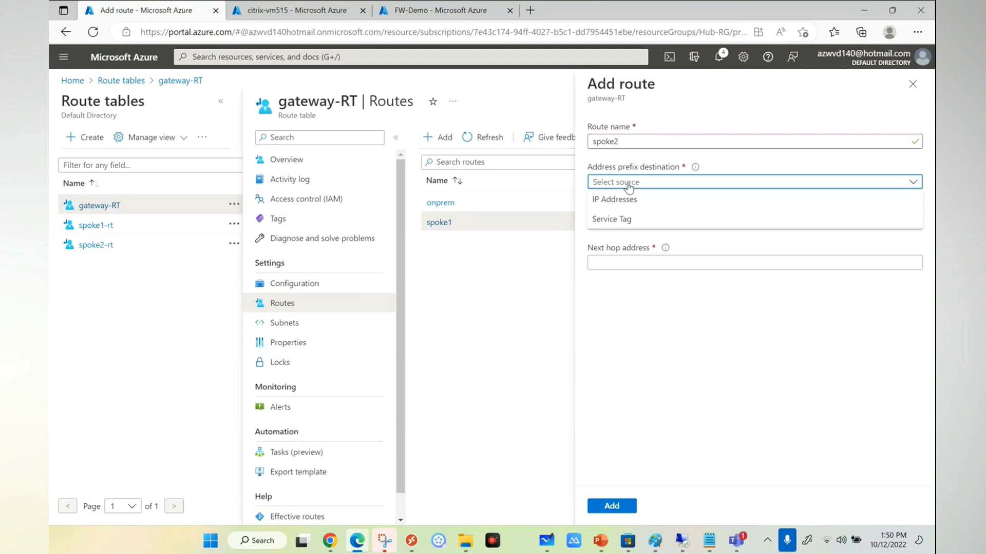
{"action": "left_click", "coordinate": [616, 199]}
{"action": "left_click", "coordinate": [634, 221]}
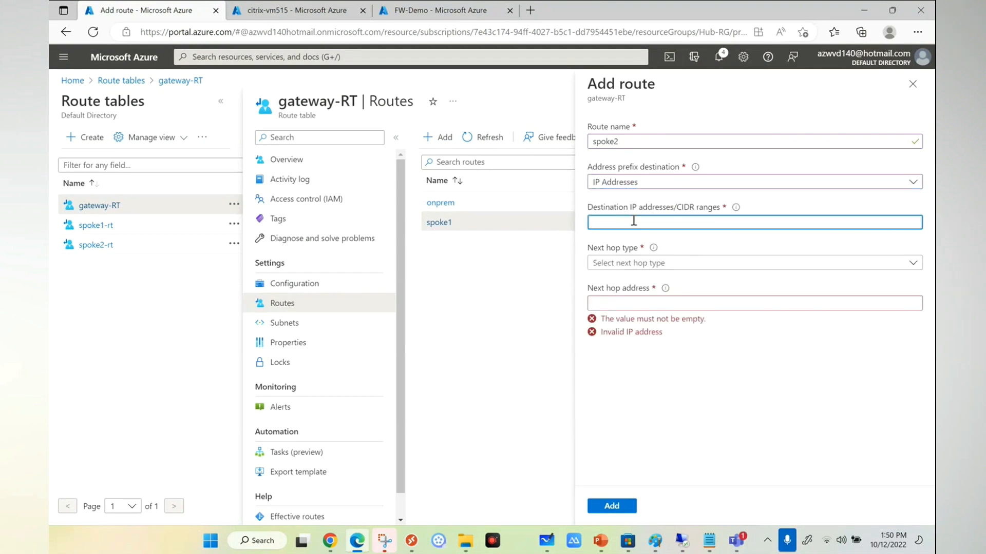
{"action": "type", "text": "10.145.0.0"}
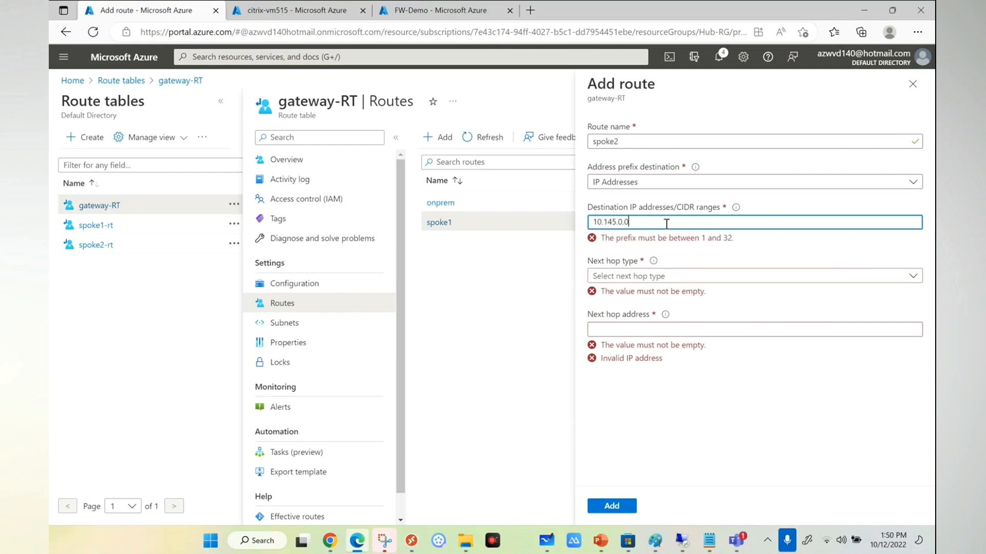
{"action": "type", "text": "/24"}
{"action": "left_click", "coordinate": [641, 264]}
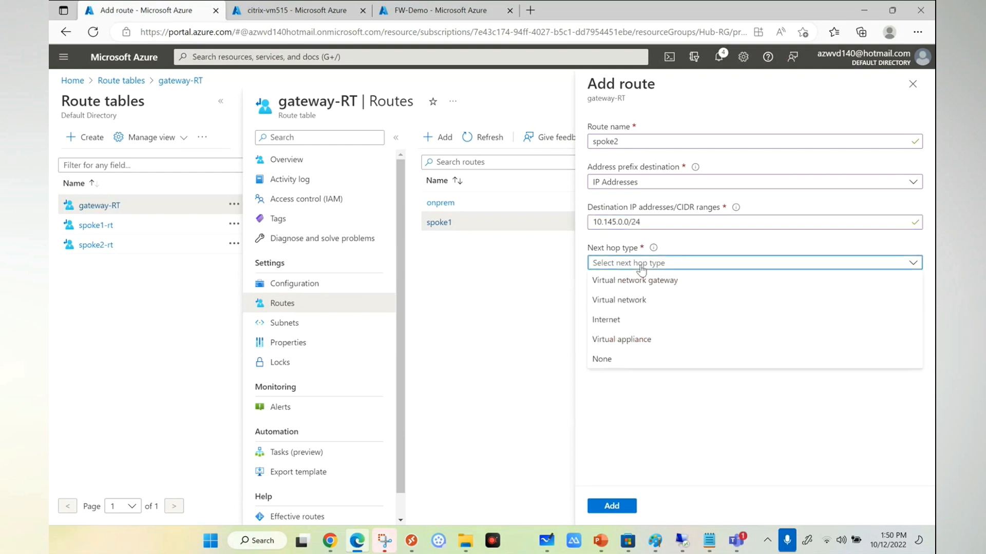
{"action": "left_click", "coordinate": [633, 339]}
{"action": "left_click", "coordinate": [632, 302]}
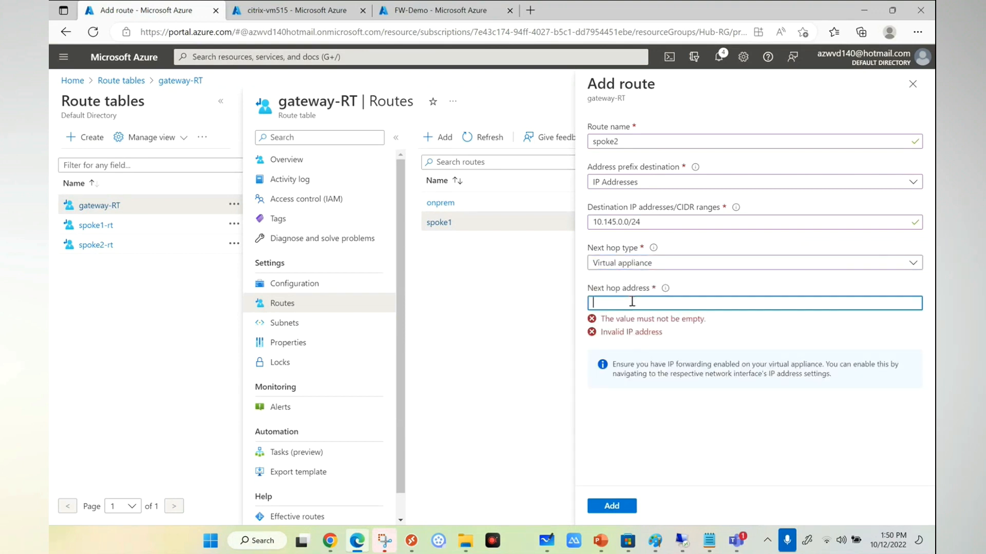
- Enter the FW-Demo firewall's private IP 10.163.2.4 as the spoke2 route's next hop address and add the route
{"action": "left_click", "coordinate": [454, 11]}
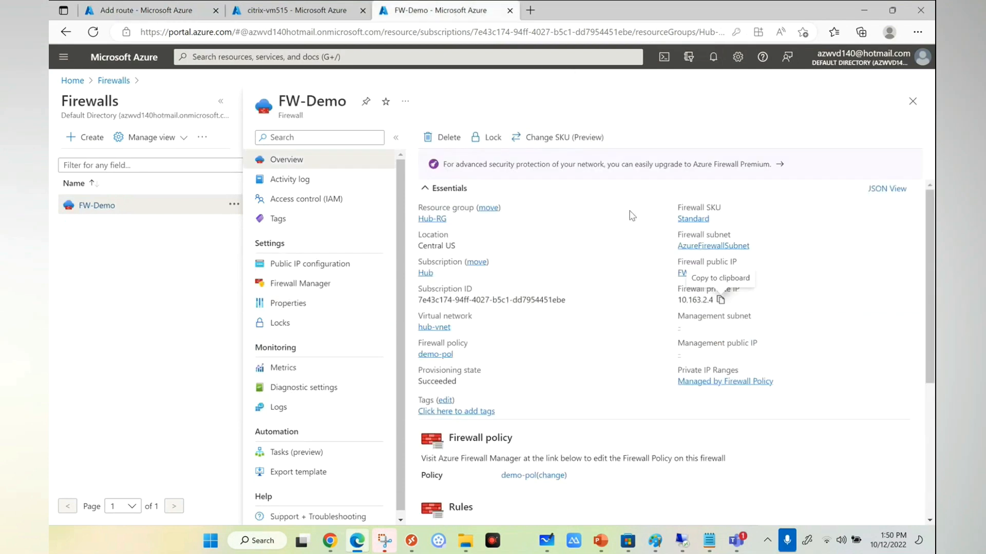
{"action": "left_click", "coordinate": [154, 11]}
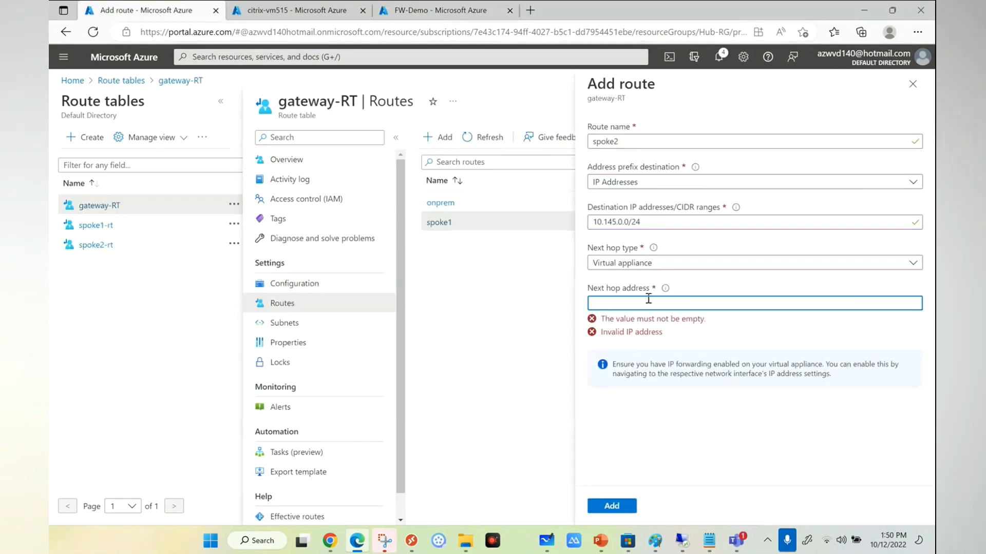
{"action": "key", "text": "ctrl+v"}
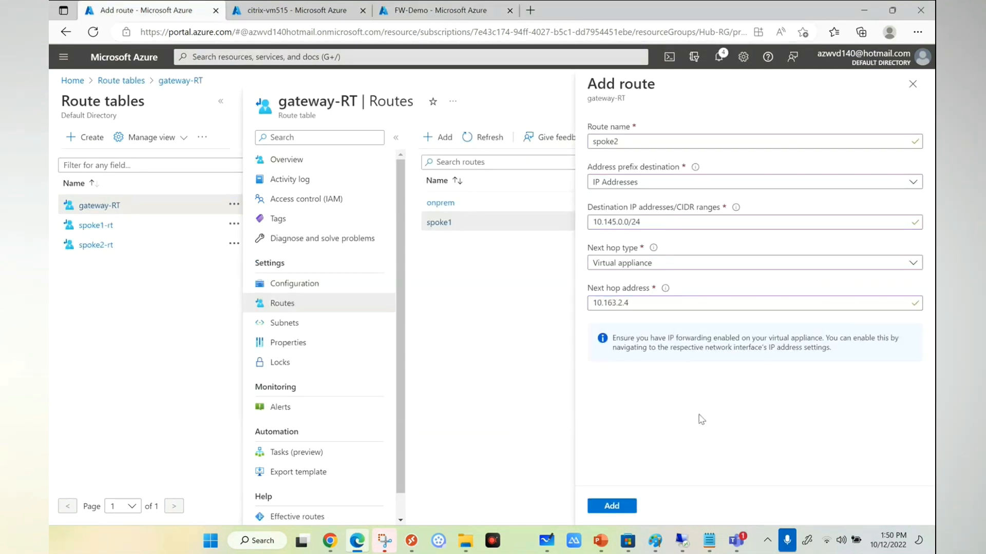
{"action": "left_click", "coordinate": [611, 506]}
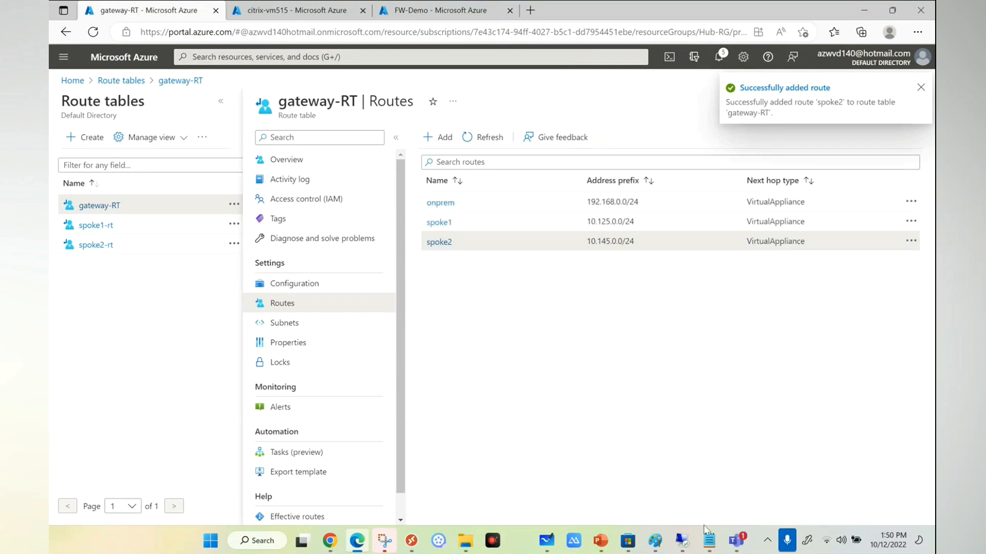
- Return to the on-premises VM's remote desktop session and ping 10.125.0.4 again
{"action": "mouse_move", "coordinate": [683, 542]}
{"action": "left_click", "coordinate": [641, 445]}
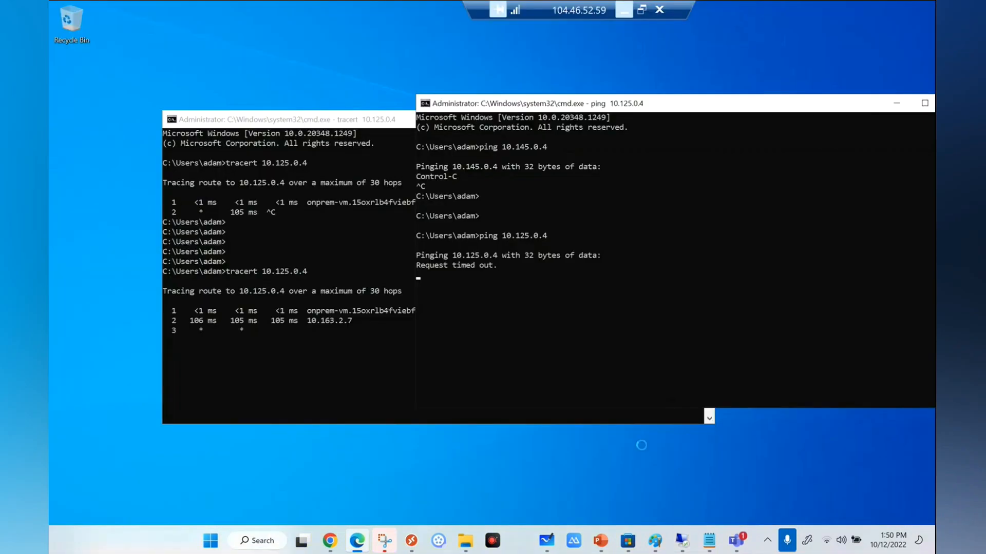
{"action": "left_click", "coordinate": [604, 353]}
{"action": "key", "text": "Escape"}
{"action": "key", "text": "Up"}
{"action": "key", "text": "Return"}
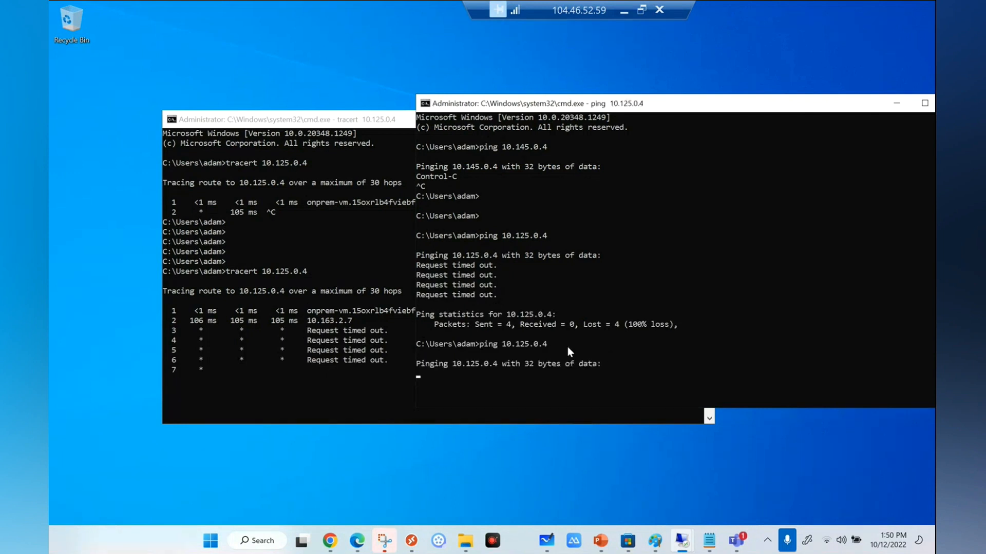
- Stop the running trace in the other Command Prompt window and run tracert 10.125.0.4 again
{"action": "left_click", "coordinate": [374, 326]}
{"action": "key", "text": "ctrl+c"}
{"action": "type", "text": "10.163.2.4"}
{"action": "key", "text": "ctrl+c"}
{"action": "key", "text": "ctrl+c"}
{"action": "key", "text": "Up"}
{"action": "key", "text": "Return"}
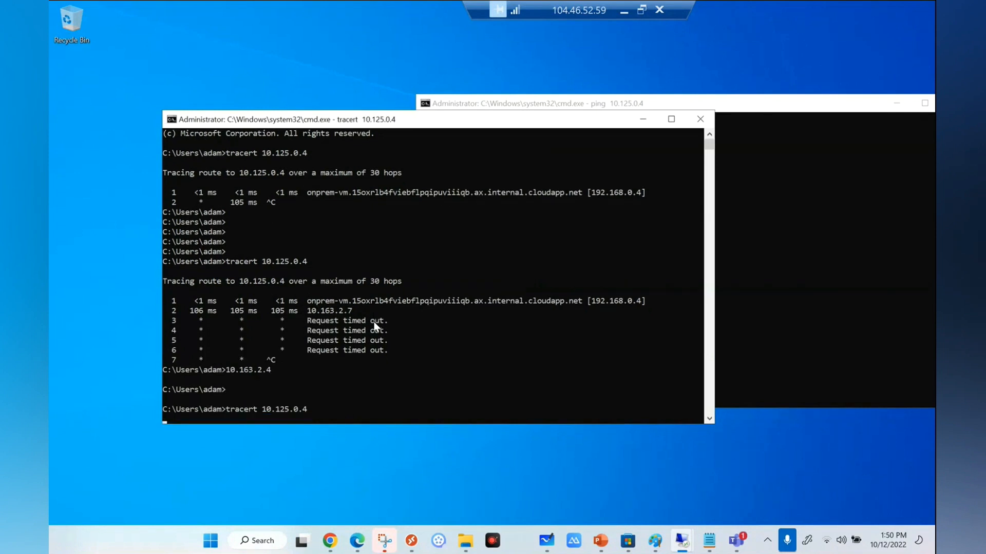
- Examine the first hops of the new trace to 10.125.0.4 and compare them with the ping replies
{"action": "scroll", "coordinate": [384, 321], "scroll_direction": "down", "scroll_amount": 1}
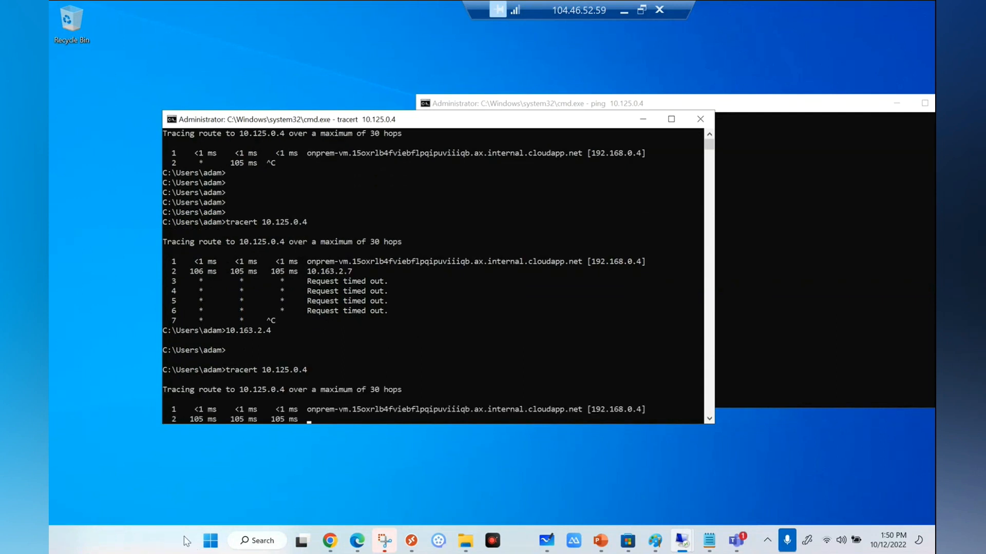
{"action": "left_click", "coordinate": [210, 540]}
{"action": "left_click", "coordinate": [795, 349]}
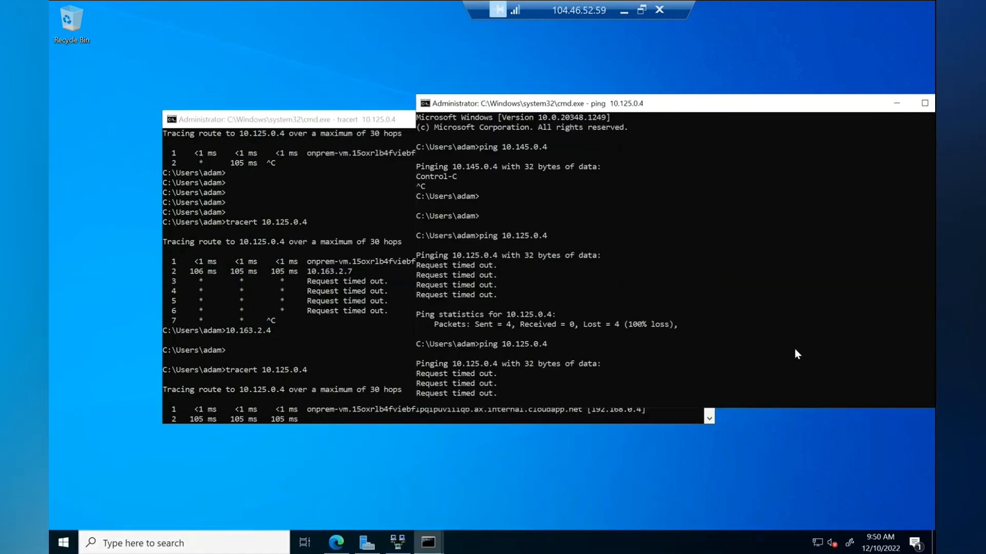
{"action": "left_click", "coordinate": [648, 314]}
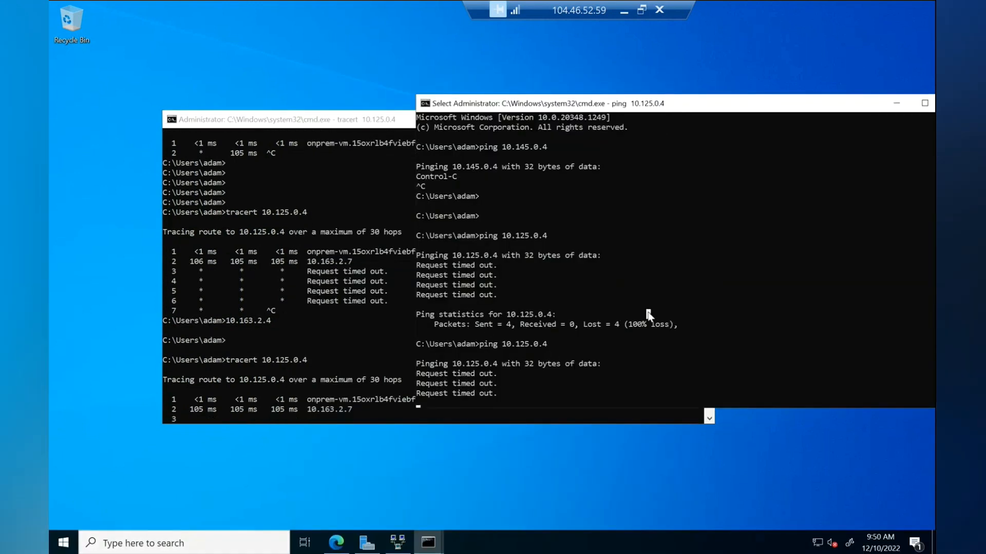
{"action": "left_click", "coordinate": [364, 335]}
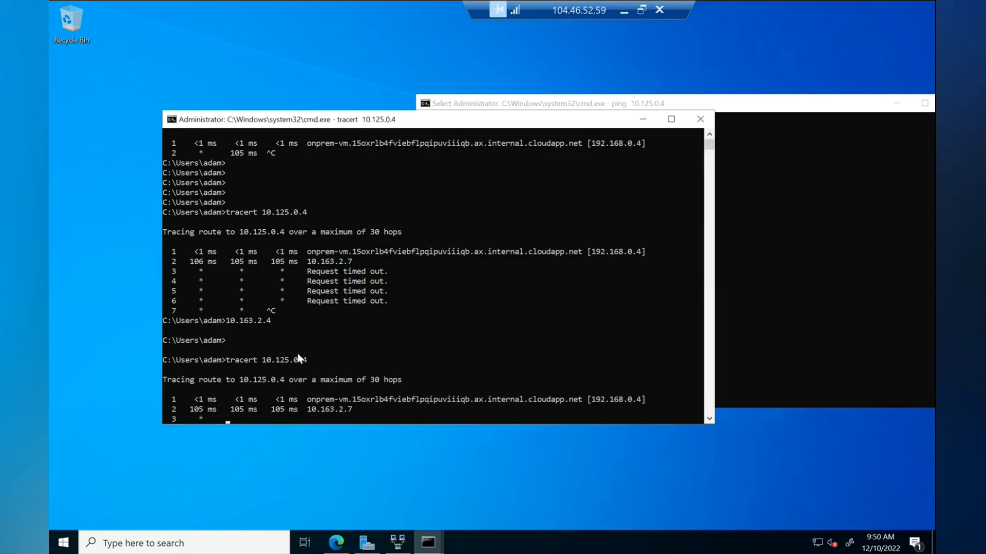
{"action": "scroll", "coordinate": [295, 352], "scroll_direction": "down", "scroll_amount": 1}
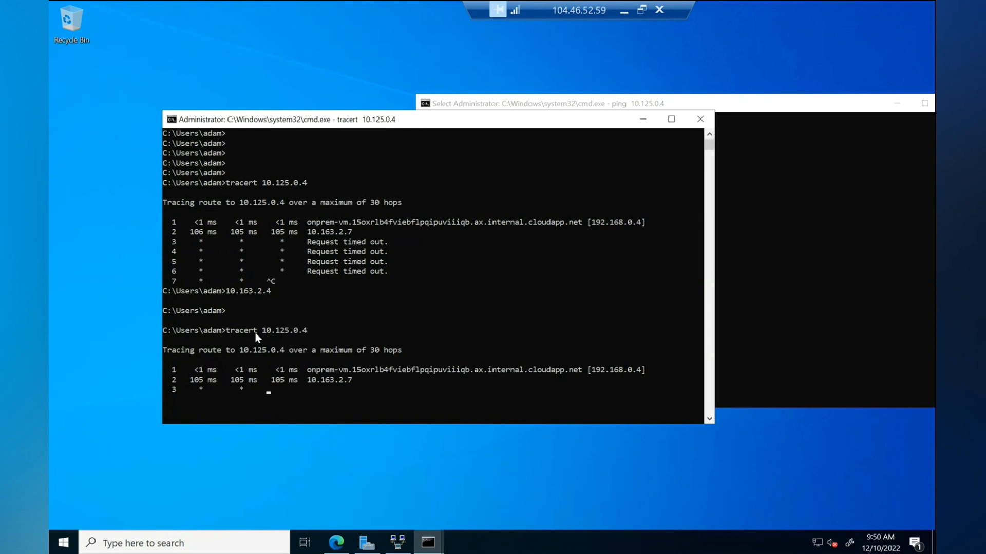
{"action": "left_click_drag", "start_coordinate": [306, 369], "coordinate": [541, 371]}
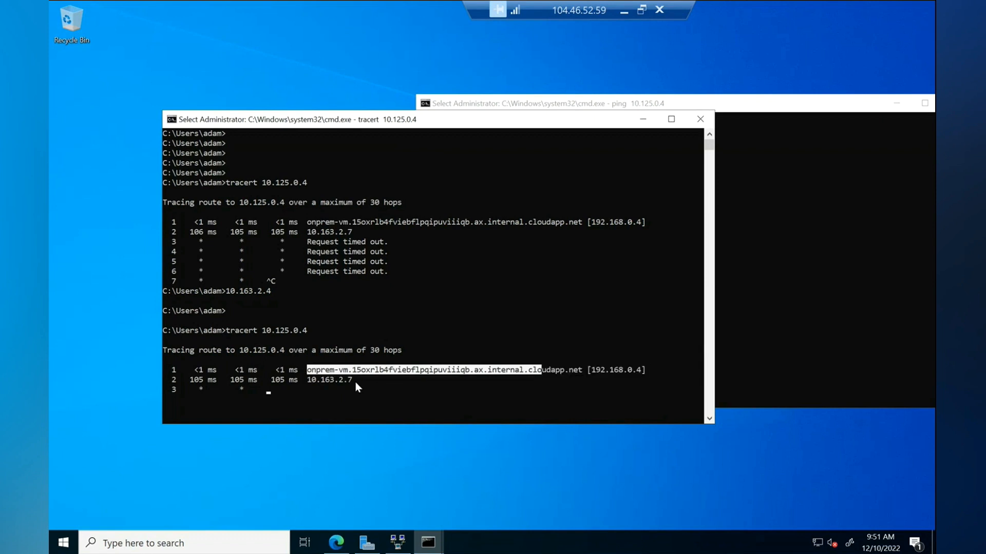
{"action": "left_click_drag", "start_coordinate": [356, 382], "coordinate": [304, 381]}
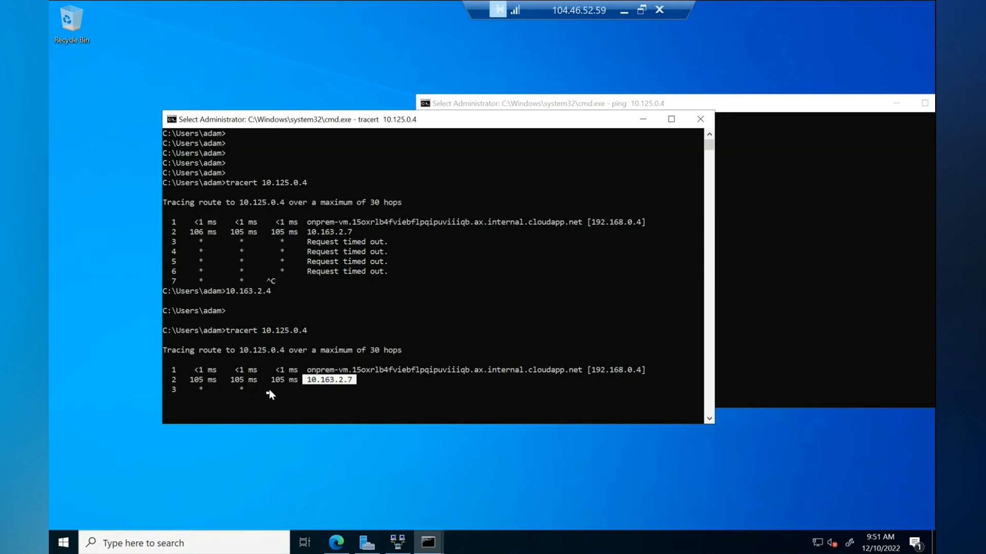
{"action": "left_click", "coordinate": [780, 288]}
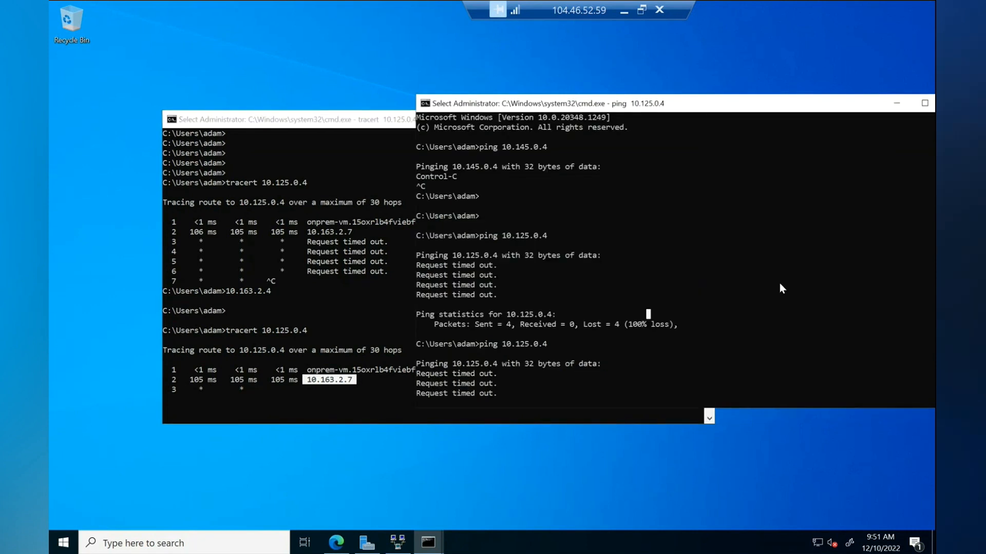
- Leave the remote desktop session for the Azure portal and open the network rules of the FW-Demo firewall's demo-pol policy
{"action": "left_click", "coordinate": [630, 11]}
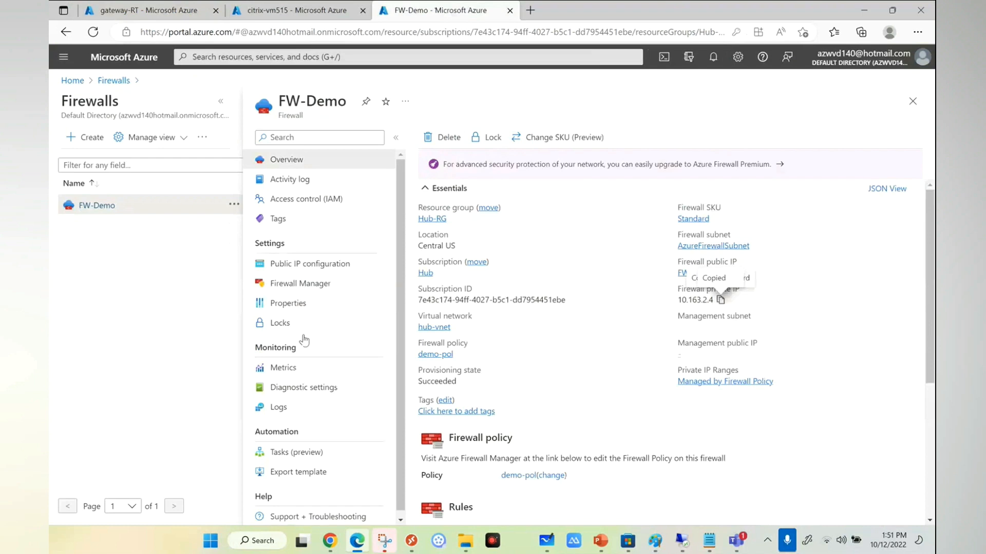
{"action": "left_click", "coordinate": [519, 476]}
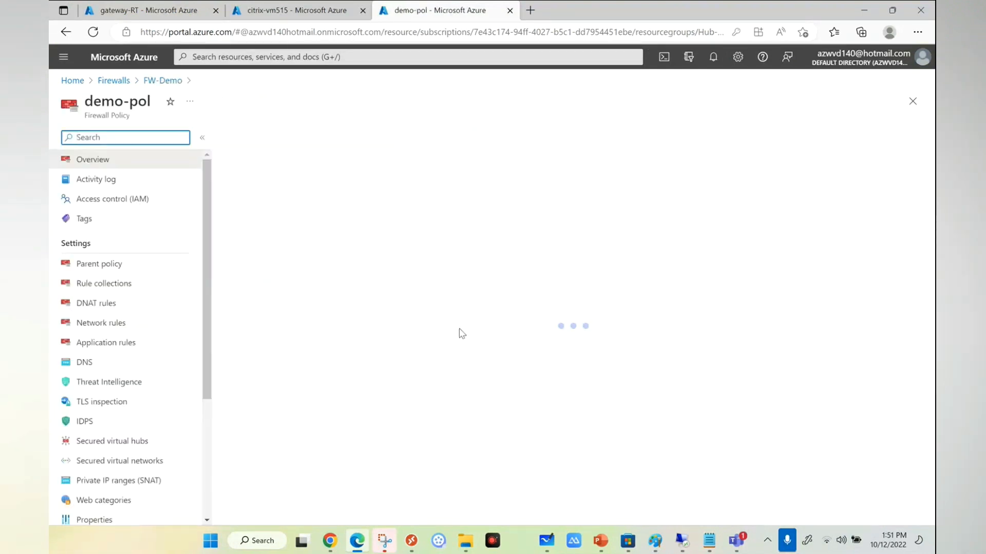
{"action": "left_click", "coordinate": [106, 325]}
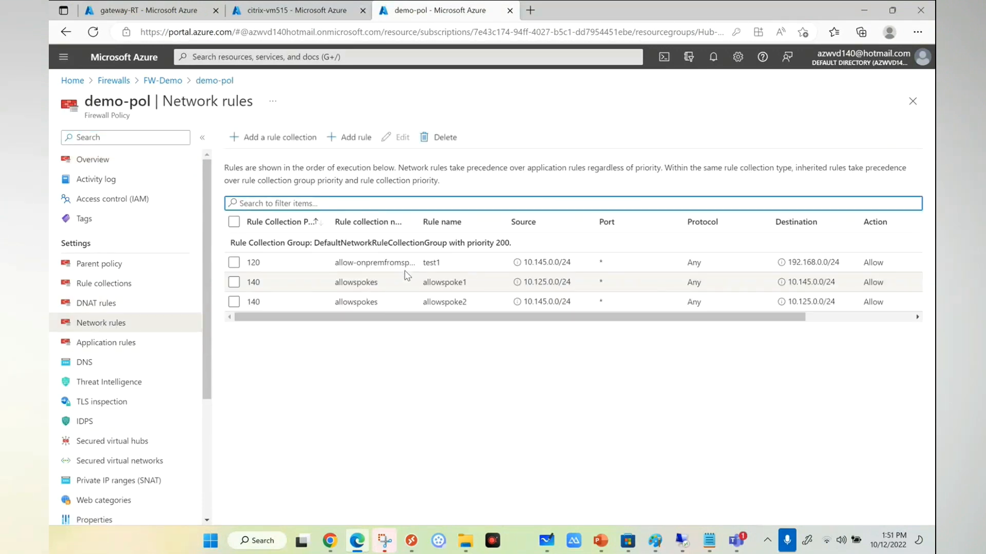
- Edit the allowspoke1 rule, adding 192.168.0.0/24 to its source IP addresses and 10.125.0.0/24 to its destination IP addresses
{"action": "left_click", "coordinate": [234, 282]}
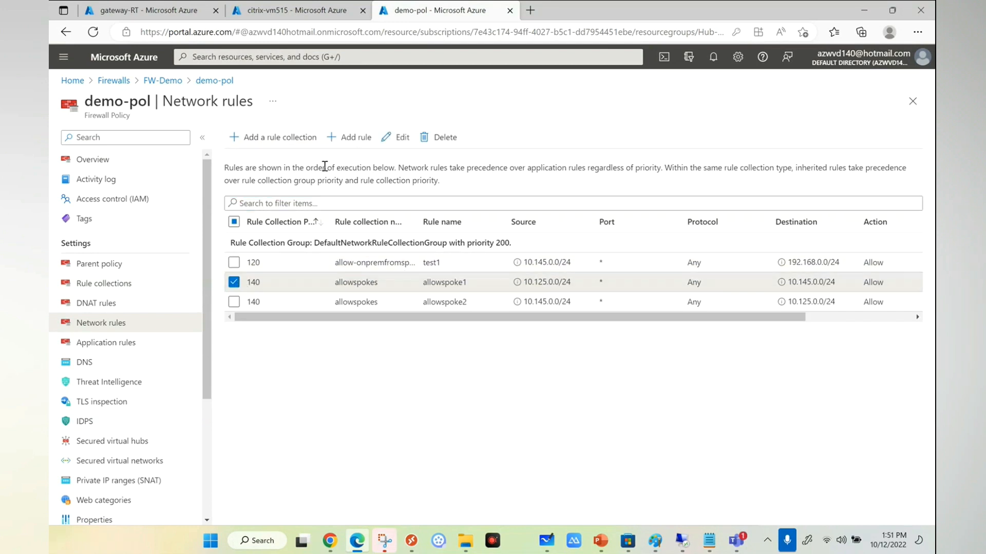
{"action": "left_click", "coordinate": [403, 137]}
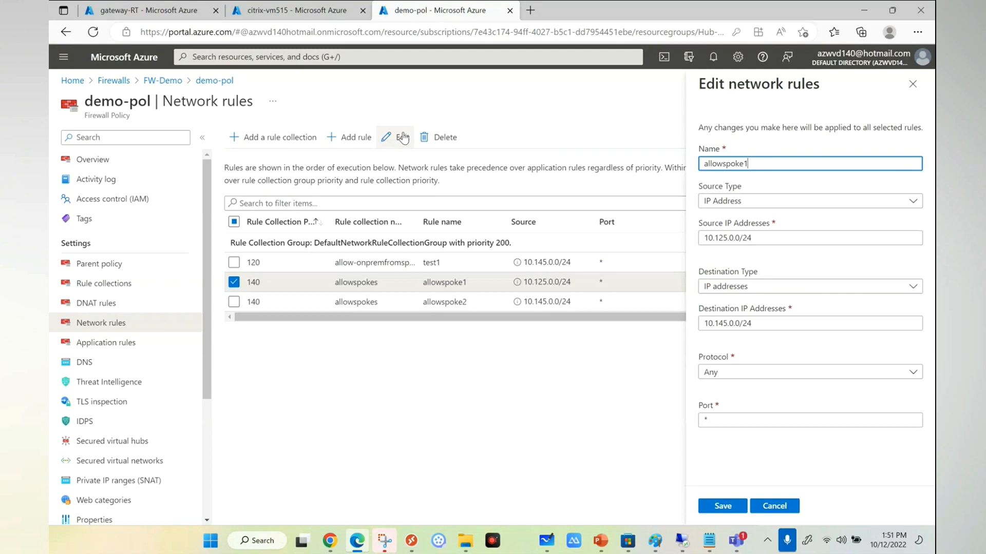
{"action": "left_click", "coordinate": [772, 238]}
{"action": "type", "text": ",192.168.0.0/24"}
{"action": "left_click", "coordinate": [775, 323]}
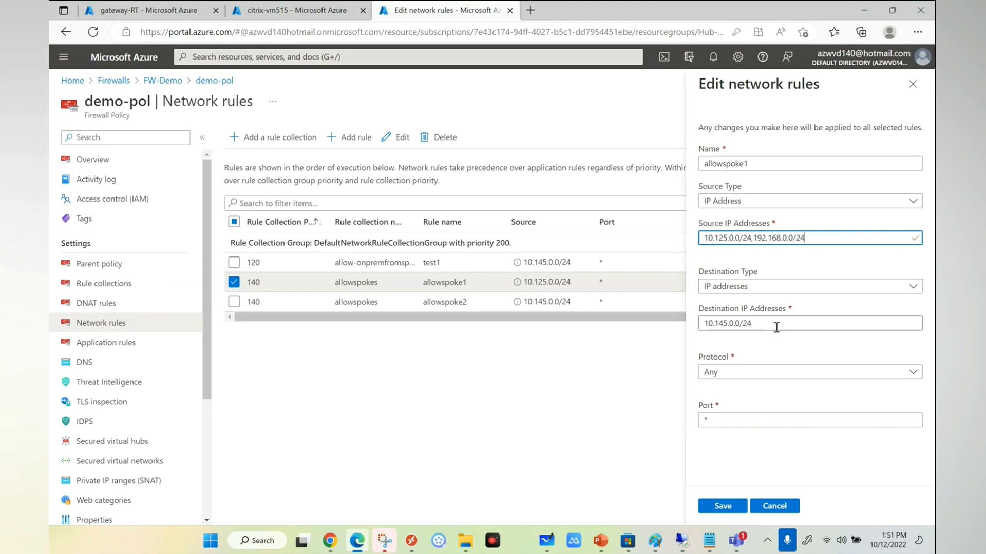
{"action": "left_click_drag", "start_coordinate": [767, 325], "coordinate": [706, 327]}
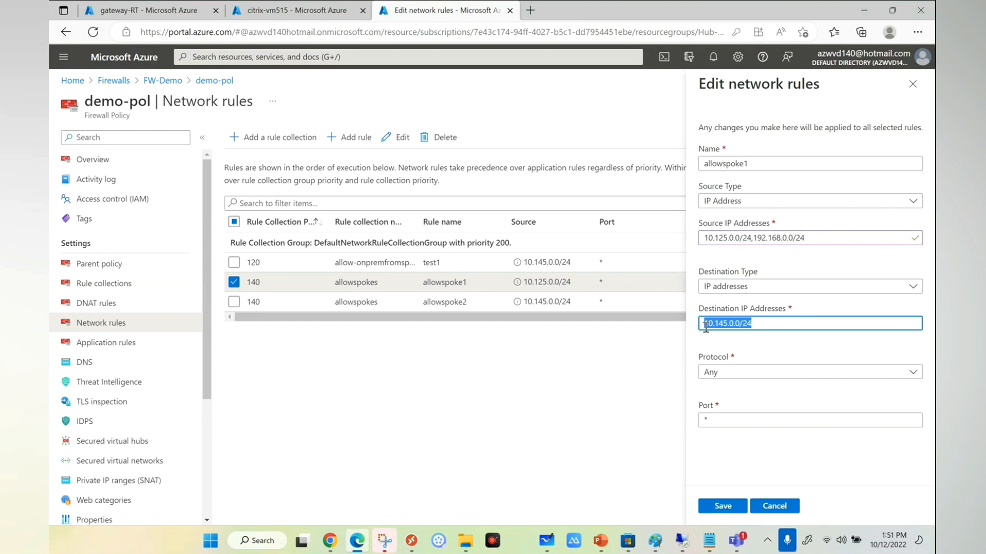
{"action": "left_click", "coordinate": [778, 324]}
{"action": "type", "text": ",10.125"}
{"action": "type", "text": ".0.0/"}
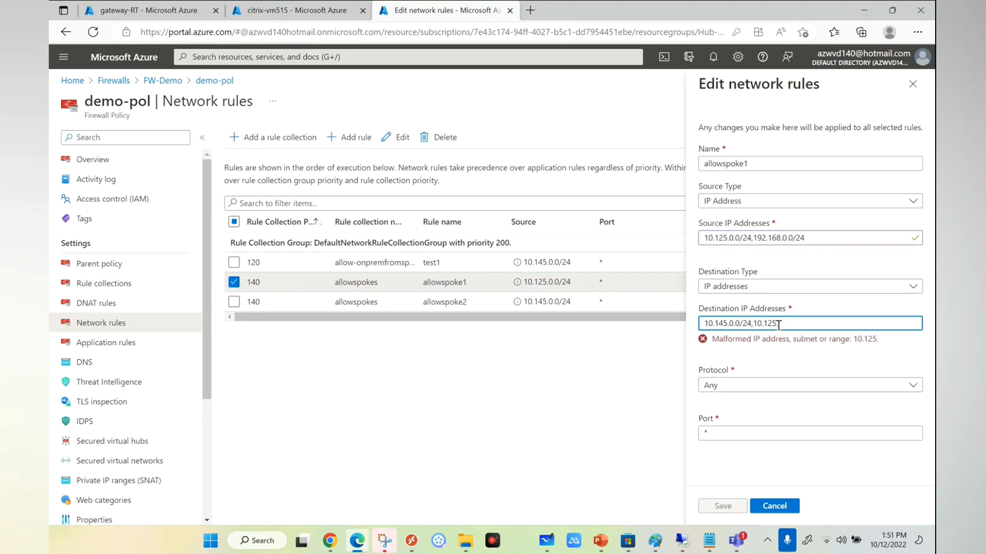
{"action": "type", "text": "24"}
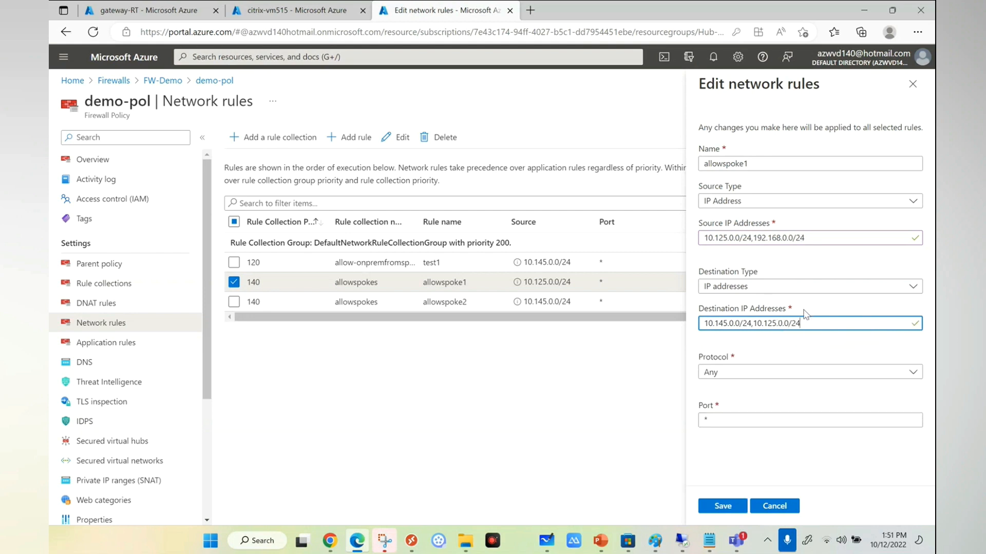
- Add 10.145.0.0/24 to the allowspoke1 rule's source IP addresses and 192.168.0.0/24 to its destination IP addresses
{"action": "left_click", "coordinate": [822, 232]}
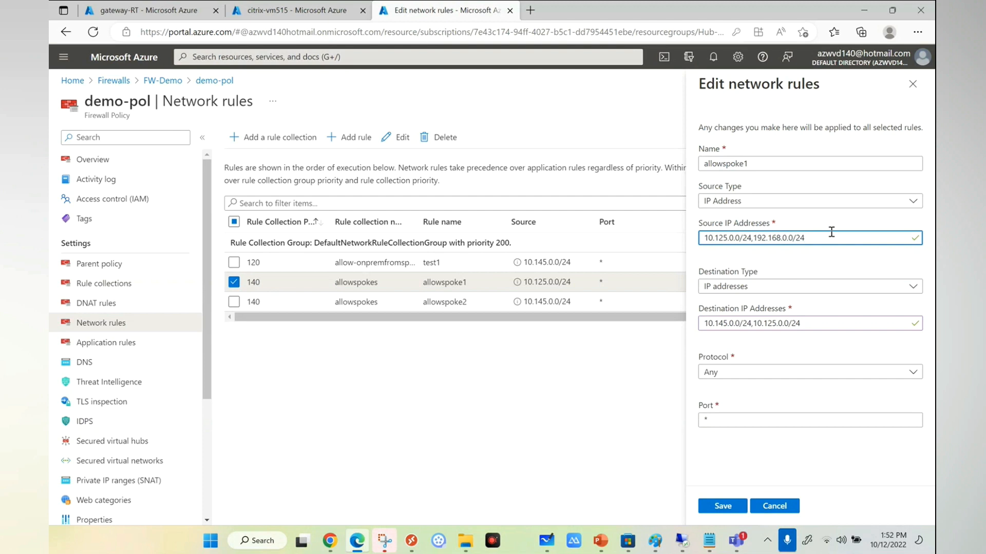
{"action": "type", "text": ",10.145.0"}
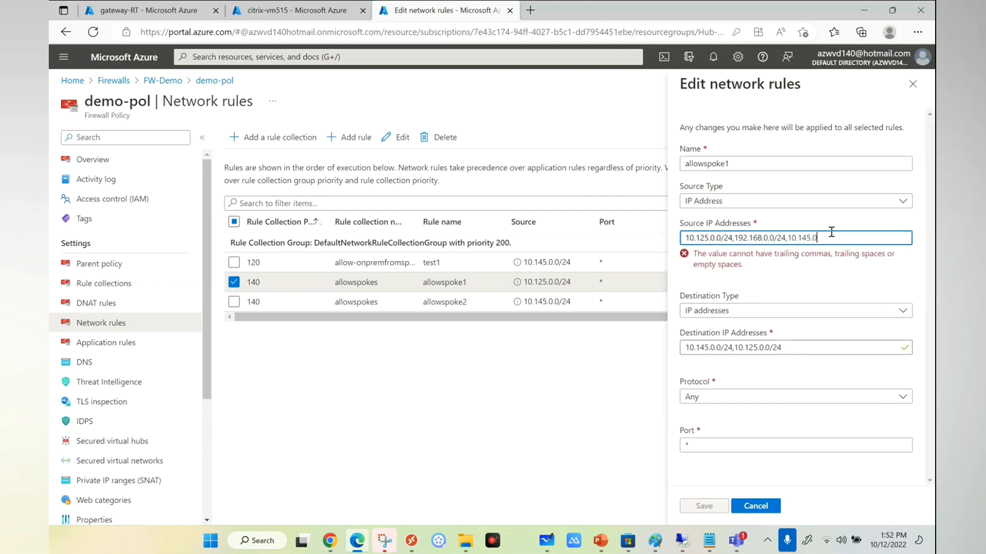
{"action": "type", "text": ".0/24"}
{"action": "left_click", "coordinate": [857, 322]}
{"action": "type", "text": ",192.168.0.0/24"}
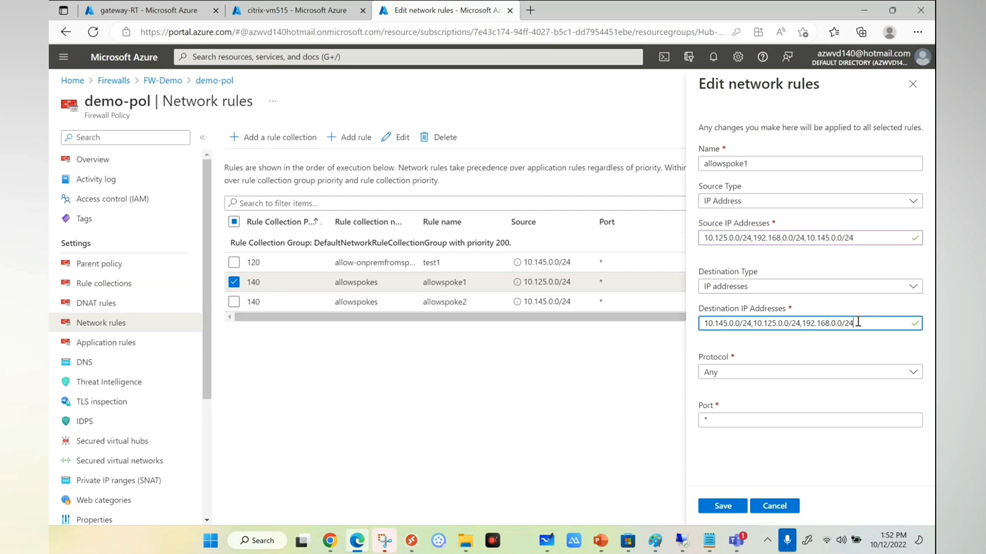
- Review the source and destination address lists of the allowspoke1 rule and save it
{"action": "left_click_drag", "start_coordinate": [876, 237], "coordinate": [703, 239]}
{"action": "left_click_drag", "start_coordinate": [865, 324], "coordinate": [702, 326]}
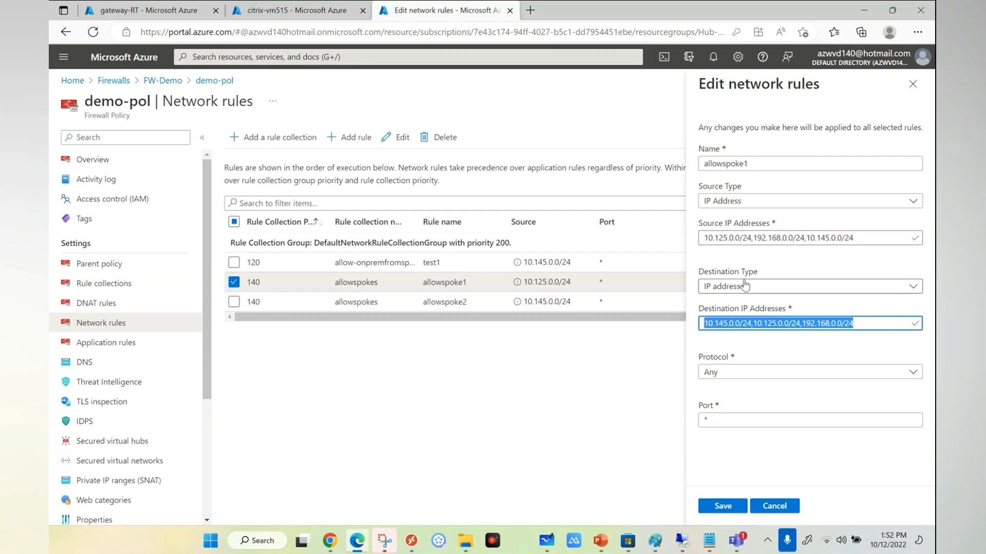
{"action": "left_click", "coordinate": [737, 241]}
{"action": "left_click_drag", "start_coordinate": [857, 237], "coordinate": [772, 237]}
{"action": "left_click", "coordinate": [772, 235]}
{"action": "left_click", "coordinate": [786, 237]}
{"action": "left_click", "coordinate": [741, 323]}
{"action": "left_click_drag", "start_coordinate": [748, 322], "coordinate": [718, 322]}
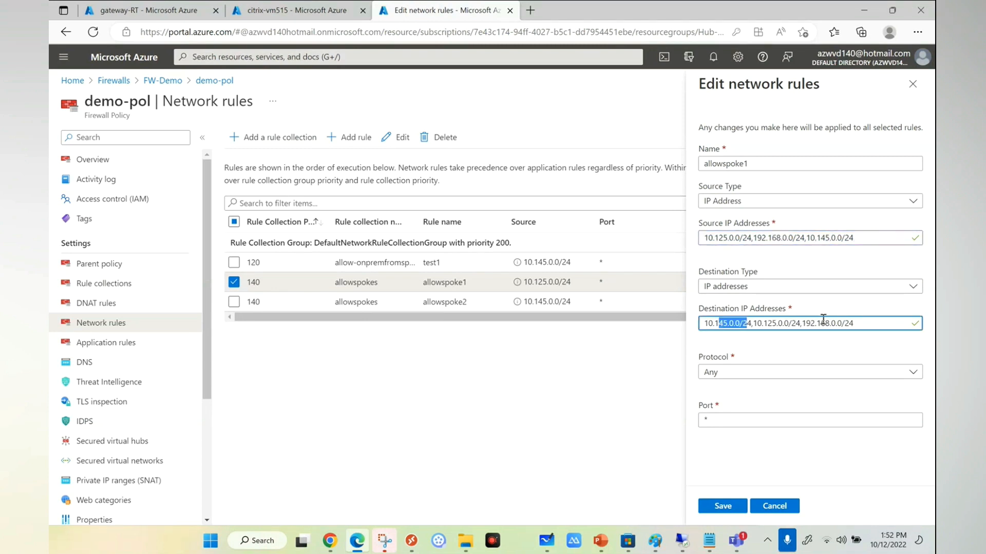
{"action": "left_click", "coordinate": [845, 323]}
{"action": "left_click", "coordinate": [722, 507]}
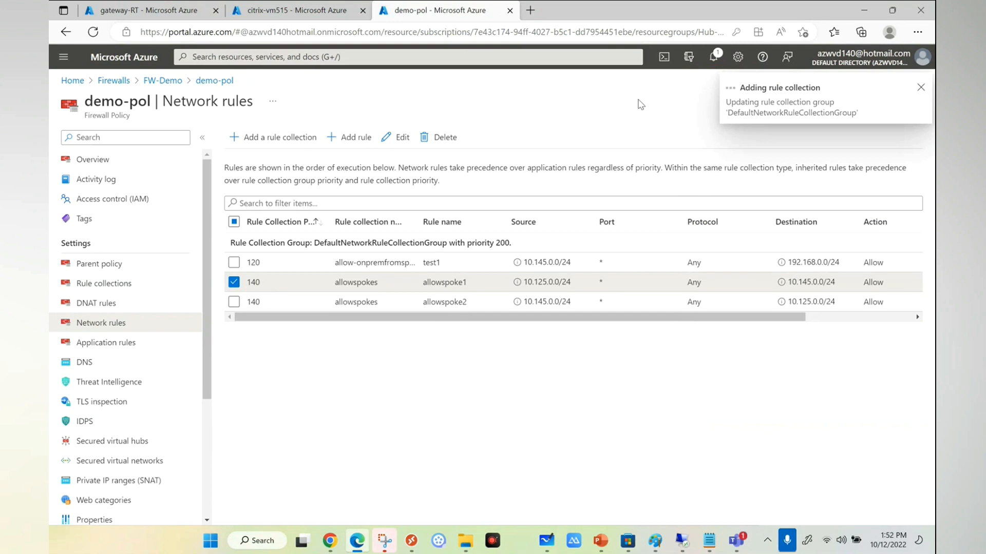
- Switch to Microsoft Whiteboard and draw a hub box with two smaller spoke boxes beside it on an empty area
{"action": "left_click", "coordinate": [546, 540]}
{"action": "left_click_drag", "start_coordinate": [891, 224], "coordinate": [294, 167]}
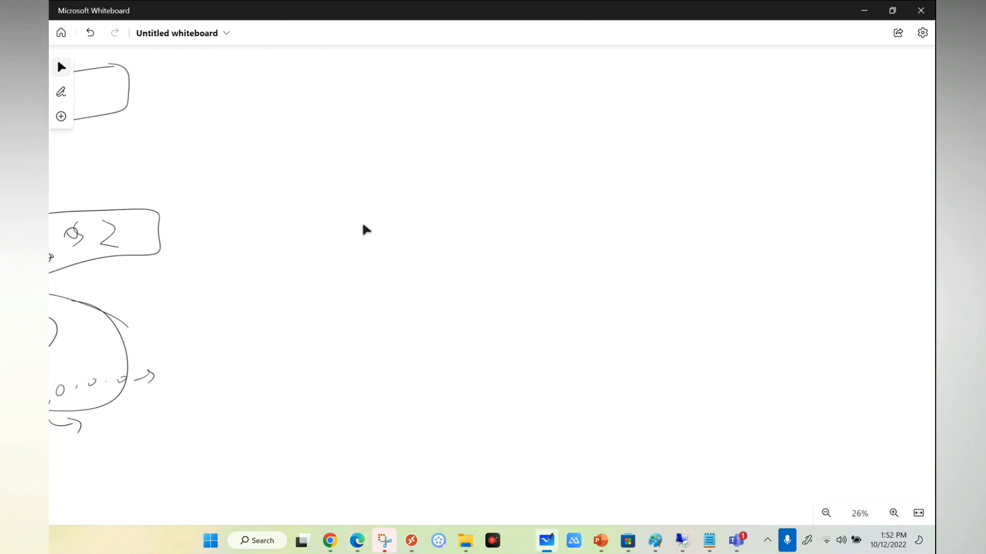
{"action": "mouse_move", "coordinate": [494, 161]}
{"action": "left_mouse_down"}
{"action": "mouse_move", "coordinate": [504, 267]}
{"action": "mouse_move", "coordinate": [594, 187]}
{"action": "mouse_move", "coordinate": [522, 270]}
{"action": "left_mouse_up"}
{"action": "mouse_move", "coordinate": [757, 100]}
{"action": "left_mouse_down"}
{"action": "mouse_move", "coordinate": [670, 132]}
{"action": "mouse_move", "coordinate": [774, 140]}
{"action": "left_mouse_up"}
{"action": "mouse_move", "coordinate": [713, 226]}
{"action": "left_mouse_down"}
{"action": "mouse_move", "coordinate": [789, 220]}
{"action": "mouse_move", "coordinate": [713, 252]}
{"action": "left_mouse_up"}
{"action": "left_click_drag", "start_coordinate": [713, 253], "coordinate": [818, 253]}
{"action": "left_click_drag", "start_coordinate": [794, 218], "coordinate": [801, 233]}
- Draw an on-premises box below the hub's lower-left corner and label it "on"
{"action": "left_click_drag", "start_coordinate": [339, 339], "coordinate": [425, 322]}
{"action": "mouse_move", "coordinate": [324, 345]}
{"action": "left_mouse_down"}
{"action": "mouse_move", "coordinate": [327, 388]}
{"action": "mouse_move", "coordinate": [435, 379]}
{"action": "left_mouse_up"}
{"action": "left_click_drag", "start_coordinate": [424, 309], "coordinate": [436, 379]}
{"action": "mouse_move", "coordinate": [366, 355]}
{"action": "left_mouse_down"}
{"action": "mouse_move", "coordinate": [366, 363]}
{"action": "mouse_move", "coordinate": [397, 353]}
{"action": "left_mouse_up"}
- Connect both spokes and the on-premises box to the hub with lines, and sketch a firewall symbol inside the hub
{"action": "left_click_drag", "start_coordinate": [572, 150], "coordinate": [688, 129]}
{"action": "left_click_drag", "start_coordinate": [606, 237], "coordinate": [731, 242]}
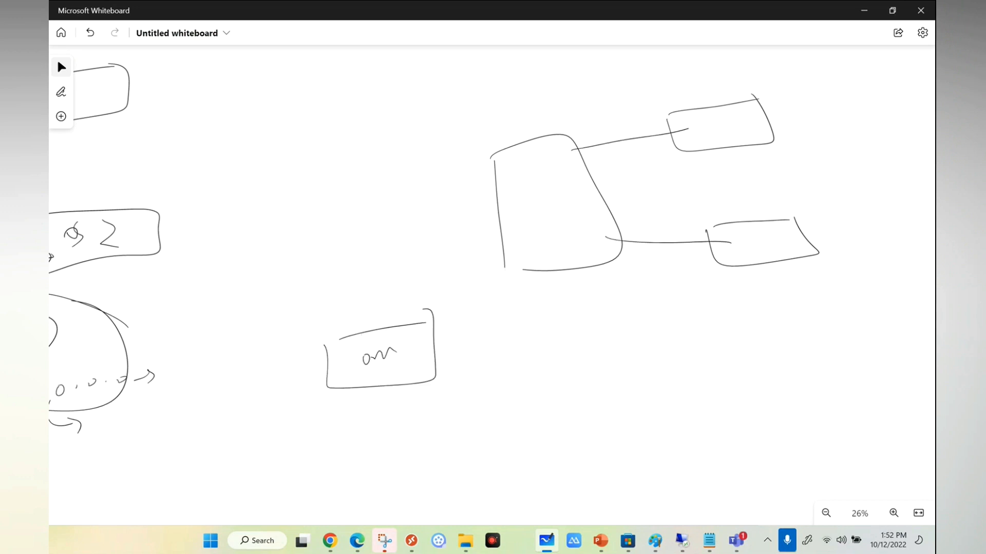
{"action": "left_click_drag", "start_coordinate": [414, 334], "coordinate": [514, 270]}
{"action": "mouse_move", "coordinate": [531, 181]}
{"action": "left_mouse_down"}
{"action": "mouse_move", "coordinate": [528, 208]}
{"action": "mouse_move", "coordinate": [545, 202]}
{"action": "left_mouse_up"}
{"action": "mouse_move", "coordinate": [531, 180]}
{"action": "left_mouse_down"}
{"action": "mouse_move", "coordinate": [546, 204]}
{"action": "mouse_move", "coordinate": [551, 198]}
{"action": "left_mouse_up"}
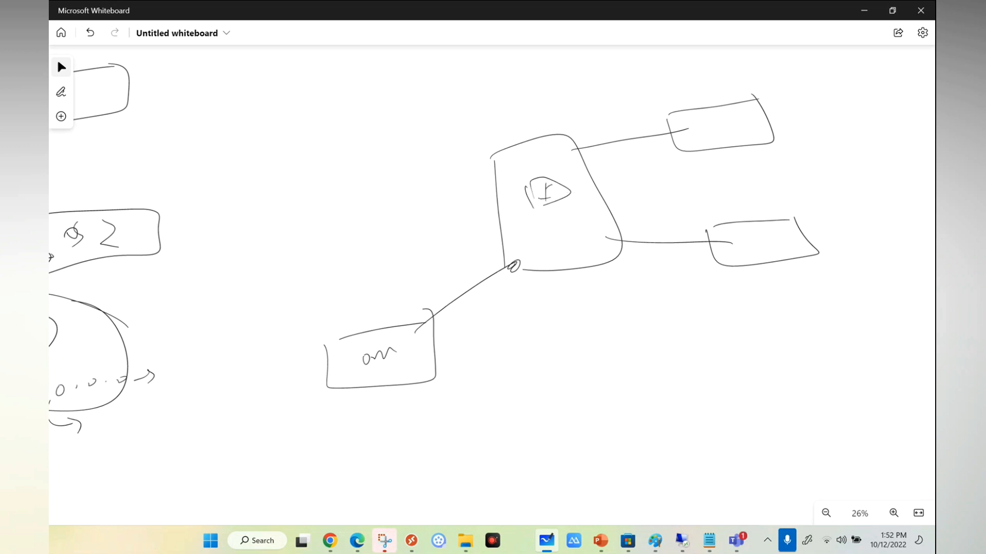
- Mark the on-premises and gateway endpoints, and draw the traffic path from on-premises through the gateway and firewall to the upper spoke
{"action": "left_click_drag", "start_coordinate": [375, 329], "coordinate": [379, 333]}
{"action": "mouse_move", "coordinate": [555, 253]}
{"action": "left_mouse_down"}
{"action": "mouse_move", "coordinate": [582, 272]}
{"action": "mouse_move", "coordinate": [563, 286]}
{"action": "mouse_move", "coordinate": [577, 263]}
{"action": "left_mouse_up"}
{"action": "mouse_move", "coordinate": [433, 314]}
{"action": "left_mouse_down"}
{"action": "mouse_move", "coordinate": [565, 272]}
{"action": "mouse_move", "coordinate": [568, 254]}
{"action": "mouse_move", "coordinate": [538, 191]}
{"action": "mouse_move", "coordinate": [560, 179]}
{"action": "mouse_move", "coordinate": [540, 199]}
{"action": "mouse_move", "coordinate": [691, 82]}
{"action": "mouse_move", "coordinate": [723, 102]}
{"action": "left_mouse_up"}
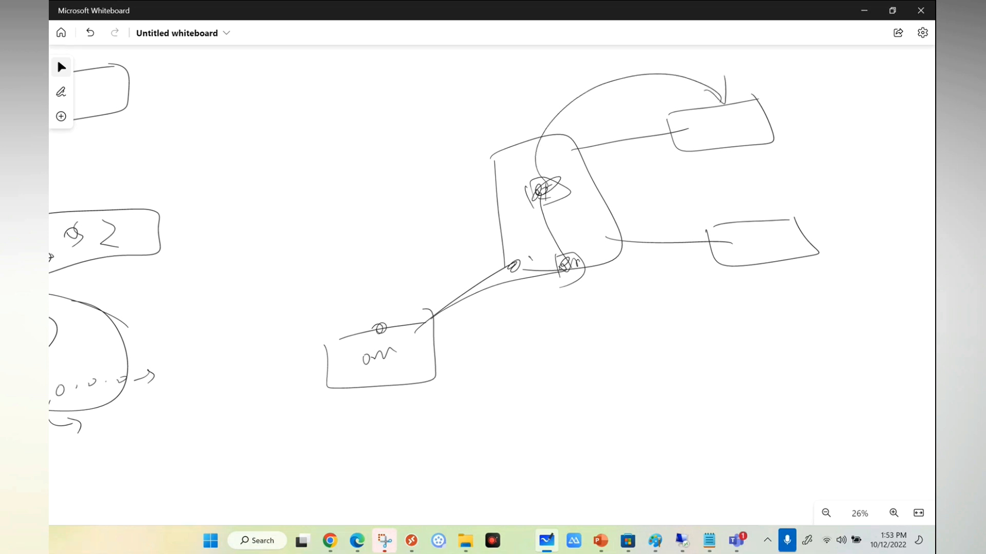
- Draw the path from the firewall to the lower spoke, and number the lower spoke 2 and the upper spoke 1
{"action": "mouse_move", "coordinate": [546, 187]}
{"action": "left_mouse_down"}
{"action": "mouse_move", "coordinate": [543, 199]}
{"action": "mouse_move", "coordinate": [728, 307]}
{"action": "mouse_move", "coordinate": [748, 264]}
{"action": "left_mouse_up"}
{"action": "left_click_drag", "start_coordinate": [750, 265], "coordinate": [764, 290]}
{"action": "left_click_drag", "start_coordinate": [743, 242], "coordinate": [759, 253]}
{"action": "mouse_move", "coordinate": [713, 113]}
{"action": "left_mouse_down"}
{"action": "mouse_move", "coordinate": [723, 126]}
{"action": "mouse_move", "coordinate": [755, 101]}
{"action": "left_mouse_up"}
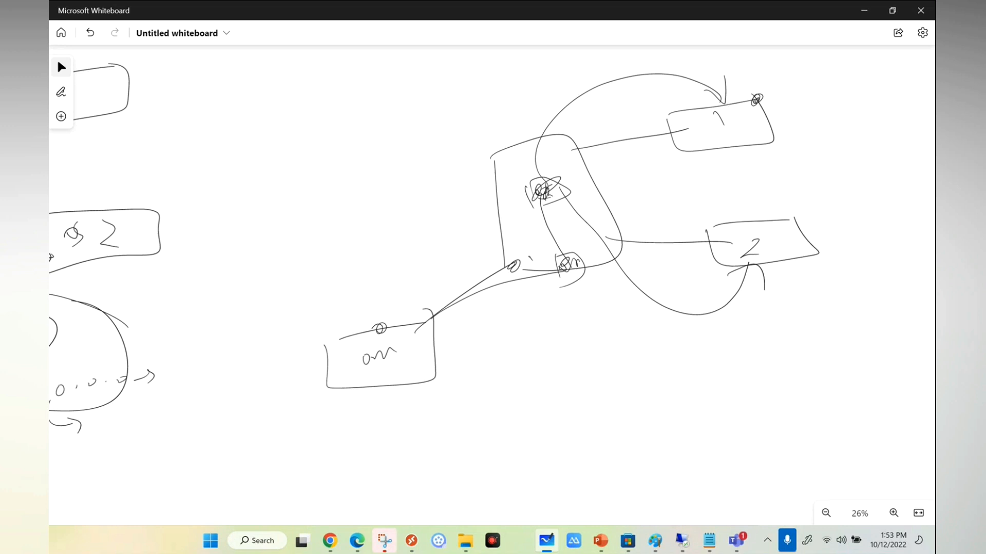
{"action": "left_click_drag", "start_coordinate": [539, 193], "coordinate": [547, 186]}
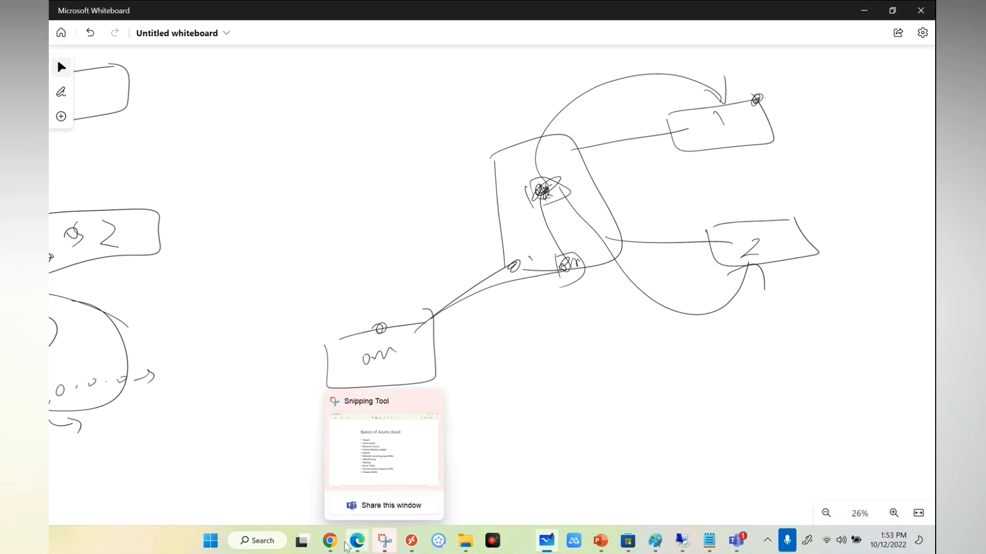
- Switch back to the Azure portal and check the notifications for the status of the rule collection update
{"action": "left_click", "coordinate": [357, 546]}
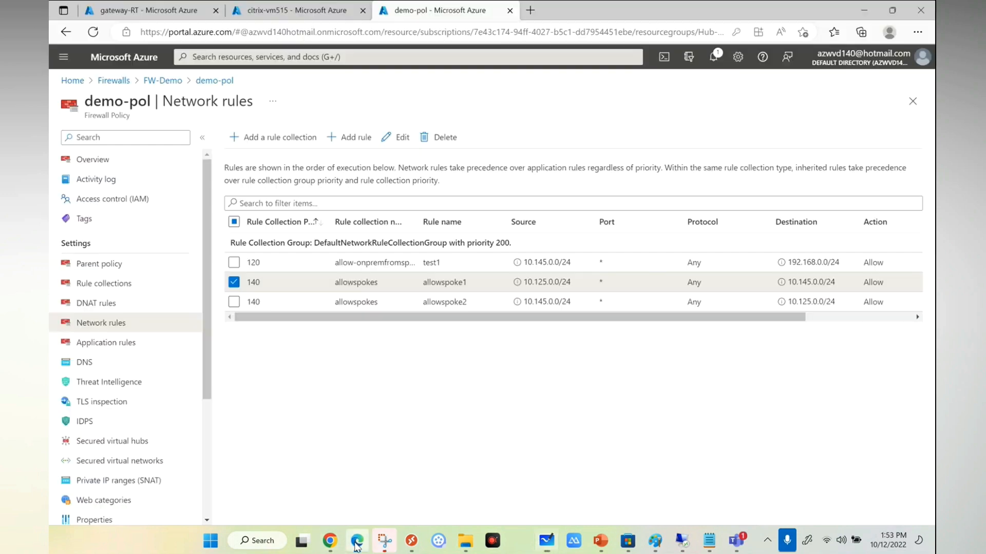
{"action": "left_click", "coordinate": [713, 56]}
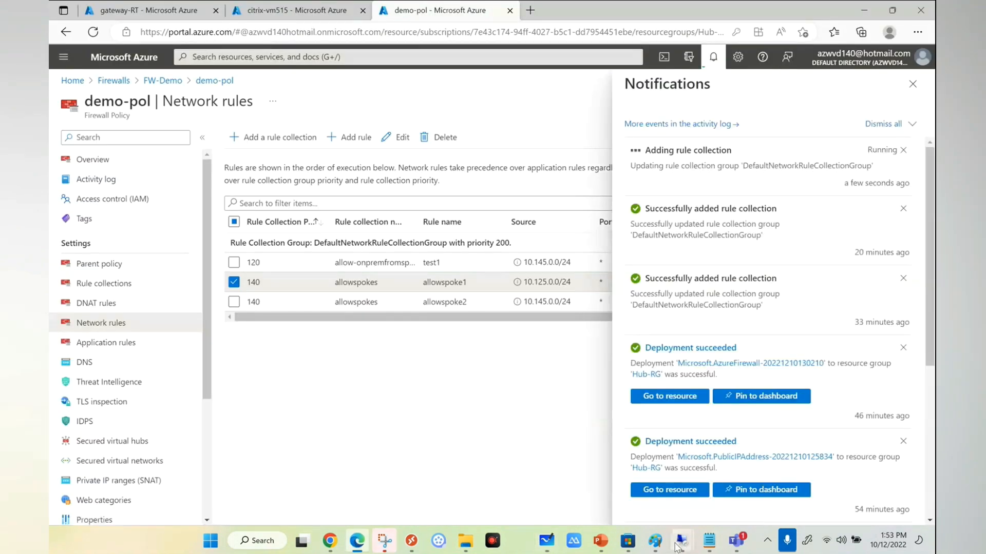
- Return to the on-premises VM's remote desktop session and ping 10.125.0.4 again
{"action": "mouse_move", "coordinate": [682, 541]}
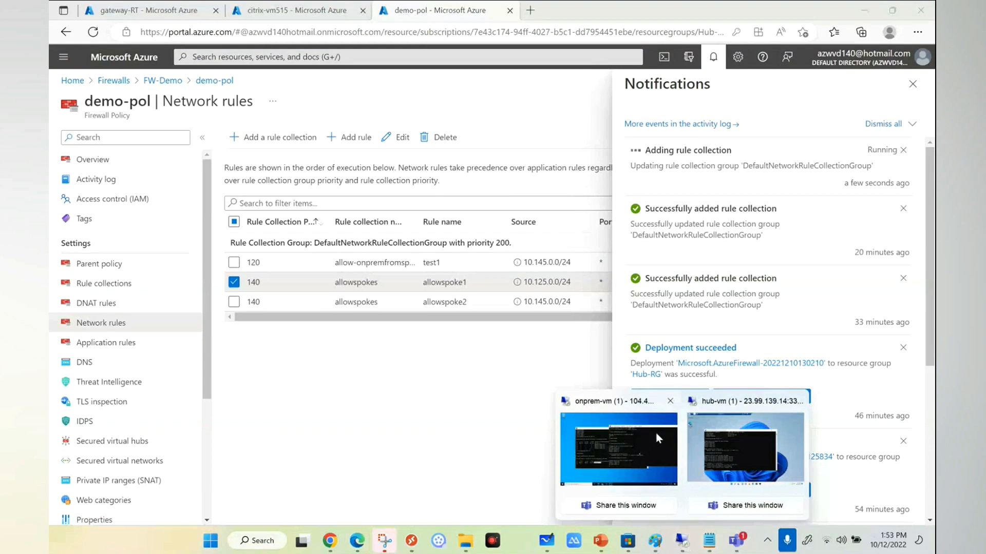
{"action": "left_click", "coordinate": [623, 445]}
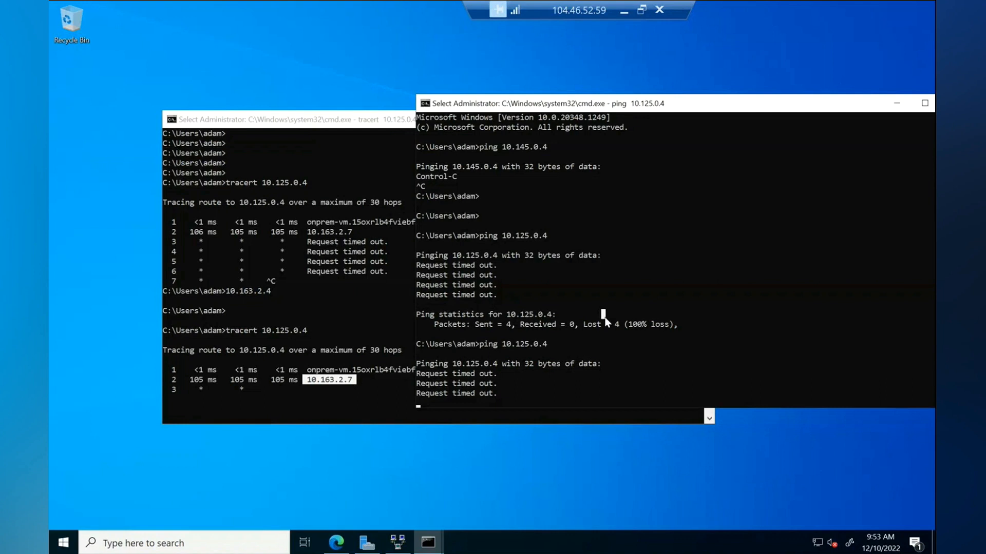
{"action": "key", "text": "Return"}
{"action": "key", "text": "Return"}
{"action": "key", "text": "Return"}
{"action": "key", "text": "Up"}
{"action": "key", "text": "Return"}
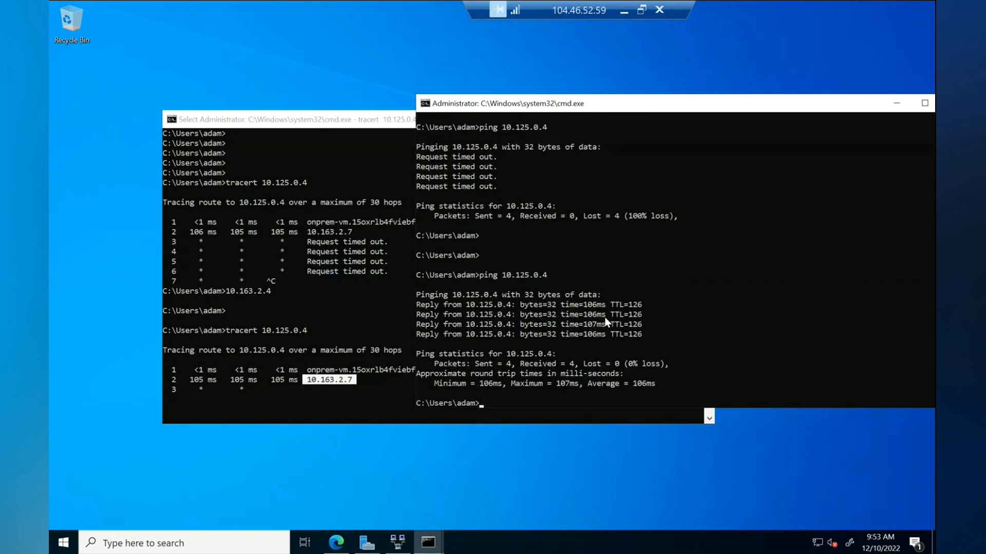
- Stop the trace running in the other Command Prompt window and rerun tracert 10.125.0.4
{"action": "key", "text": "Return"}
{"action": "key", "text": "ctrl+c"}
{"action": "key", "text": "Up"}
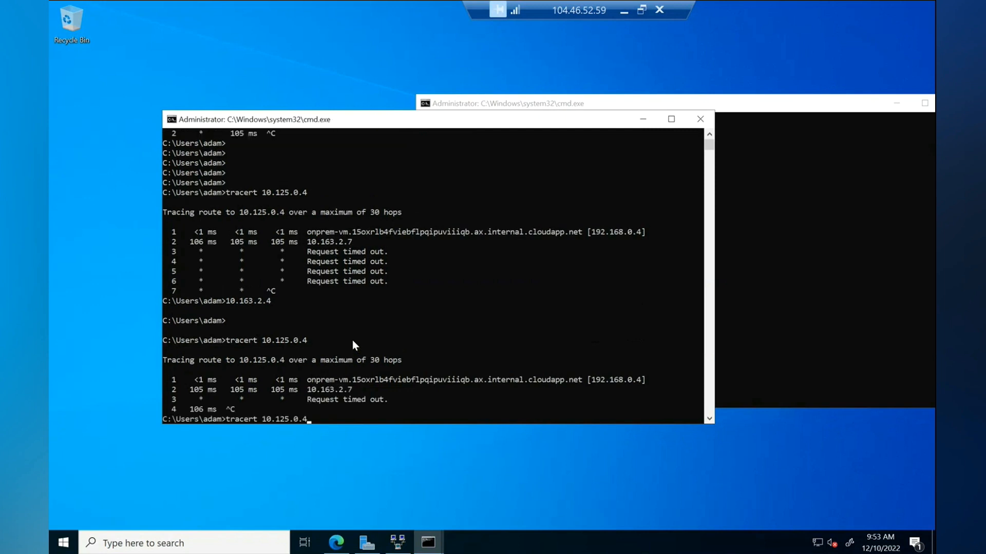
{"action": "key", "text": "Return"}
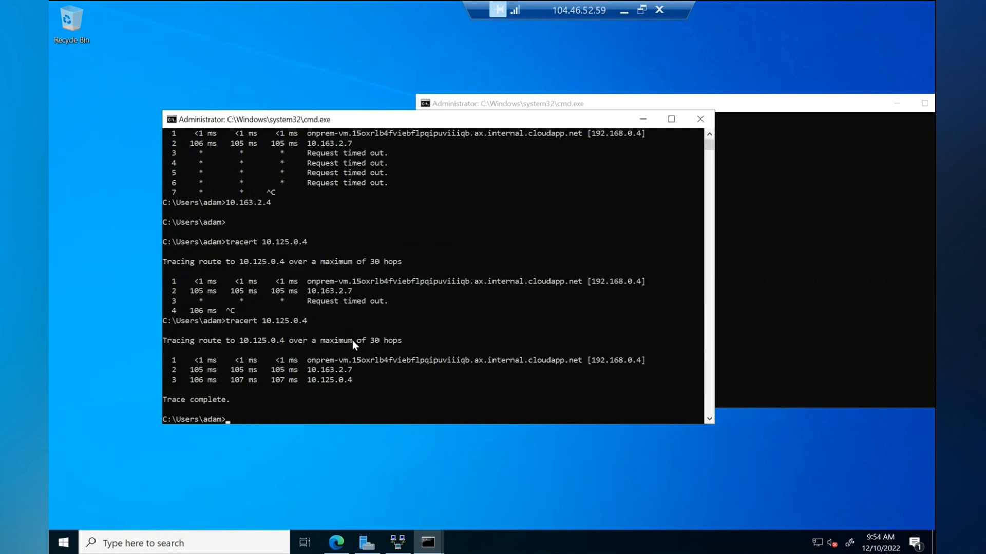
- Examine the last hop of the trace to 10.125.0.4 and run tracert 10.145.0.4
{"action": "left_click_drag", "start_coordinate": [362, 377], "coordinate": [338, 371]}
{"action": "key", "text": "Up"}
{"action": "key", "text": "Left"}
{"action": "key", "text": "Left"}
{"action": "key", "text": "Left"}
{"action": "key", "text": "Left"}
{"action": "key", "text": "Left"}
{"action": "key", "text": "BackSpace"}
{"action": "type", "text": "4"}
{"action": "key", "text": "Return"}
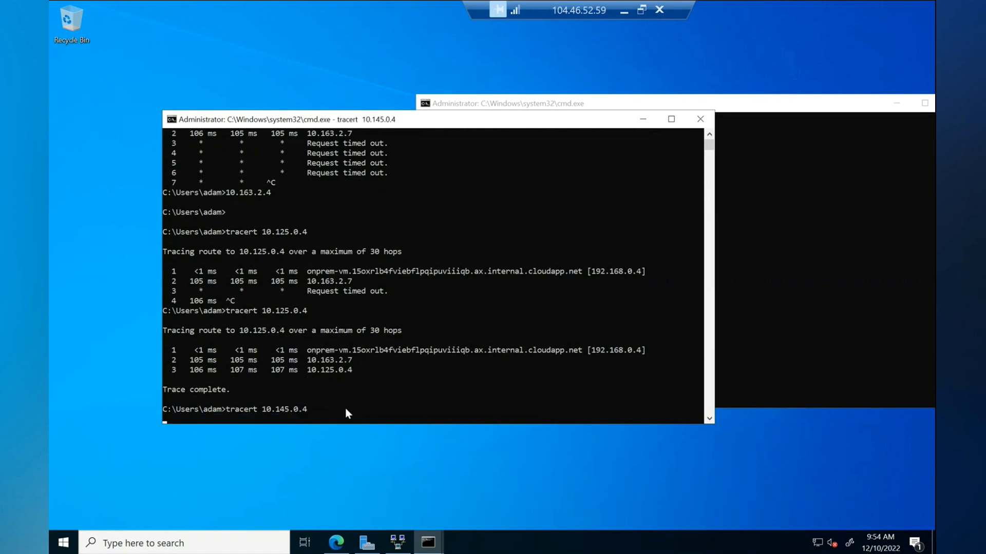